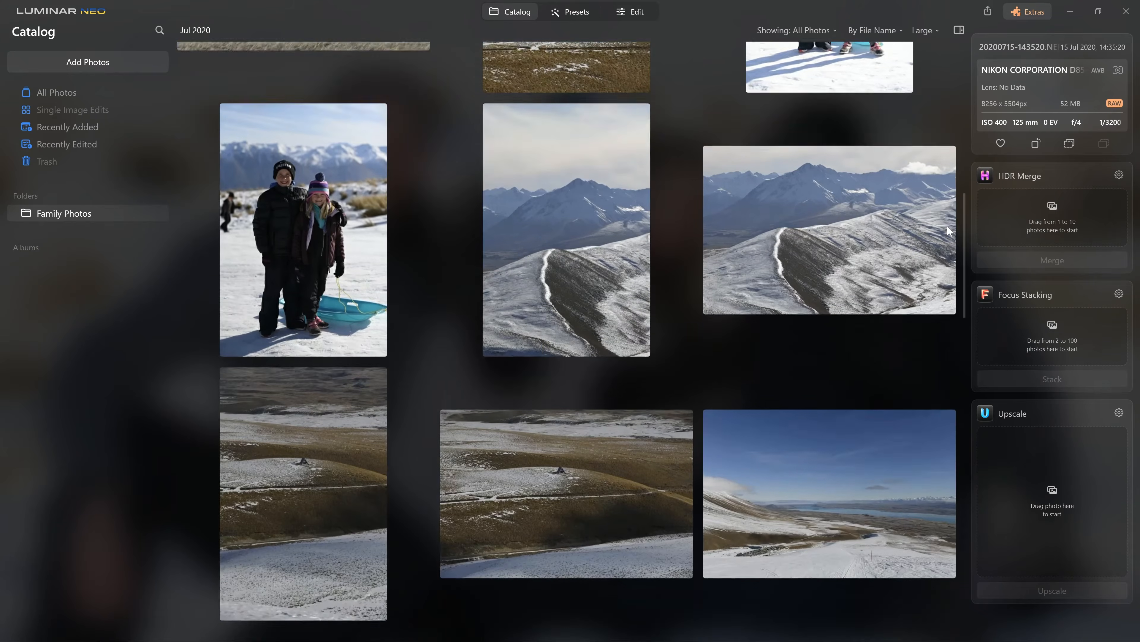
Find the shot of the family of four seated in the snow in Family Photos and open it at full size.
{"action": "scroll", "coordinate": [959, 342], "scroll_direction": "down", "scroll_amount": 5}
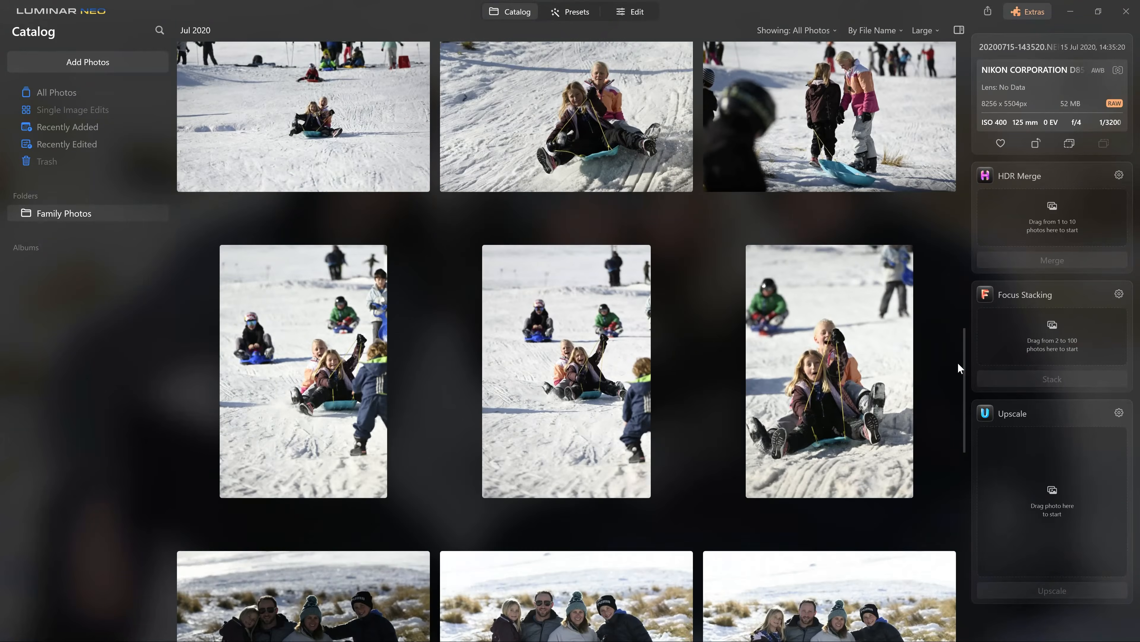
{"action": "scroll", "coordinate": [954, 435], "scroll_direction": "down", "scroll_amount": 2}
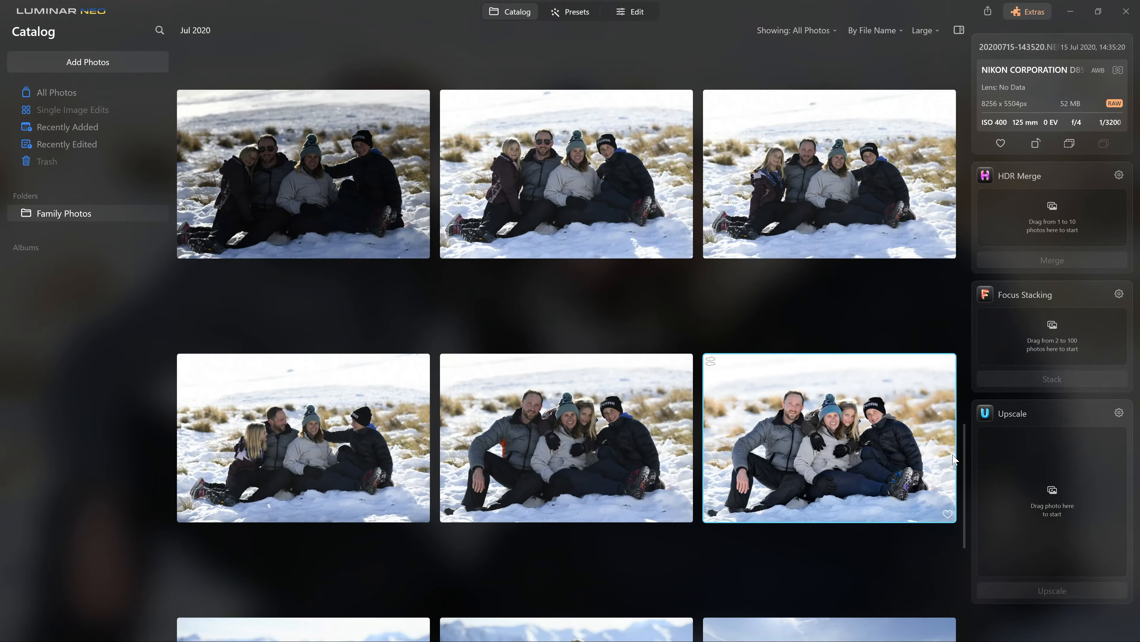
{"action": "scroll", "coordinate": [566, 356], "scroll_direction": "down", "scroll_amount": 3}
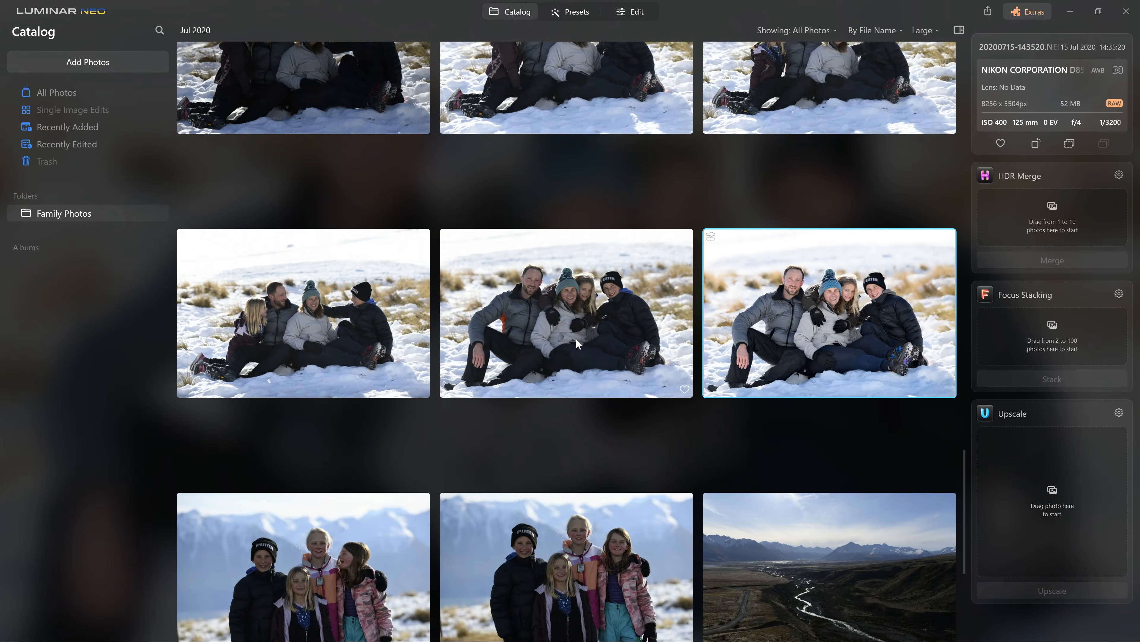
{"action": "left_click", "coordinate": [542, 282]}
{"action": "double_click", "coordinate": [590, 256]}
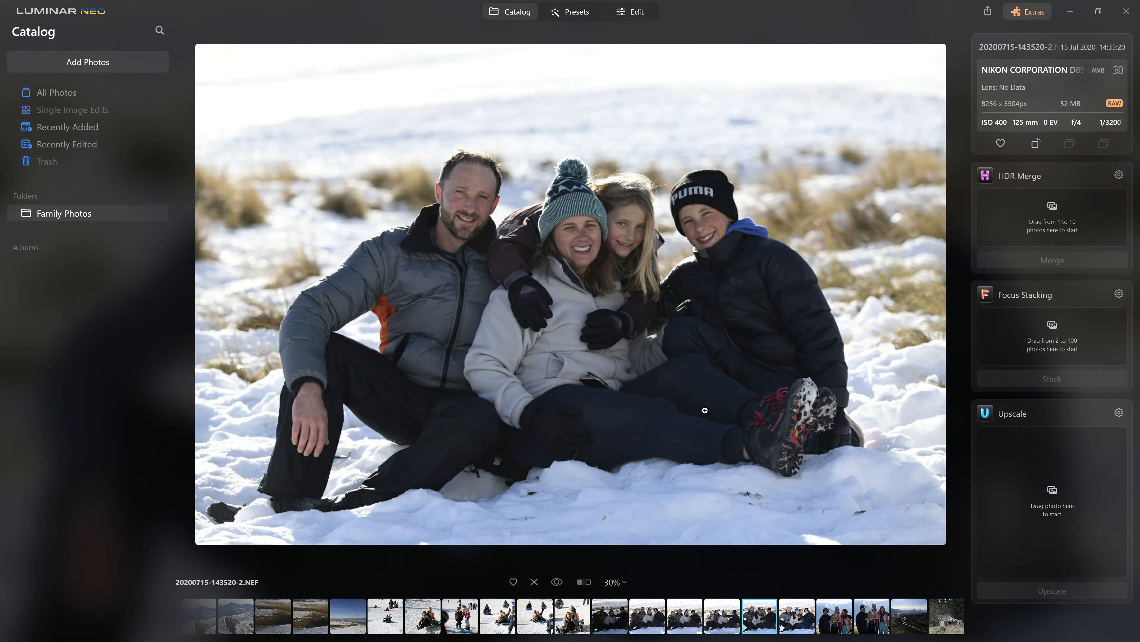
Compare the seated family photo with the portrait of the four children, and open the family photo for editing.
{"action": "left_click", "coordinate": [836, 627]}
{"action": "left_click", "coordinate": [872, 622]}
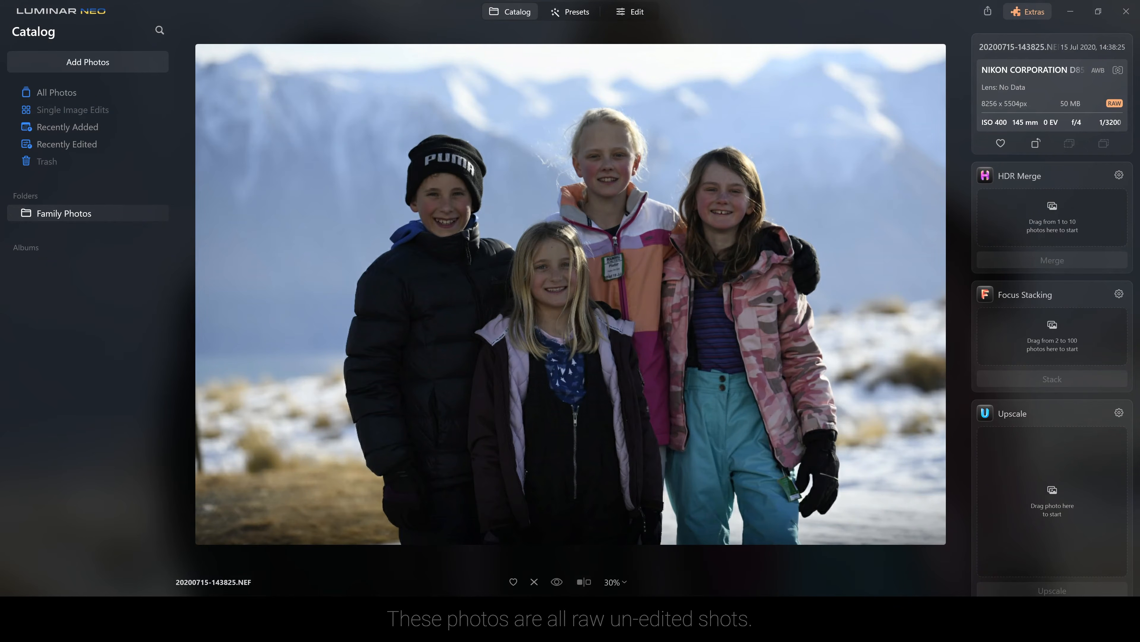
{"action": "left_click", "coordinate": [755, 619]}
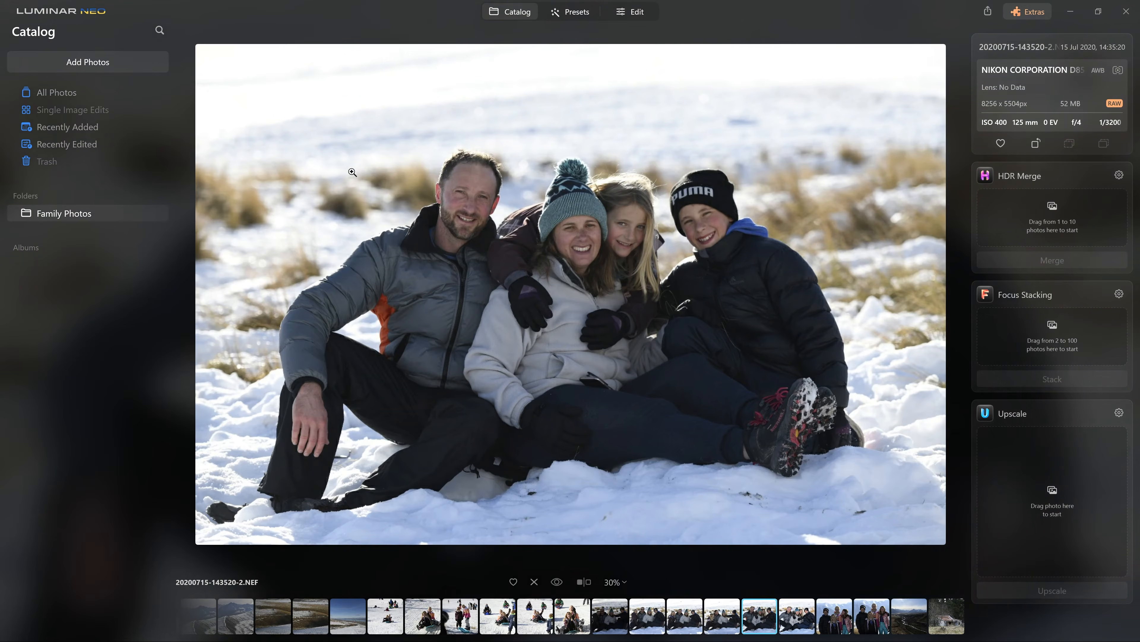
{"action": "left_click", "coordinate": [872, 622]}
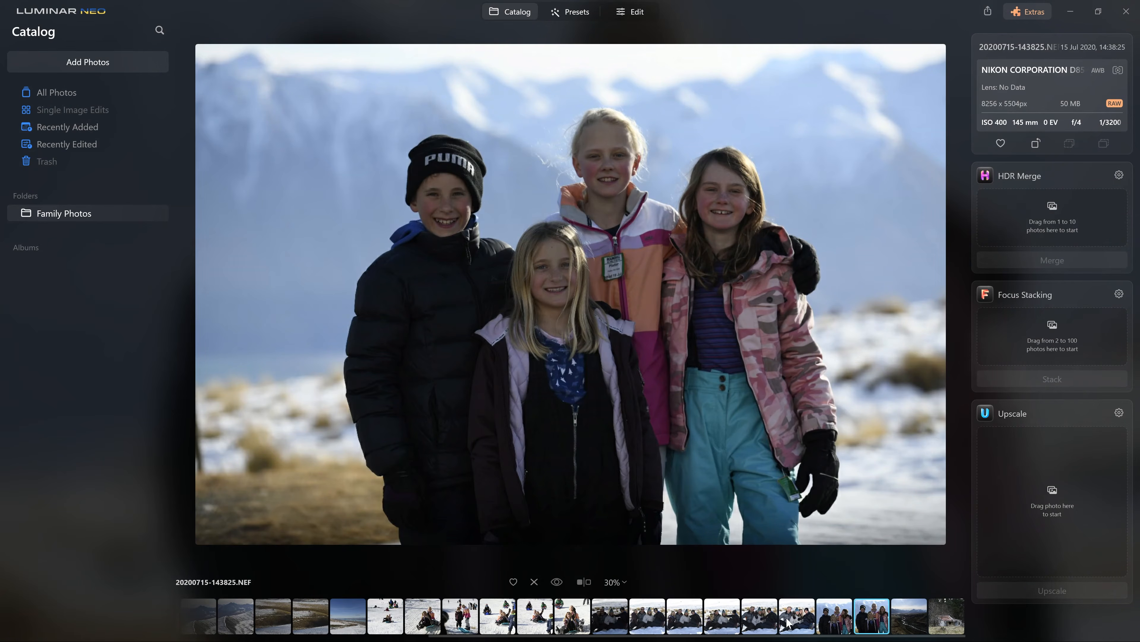
{"action": "left_click", "coordinate": [771, 619]}
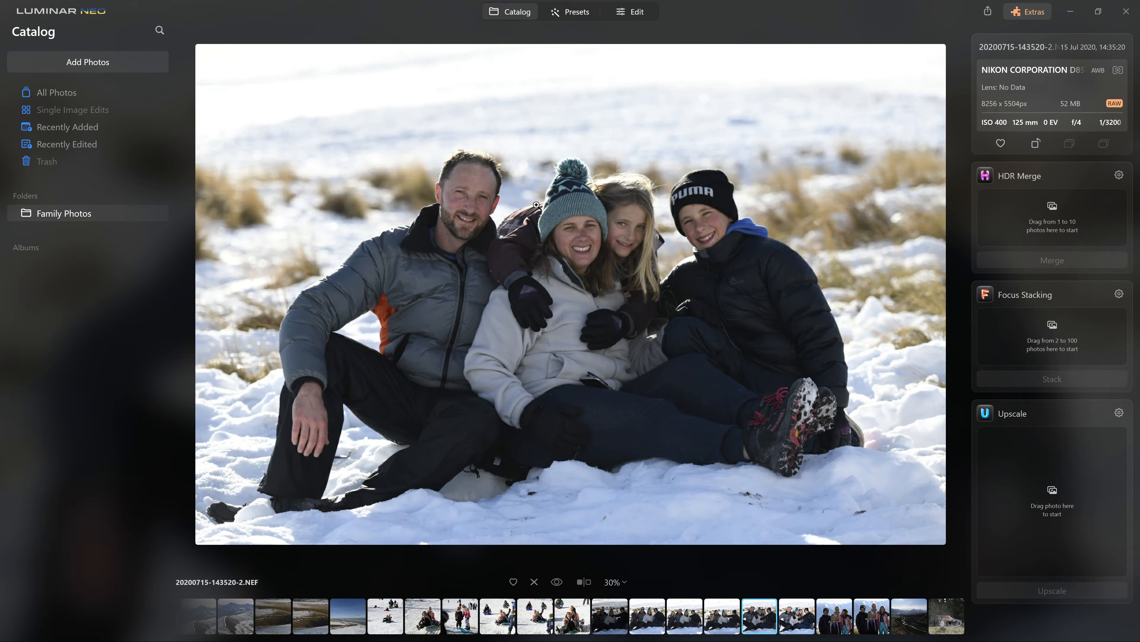
{"action": "left_click", "coordinate": [634, 12]}
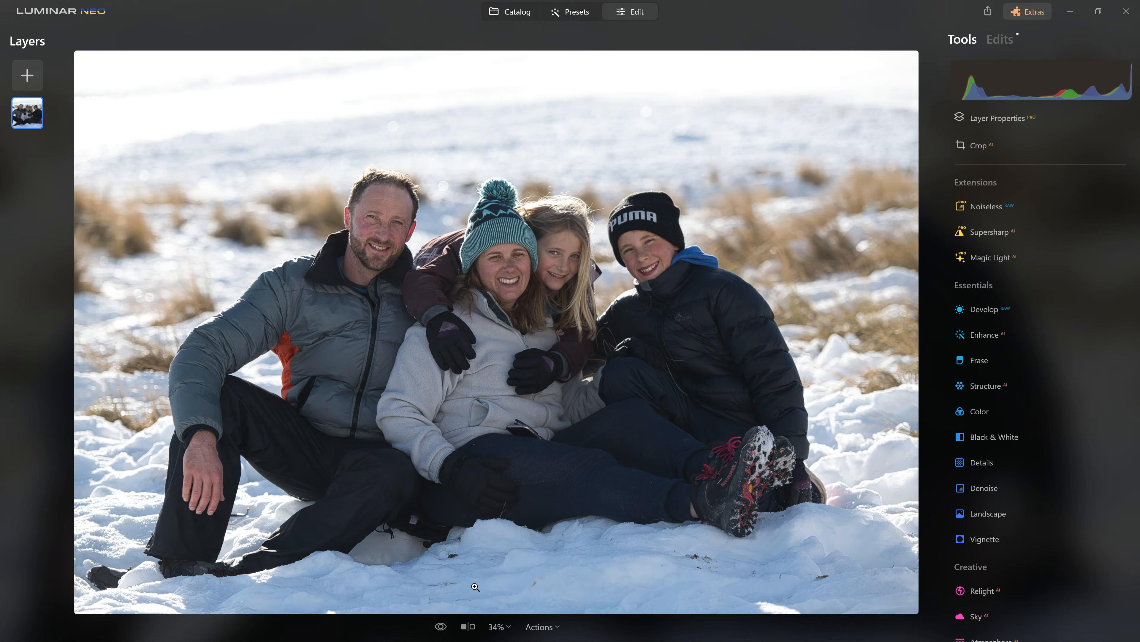
Examine the jackets, faces and boots in the family photo at 100% magnification, and return to the full view.
{"action": "left_click", "coordinate": [238, 512]}
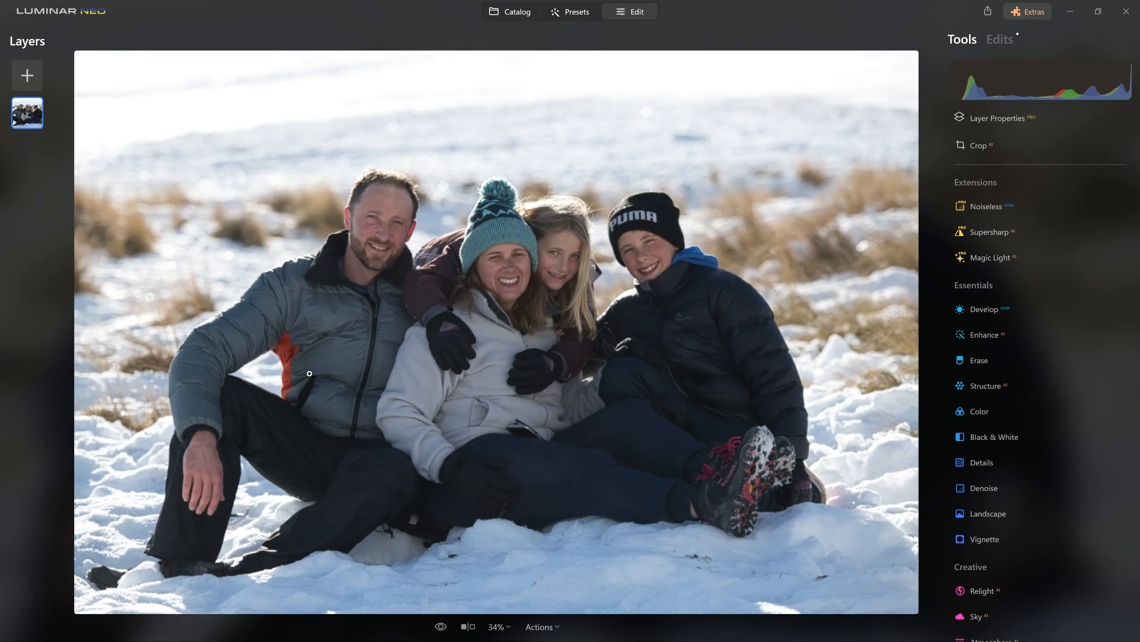
{"action": "left_click", "coordinate": [255, 456]}
{"action": "left_click", "coordinate": [284, 352]}
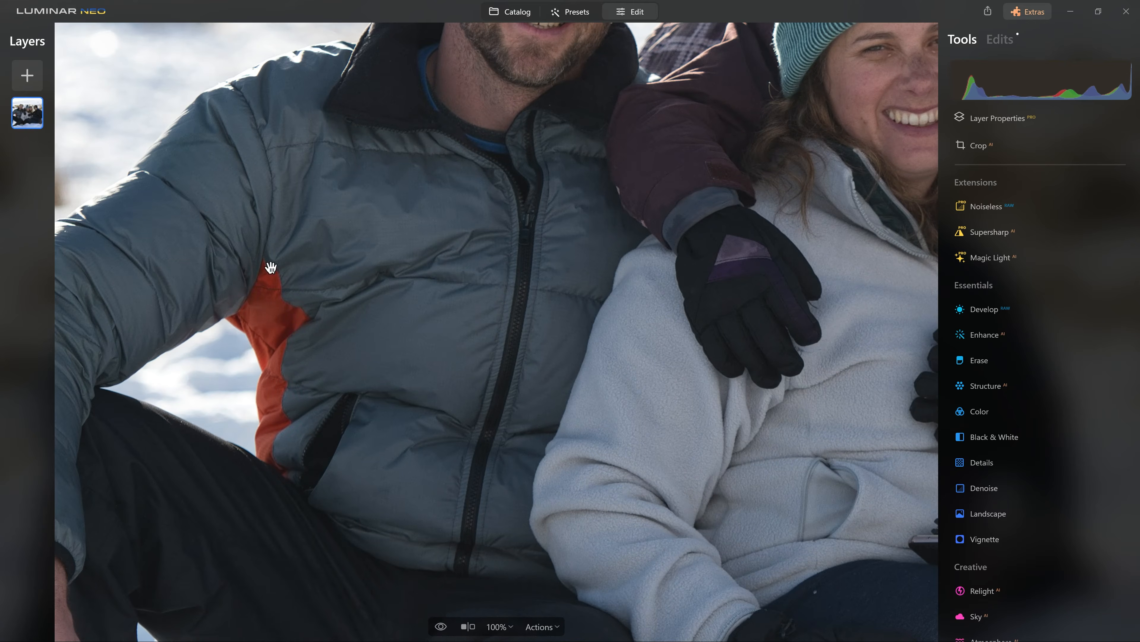
{"action": "left_click_drag", "start_coordinate": [543, 279], "coordinate": [323, 471]}
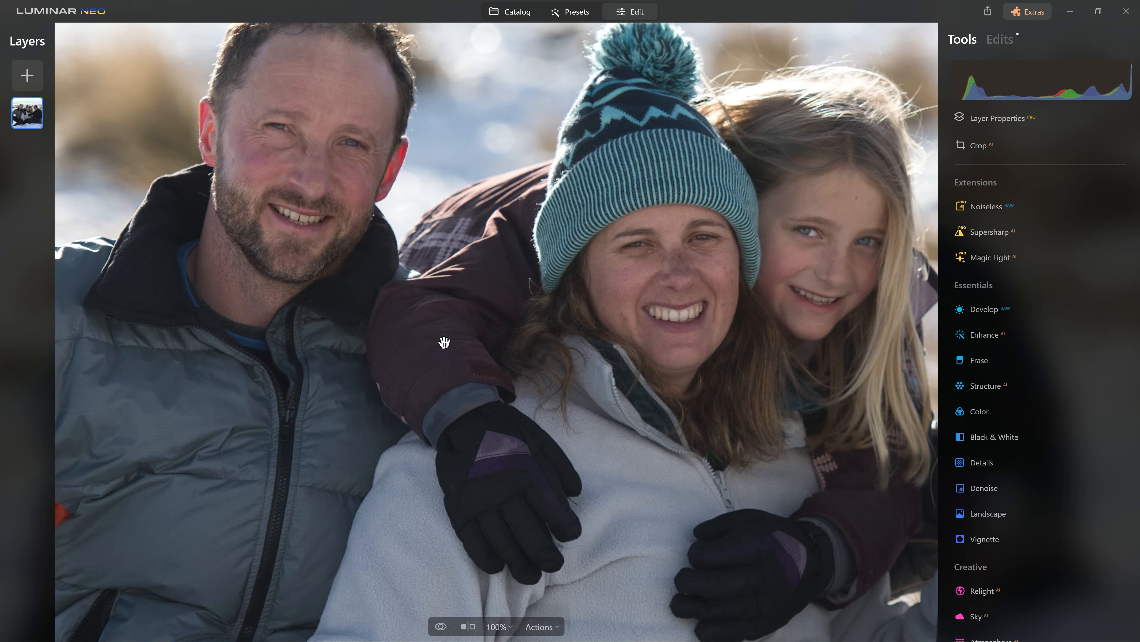
{"action": "left_click_drag", "start_coordinate": [503, 275], "coordinate": [288, 326]}
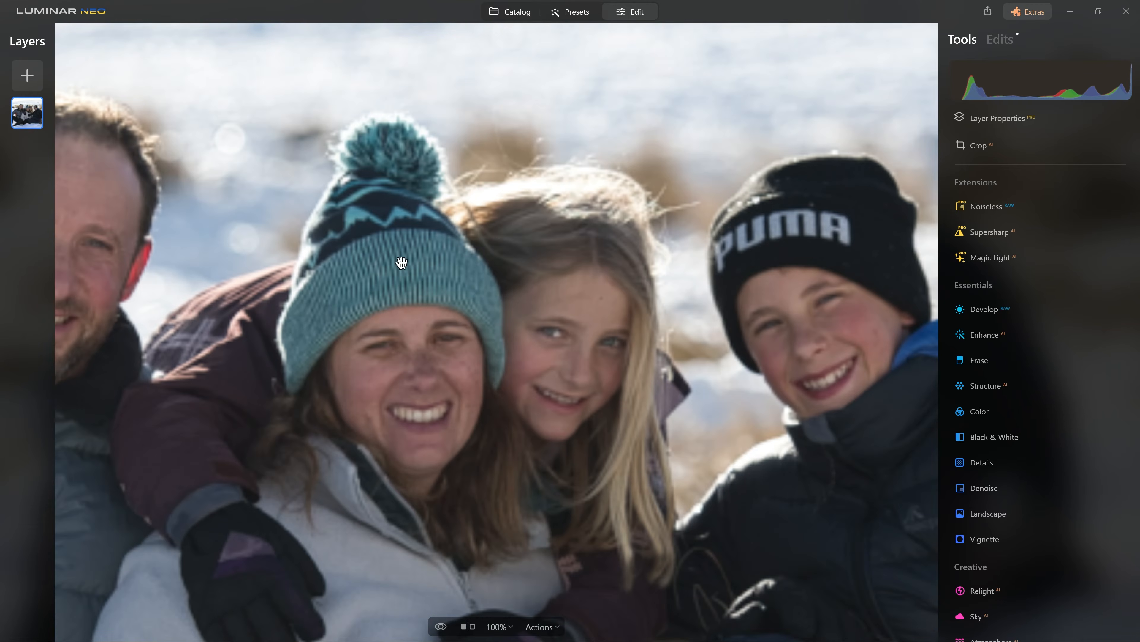
{"action": "left_click_drag", "start_coordinate": [776, 362], "coordinate": [521, 243]}
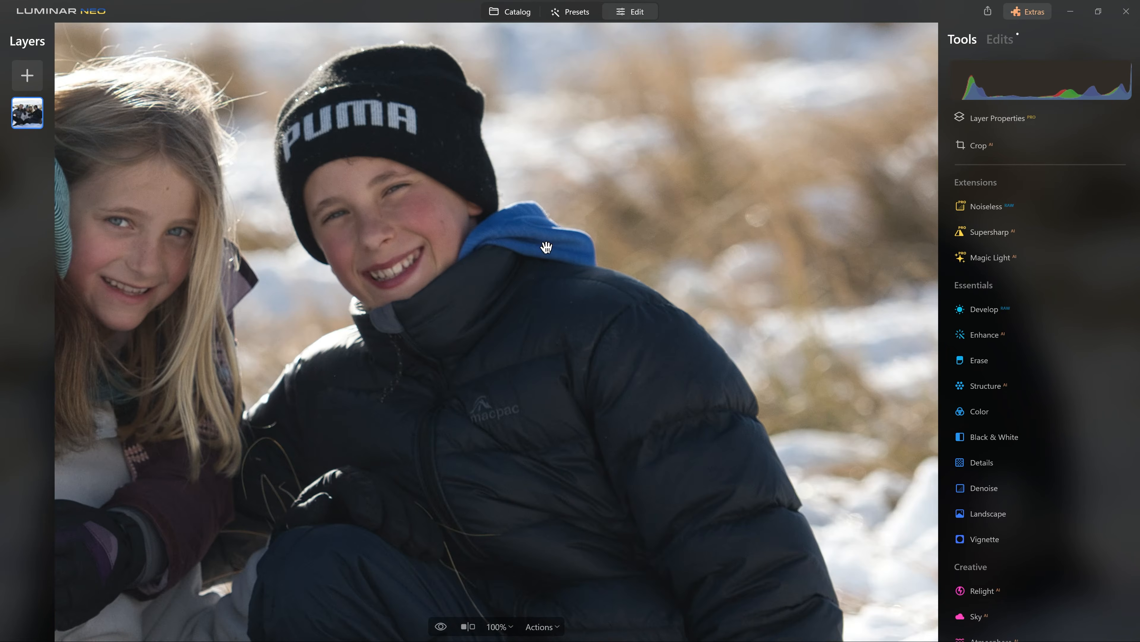
{"action": "left_click_drag", "start_coordinate": [590, 373], "coordinate": [644, 145]}
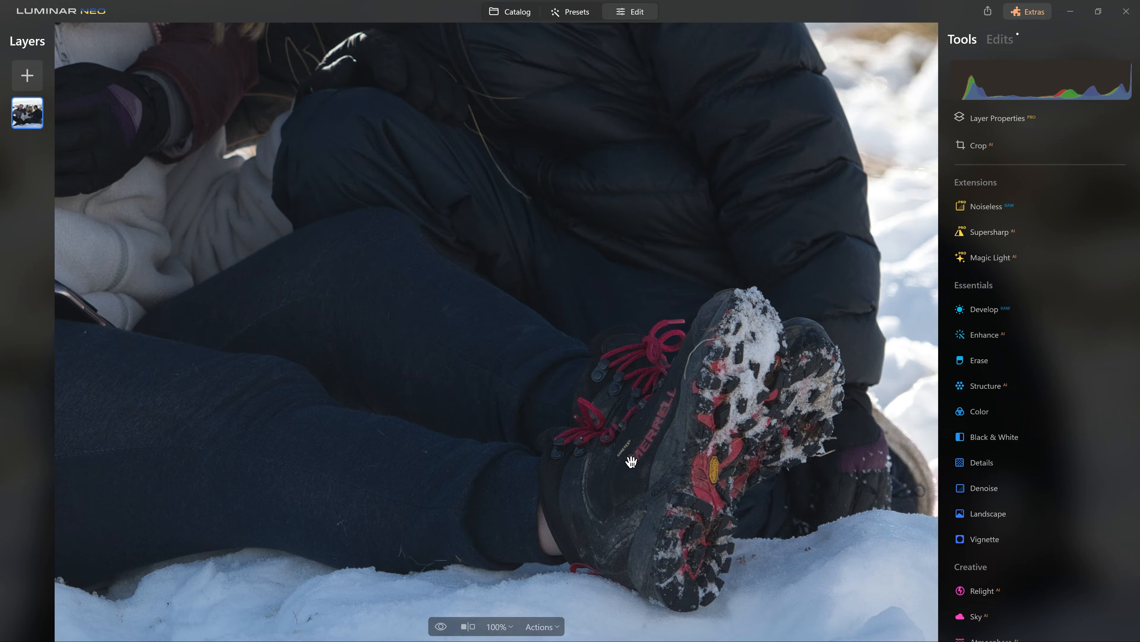
{"action": "key", "text": "ctrl+0"}
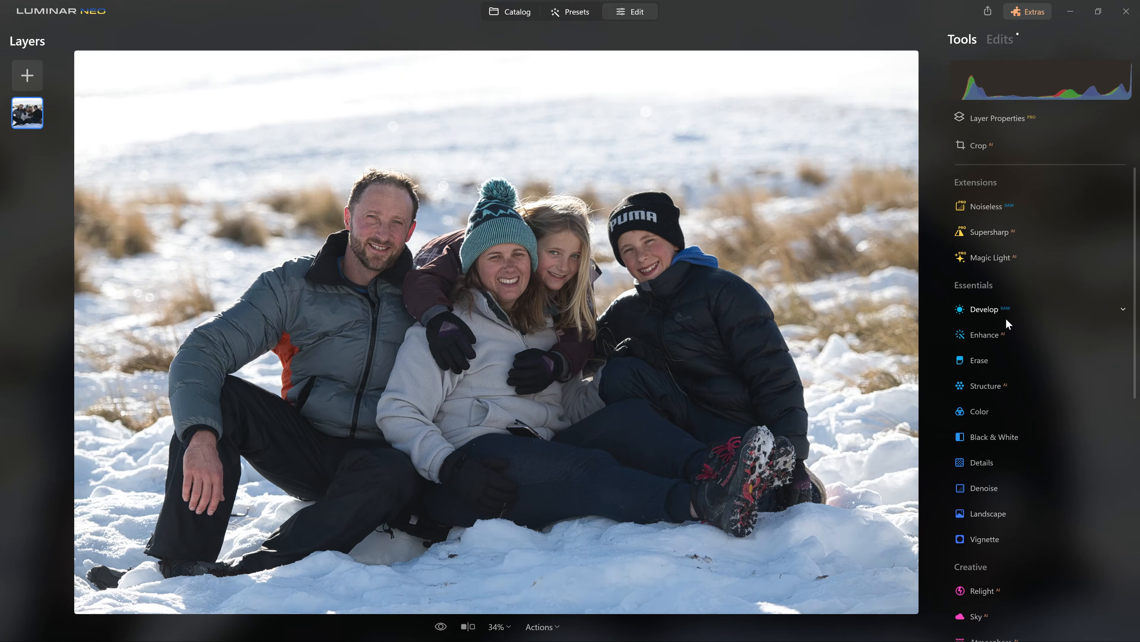
Set the RAW Develop camera profile of the family photo to Camera Standard.
{"action": "left_click", "coordinate": [1001, 308]}
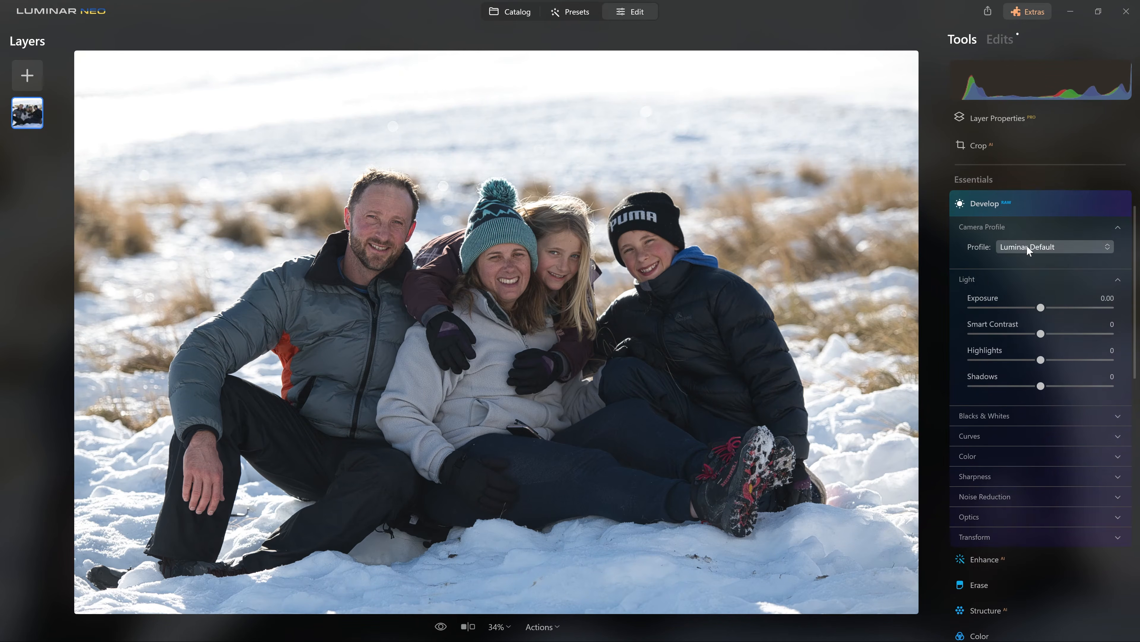
{"action": "left_click", "coordinate": [1026, 247]}
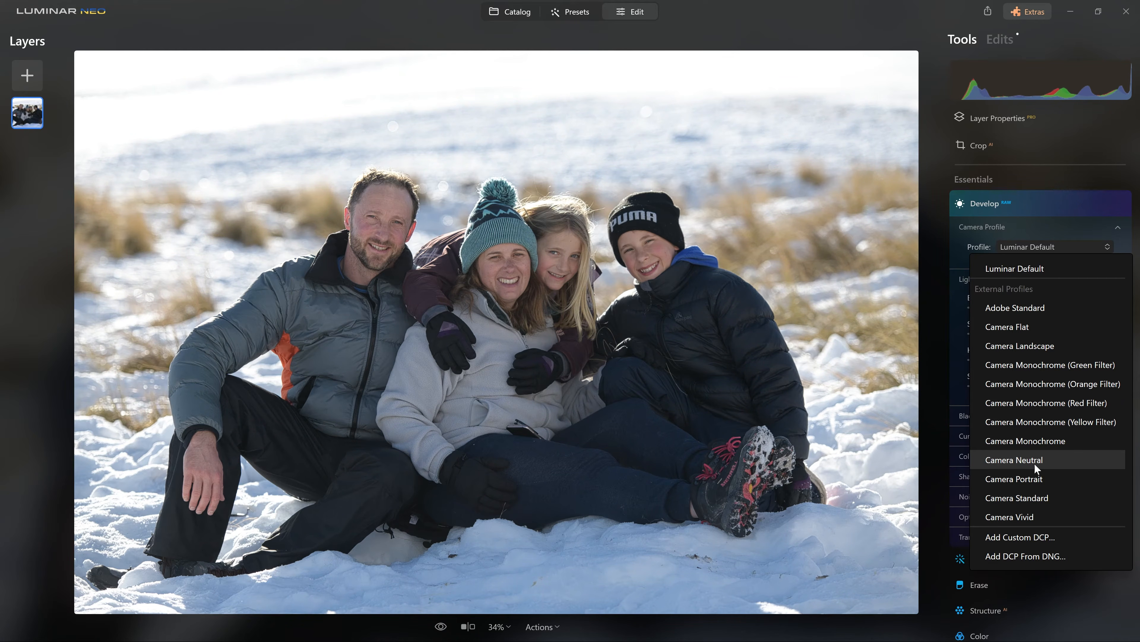
{"action": "left_click", "coordinate": [1028, 495]}
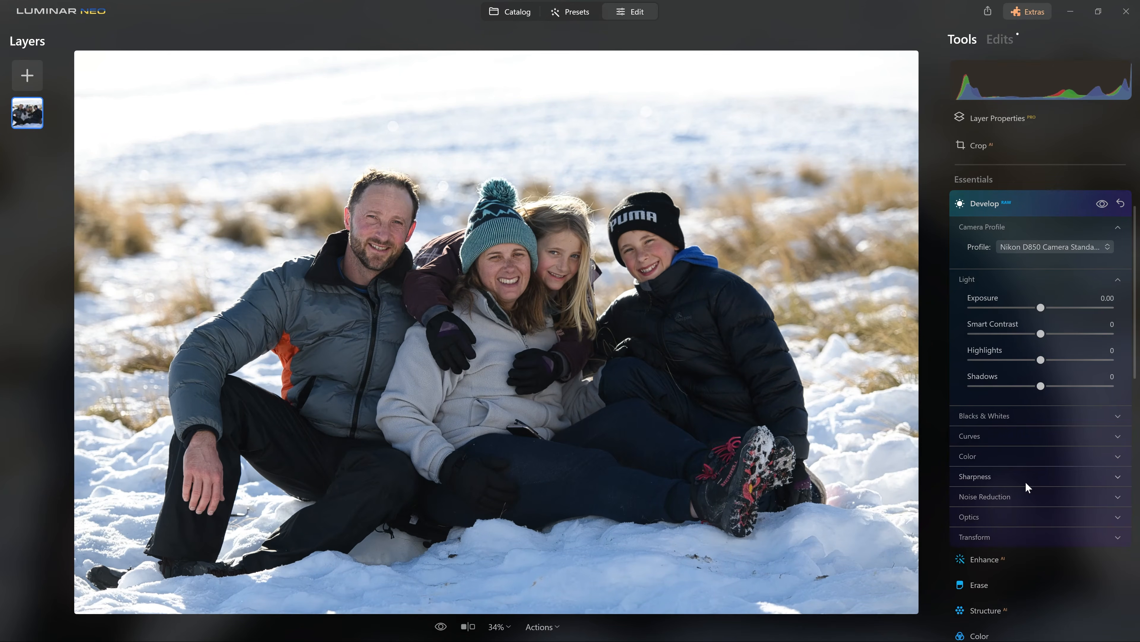
{"action": "left_click", "coordinate": [1071, 250]}
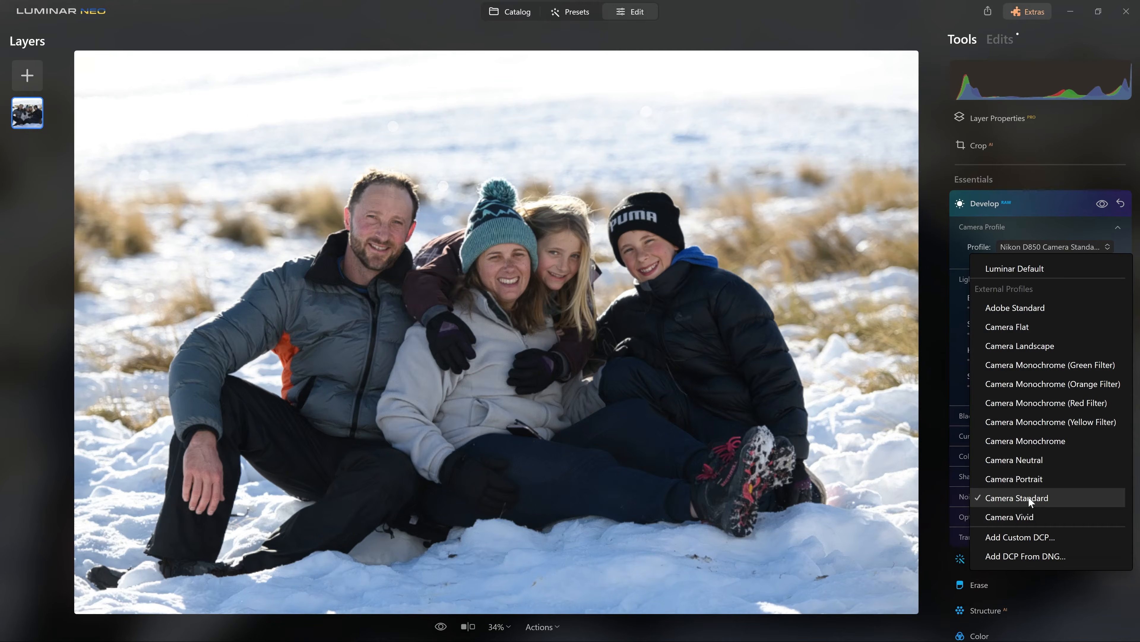
{"action": "left_click", "coordinate": [1027, 496]}
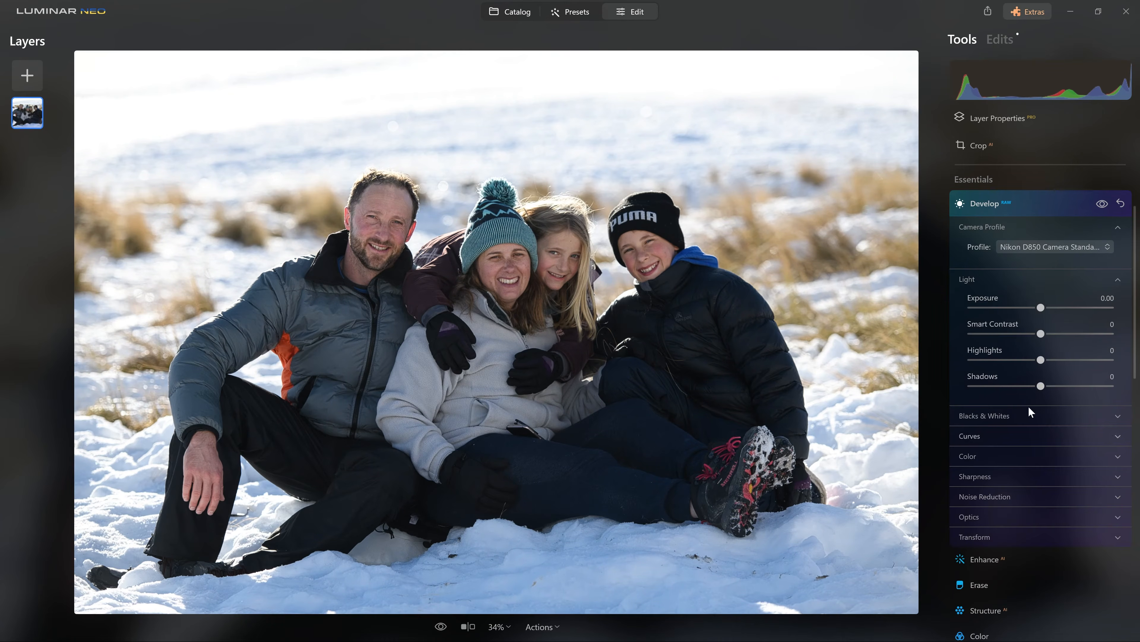
Set Exposure to 0.51, Smart Contrast to 10 and Highlights to -100 in the Develop adjustments.
{"action": "left_click_drag", "start_coordinate": [1043, 307], "coordinate": [1051, 308]}
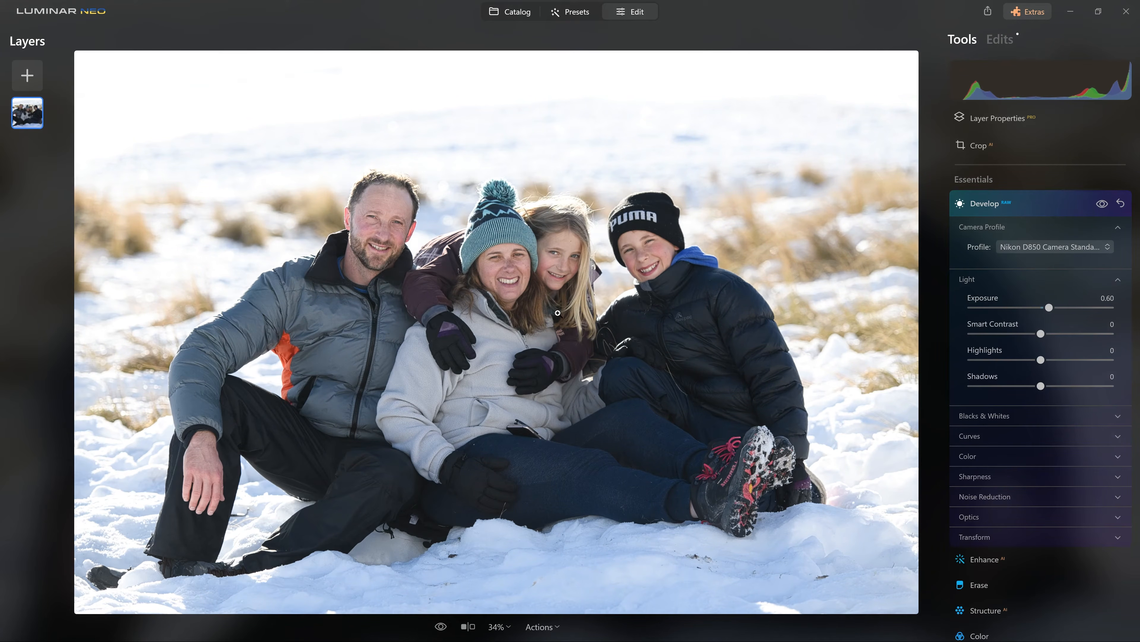
{"action": "left_click_drag", "start_coordinate": [1051, 311], "coordinate": [1050, 312]}
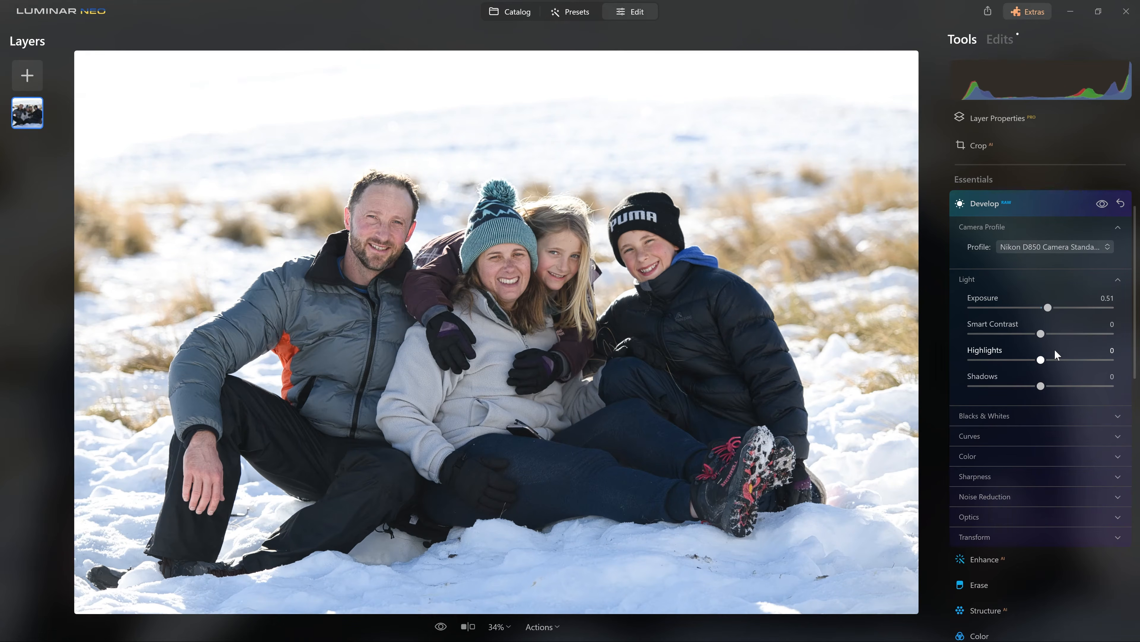
{"action": "left_click_drag", "start_coordinate": [1043, 336], "coordinate": [961, 356]}
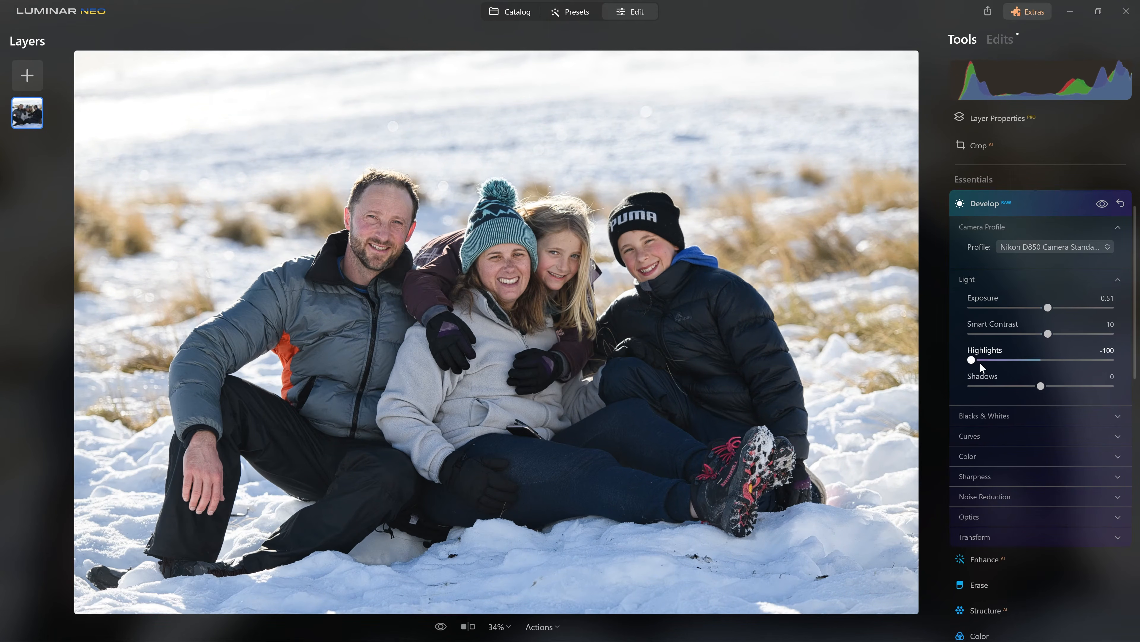
Compare the snow detail by repeatedly resetting Highlights to 0 and returning it to -100.
{"action": "double_click", "coordinate": [971, 361]}
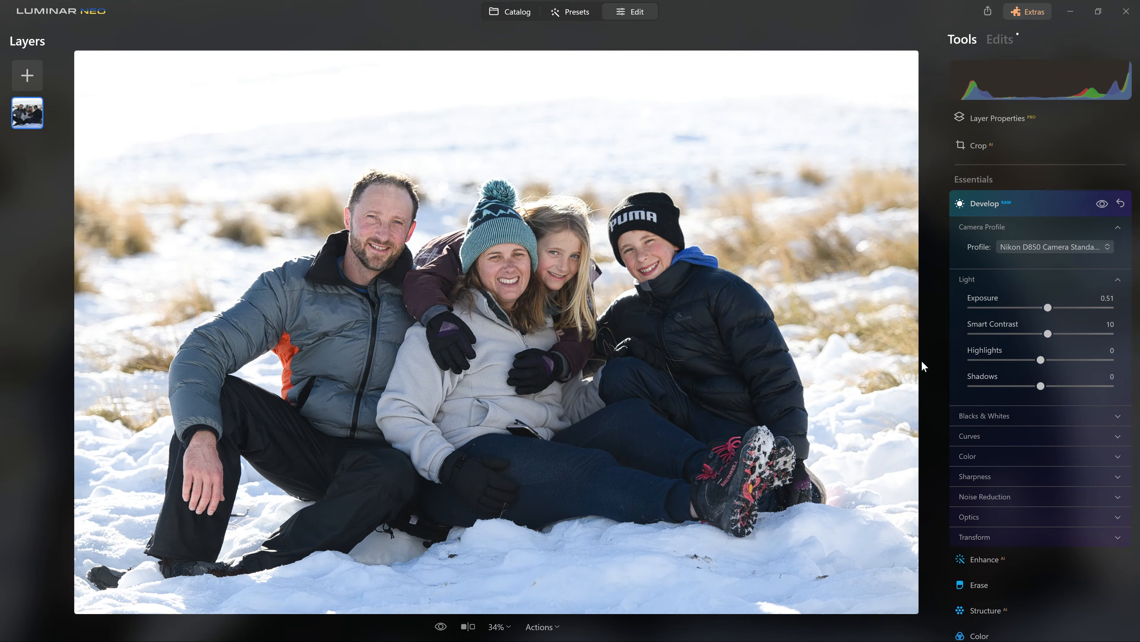
{"action": "left_click_drag", "start_coordinate": [1038, 362], "coordinate": [946, 366]}
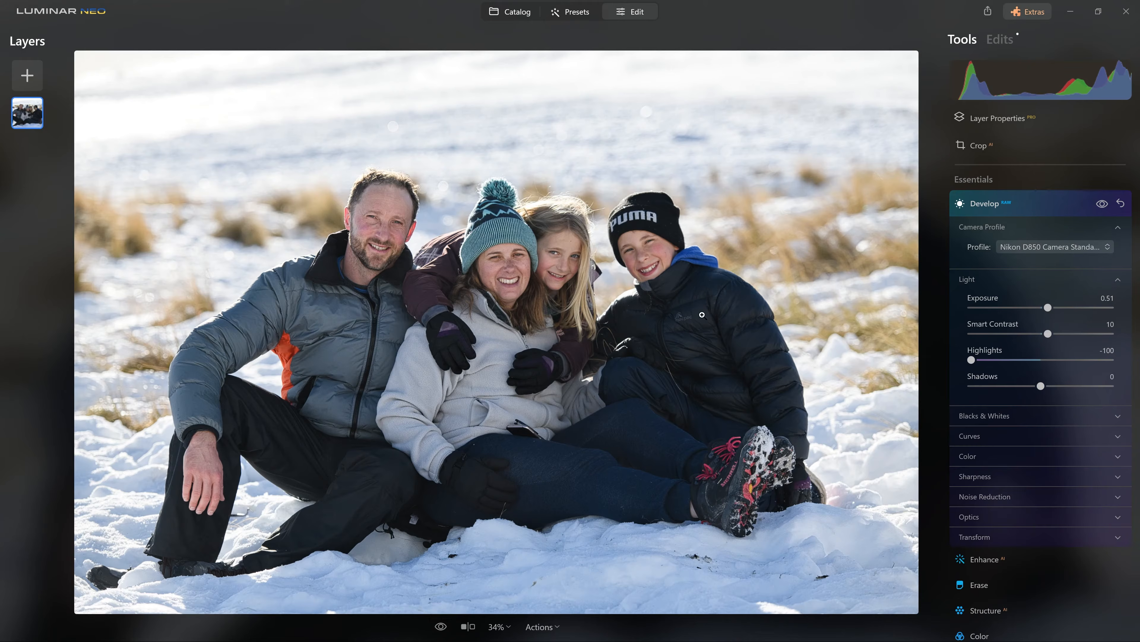
{"action": "double_click", "coordinate": [972, 359]}
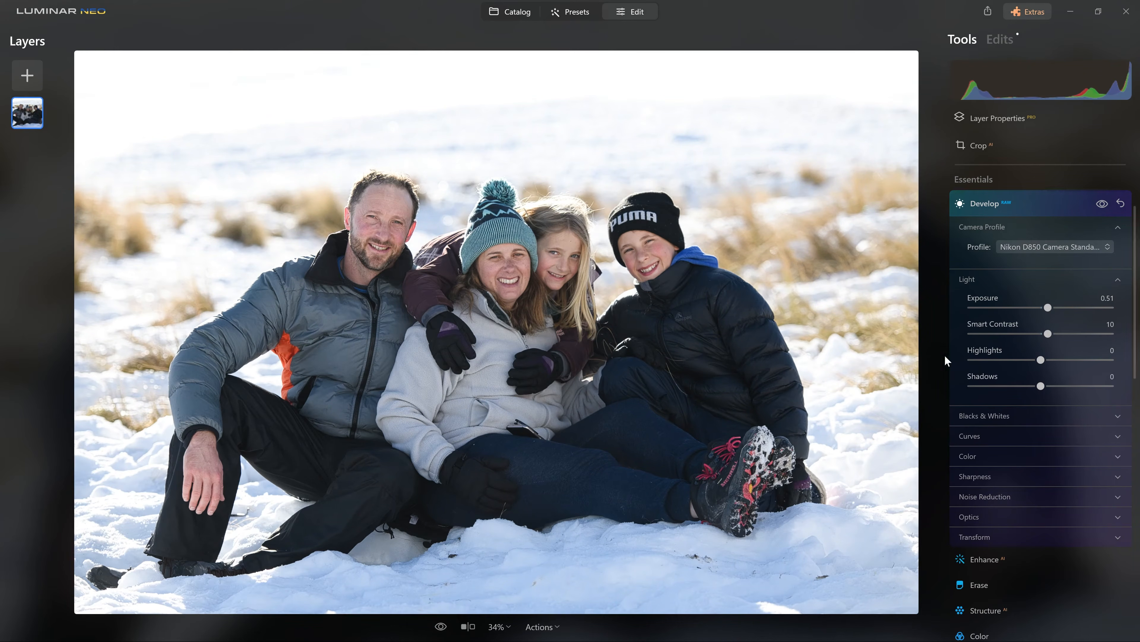
{"action": "left_click_drag", "start_coordinate": [1039, 363], "coordinate": [953, 357]}
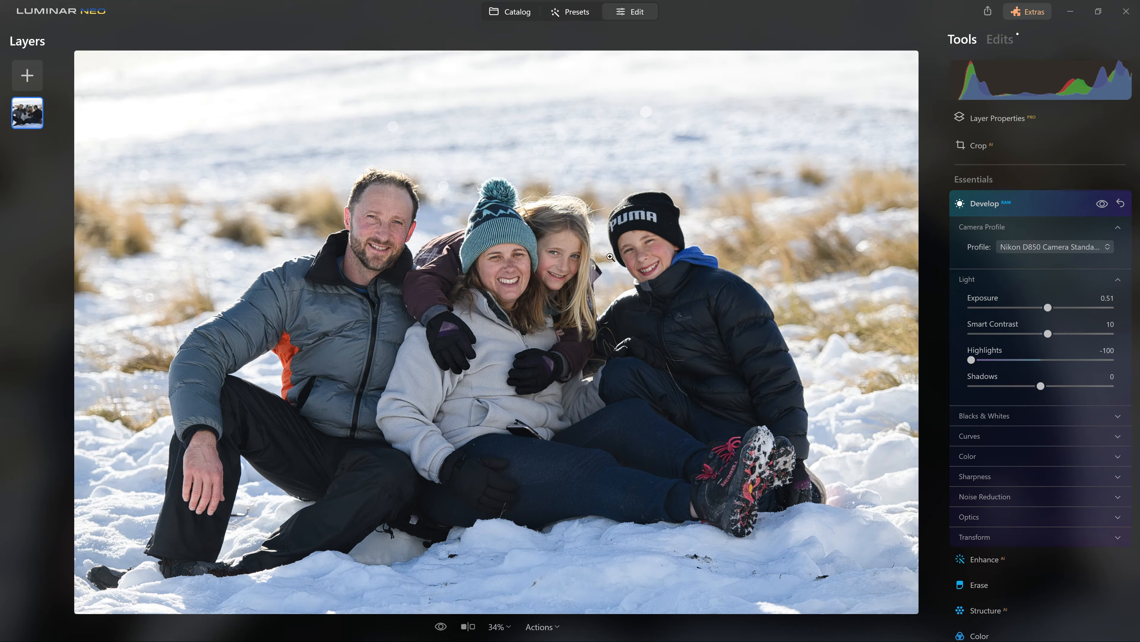
{"action": "double_click", "coordinate": [975, 364]}
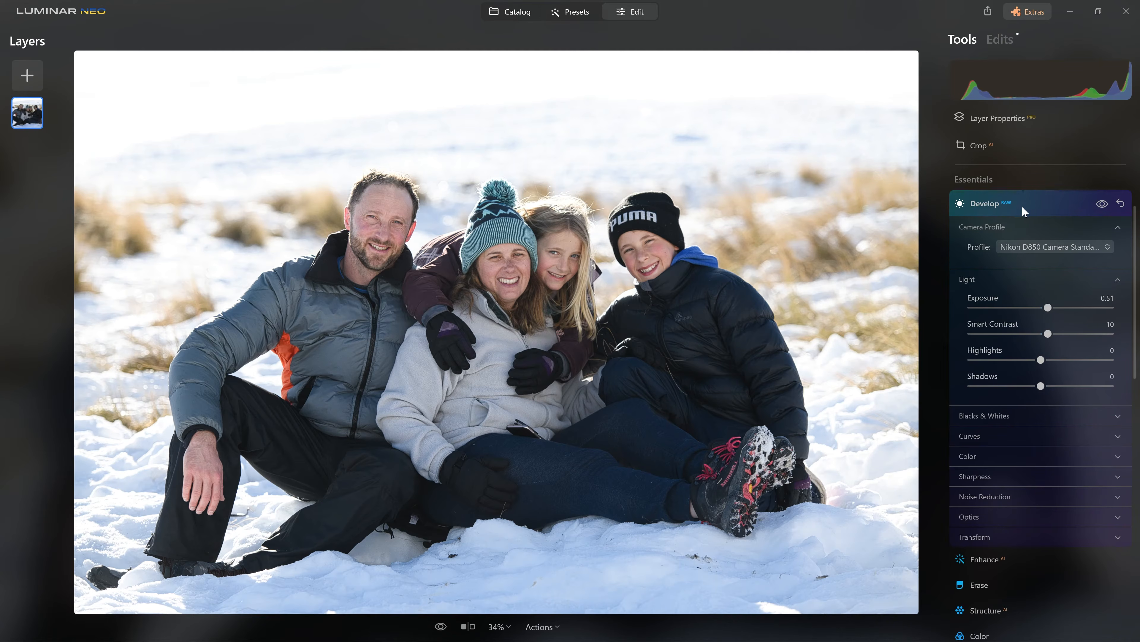
{"action": "left_click_drag", "start_coordinate": [1041, 360], "coordinate": [964, 359]}
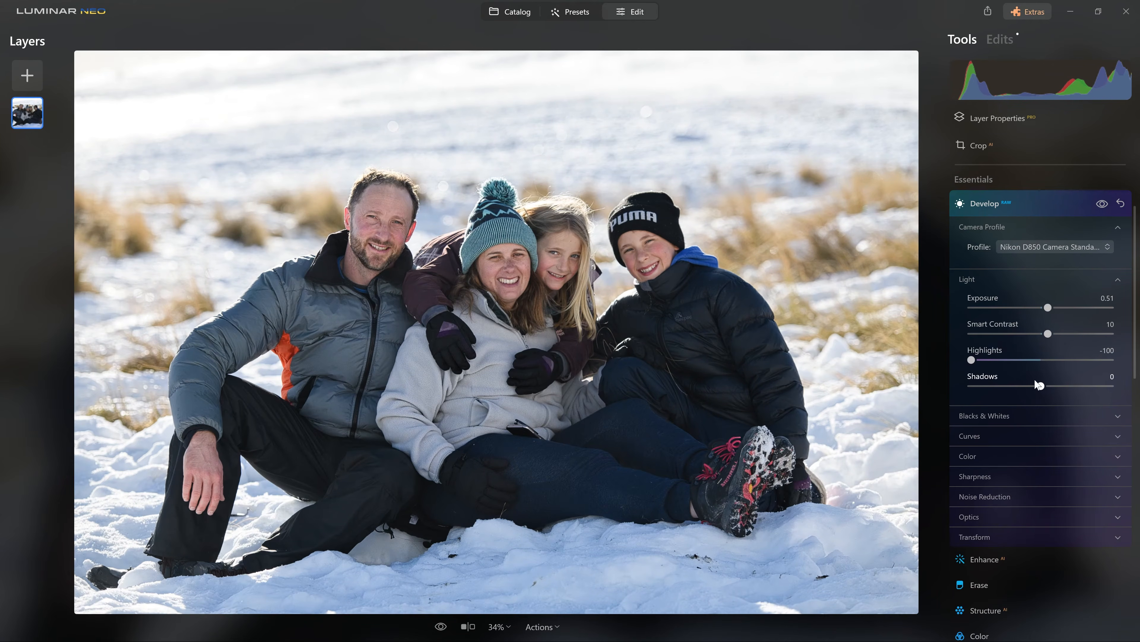
Try Shadows at 82 to brighten the dark clothing, and settle on a value of 20.
{"action": "left_click_drag", "start_coordinate": [1042, 385], "coordinate": [1099, 390]}
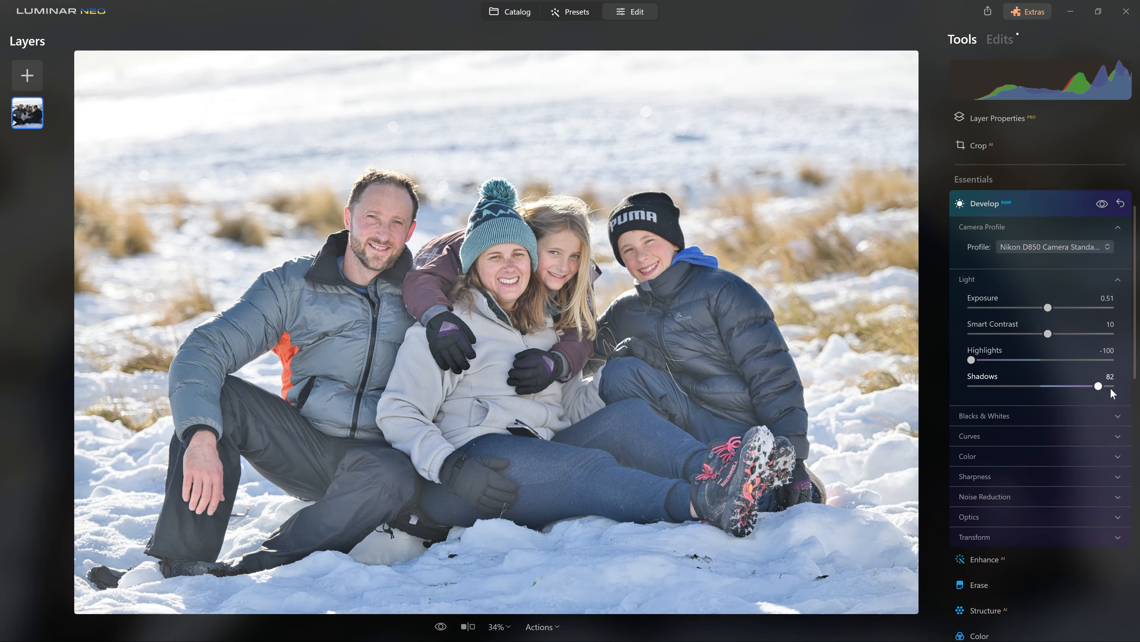
{"action": "left_click_drag", "start_coordinate": [1101, 385], "coordinate": [1056, 386]}
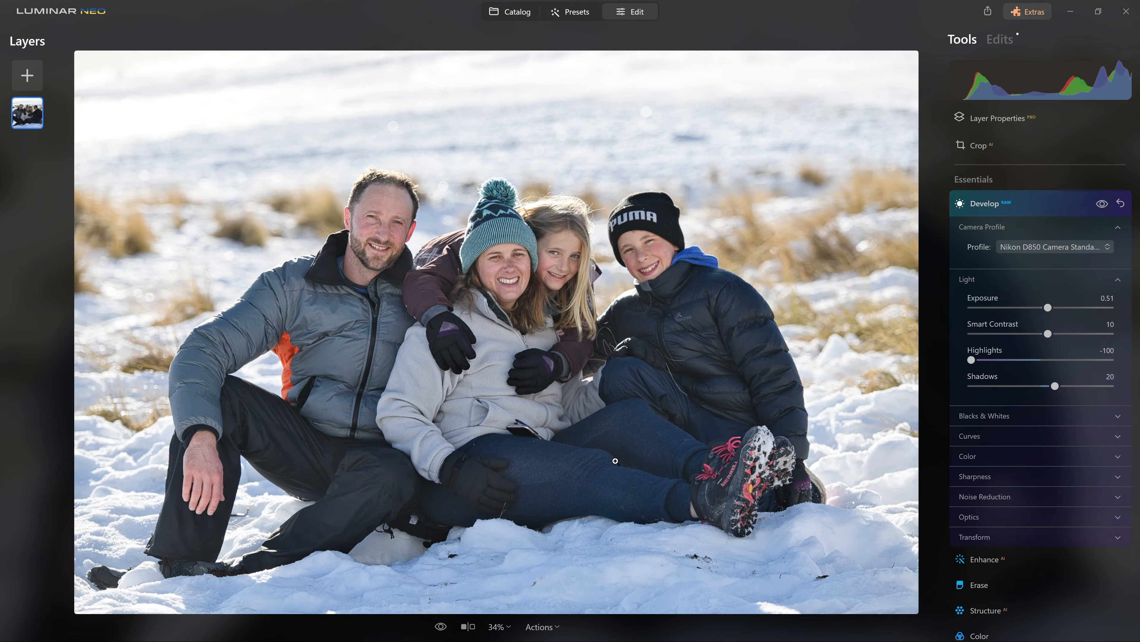
Show the clipping overlay and compare the blown-out snow with Highlights at 0 and at -100.
{"action": "key", "text": "j"}
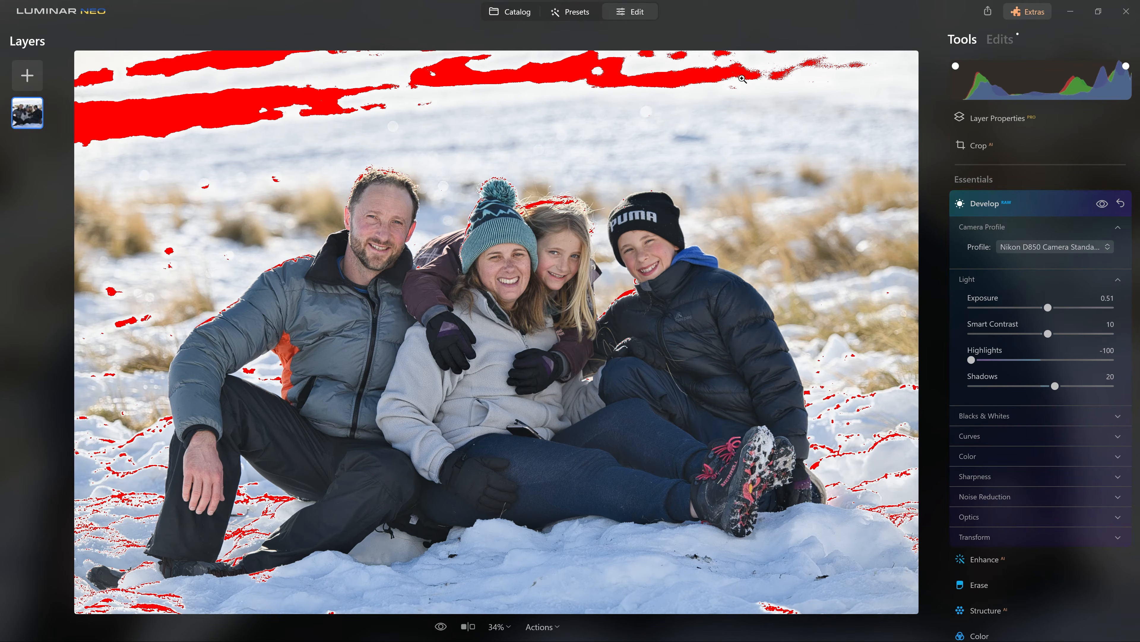
{"action": "double_click", "coordinate": [973, 359]}
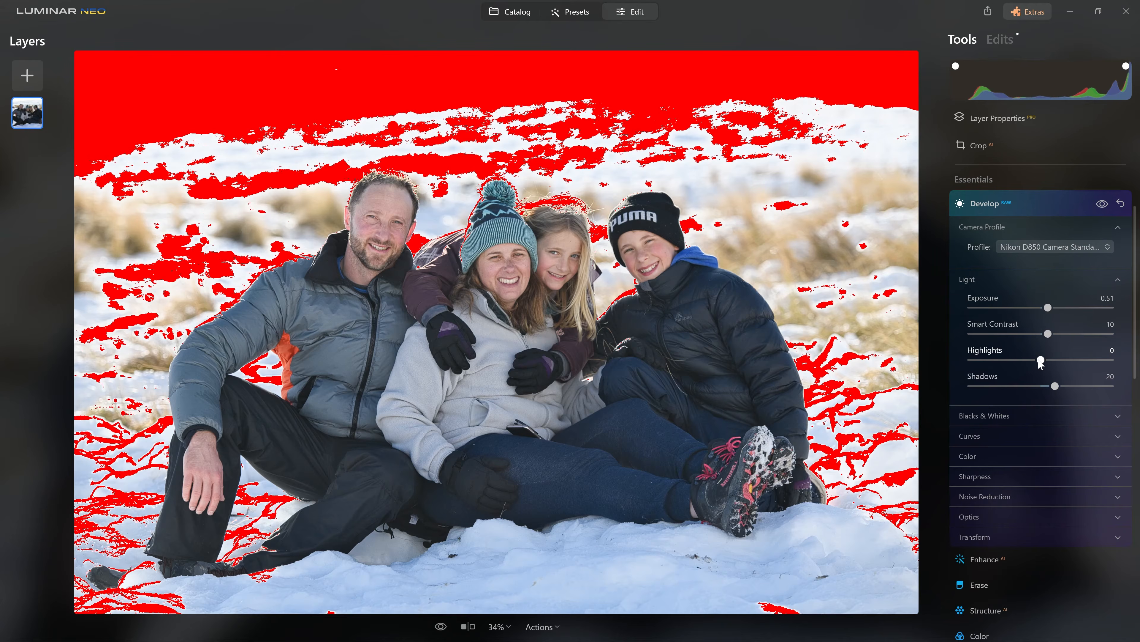
{"action": "left_click_drag", "start_coordinate": [1041, 362], "coordinate": [931, 361]}
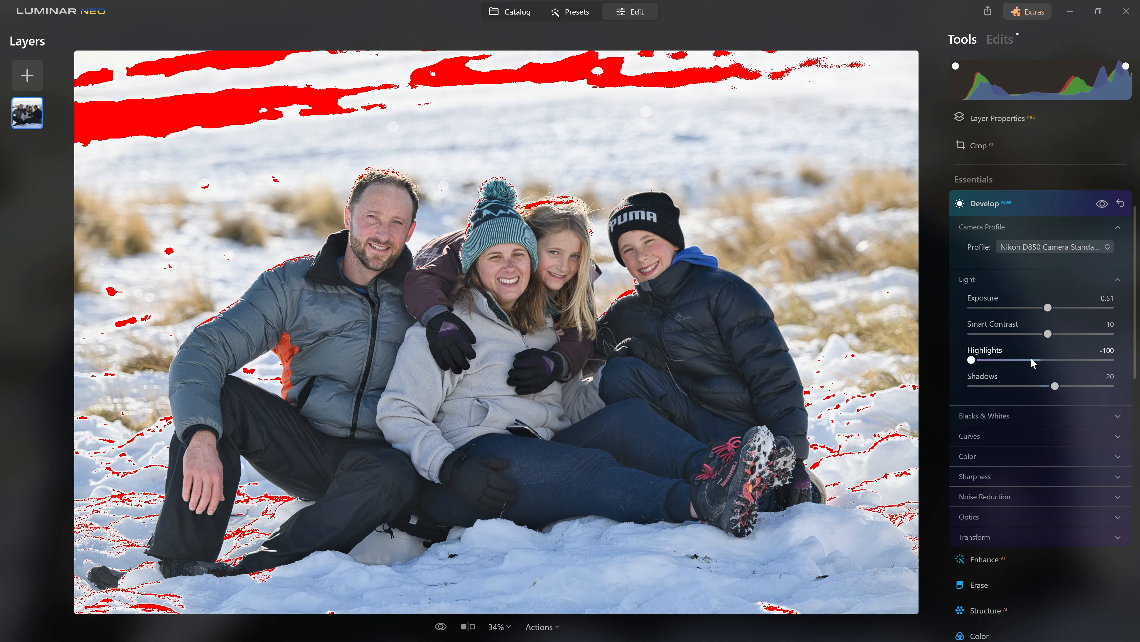
Try Blacks at -86 and -79 with the clipping overlay shown, and reset the value to 0.
{"action": "left_click", "coordinate": [1008, 414]}
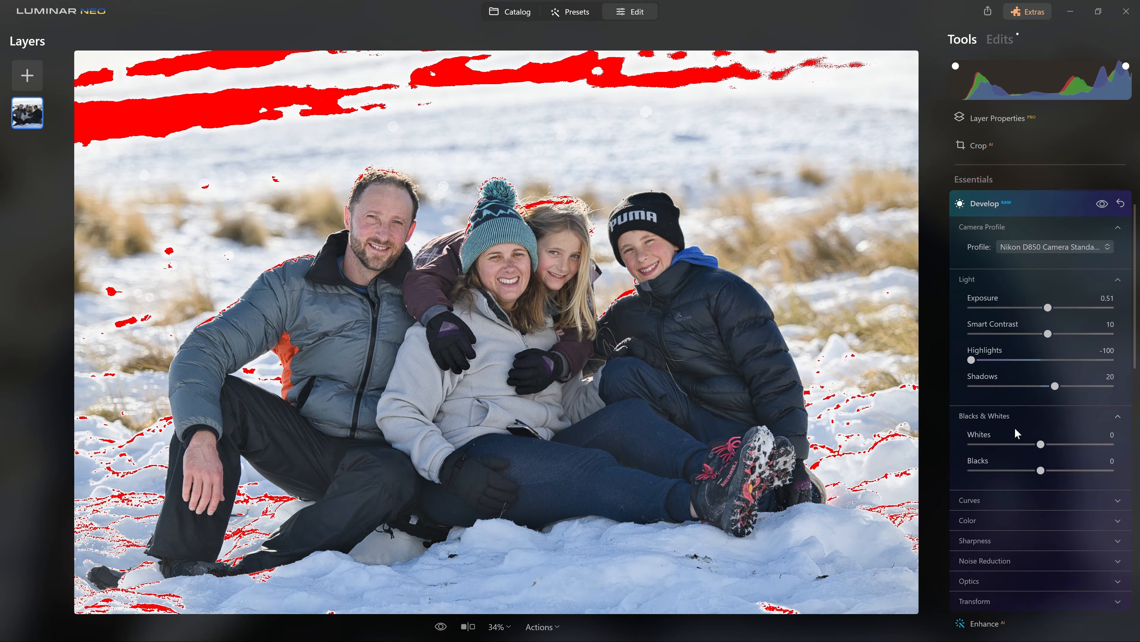
{"action": "left_click_drag", "start_coordinate": [1042, 471], "coordinate": [981, 471]}
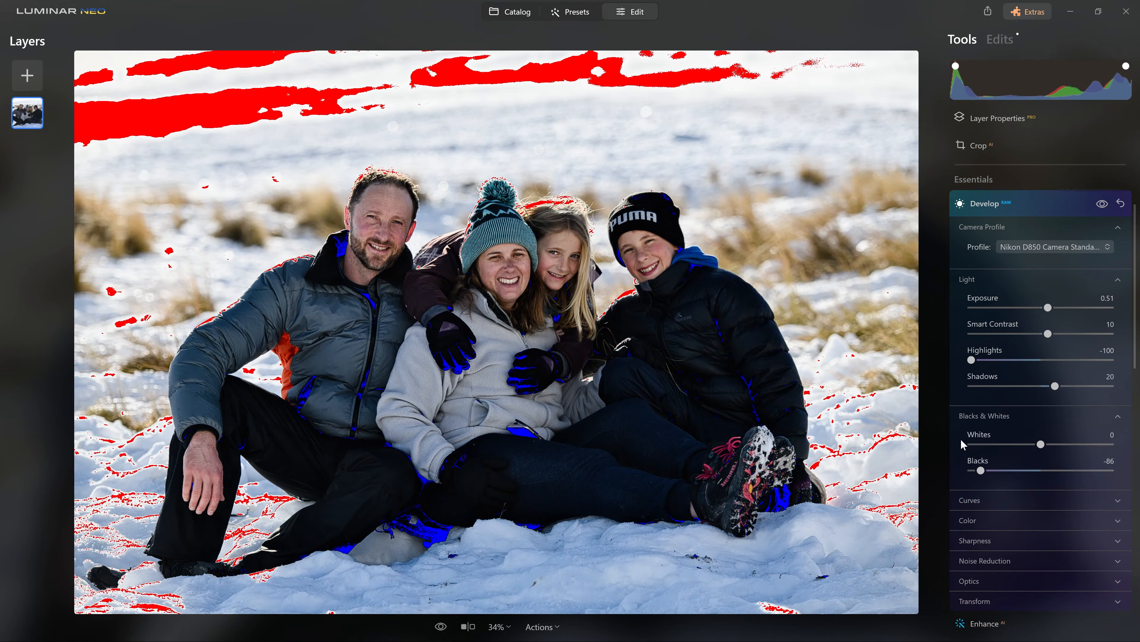
{"action": "left_click_drag", "start_coordinate": [982, 477], "coordinate": [986, 474]}
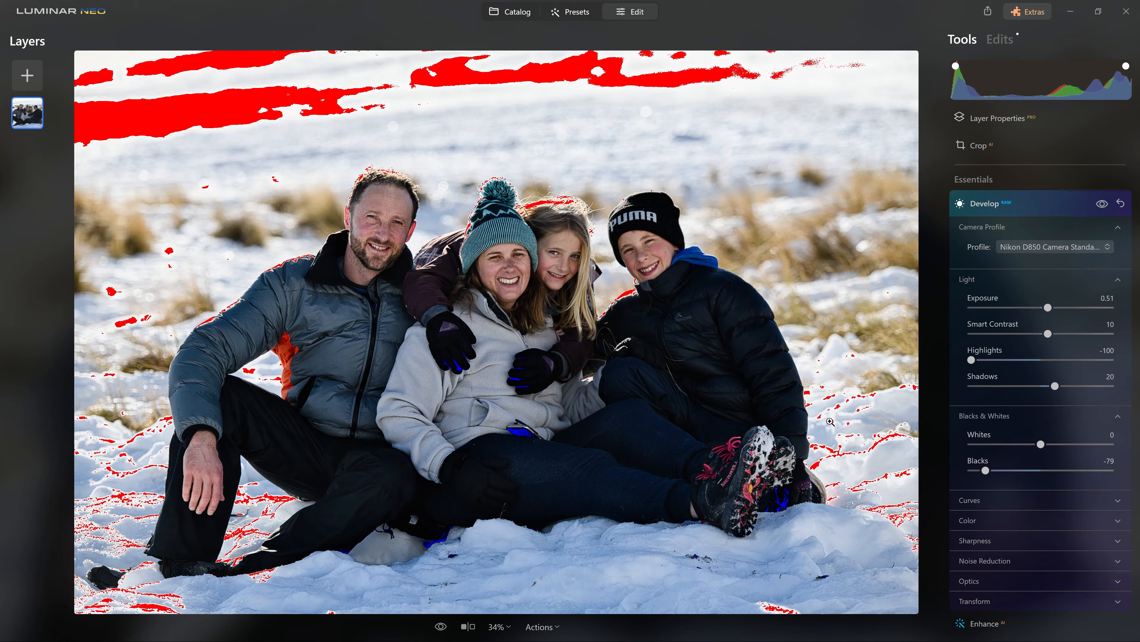
{"action": "double_click", "coordinate": [985, 470]}
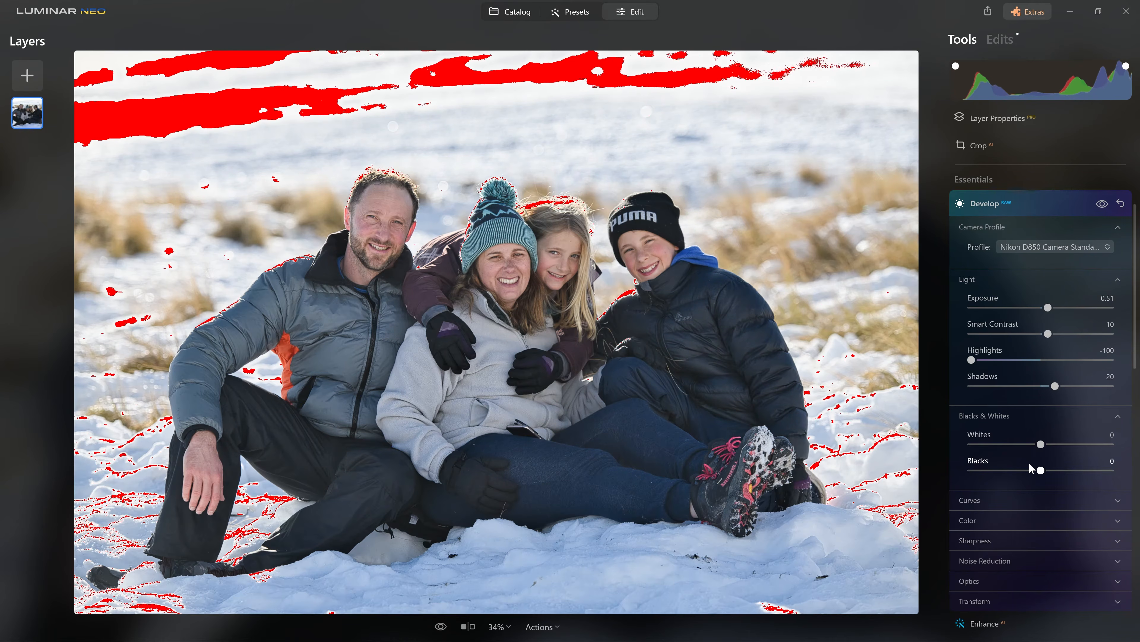
Move the black point of the Develop curve slightly inward to deepen the darkest tones, comparing the photo with the clipping overlay off and on.
{"action": "left_click", "coordinate": [1005, 494]}
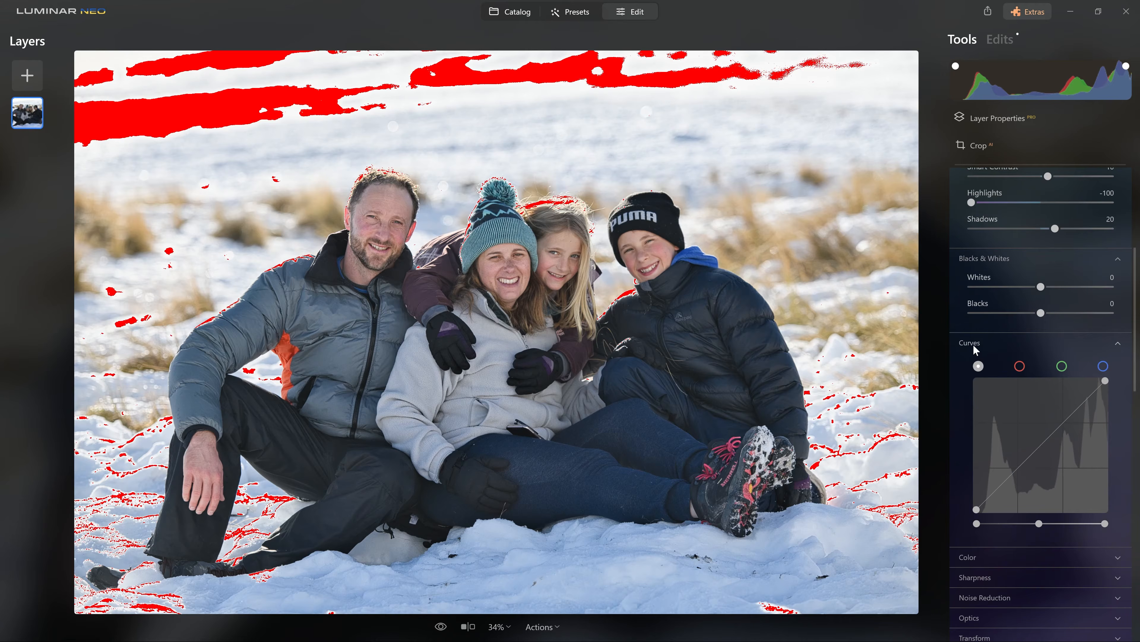
{"action": "left_click", "coordinate": [989, 342]}
{"action": "left_click", "coordinate": [990, 342]}
{"action": "scroll", "coordinate": [1026, 394], "scroll_direction": "down", "scroll_amount": 3}
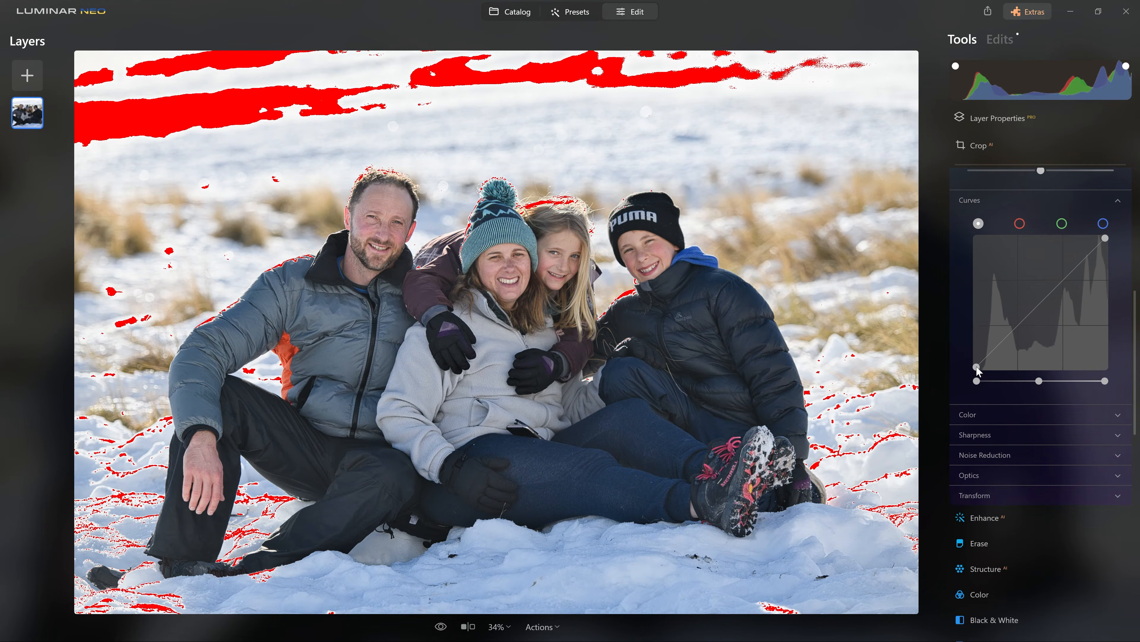
{"action": "mouse_move", "coordinate": [978, 369]}
{"action": "left_mouse_down"}
{"action": "mouse_move", "coordinate": [983, 347]}
{"action": "mouse_move", "coordinate": [994, 355]}
{"action": "mouse_move", "coordinate": [972, 377]}
{"action": "mouse_move", "coordinate": [983, 370]}
{"action": "left_mouse_up"}
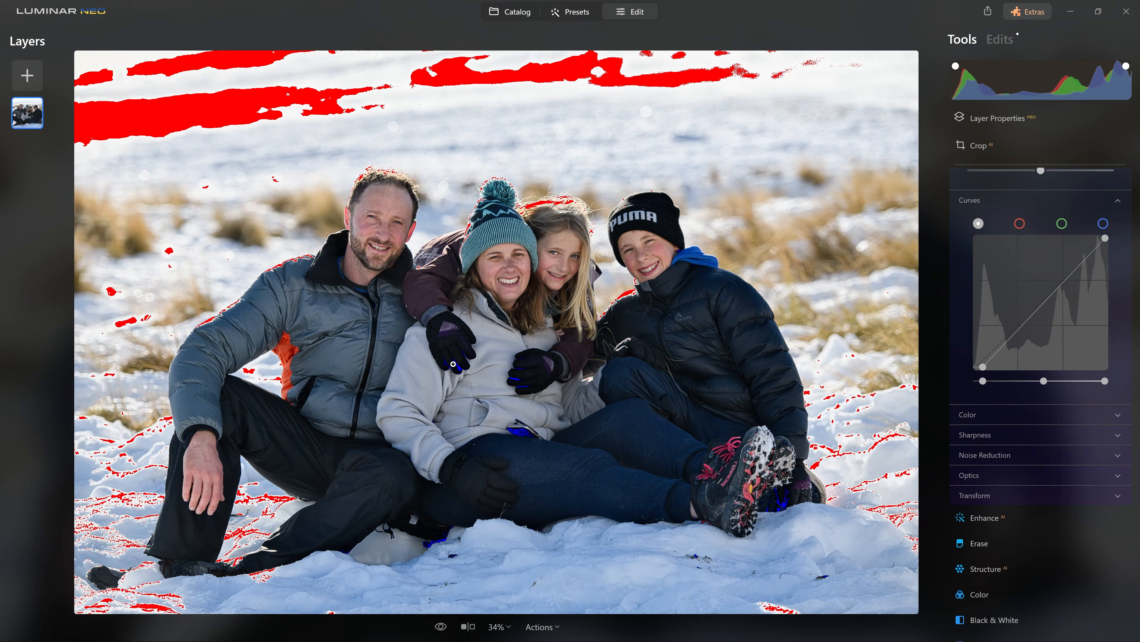
{"action": "key", "text": "j"}
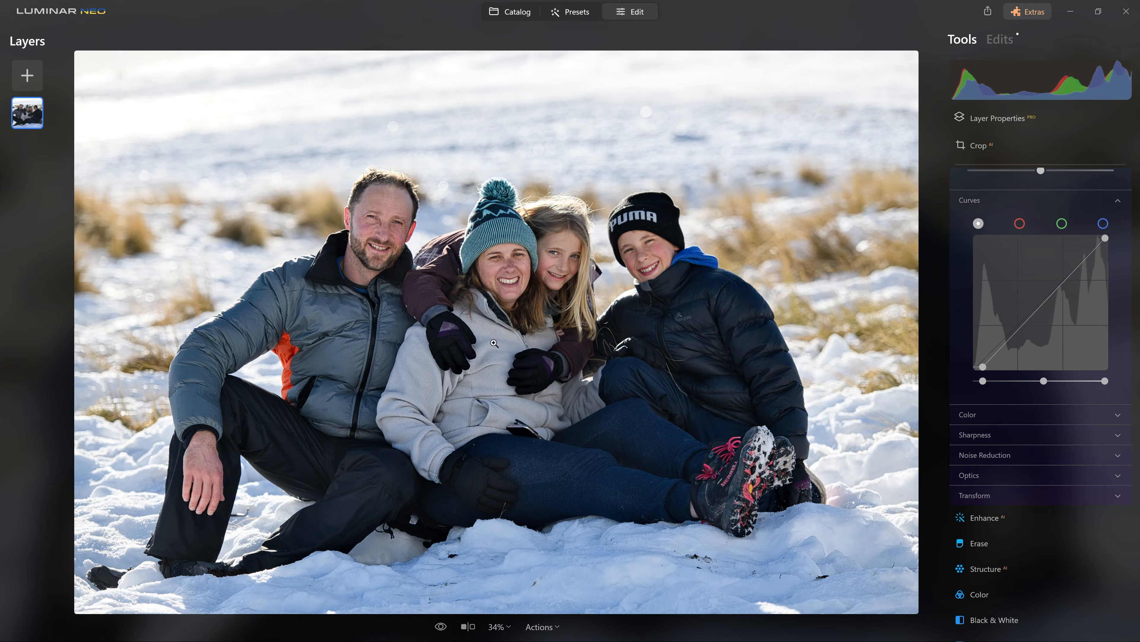
{"action": "key", "text": "j"}
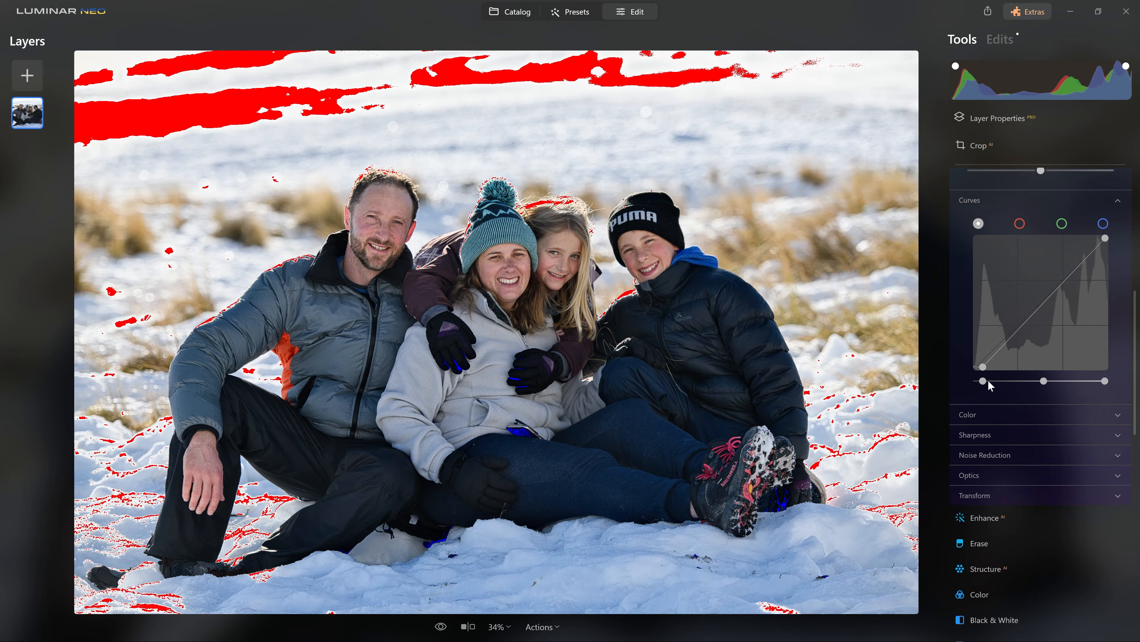
{"action": "mouse_move", "coordinate": [983, 384]}
{"action": "left_mouse_down"}
{"action": "mouse_move", "coordinate": [973, 385]}
{"action": "mouse_move", "coordinate": [983, 381]}
{"action": "left_mouse_up"}
Try Blacks at -59 on top of the adjusted curve, and reset it to 0.
{"action": "scroll", "coordinate": [993, 321], "scroll_direction": "up", "scroll_amount": 3}
{"action": "left_click_drag", "start_coordinate": [1039, 313], "coordinate": [996, 322]}
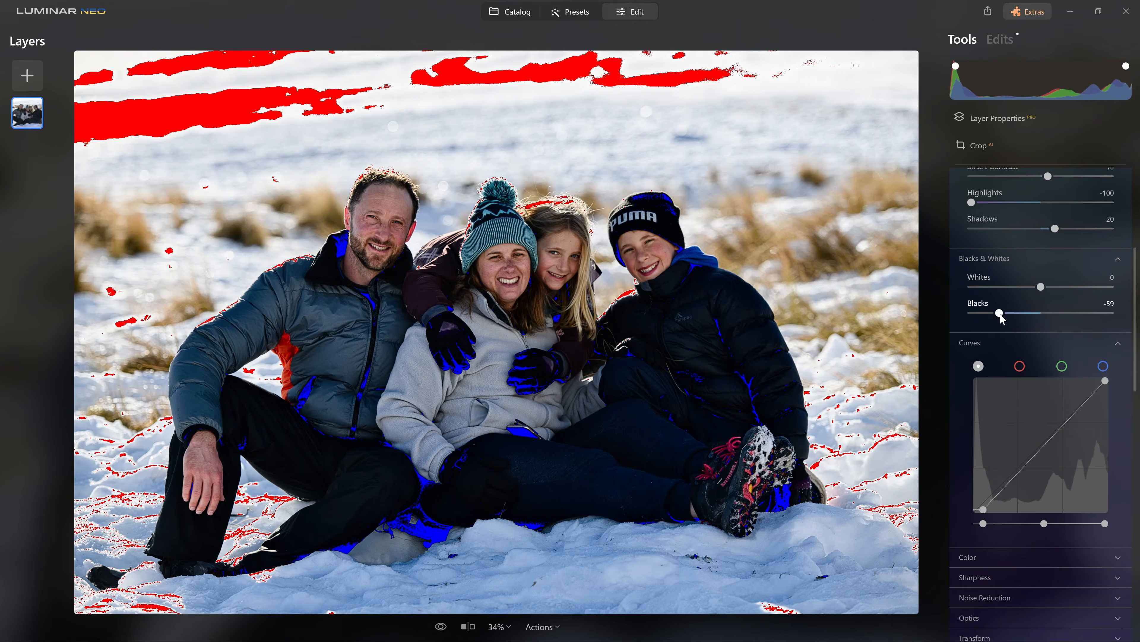
{"action": "double_click", "coordinate": [1000, 314]}
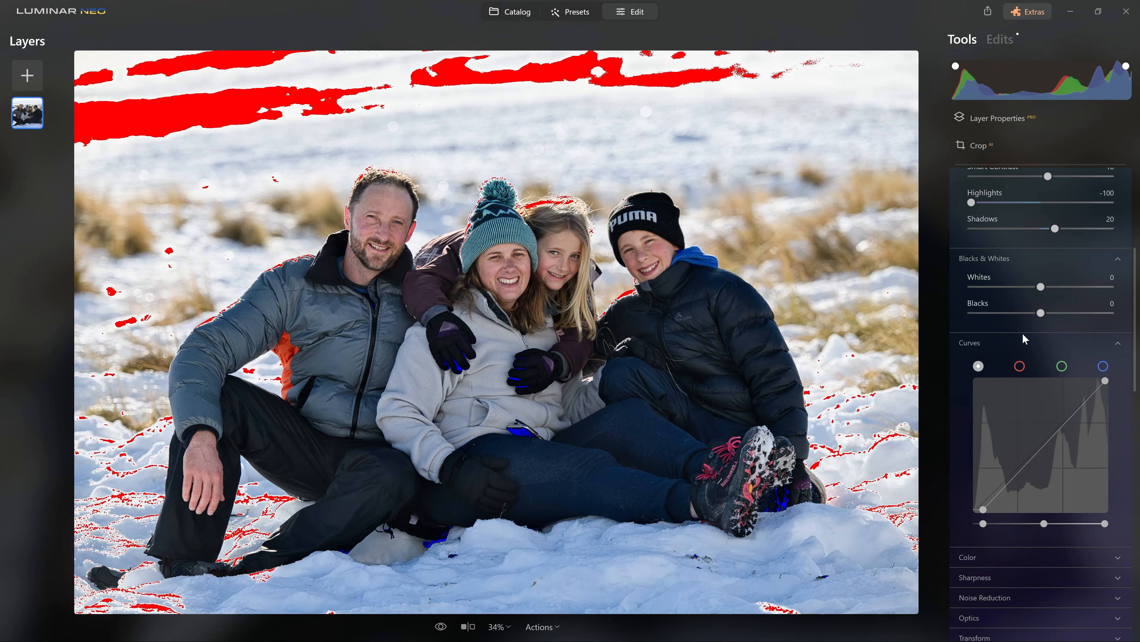
Cool the white balance by setting the Temperature to 5079, and hide the clipping overlay.
{"action": "scroll", "coordinate": [1023, 333], "scroll_direction": "down", "scroll_amount": 2}
{"action": "scroll", "coordinate": [1091, 406], "scroll_direction": "up", "scroll_amount": 5}
{"action": "scroll", "coordinate": [1091, 406], "scroll_direction": "down", "scroll_amount": 6}
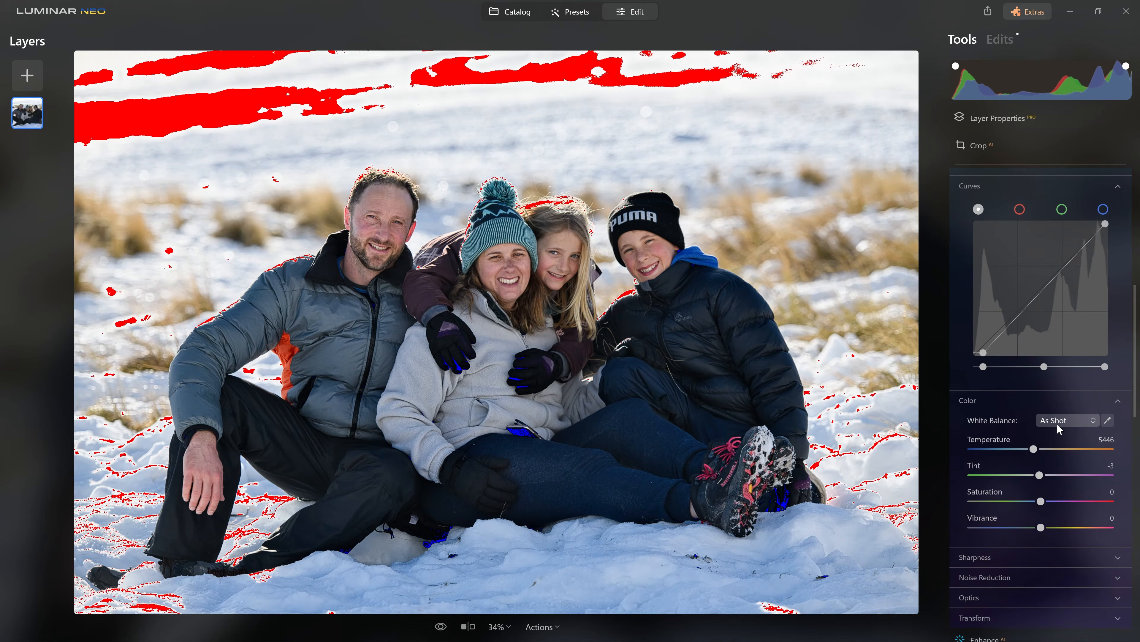
{"action": "mouse_move", "coordinate": [1035, 450]}
{"action": "left_mouse_down"}
{"action": "mouse_move", "coordinate": [1045, 457]}
{"action": "mouse_move", "coordinate": [1034, 451]}
{"action": "left_mouse_up"}
{"action": "key", "text": "j"}
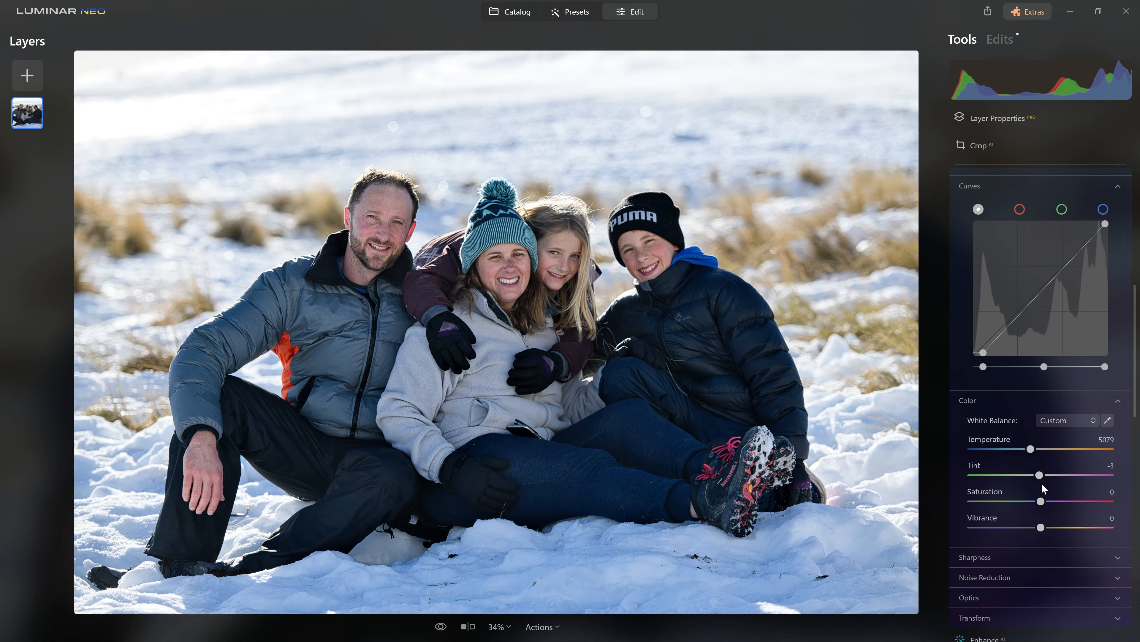
Raise the Saturation in the Develop color settings to 34.
{"action": "scroll", "coordinate": [1043, 494], "scroll_direction": "down", "scroll_amount": 2}
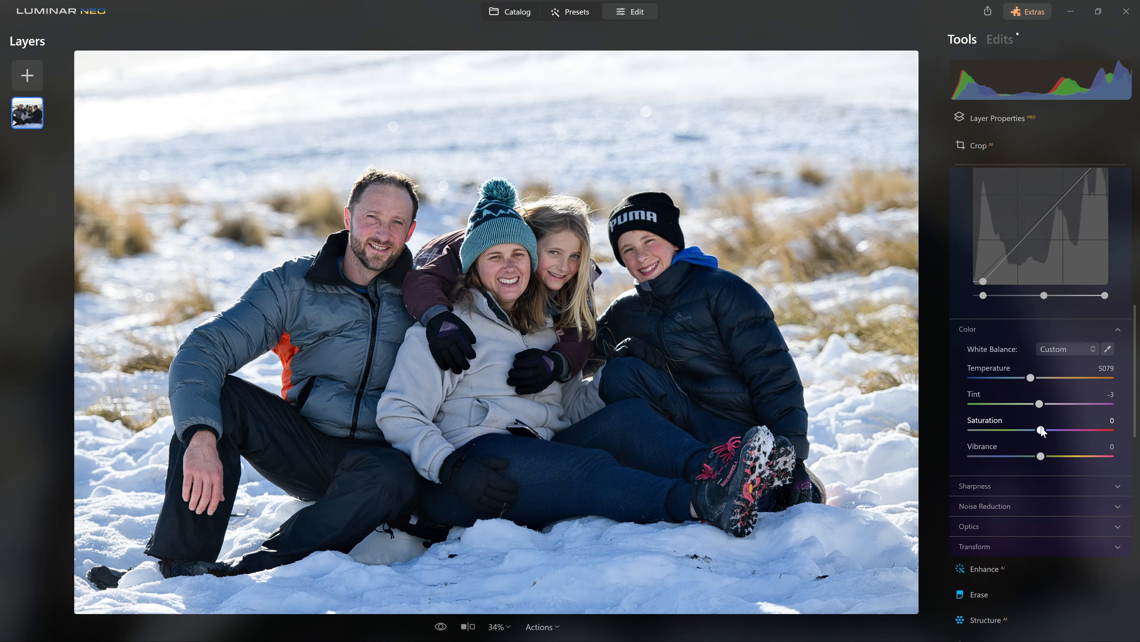
{"action": "left_click_drag", "start_coordinate": [1041, 430], "coordinate": [1056, 431]}
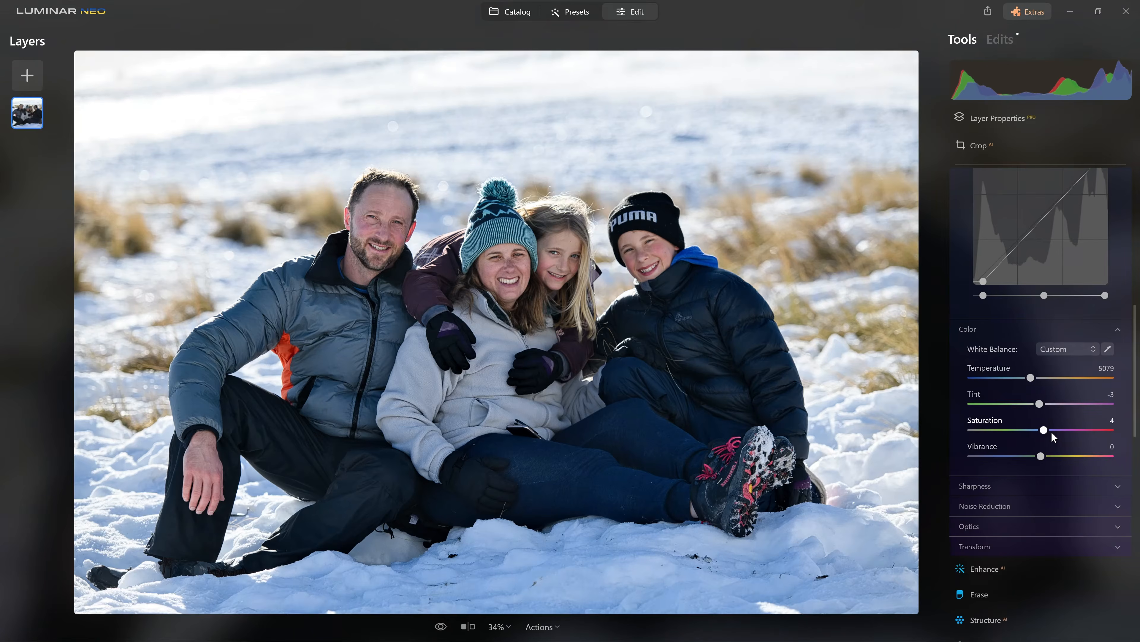
{"action": "left_click_drag", "start_coordinate": [1052, 432], "coordinate": [1070, 438]}
Zoom to 100% on the faces, and set Sharpen to 73 and the Luminosity noise reduction to 17.
{"action": "scroll", "coordinate": [1021, 474], "scroll_direction": "down", "scroll_amount": 3}
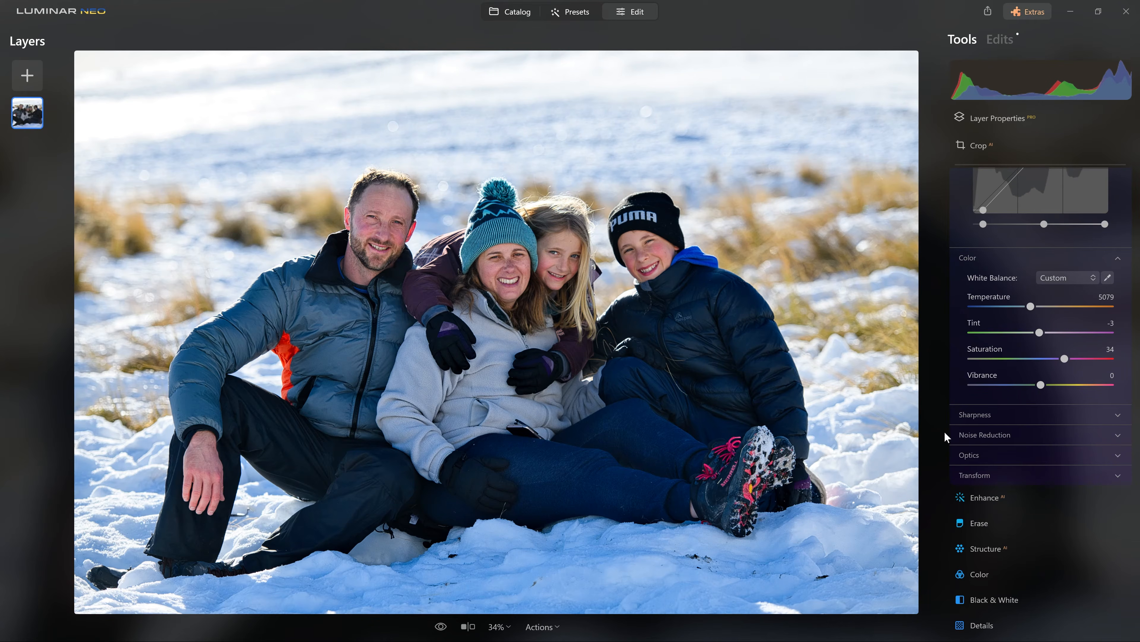
{"action": "left_click", "coordinate": [1071, 421]}
{"action": "left_click", "coordinate": [389, 232]}
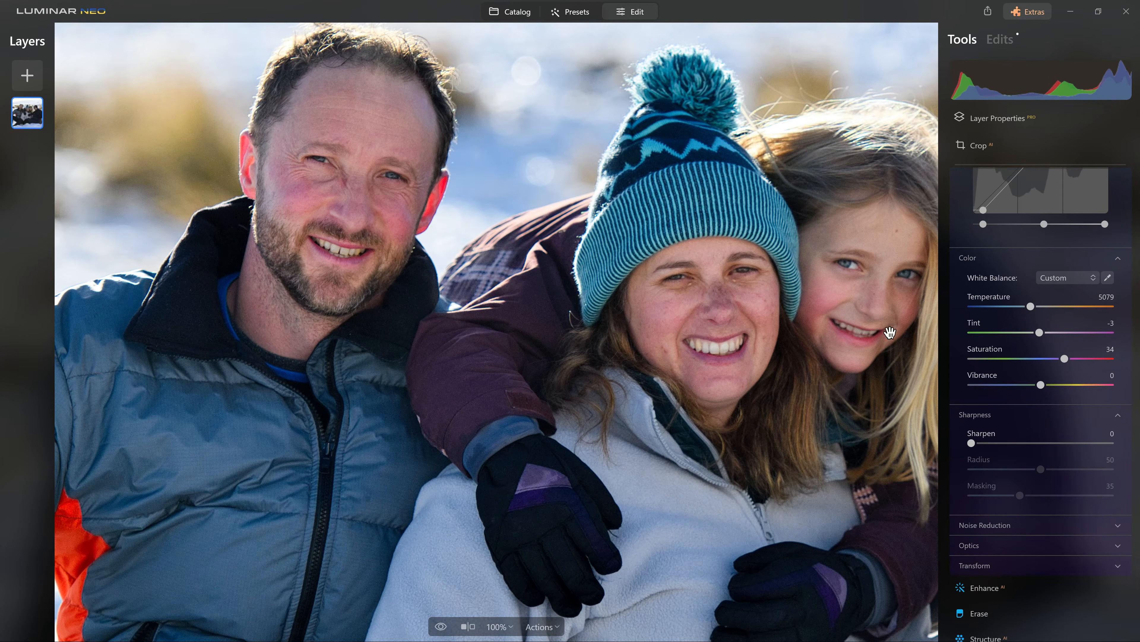
{"action": "left_click", "coordinate": [1042, 443]}
{"action": "left_click_drag", "start_coordinate": [1042, 444], "coordinate": [1043, 446]}
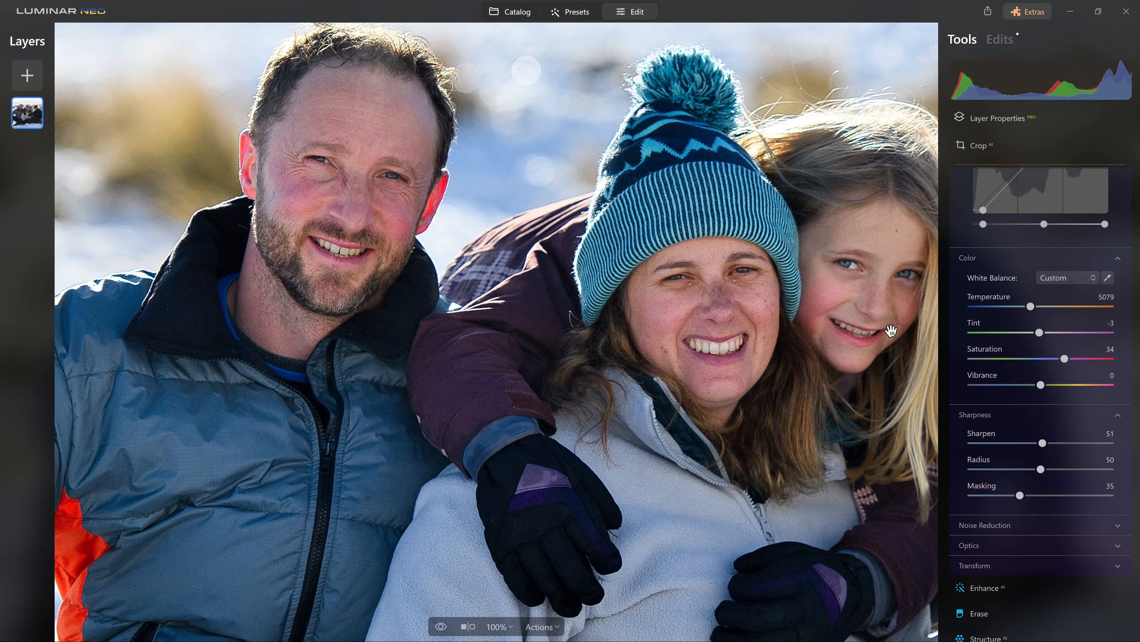
{"action": "left_click_drag", "start_coordinate": [1071, 444], "coordinate": [1082, 446]}
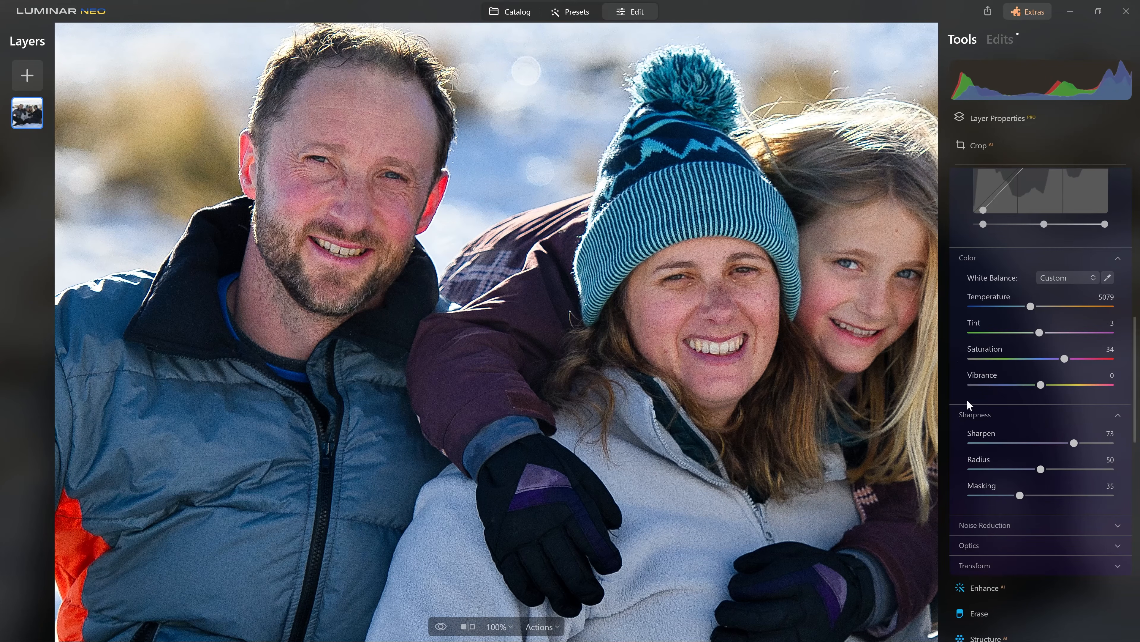
{"action": "left_click", "coordinate": [1021, 518]}
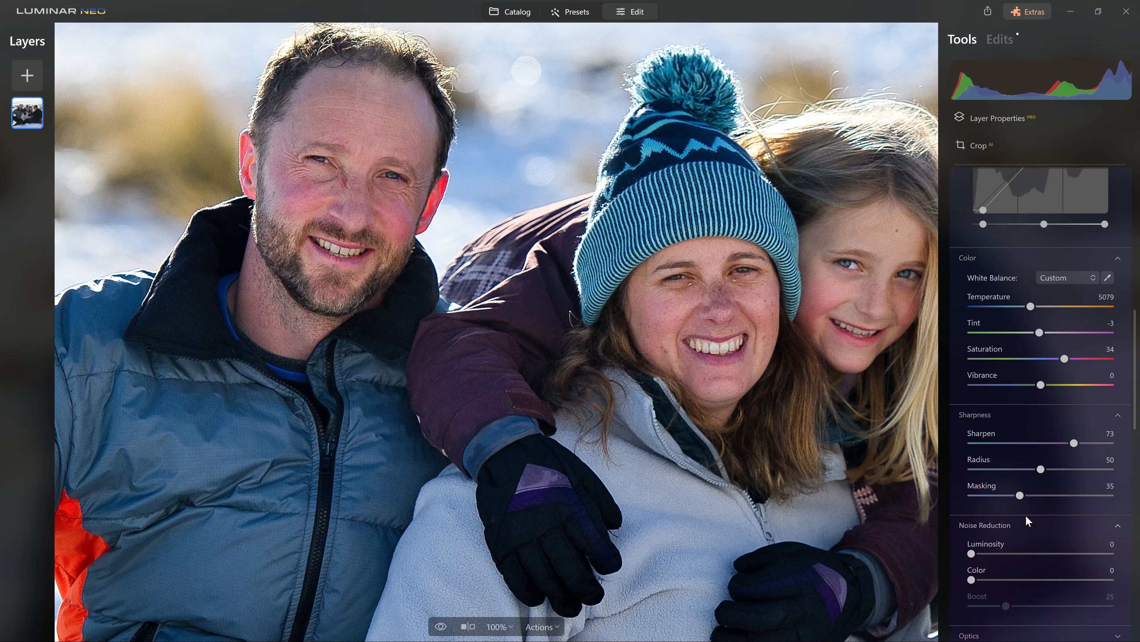
{"action": "mouse_move", "coordinate": [974, 476]}
{"action": "left_mouse_down"}
{"action": "mouse_move", "coordinate": [1016, 476]}
{"action": "mouse_move", "coordinate": [996, 474]}
{"action": "left_mouse_up"}
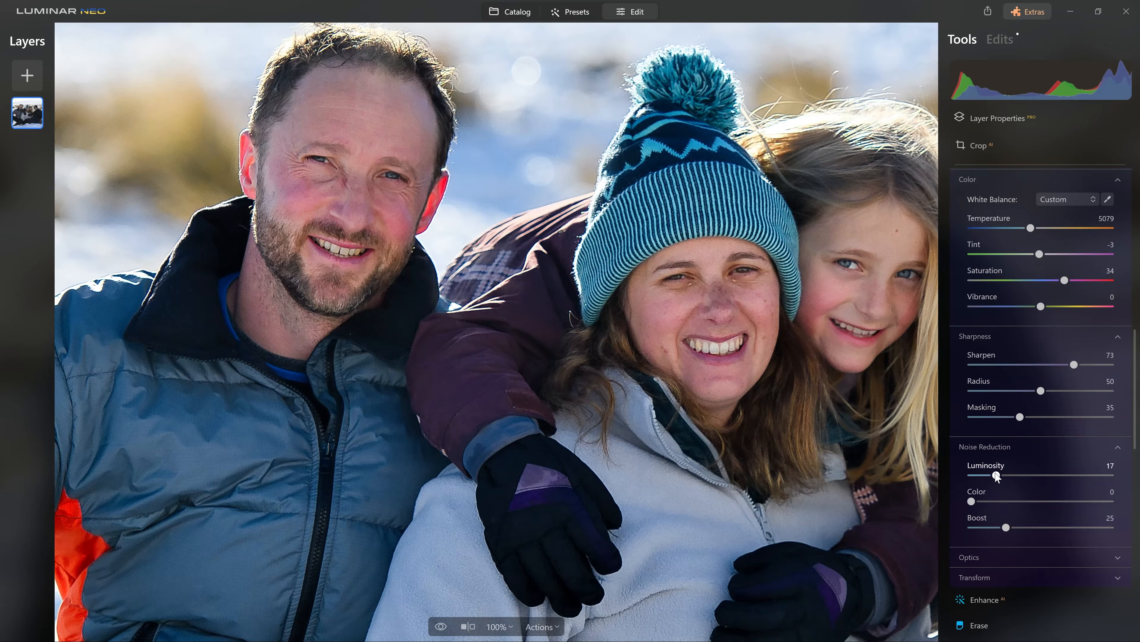
Compare the close-up of the faces with the Develop edits off and on, and fit the whole photo back in view.
{"action": "scroll", "coordinate": [1007, 467], "scroll_direction": "up", "scroll_amount": 15}
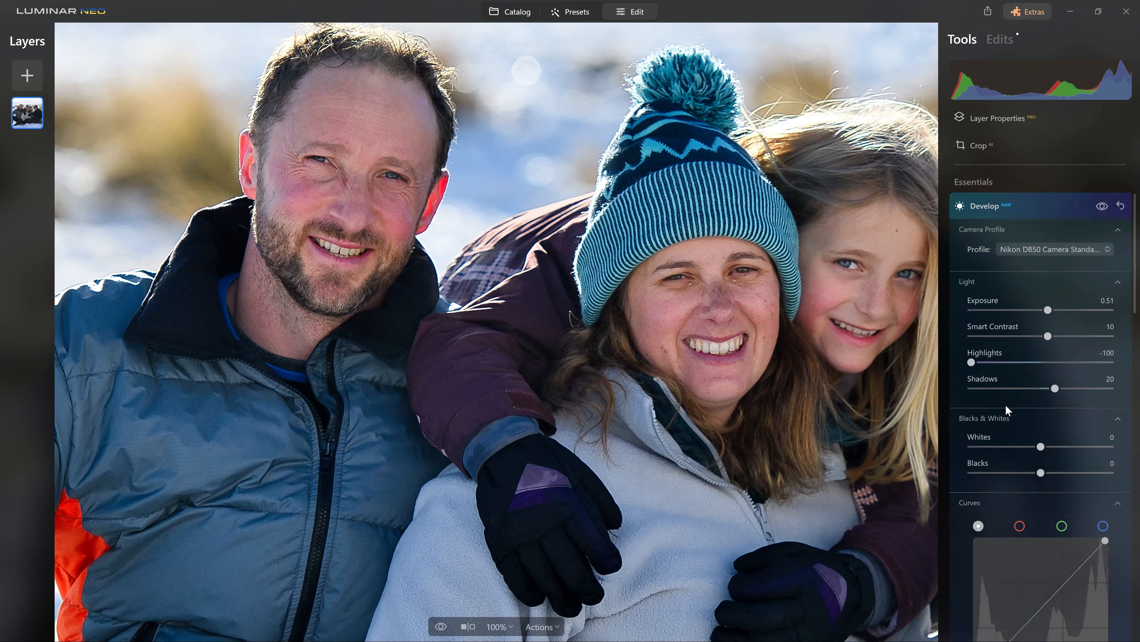
{"action": "left_click", "coordinate": [1103, 310]}
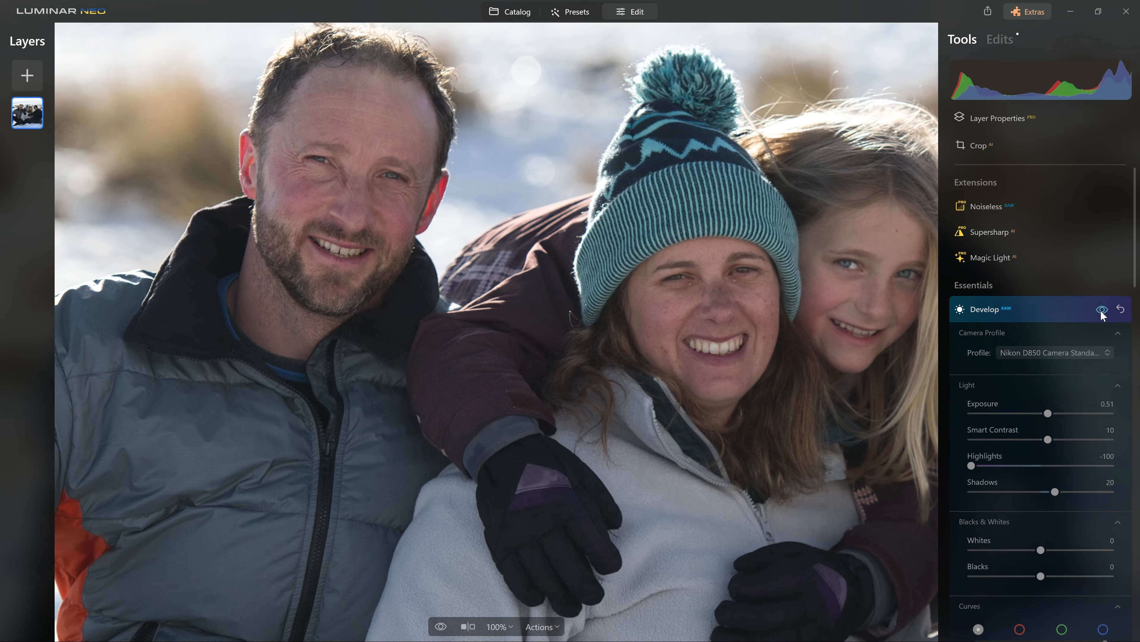
{"action": "left_click", "coordinate": [1102, 310]}
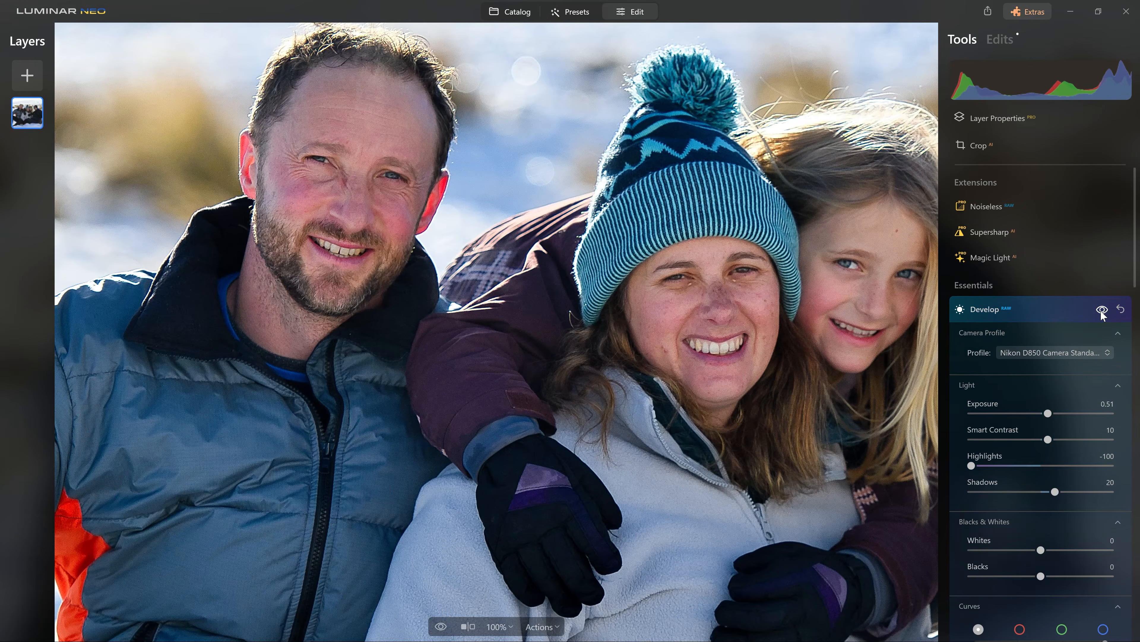
{"action": "left_click", "coordinate": [1103, 311]}
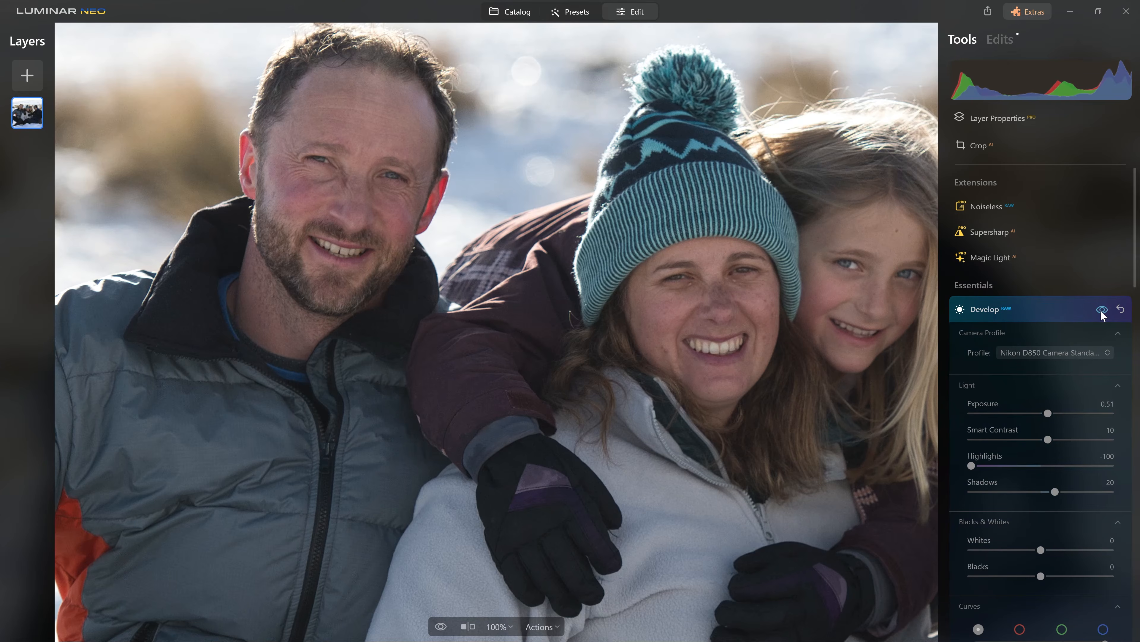
{"action": "left_click", "coordinate": [1102, 311]}
{"action": "left_click", "coordinate": [906, 377]}
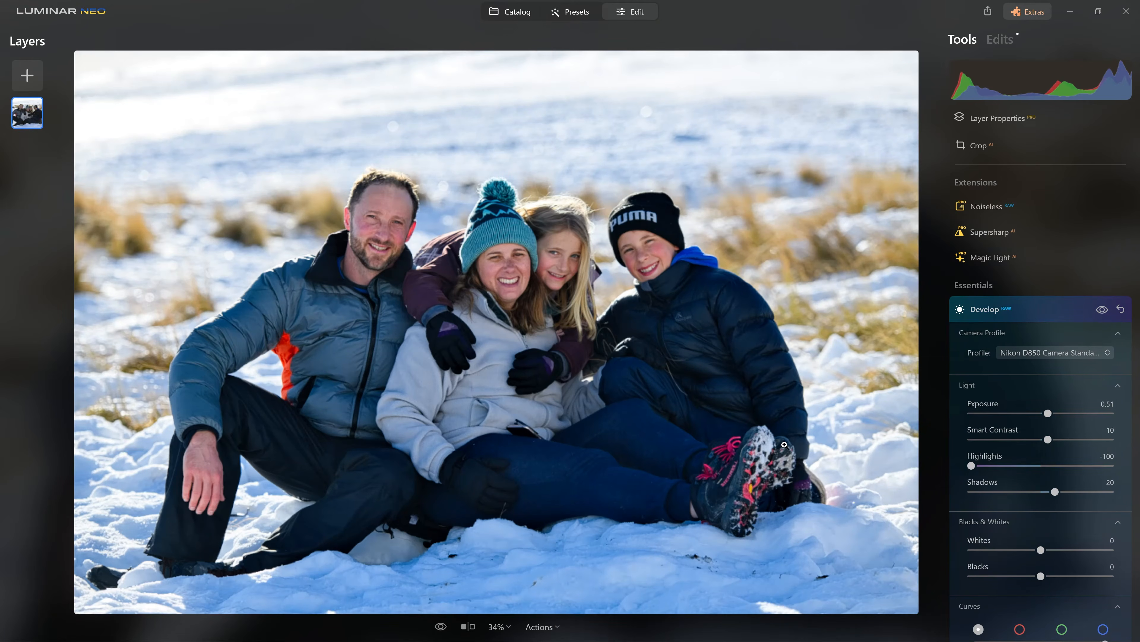
Enable Auto Distortion Corrections, Auto Fix Chromatic Aberrations and Auto Defringe in the Develop optics settings.
{"action": "scroll", "coordinate": [971, 426], "scroll_direction": "down", "scroll_amount": 10}
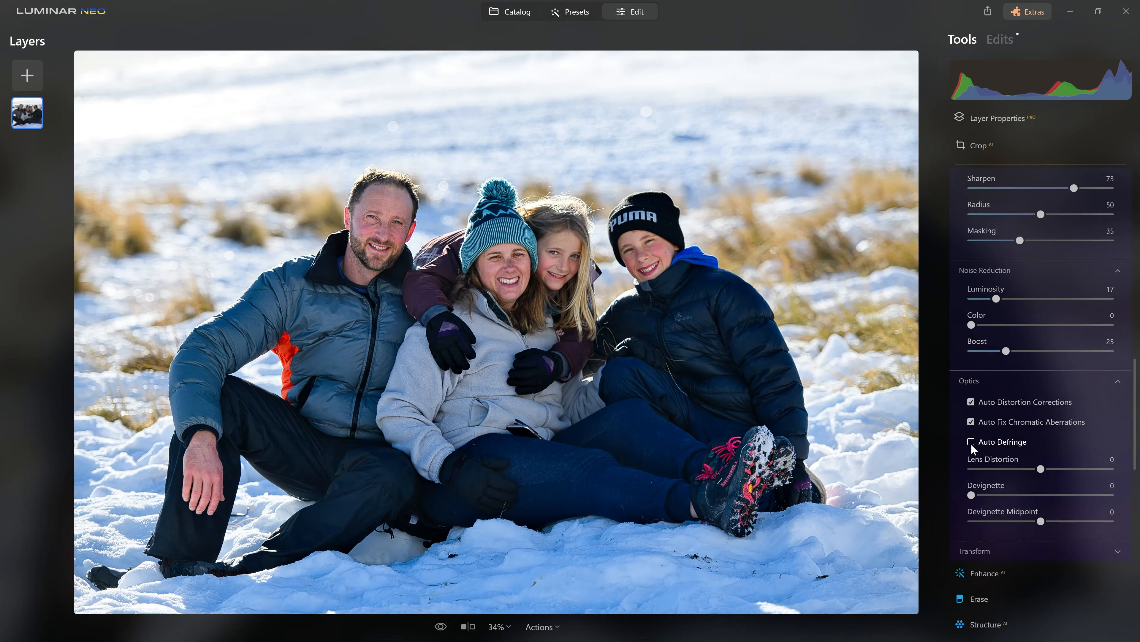
{"action": "left_click", "coordinate": [971, 443]}
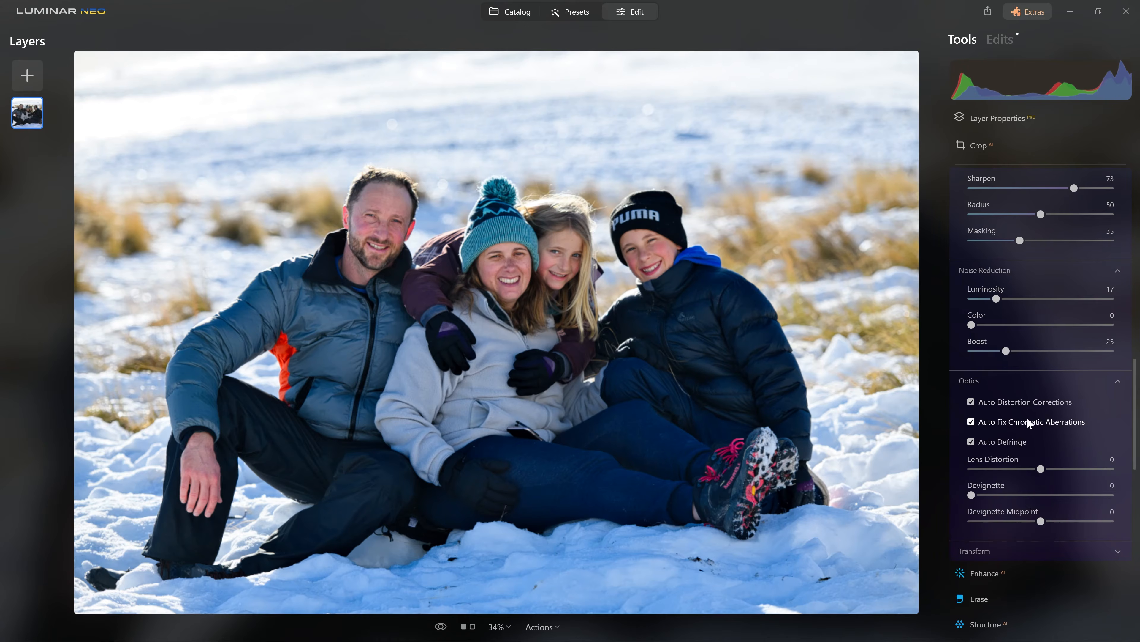
Review the Develop settings and look through the available camera profiles, keeping Camera Standard.
{"action": "scroll", "coordinate": [990, 413], "scroll_direction": "up", "scroll_amount": 2}
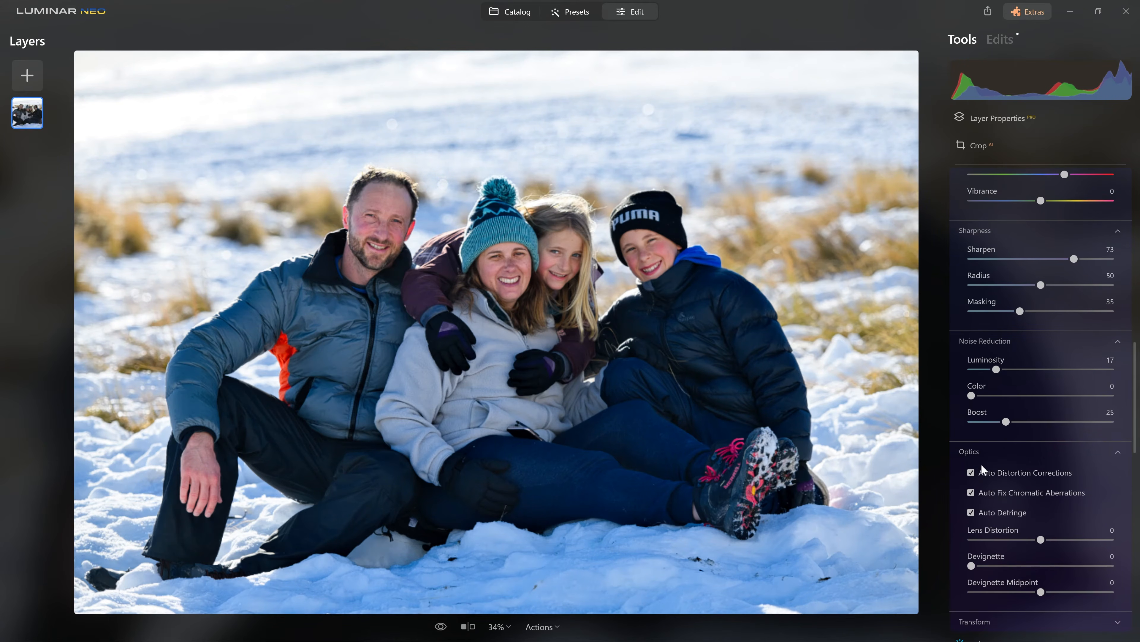
{"action": "scroll", "coordinate": [990, 476], "scroll_direction": "up", "scroll_amount": 8}
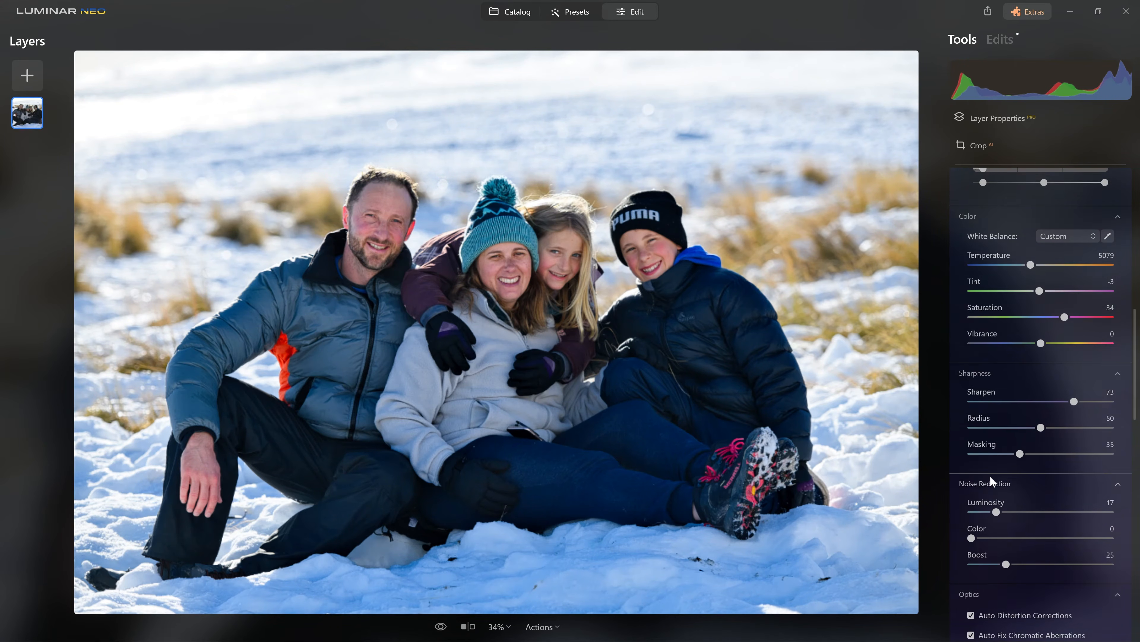
{"action": "scroll", "coordinate": [990, 476], "scroll_direction": "up", "scroll_amount": 12}
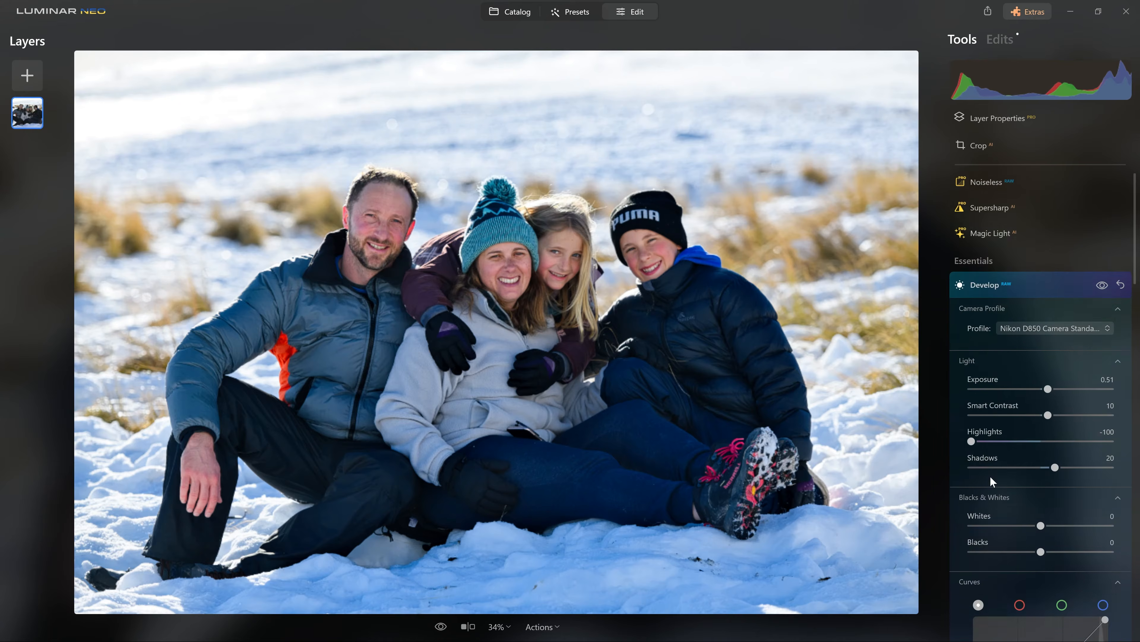
{"action": "left_click", "coordinate": [1054, 347]}
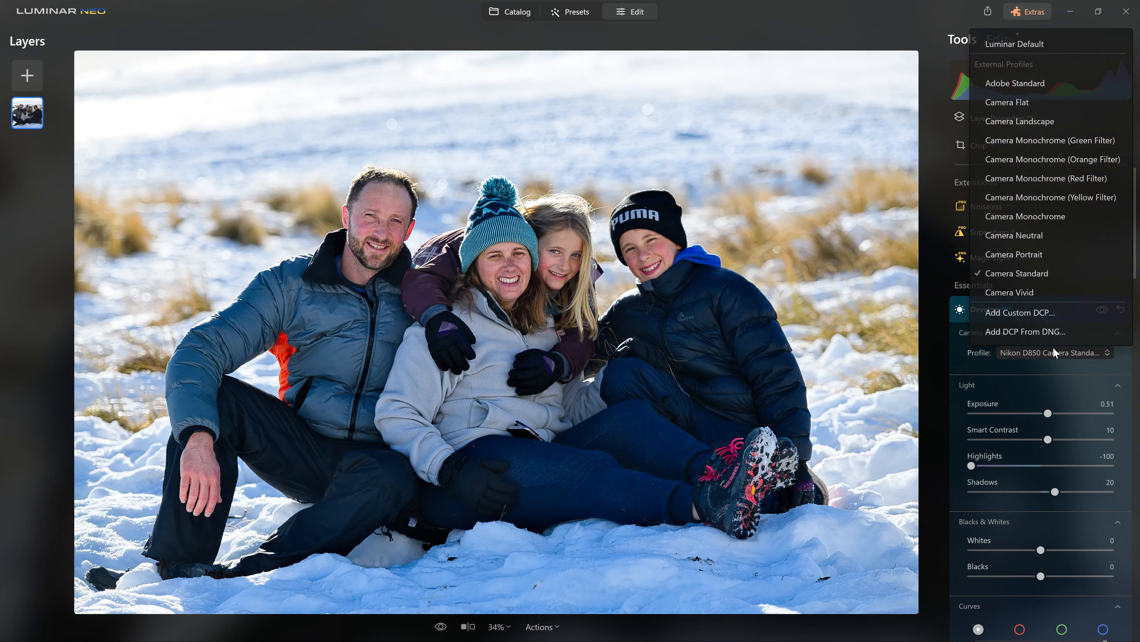
{"action": "left_click", "coordinate": [1059, 350]}
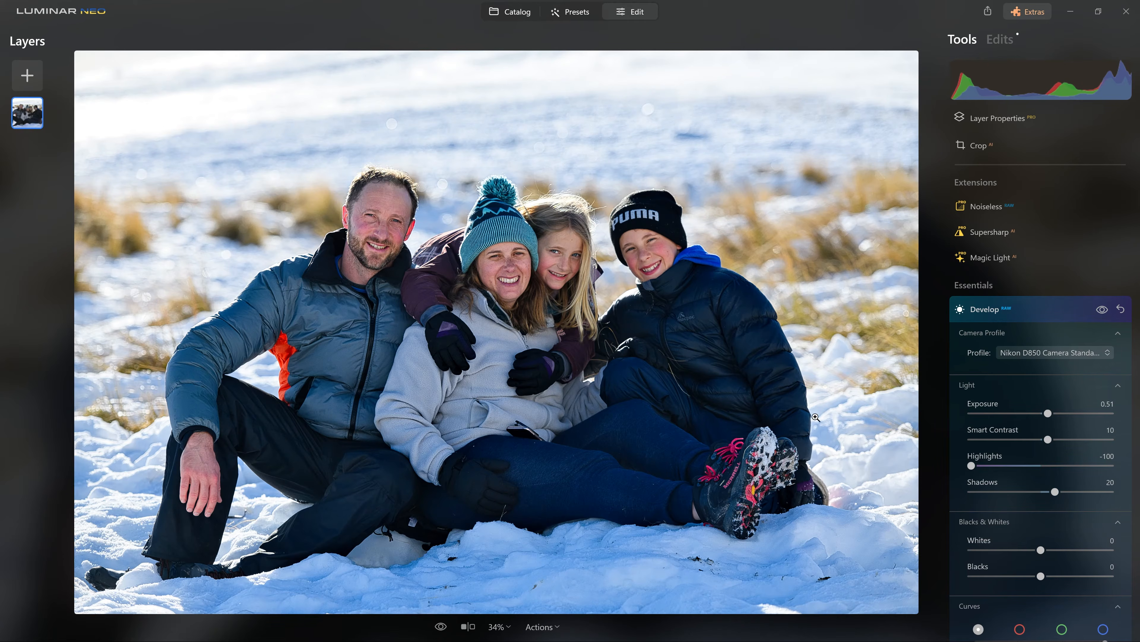
Finish with Develop, try Enhance's Accent AI at 100 on the family photo, and settle it at 32.
{"action": "left_click", "coordinate": [1035, 306]}
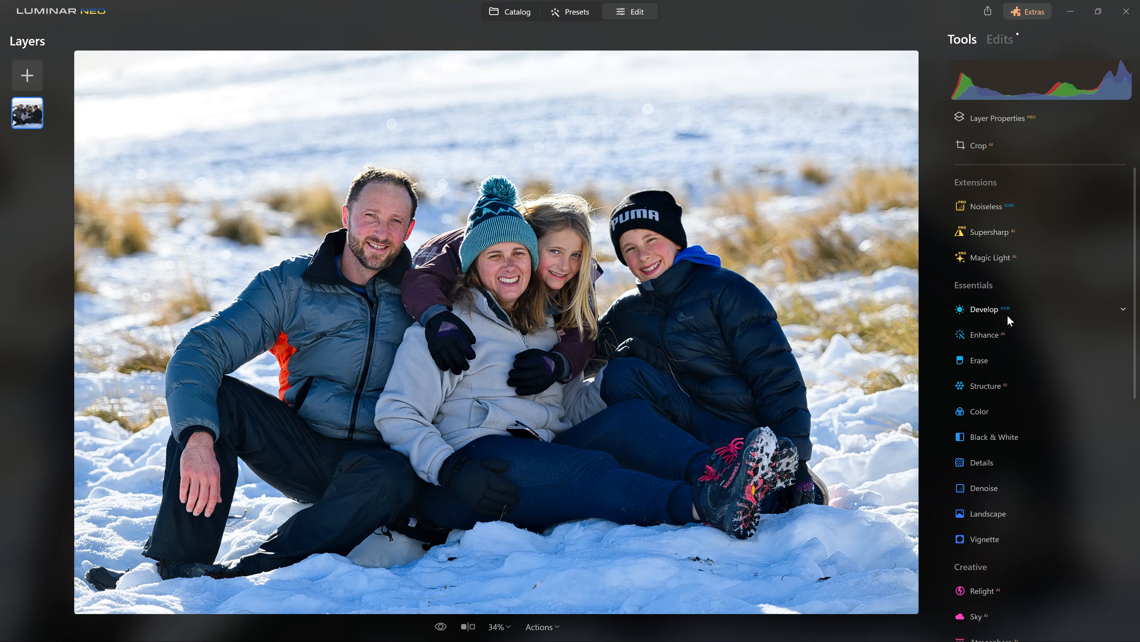
{"action": "left_click", "coordinate": [1004, 335]}
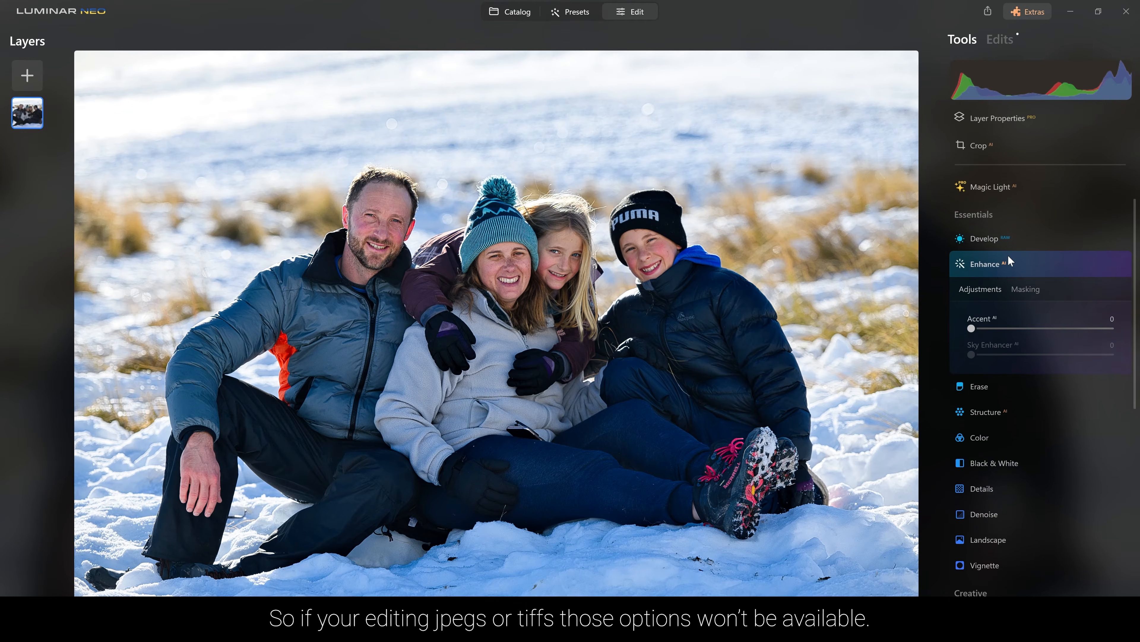
{"action": "left_click_drag", "start_coordinate": [971, 329], "coordinate": [1119, 326]}
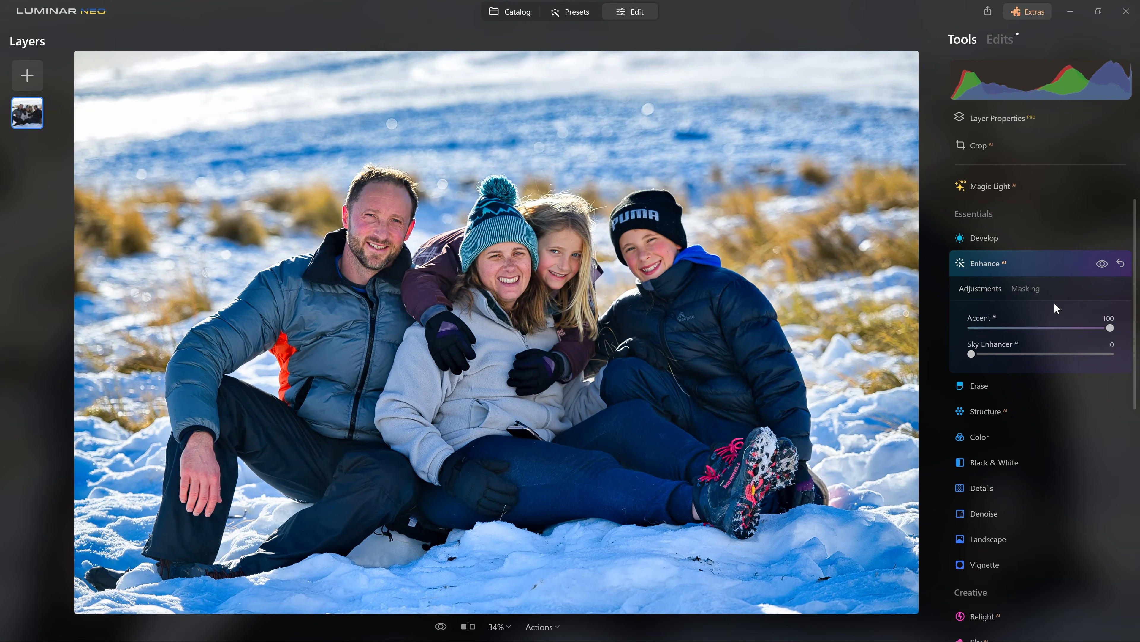
{"action": "left_click_drag", "start_coordinate": [1111, 328], "coordinate": [1138, 333]}
{"action": "left_click", "coordinate": [1110, 328]}
{"action": "mouse_move", "coordinate": [1110, 329]}
{"action": "left_mouse_down"}
{"action": "mouse_move", "coordinate": [1030, 326]}
{"action": "mouse_move", "coordinate": [993, 309]}
{"action": "mouse_move", "coordinate": [1121, 317]}
{"action": "left_mouse_up"}
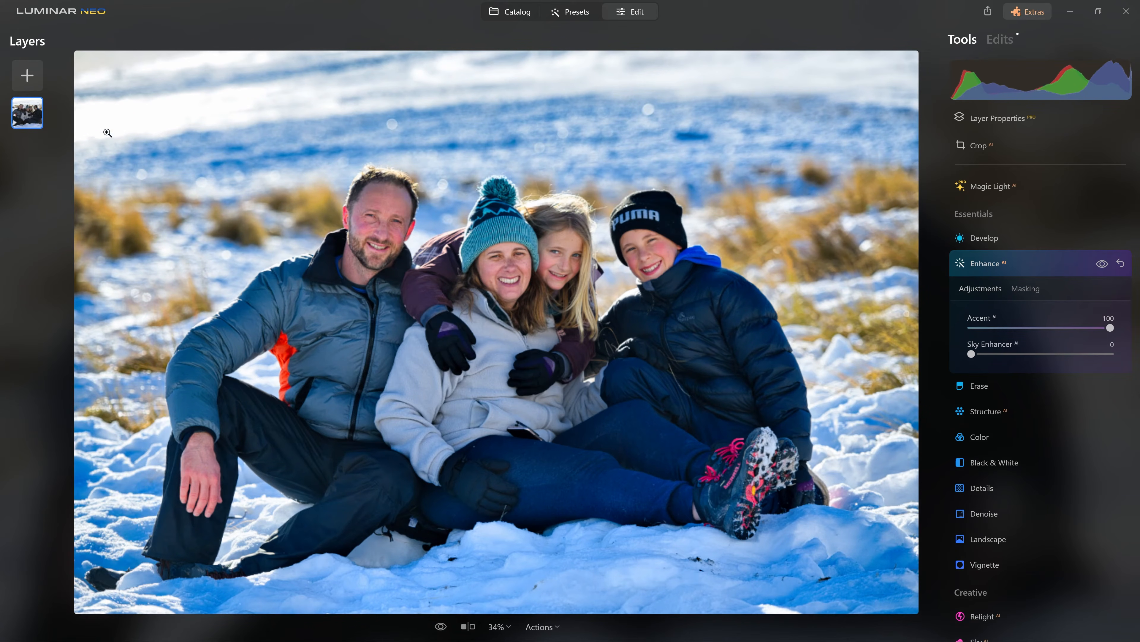
{"action": "left_click_drag", "start_coordinate": [1110, 328], "coordinate": [1017, 332]}
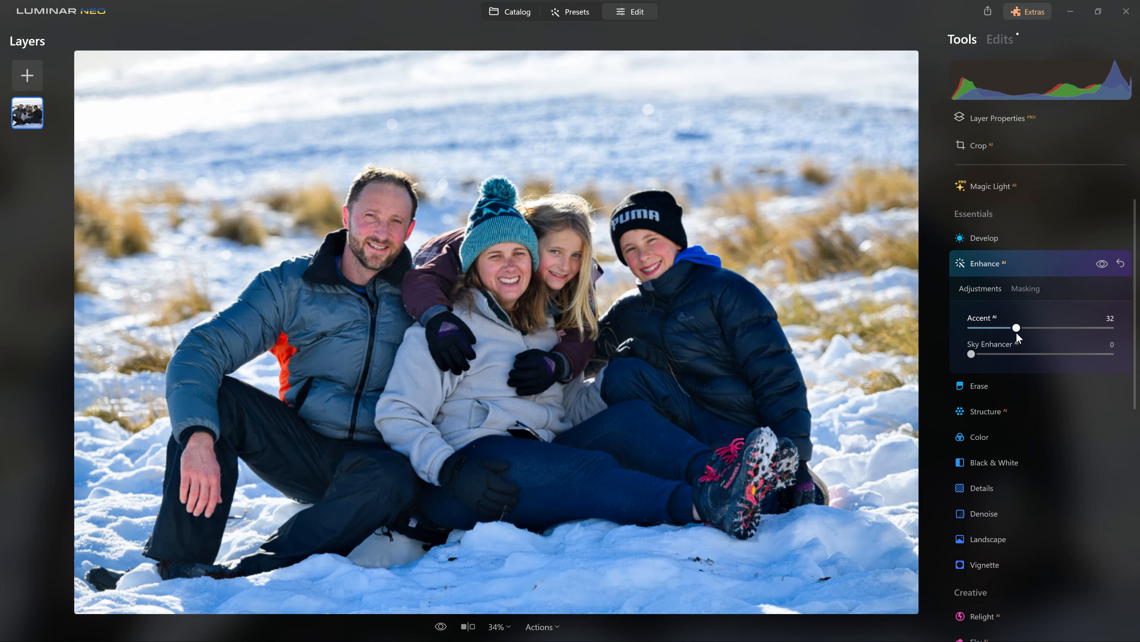
Paint a brush mask for the Enhance effect at Strength 49 across the bright snow behind the family.
{"action": "left_click", "coordinate": [1035, 291]}
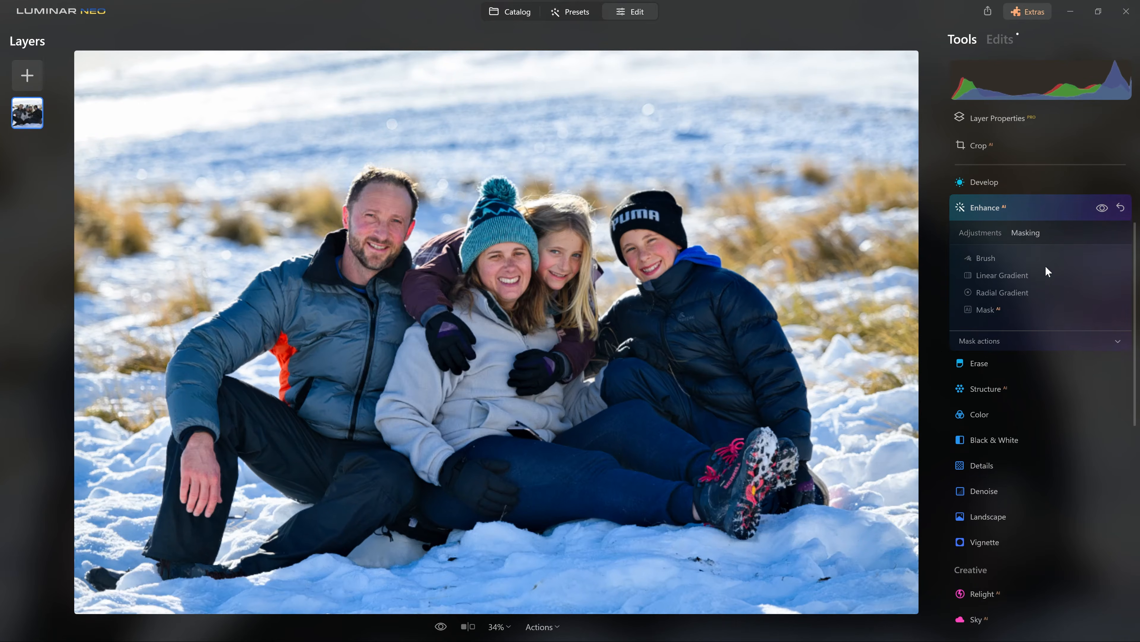
{"action": "left_click", "coordinate": [985, 257]}
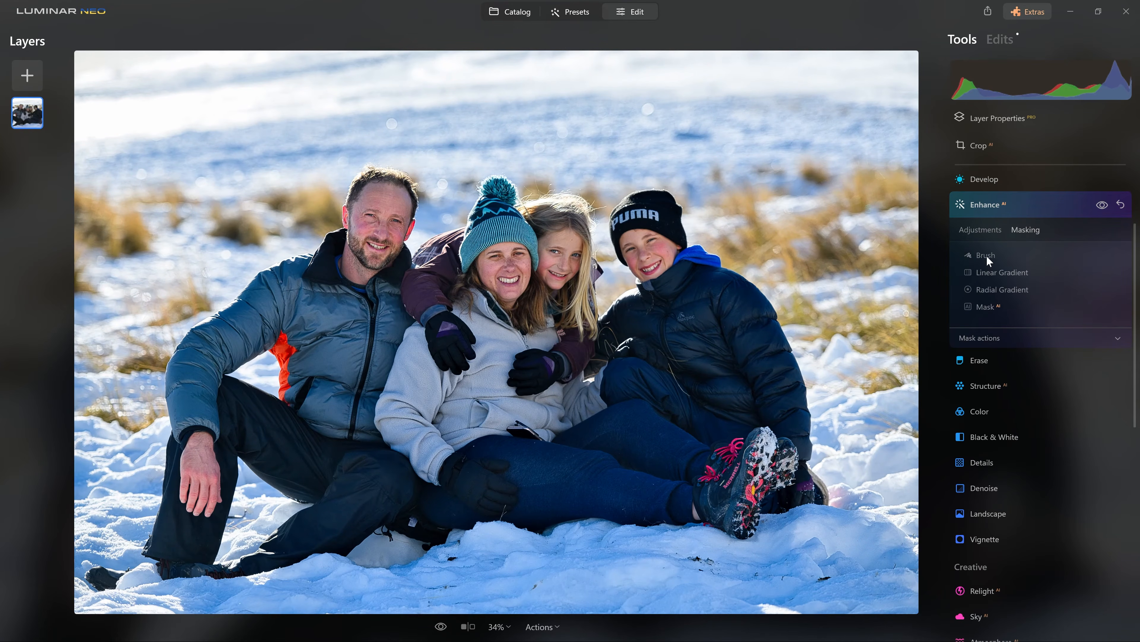
{"action": "left_click", "coordinate": [1040, 361]}
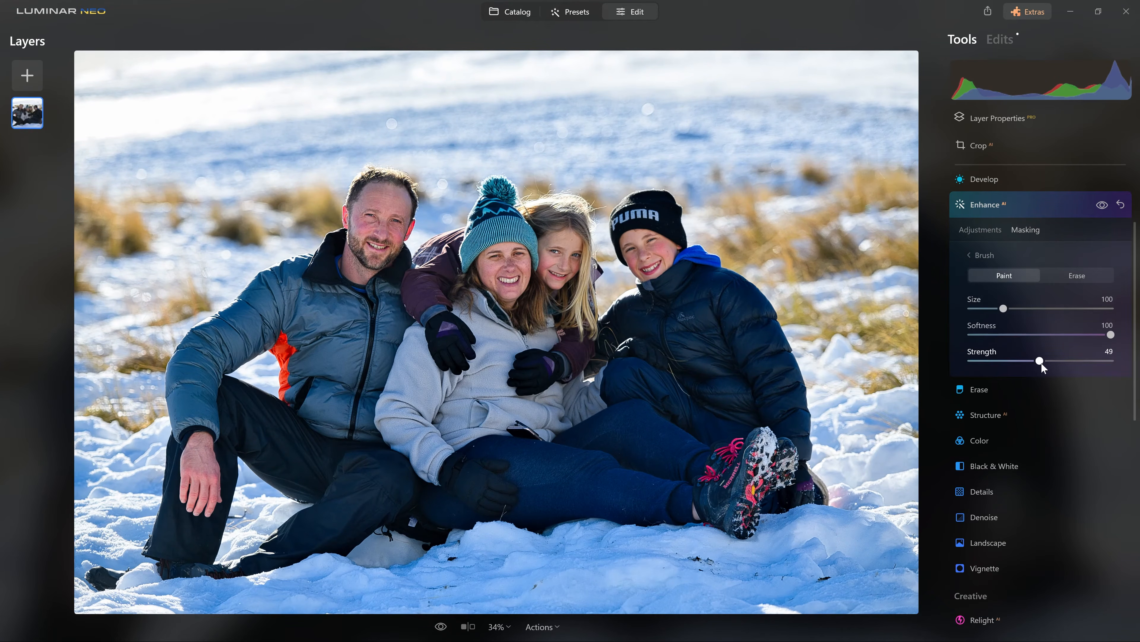
{"action": "left_click", "coordinate": [102, 113]}
{"action": "mouse_move", "coordinate": [223, 106]}
{"action": "left_mouse_down"}
{"action": "mouse_move", "coordinate": [389, 76]}
{"action": "mouse_move", "coordinate": [602, 62]}
{"action": "mouse_move", "coordinate": [907, 65]}
{"action": "left_mouse_up"}
{"action": "left_click_drag", "start_coordinate": [431, 29], "coordinate": [43, 68]}
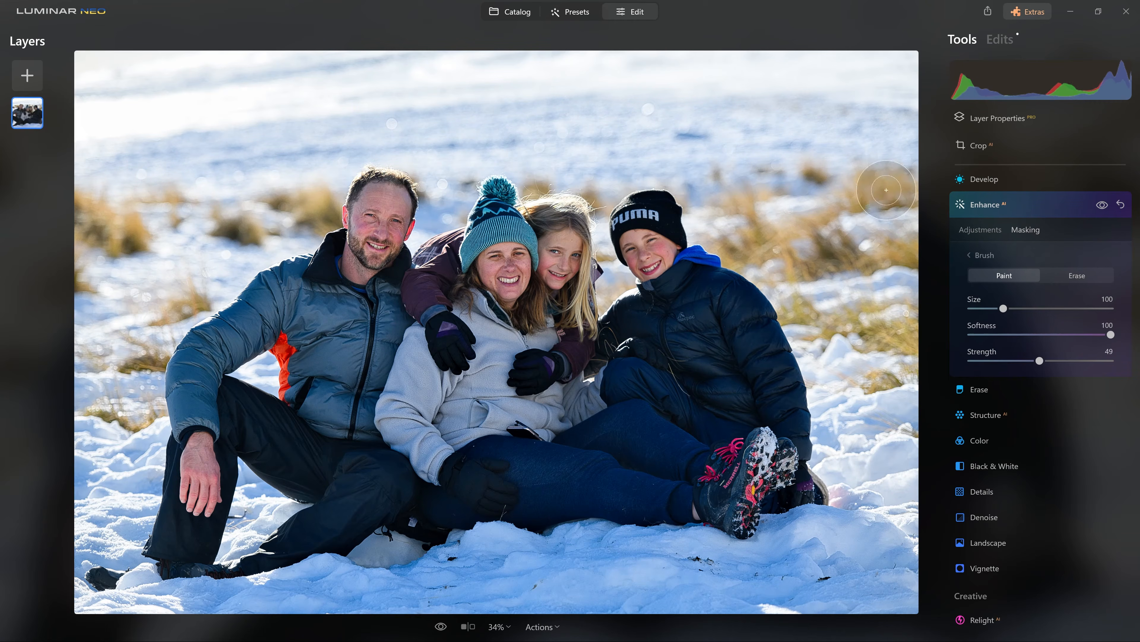
{"action": "mouse_move", "coordinate": [906, 64]}
{"action": "left_mouse_down"}
{"action": "mouse_move", "coordinate": [524, 61]}
{"action": "mouse_move", "coordinate": [224, 87]}
{"action": "mouse_move", "coordinate": [35, 125]}
{"action": "left_mouse_up"}
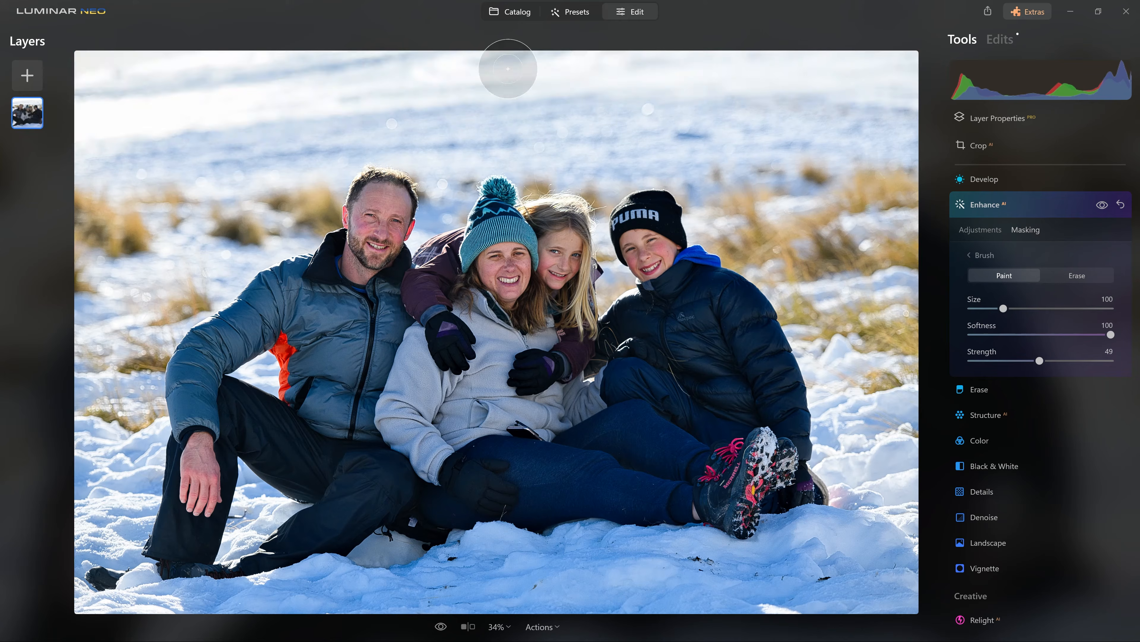
Compare the Enhance effect off and on, enlarge the mask brush to 268, and paint from the boy toward the snow beside him.
{"action": "left_click", "coordinate": [1102, 206]}
{"action": "left_click", "coordinate": [1102, 205]}
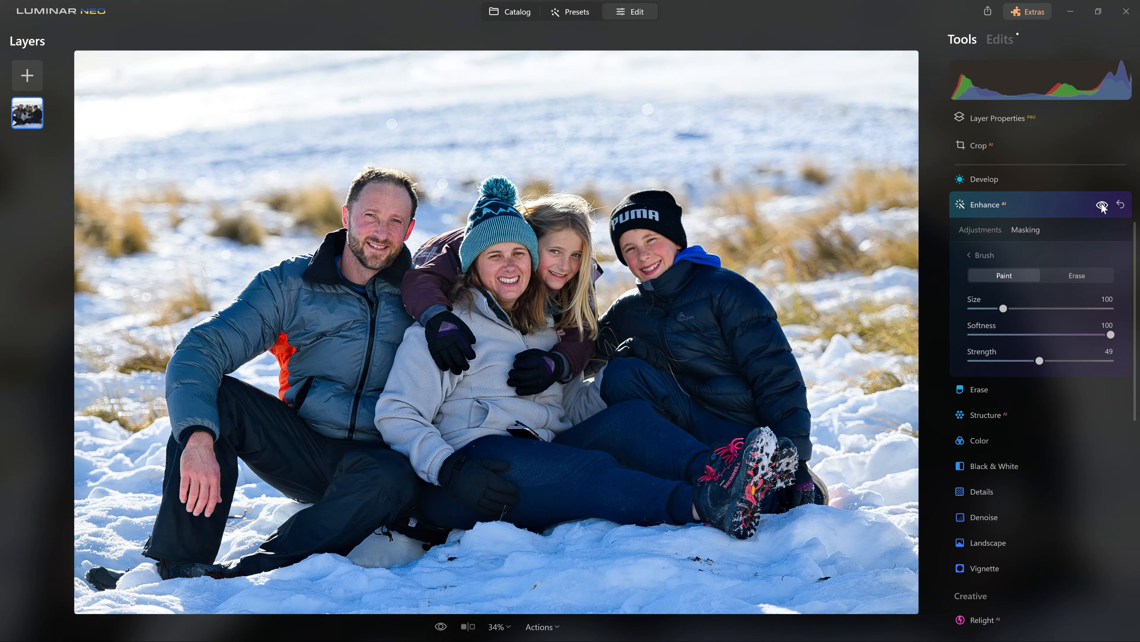
{"action": "scroll", "coordinate": [511, 75], "scroll_direction": "up", "scroll_amount": 14}
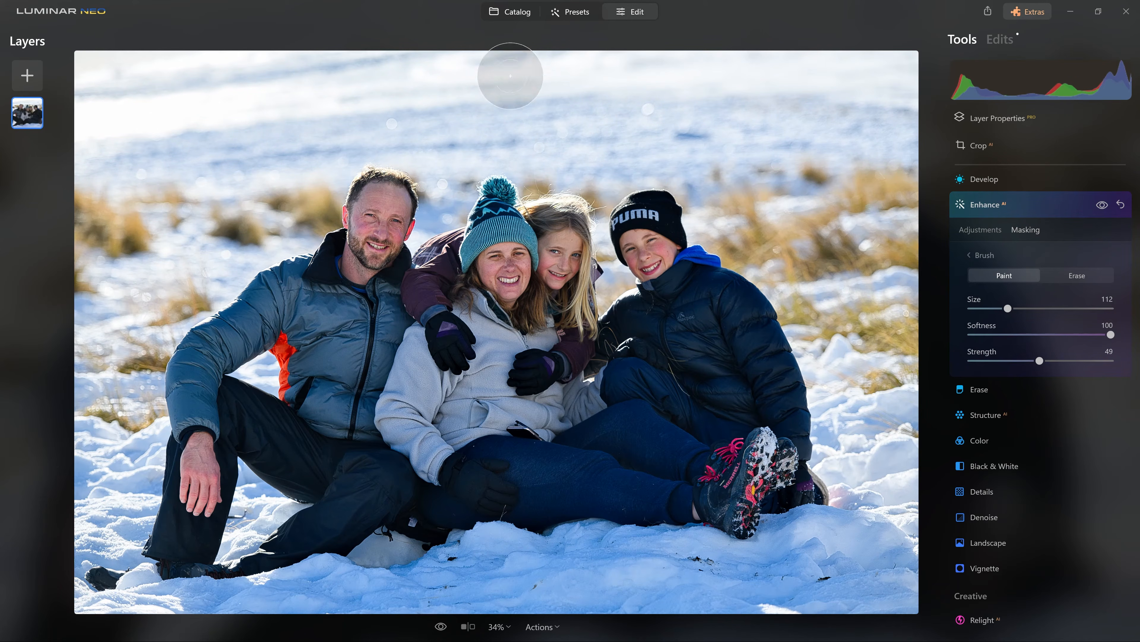
{"action": "mouse_move", "coordinate": [659, 237]}
{"action": "left_mouse_down"}
{"action": "mouse_move", "coordinate": [686, 385]}
{"action": "mouse_move", "coordinate": [636, 453]}
{"action": "mouse_move", "coordinate": [518, 432]}
{"action": "mouse_move", "coordinate": [518, 264]}
{"action": "mouse_move", "coordinate": [534, 242]}
{"action": "mouse_move", "coordinate": [478, 369]}
{"action": "mouse_move", "coordinate": [344, 471]}
{"action": "mouse_move", "coordinate": [254, 433]}
{"action": "mouse_move", "coordinate": [250, 408]}
{"action": "mouse_move", "coordinate": [412, 283]}
{"action": "mouse_move", "coordinate": [388, 211]}
{"action": "mouse_move", "coordinate": [333, 344]}
{"action": "mouse_move", "coordinate": [226, 402]}
{"action": "mouse_move", "coordinate": [408, 434]}
{"action": "mouse_move", "coordinate": [696, 418]}
{"action": "mouse_move", "coordinate": [735, 399]}
{"action": "mouse_move", "coordinate": [853, 396]}
{"action": "left_mouse_up"}
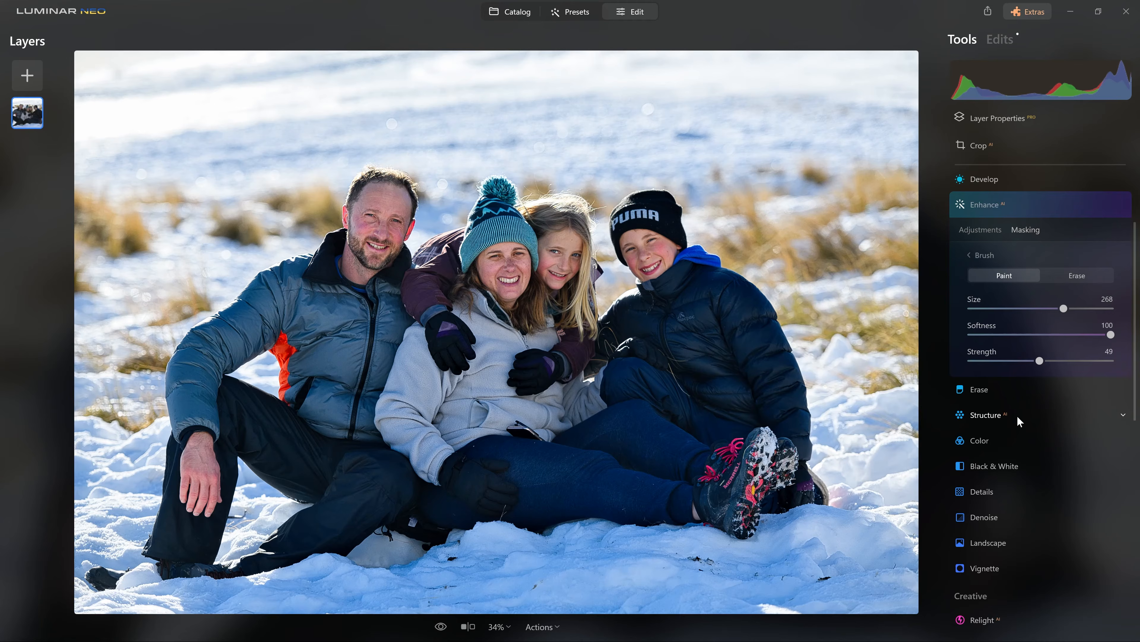
Try Structure AI with an Amount of 100 and compare the photo with the effect off and on.
{"action": "left_click", "coordinate": [1018, 414]}
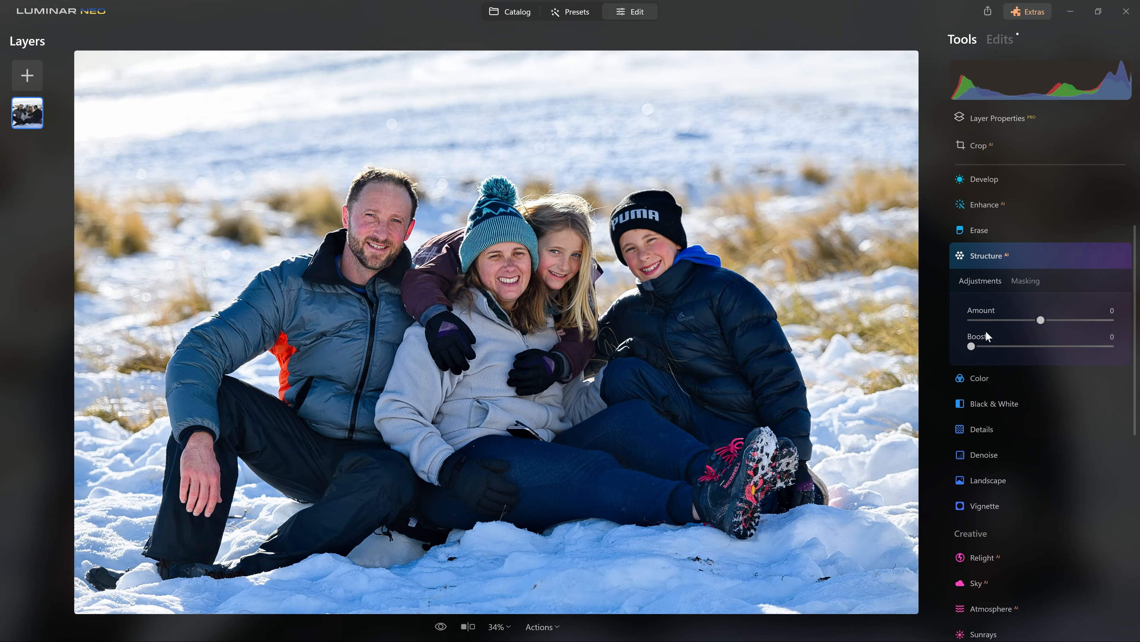
{"action": "left_click_drag", "start_coordinate": [1041, 320], "coordinate": [1113, 321]}
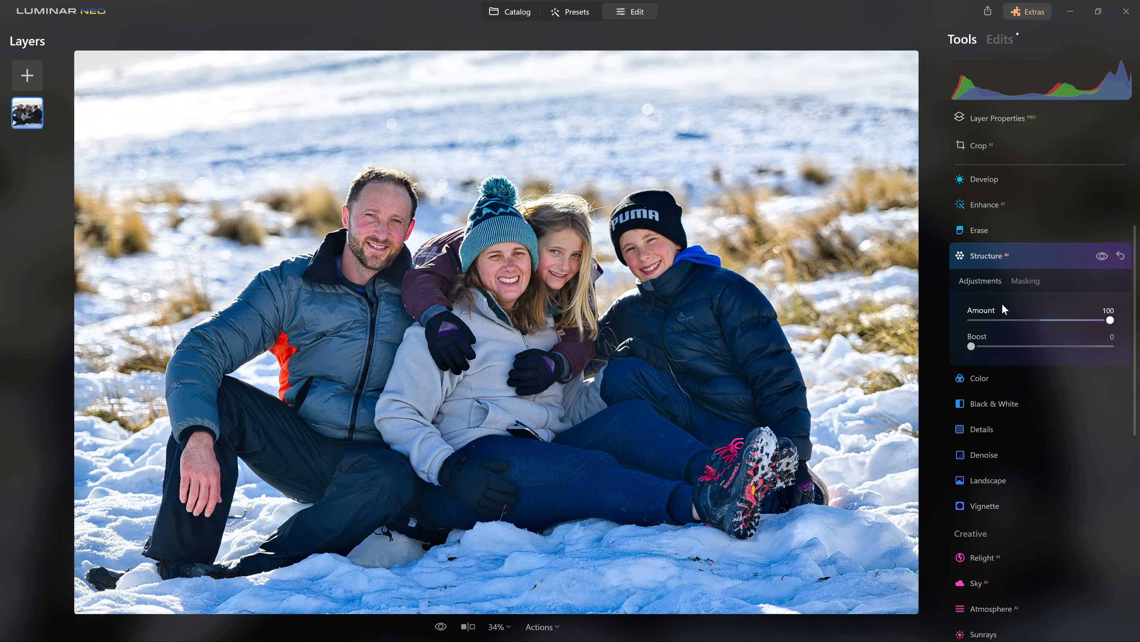
{"action": "left_click", "coordinate": [1102, 259]}
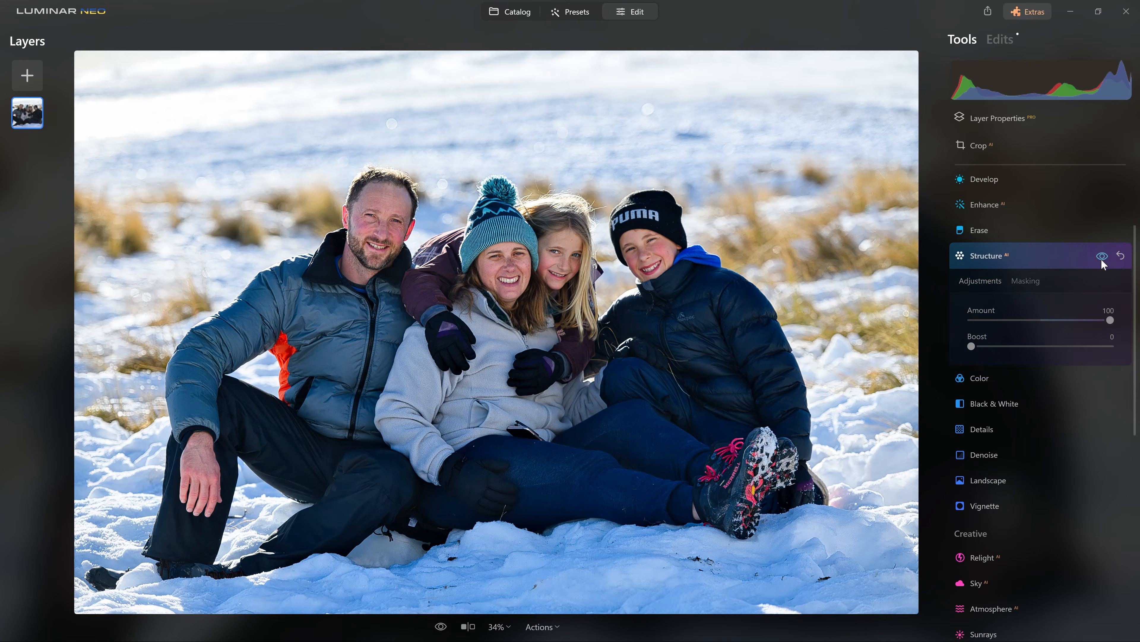
{"action": "left_click", "coordinate": [1103, 258]}
{"action": "left_click", "coordinate": [1103, 262]}
{"action": "left_click", "coordinate": [1102, 261]}
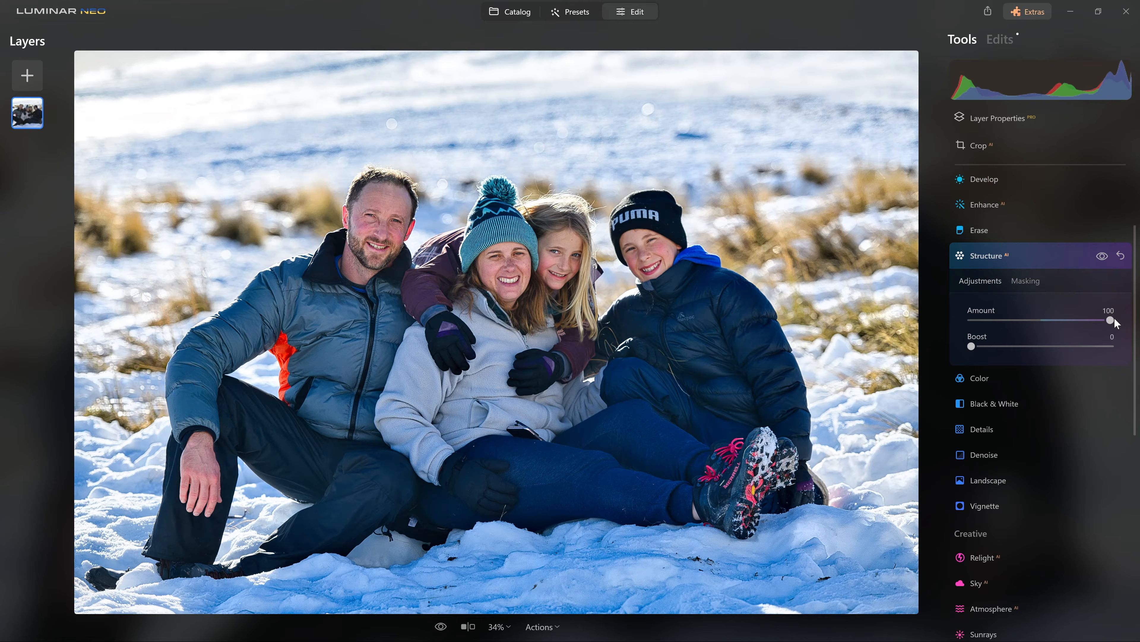
Set the Structure AI Amount to -100 and compare the softened photo with the effect off and on.
{"action": "left_click_drag", "start_coordinate": [1111, 319], "coordinate": [958, 327]}
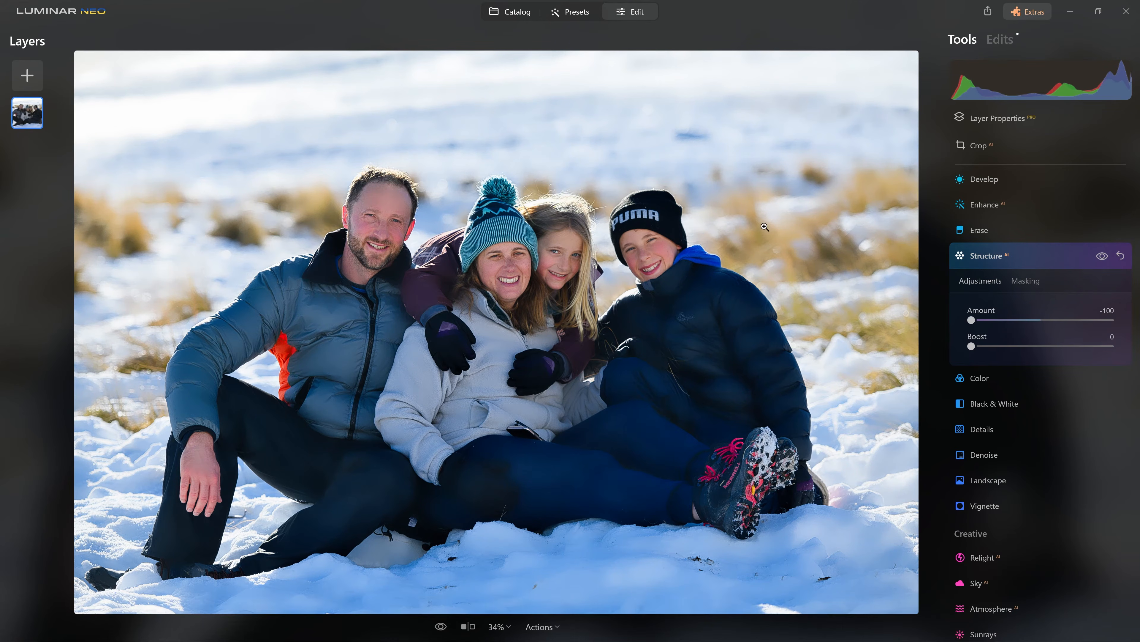
{"action": "left_click", "coordinate": [1103, 257]}
{"action": "left_click", "coordinate": [1103, 256]}
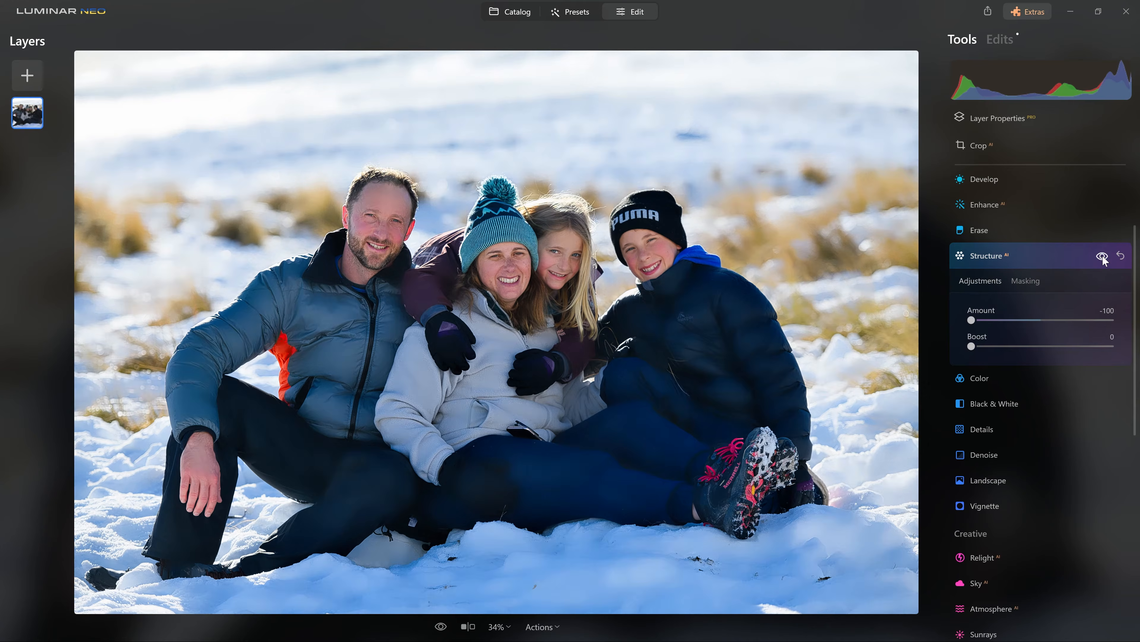
{"action": "left_click", "coordinate": [1103, 257]}
{"action": "left_click", "coordinate": [1103, 256]}
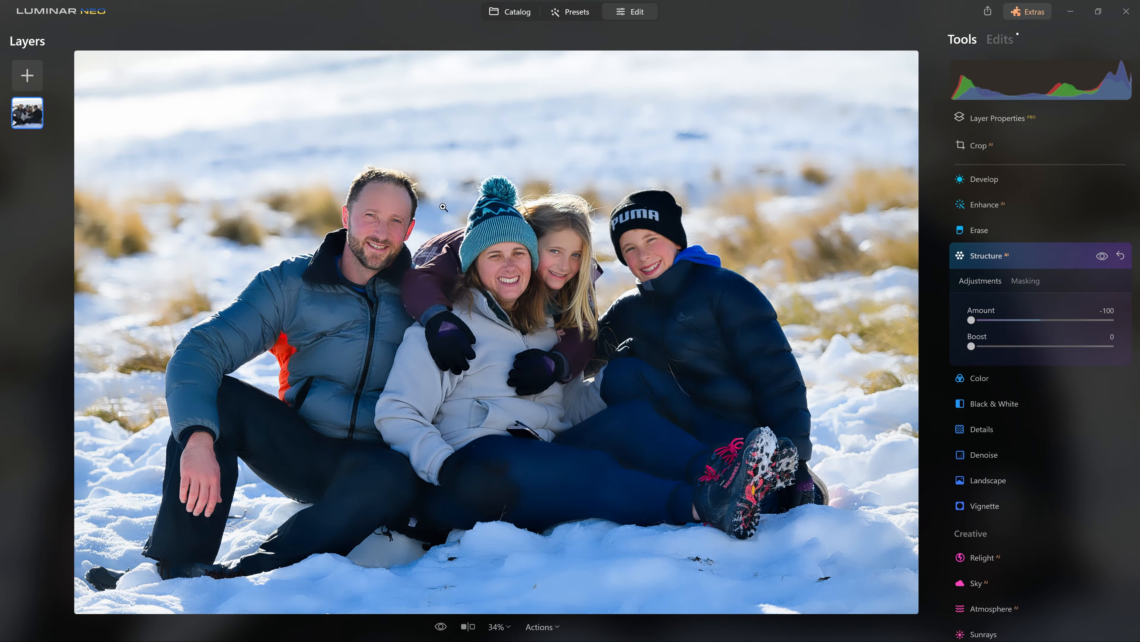
{"action": "left_click", "coordinate": [1101, 258]}
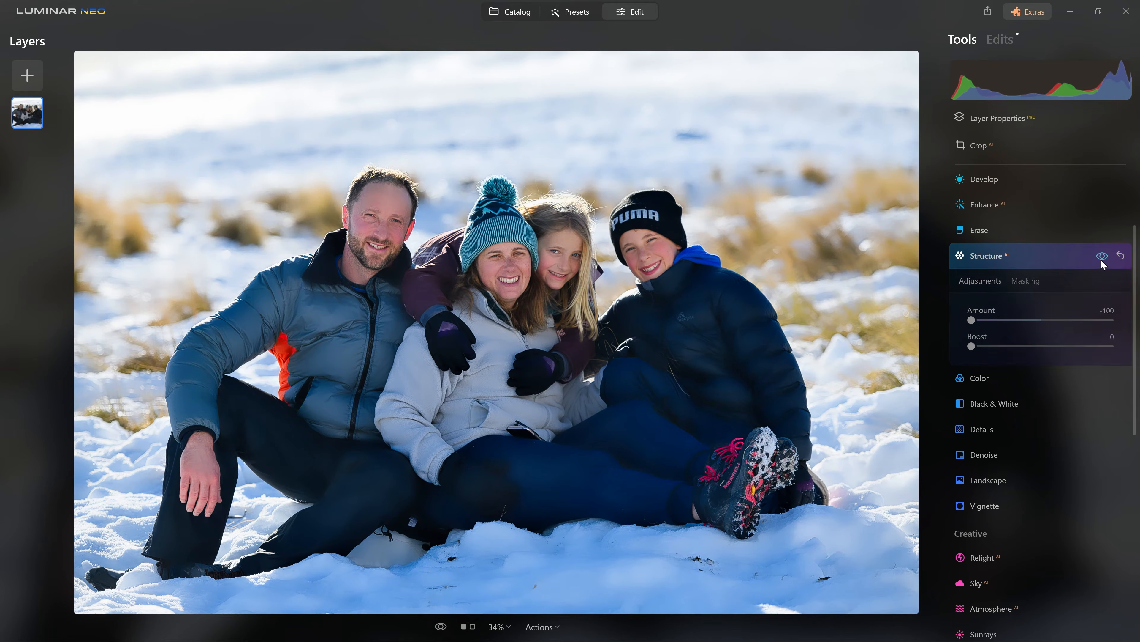
{"action": "left_click", "coordinate": [1101, 258]}
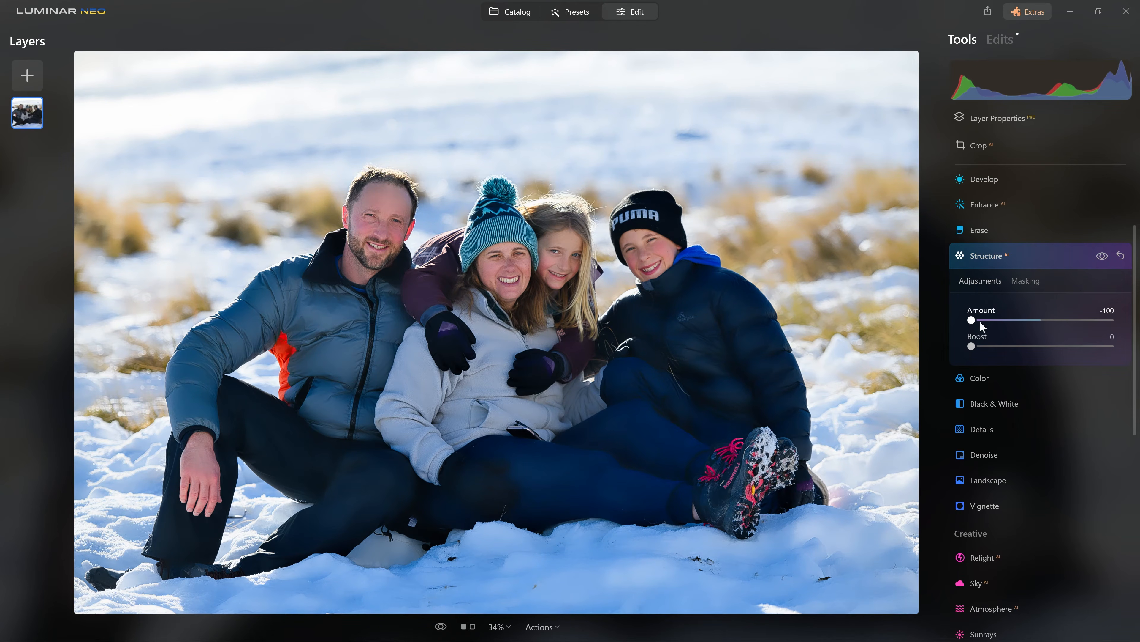
{"action": "left_click_drag", "start_coordinate": [972, 319], "coordinate": [963, 345]}
{"action": "left_click", "coordinate": [1103, 256]}
{"action": "left_click", "coordinate": [1105, 257]}
{"action": "left_click", "coordinate": [1106, 256]}
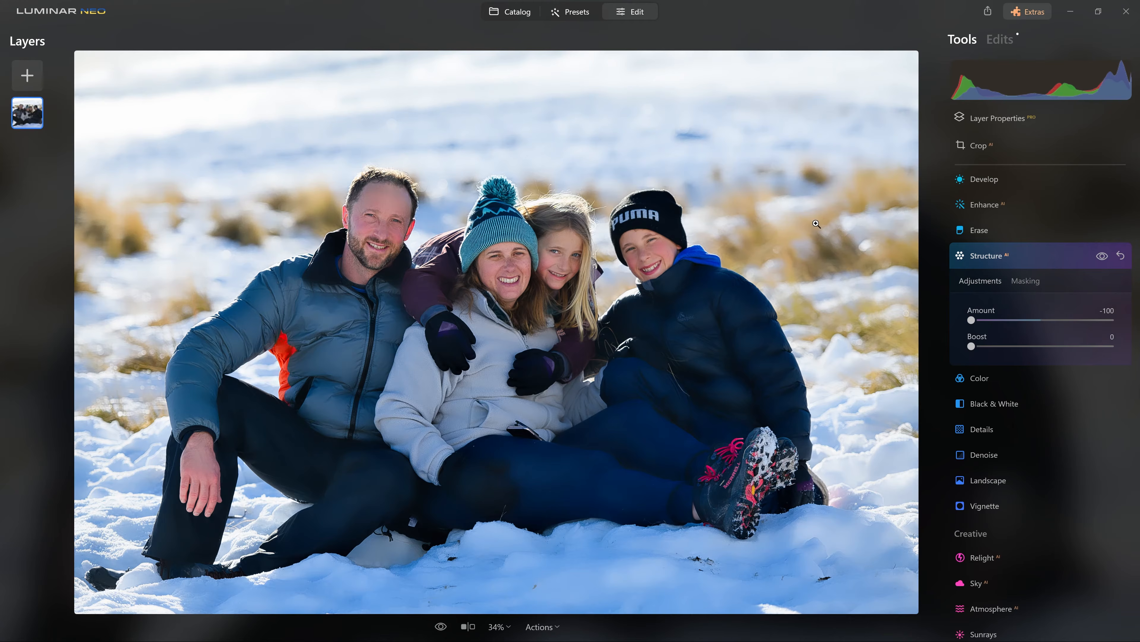
Create a Mask AI for the Structure effect that selects the Human areas of the photo.
{"action": "left_click", "coordinate": [1026, 281]}
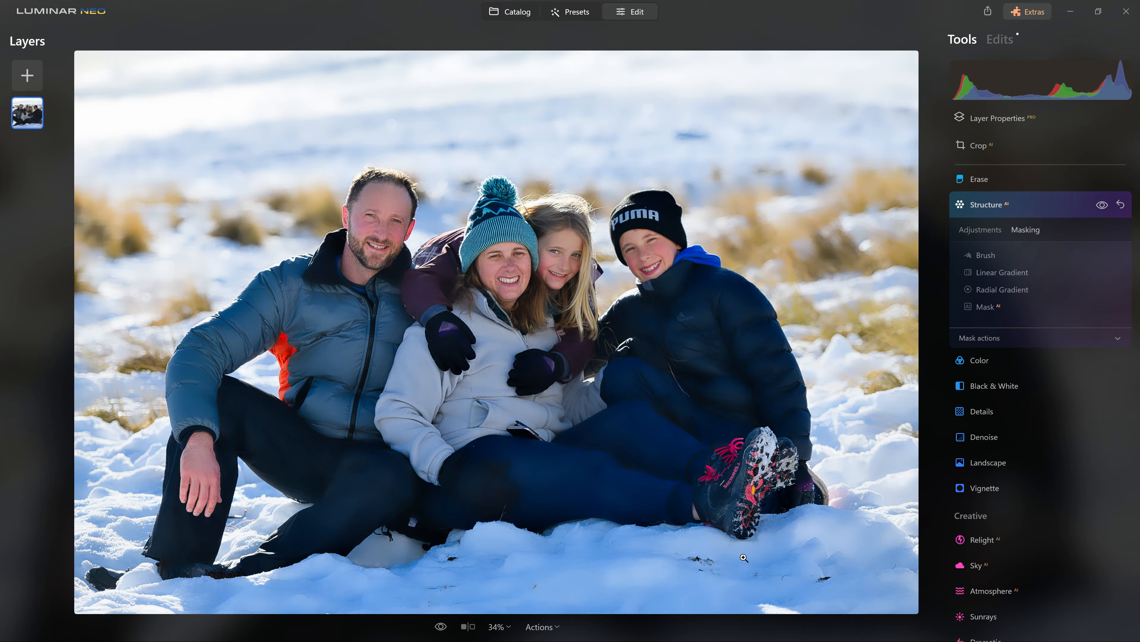
{"action": "left_click", "coordinate": [975, 309]}
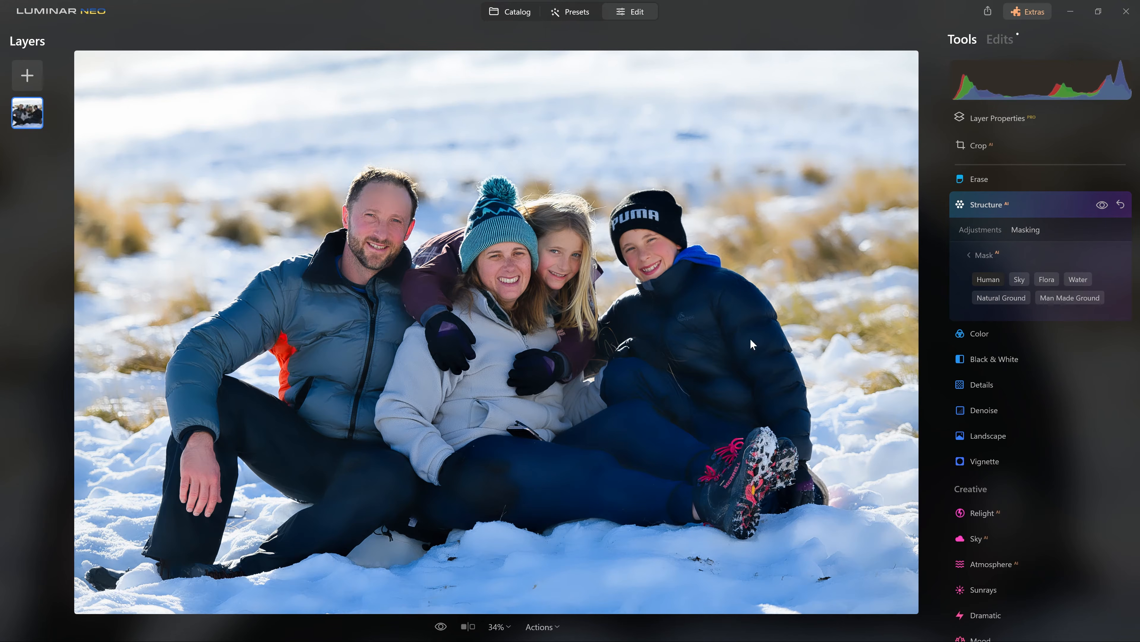
{"action": "left_click", "coordinate": [989, 279]}
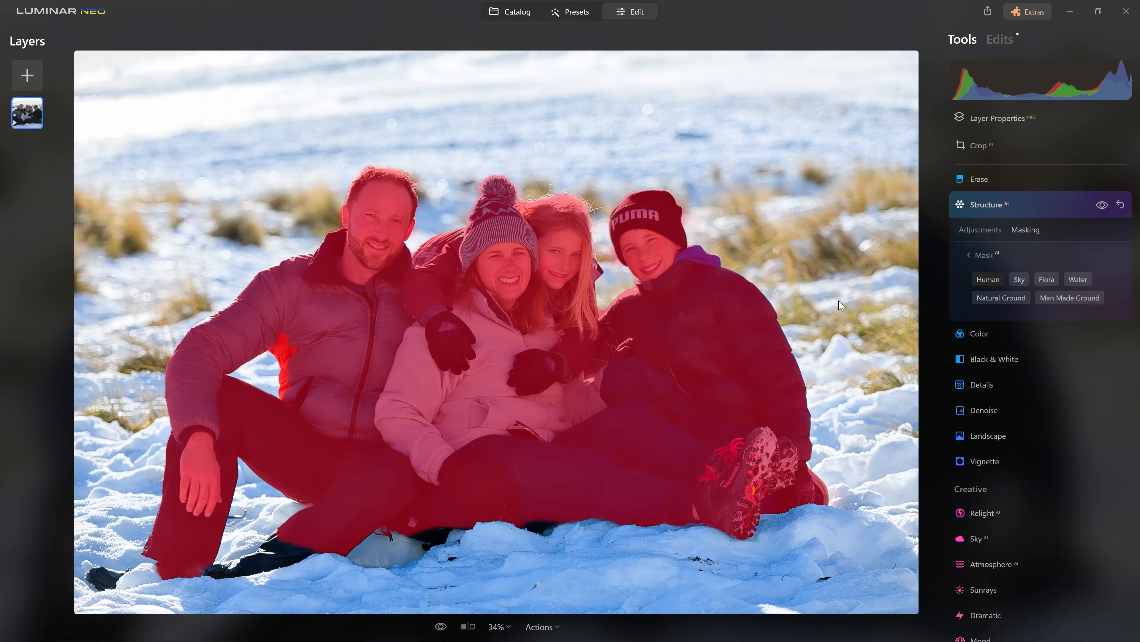
Show the Structure mask overlay, invert the mask so it covers the background instead of the family, and close Structure.
{"action": "left_click", "coordinate": [969, 255]}
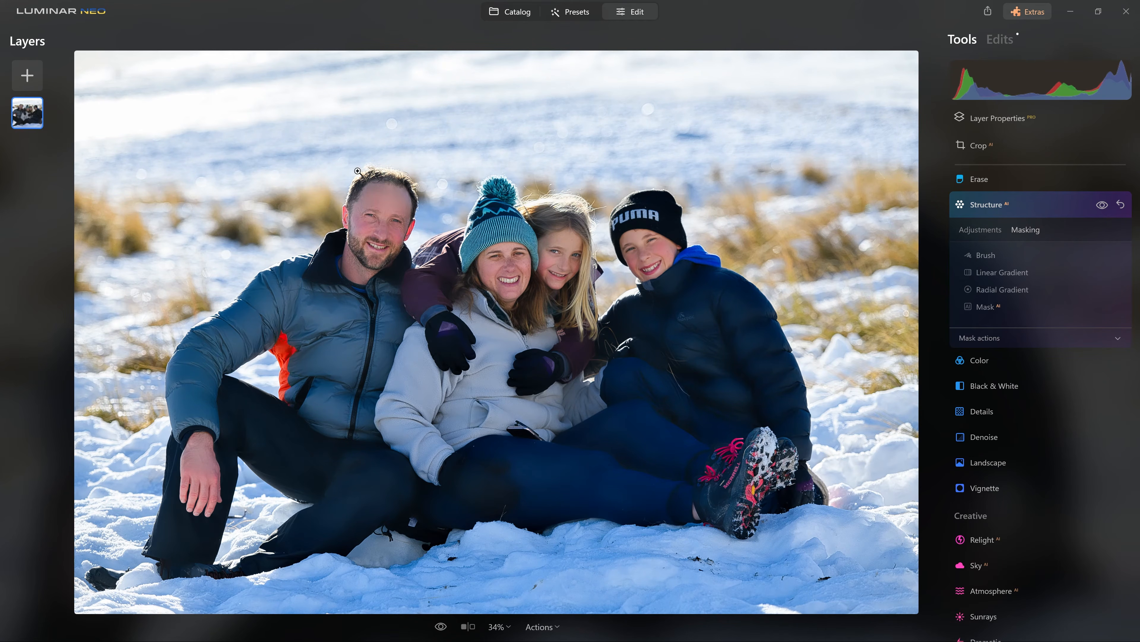
{"action": "left_click", "coordinate": [1007, 337]}
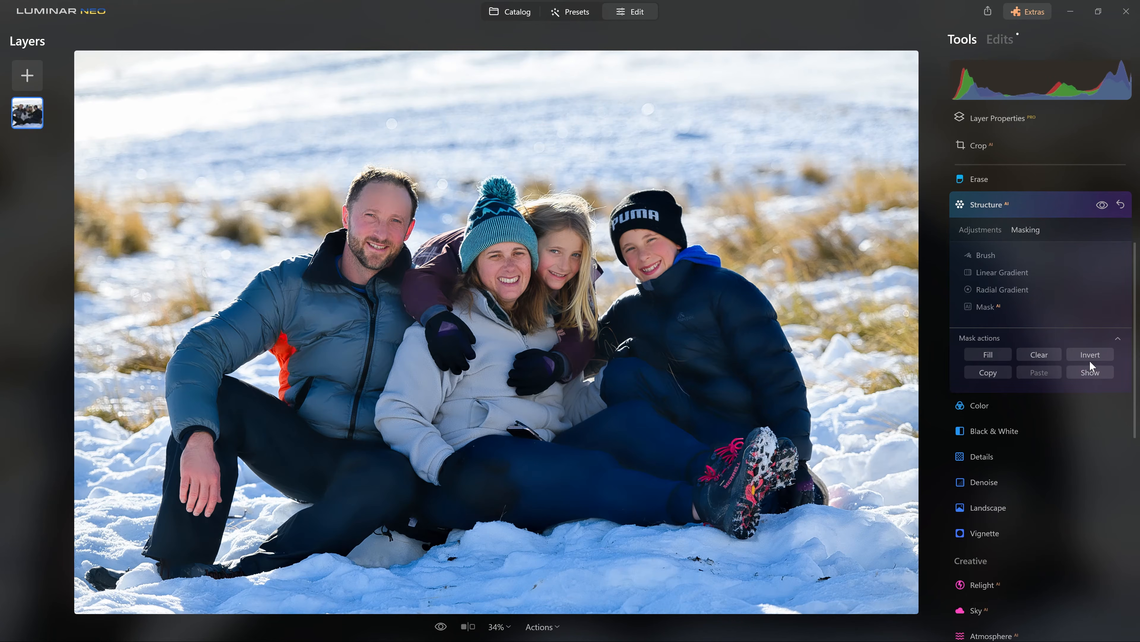
{"action": "left_click", "coordinate": [1094, 373]}
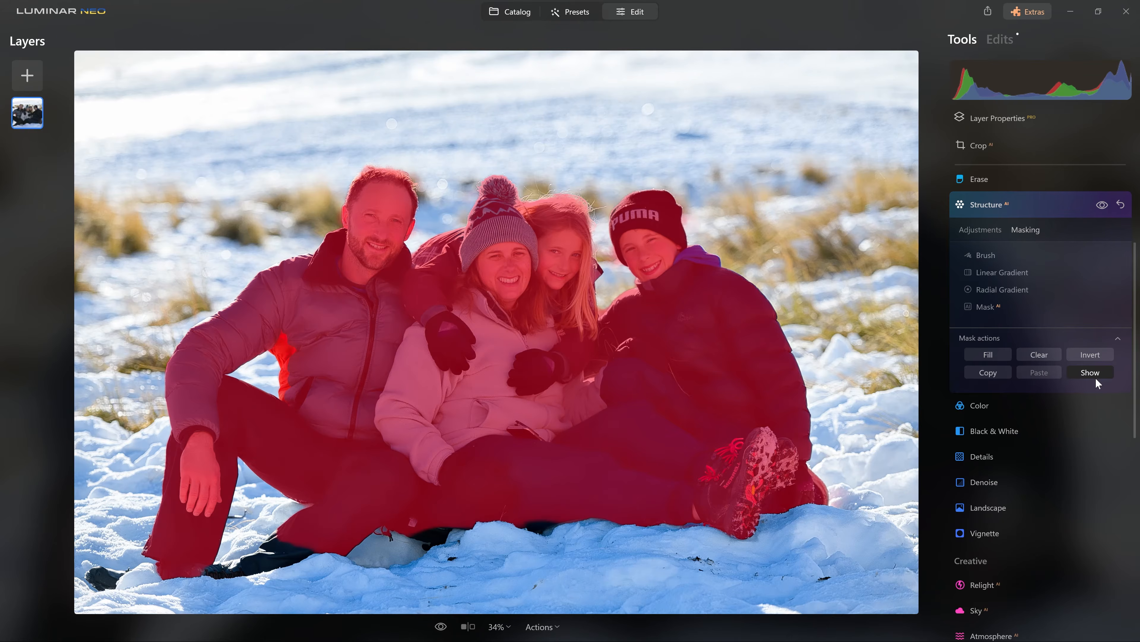
{"action": "left_click", "coordinate": [1083, 358]}
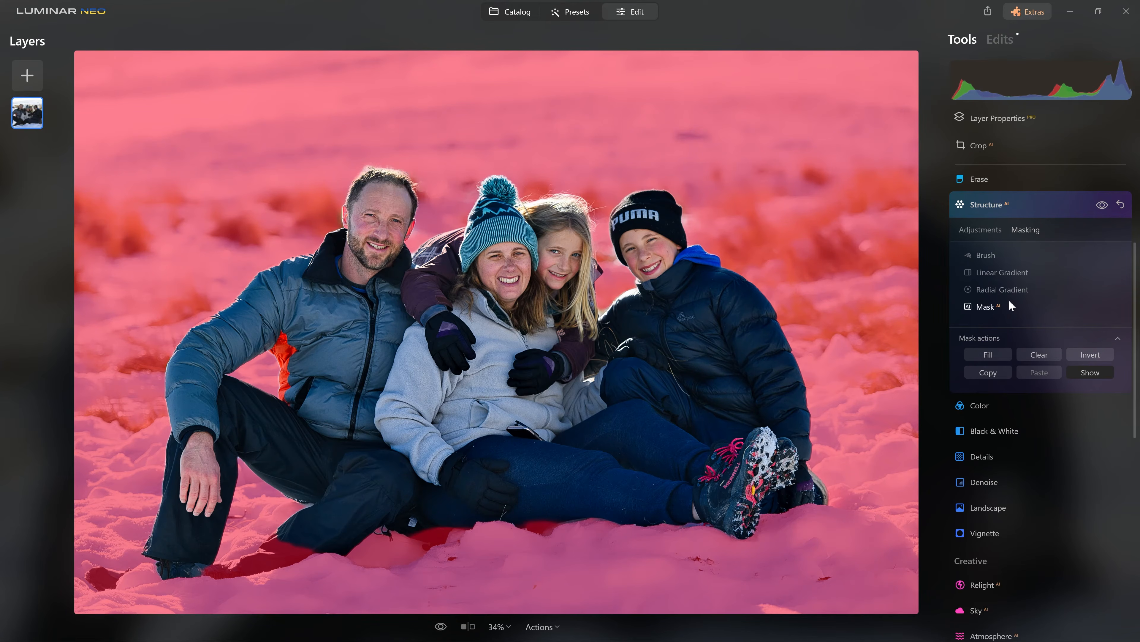
{"action": "left_click", "coordinate": [1033, 215]}
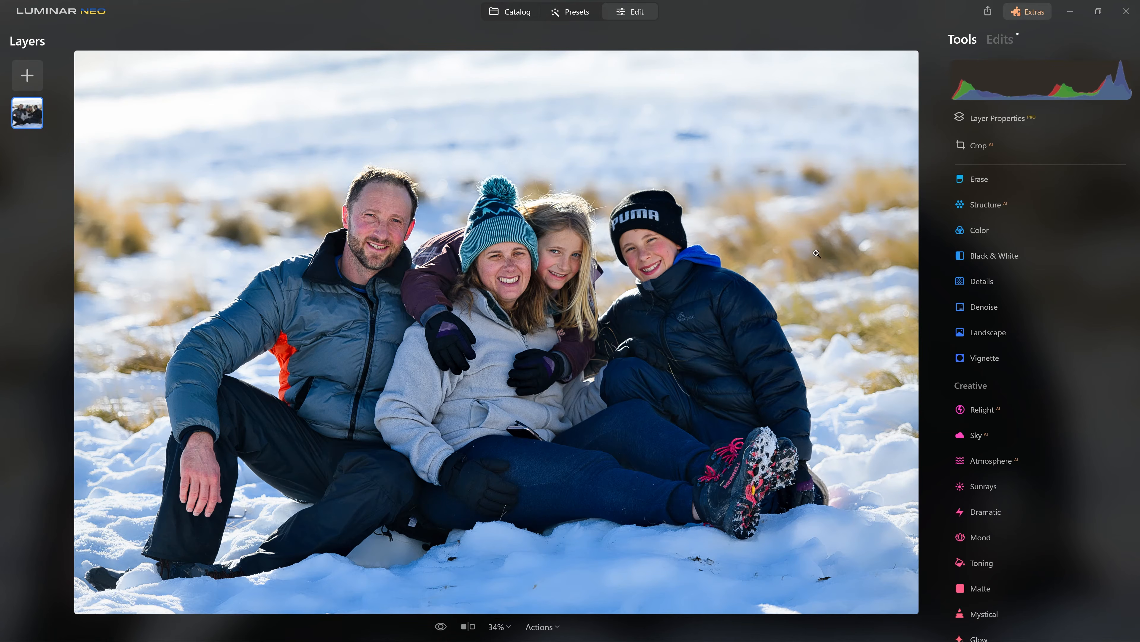
Reopen the Structure mask from the applied edits and brush it away in Erase mode over the foreground snow beside the boots.
{"action": "mouse_move", "coordinate": [997, 67]}
{"action": "left_click", "coordinate": [1004, 44]}
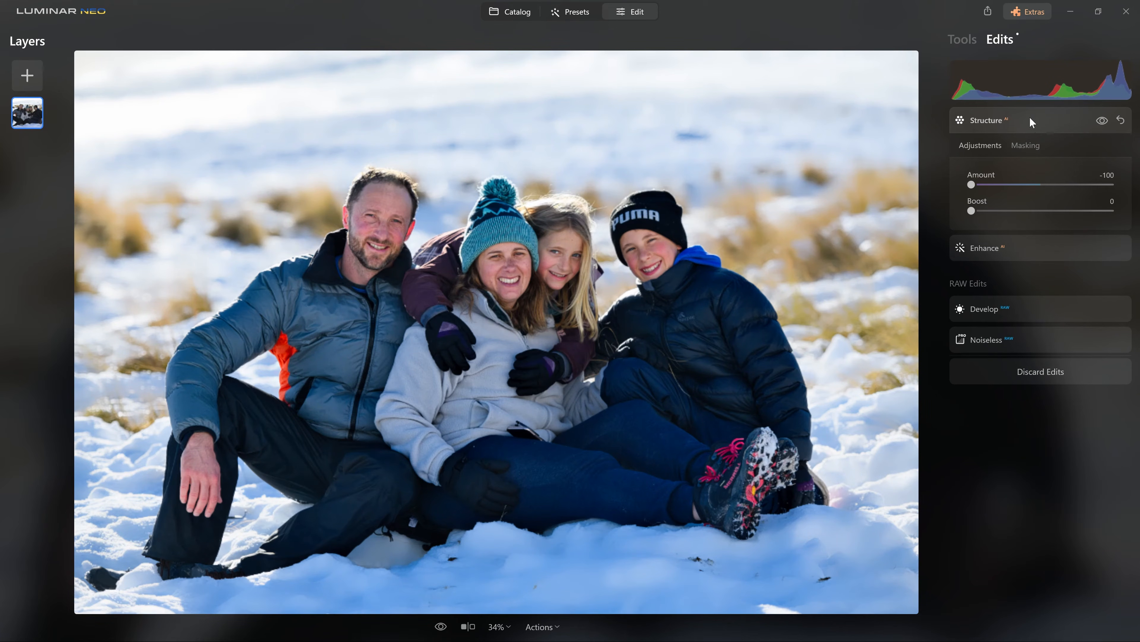
{"action": "left_click", "coordinate": [1027, 143]}
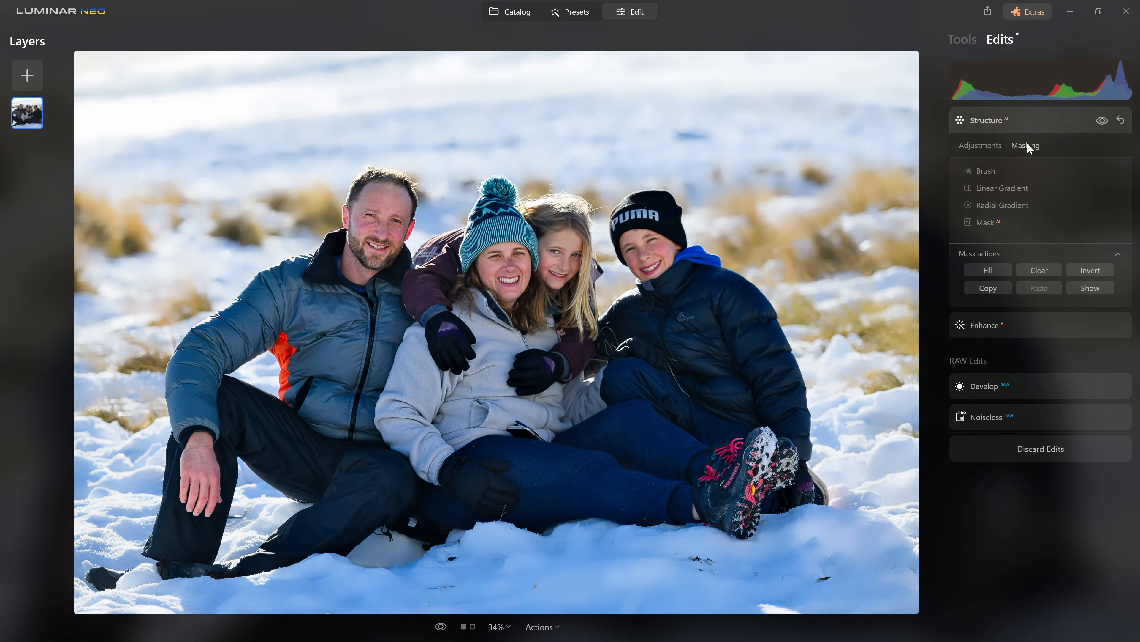
{"action": "left_click", "coordinate": [988, 170]}
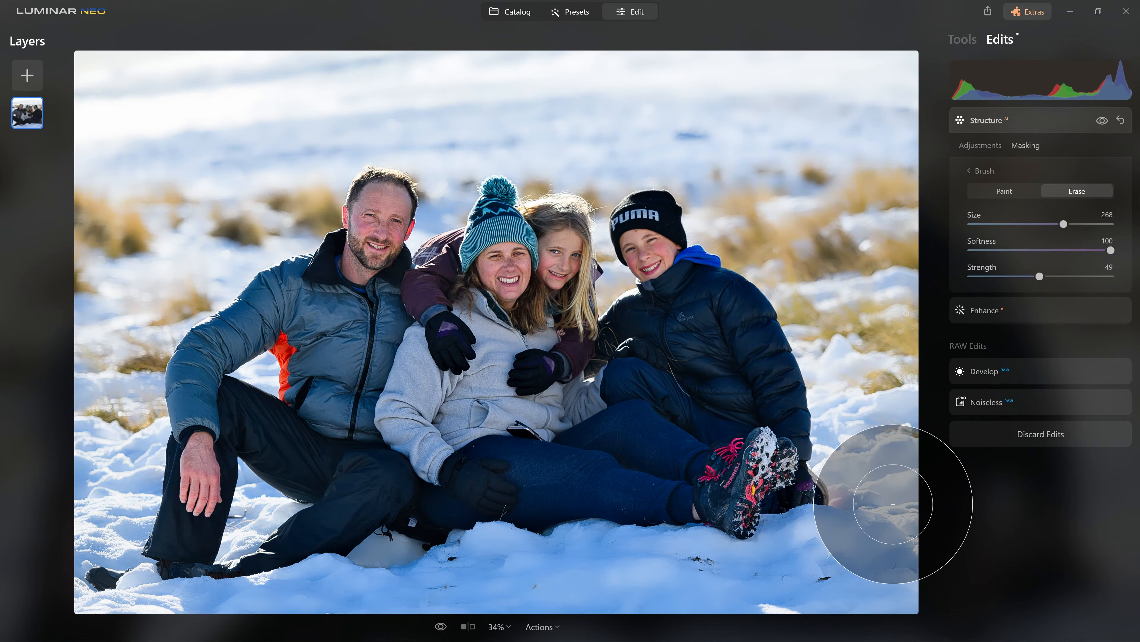
{"action": "mouse_move", "coordinate": [894, 503]}
{"action": "left_mouse_down"}
{"action": "mouse_move", "coordinate": [896, 533]}
{"action": "mouse_move", "coordinate": [199, 611]}
{"action": "mouse_move", "coordinate": [644, 568]}
{"action": "mouse_move", "coordinate": [50, 466]}
{"action": "mouse_move", "coordinate": [191, 535]}
{"action": "mouse_move", "coordinate": [866, 484]}
{"action": "mouse_move", "coordinate": [683, 583]}
{"action": "mouse_move", "coordinate": [369, 573]}
{"action": "mouse_move", "coordinate": [102, 547]}
{"action": "mouse_move", "coordinate": [229, 459]}
{"action": "mouse_move", "coordinate": [829, 436]}
{"action": "left_mouse_up"}
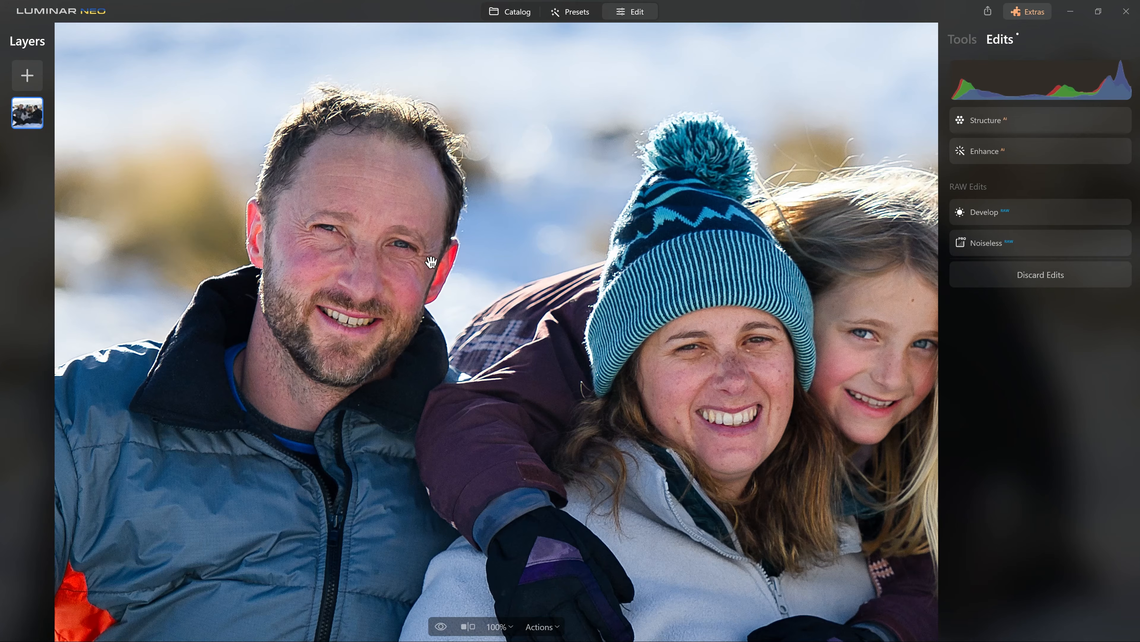
Apply Portrait Bokeh AI to the photo, pushing its Amount to 100 and reducing it to 46.
{"action": "left_click", "coordinate": [971, 40]}
{"action": "double_click", "coordinate": [784, 255]}
{"action": "scroll", "coordinate": [1004, 399], "scroll_direction": "down", "scroll_amount": 6}
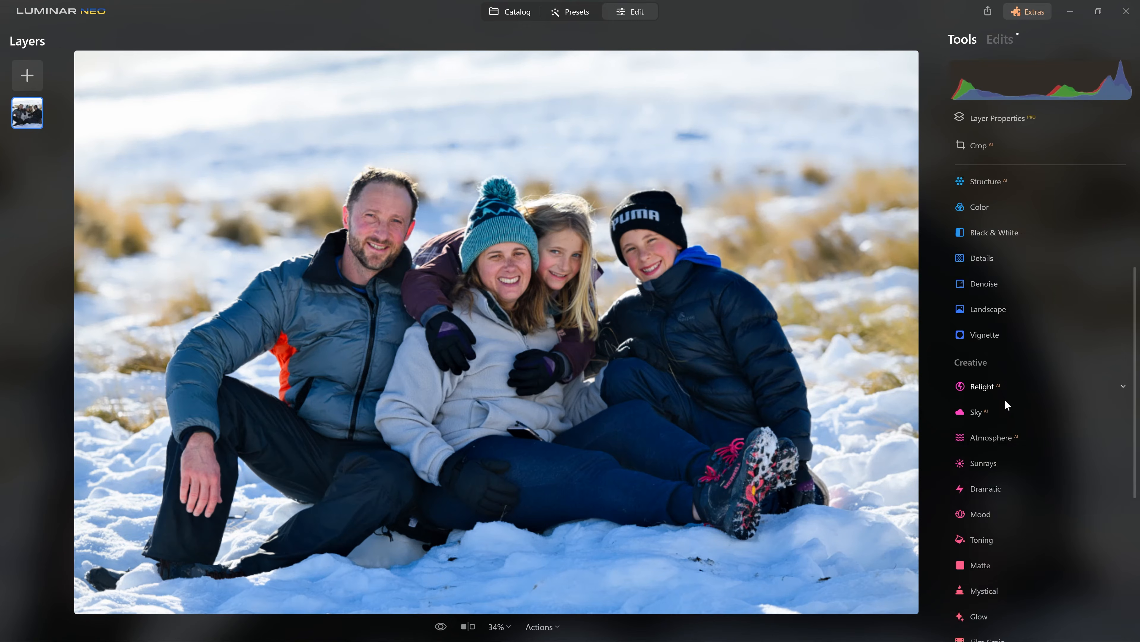
{"action": "scroll", "coordinate": [1008, 402], "scroll_direction": "down", "scroll_amount": 1}
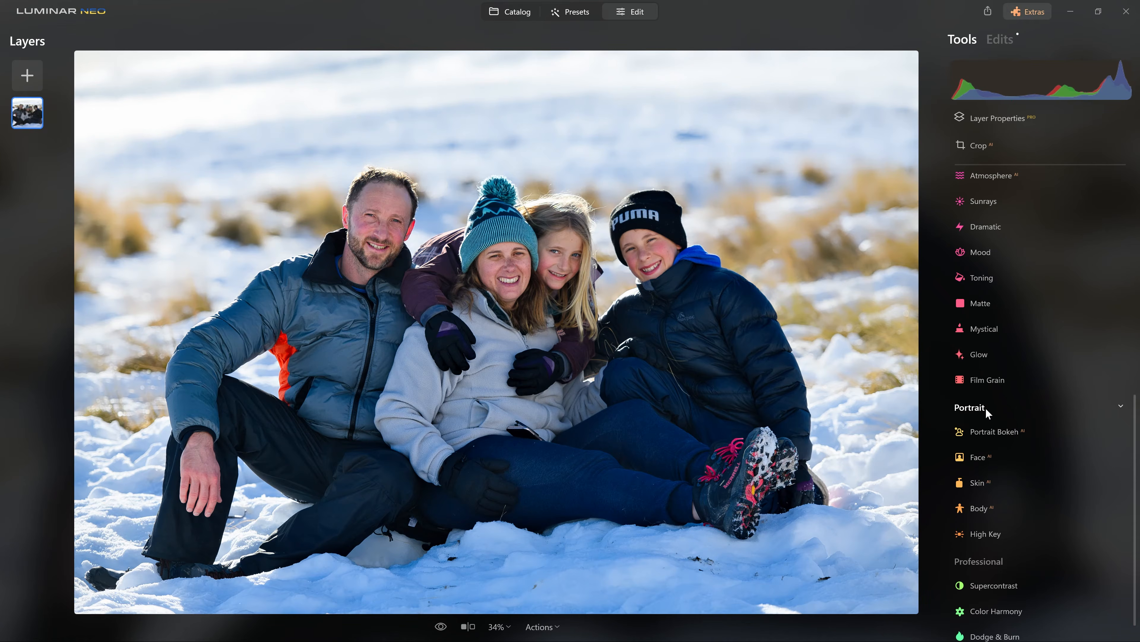
{"action": "left_click", "coordinate": [974, 407]}
{"action": "left_click", "coordinate": [966, 500]}
{"action": "left_click", "coordinate": [994, 431]}
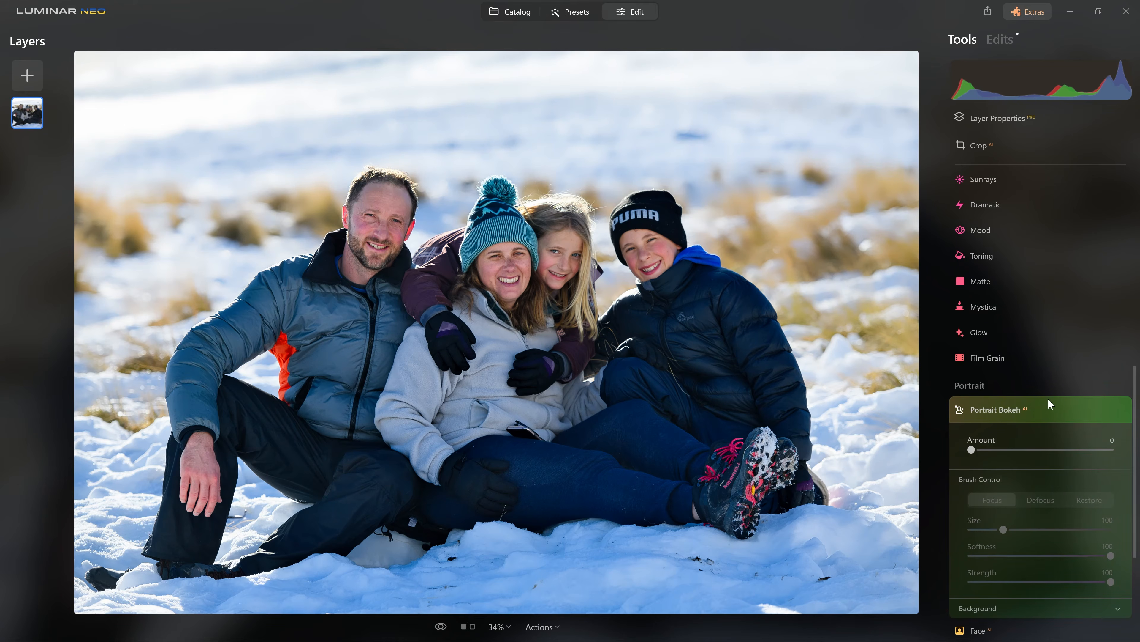
{"action": "left_click_drag", "start_coordinate": [971, 450], "coordinate": [1121, 453]}
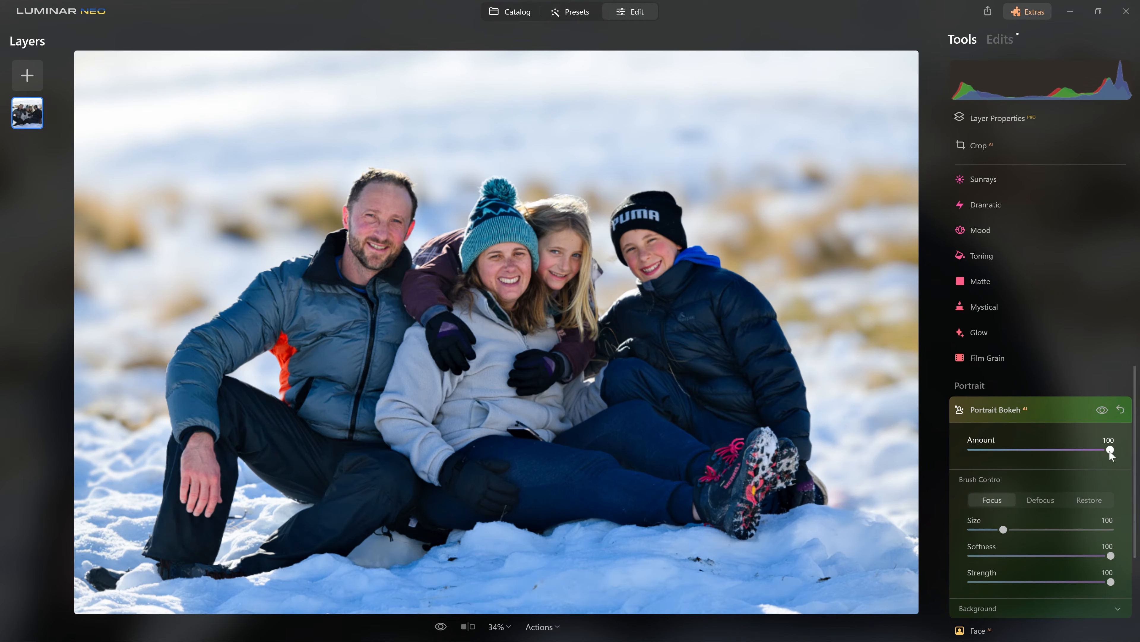
{"action": "left_click_drag", "start_coordinate": [1111, 449], "coordinate": [1038, 453]}
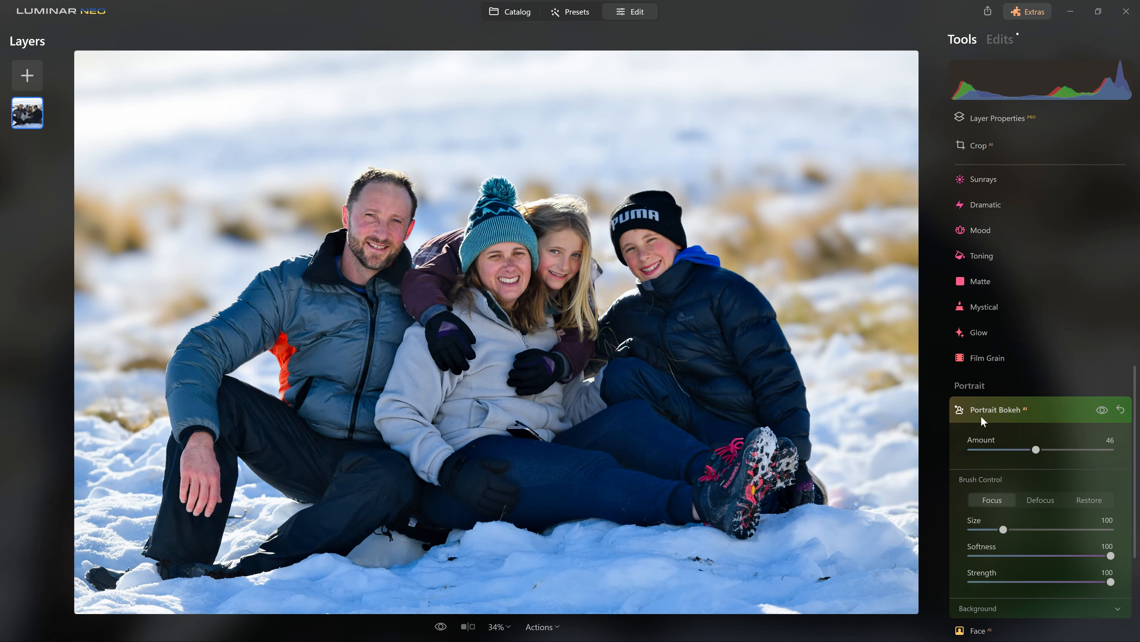
Compare the photo with Portrait Bokeh off and on, and lower the effect's Amount to 21 before closing it.
{"action": "mouse_move", "coordinate": [710, 280]}
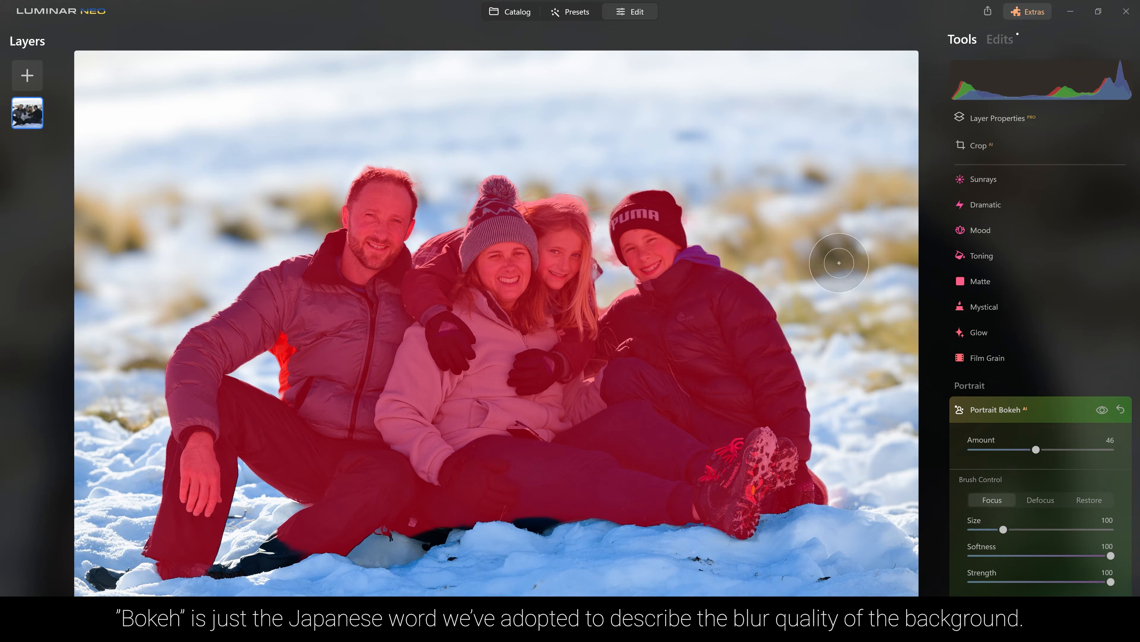
{"action": "left_click", "coordinate": [1103, 409]}
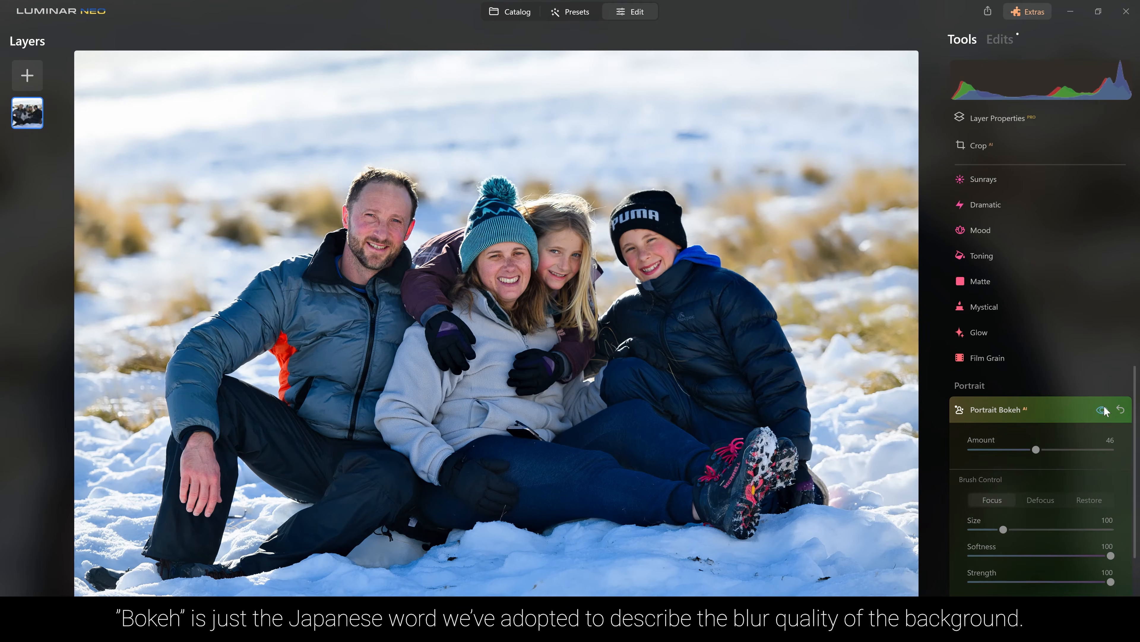
{"action": "left_click", "coordinate": [1102, 410]}
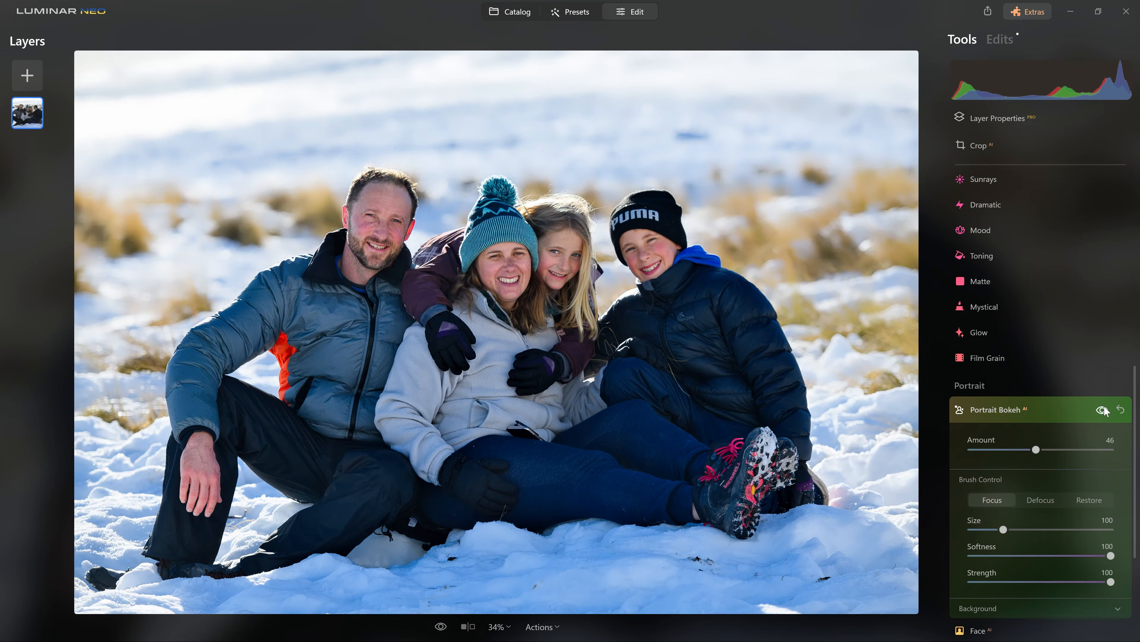
{"action": "left_click", "coordinate": [1103, 410]}
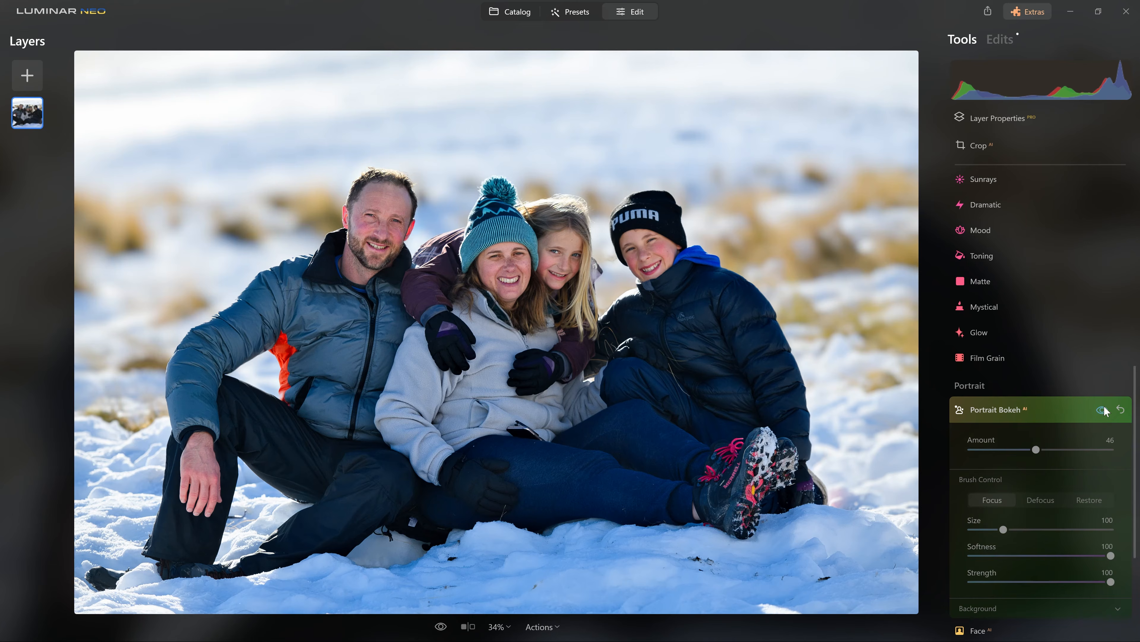
{"action": "left_click", "coordinate": [1103, 409]}
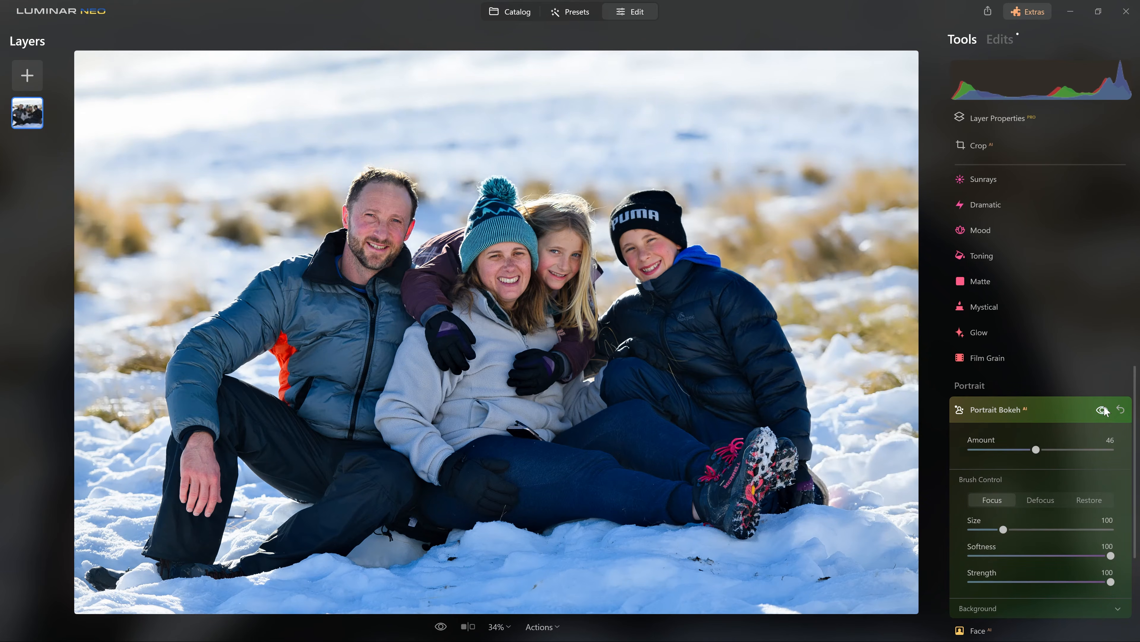
{"action": "left_click_drag", "start_coordinate": [1037, 449], "coordinate": [1002, 451]}
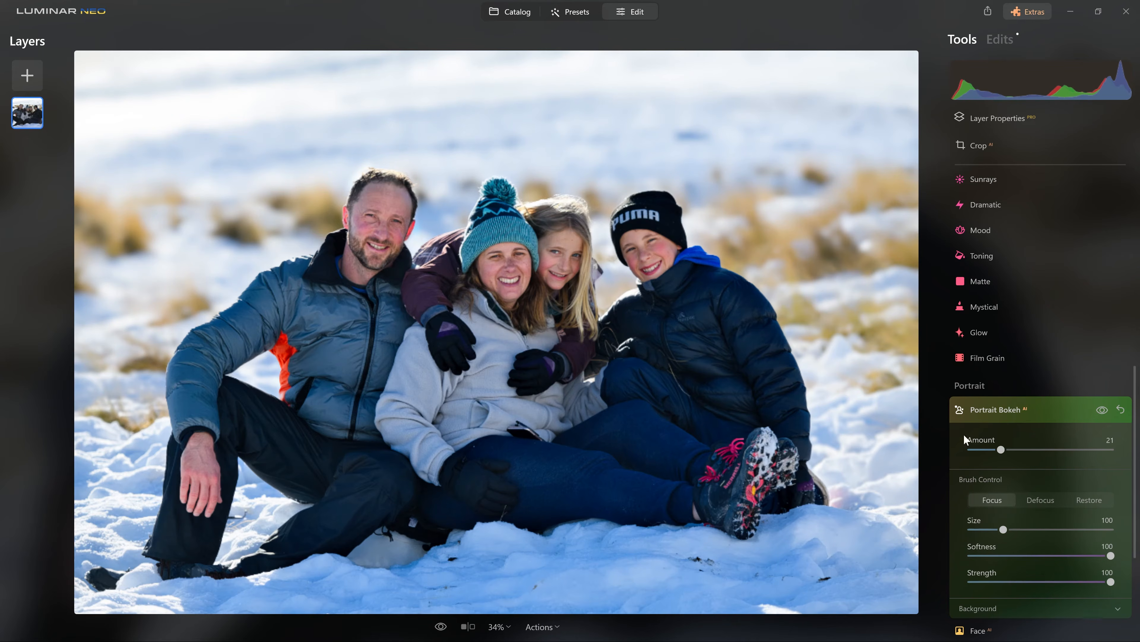
{"action": "left_click", "coordinate": [1038, 408]}
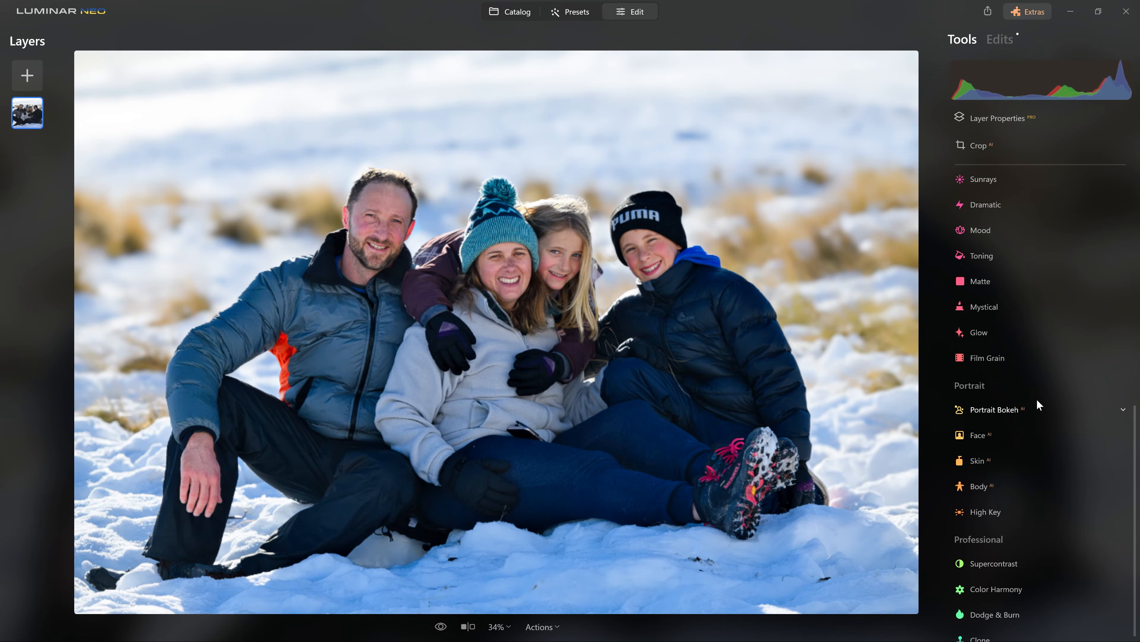
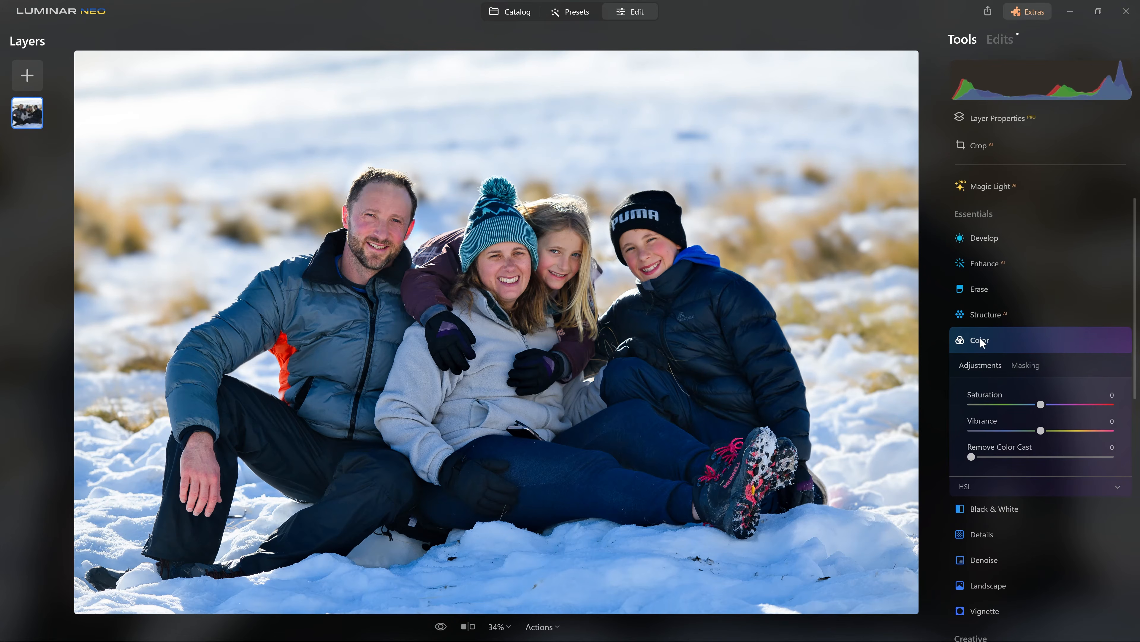
Try the Color tool's overall Saturation at 100 and 45, and reset it to 0.
{"action": "scroll", "coordinate": [1006, 348], "scroll_direction": "down", "scroll_amount": 2}
{"action": "left_click_drag", "start_coordinate": [1041, 333], "coordinate": [1118, 334]}
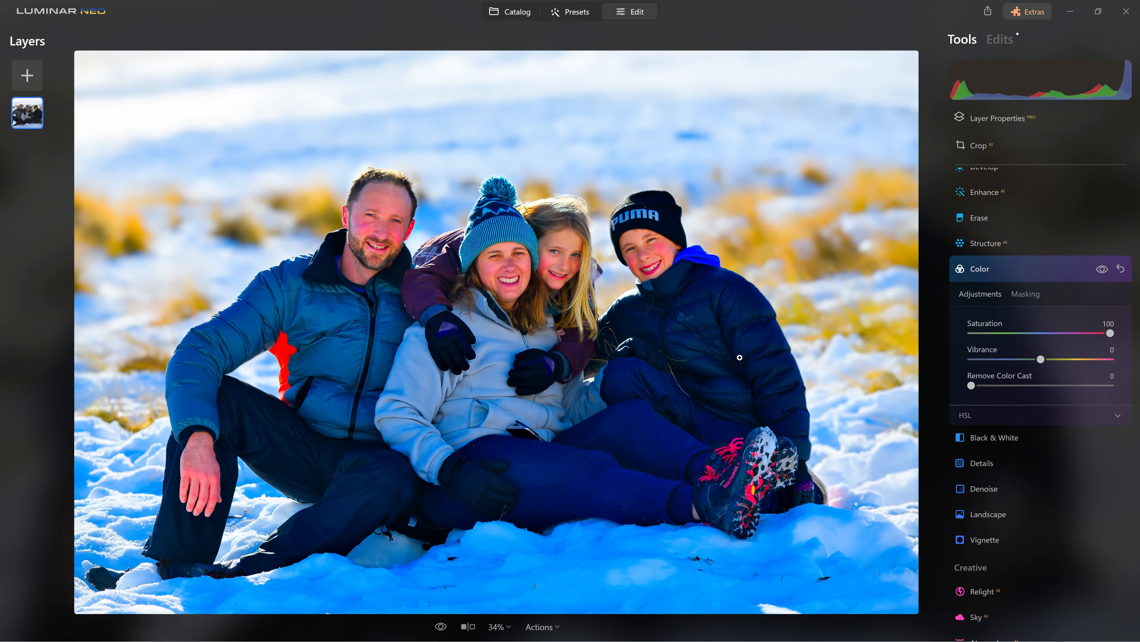
{"action": "left_click_drag", "start_coordinate": [1105, 336], "coordinate": [1072, 336]}
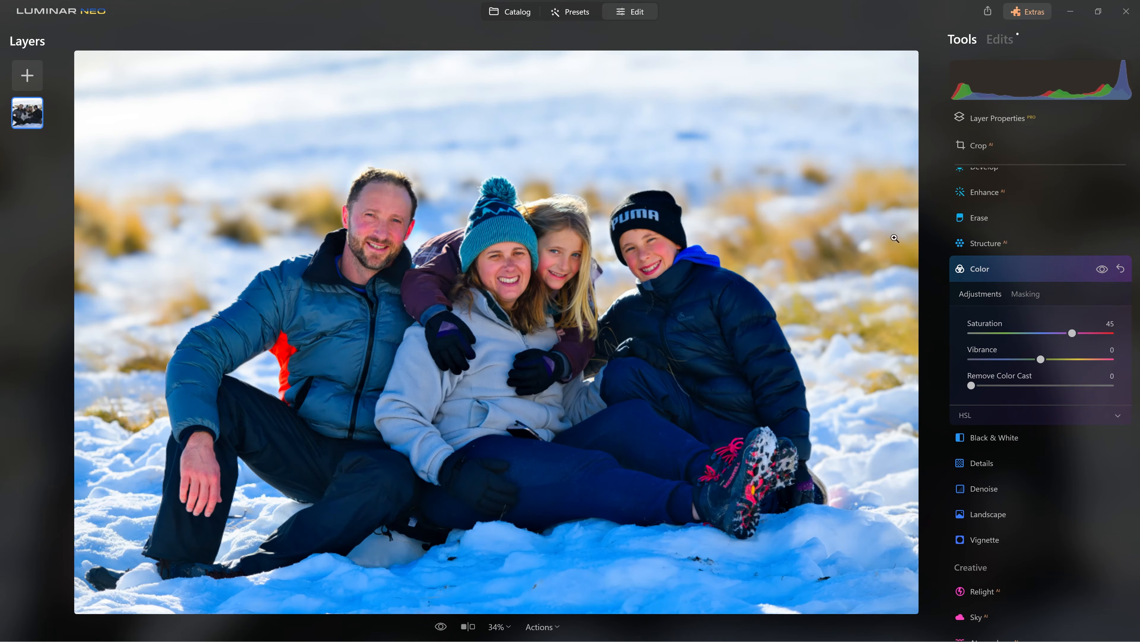
{"action": "left_click_drag", "start_coordinate": [1066, 331], "coordinate": [1058, 333]}
{"action": "double_click", "coordinate": [1055, 333]}
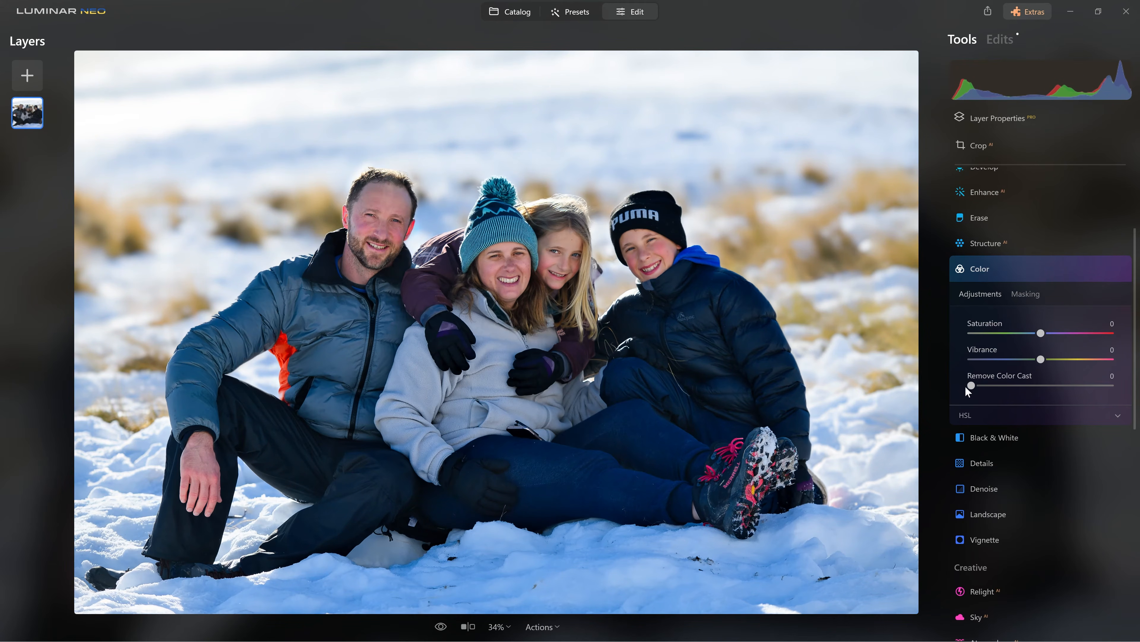
Try Remove Color Cast at 100, compare the photo with the effect off and on, and reset it to 0.
{"action": "left_click_drag", "start_coordinate": [972, 385], "coordinate": [1110, 378]}
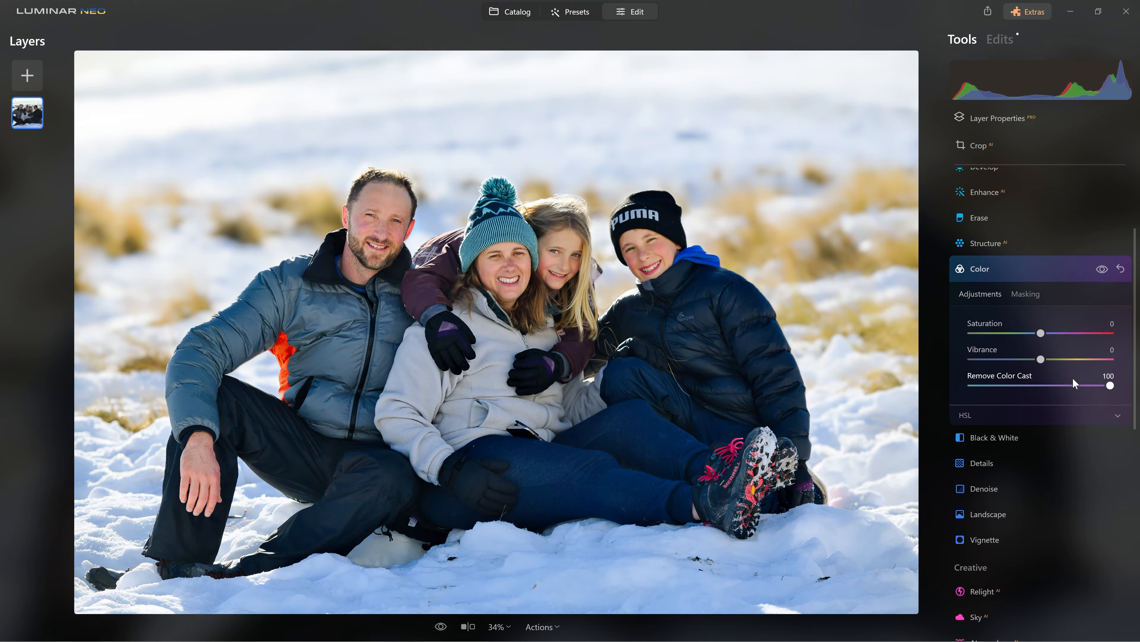
{"action": "left_click", "coordinate": [1102, 269]}
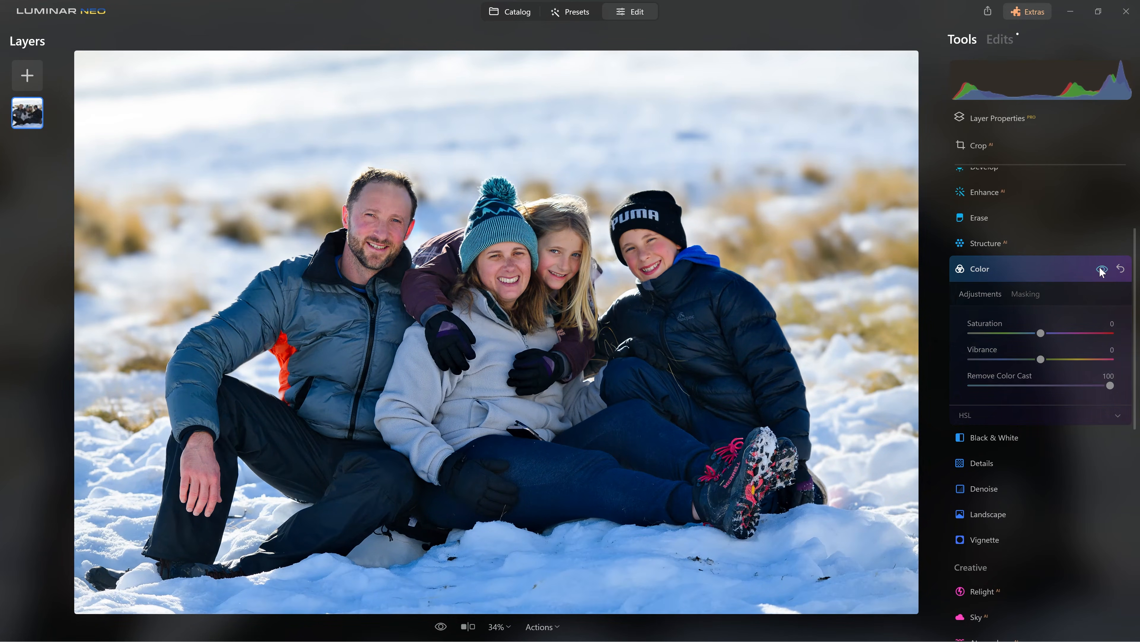
{"action": "left_click", "coordinate": [1101, 269]}
{"action": "left_click", "coordinate": [1101, 269]}
{"action": "left_click", "coordinate": [1101, 270]}
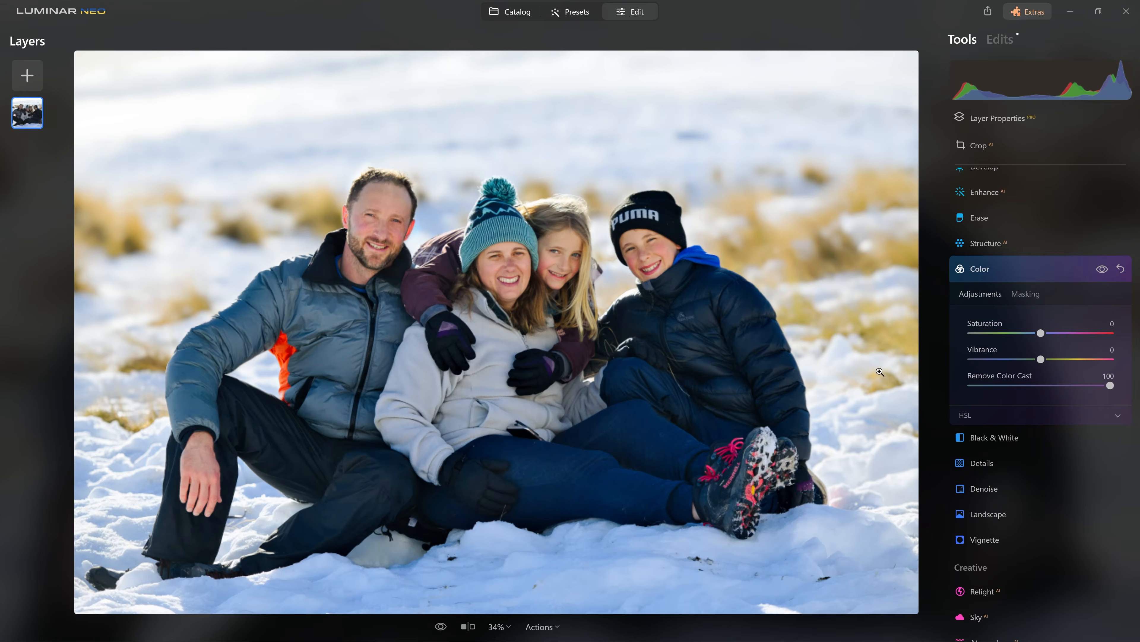
{"action": "double_click", "coordinate": [1111, 386]}
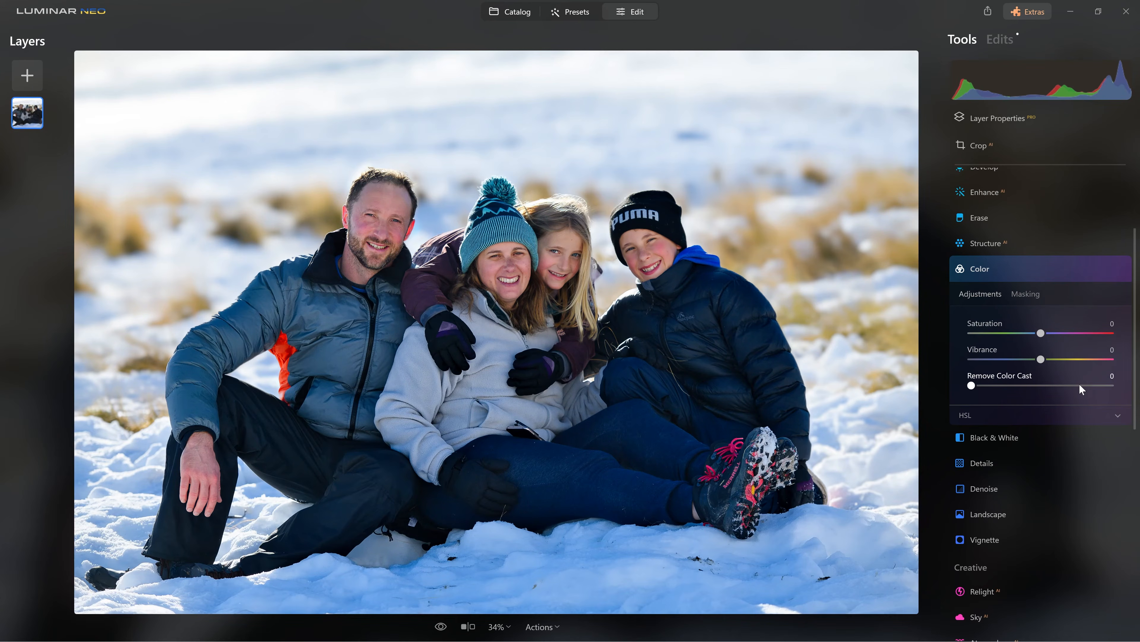
Adjust the Blue saturation in the Color tool's HSL settings, testing 96 and -100 before settling on -69.
{"action": "left_click", "coordinate": [979, 413]}
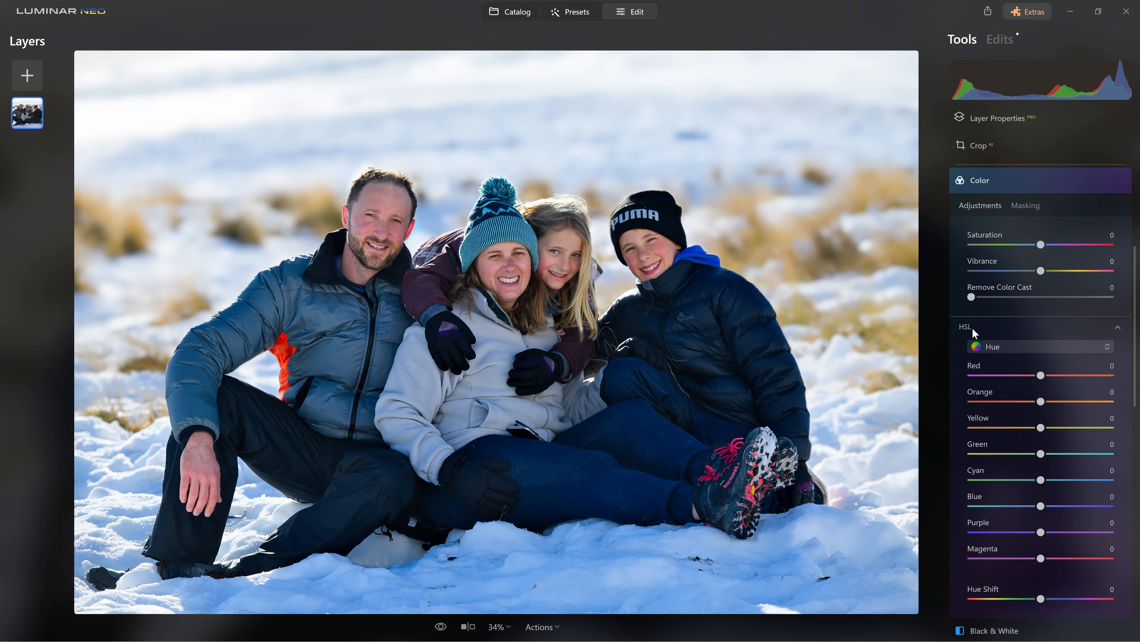
{"action": "left_click", "coordinate": [1003, 347]}
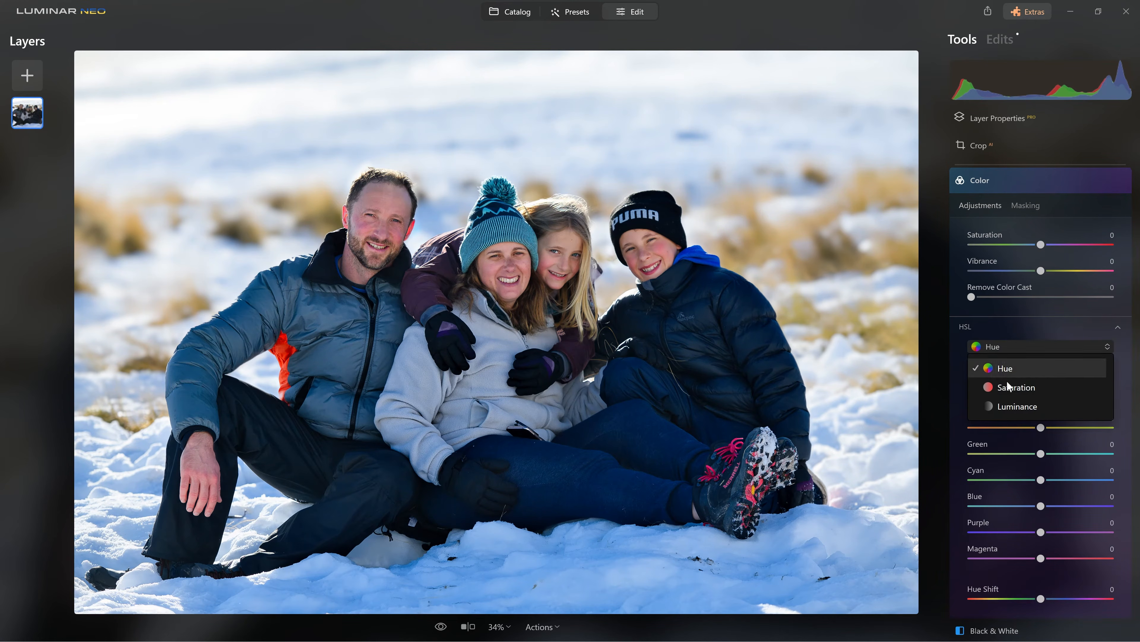
{"action": "left_click", "coordinate": [1020, 331]}
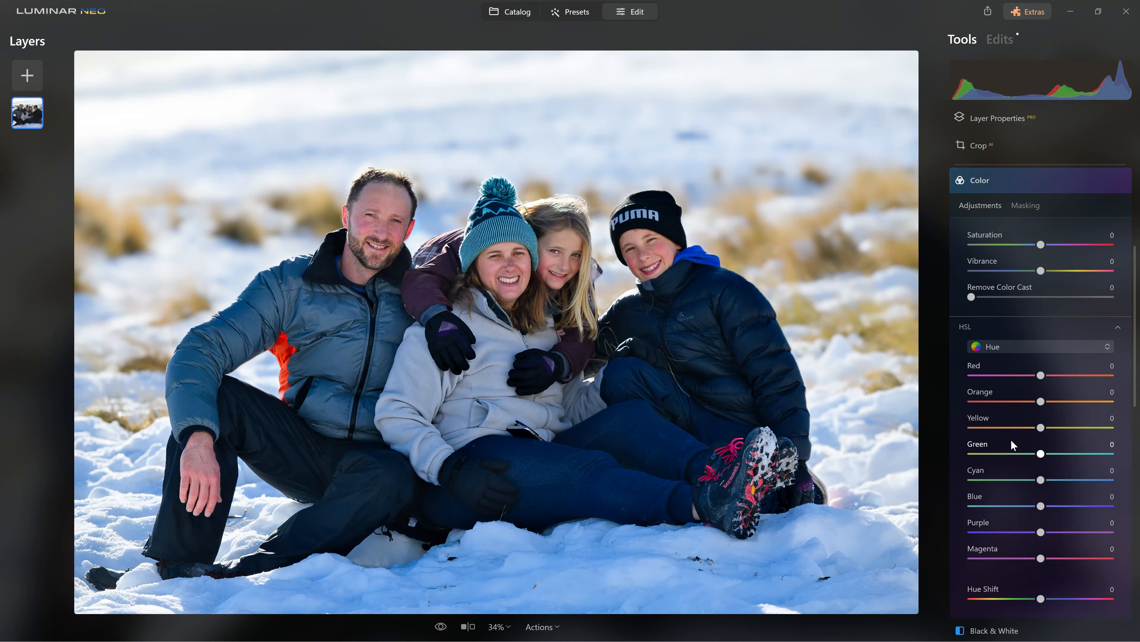
{"action": "left_click", "coordinate": [1034, 346]}
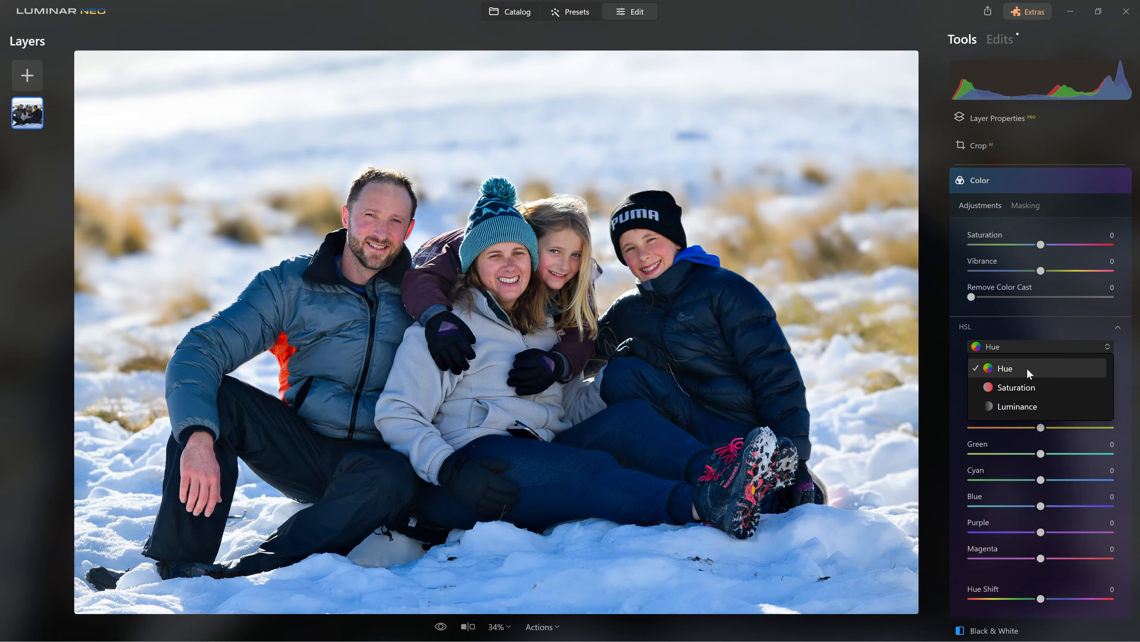
{"action": "left_click", "coordinate": [1022, 388]}
{"action": "left_click_drag", "start_coordinate": [1041, 506], "coordinate": [1092, 508]}
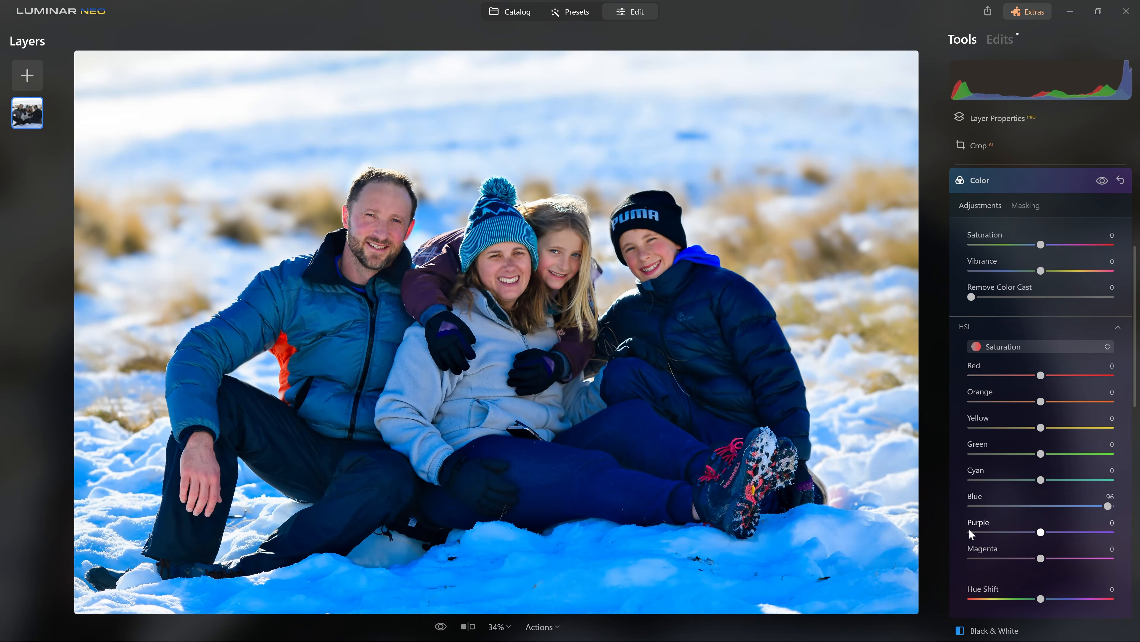
{"action": "left_click_drag", "start_coordinate": [1109, 504], "coordinate": [964, 513]}
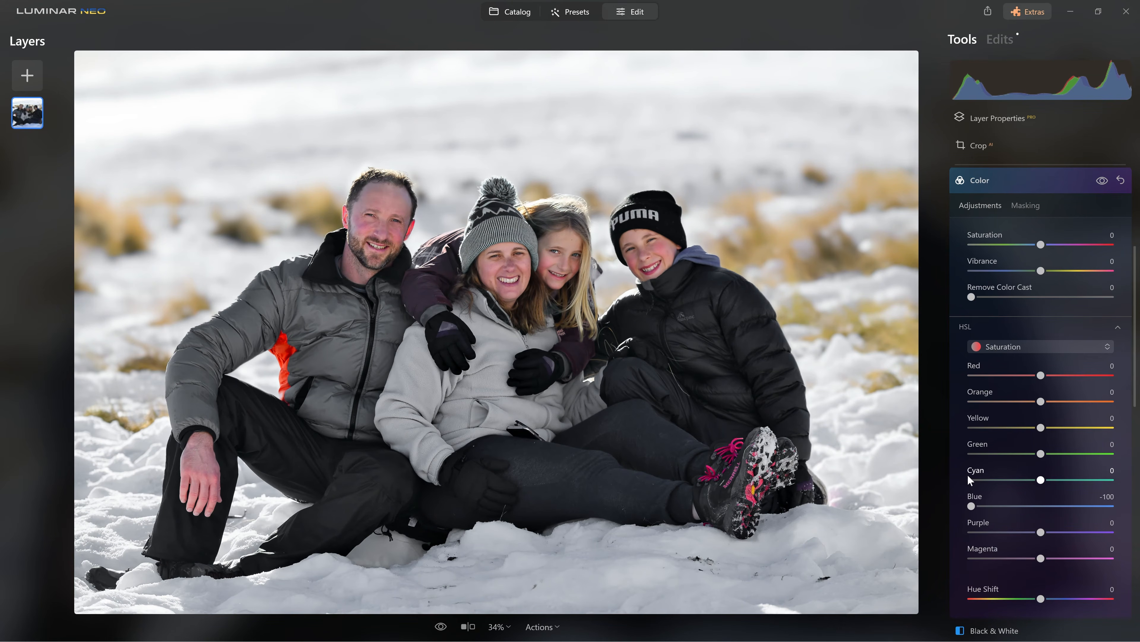
{"action": "mouse_move", "coordinate": [972, 507]}
{"action": "left_mouse_down"}
{"action": "mouse_move", "coordinate": [1040, 506]}
{"action": "mouse_move", "coordinate": [993, 508]}
{"action": "left_mouse_up"}
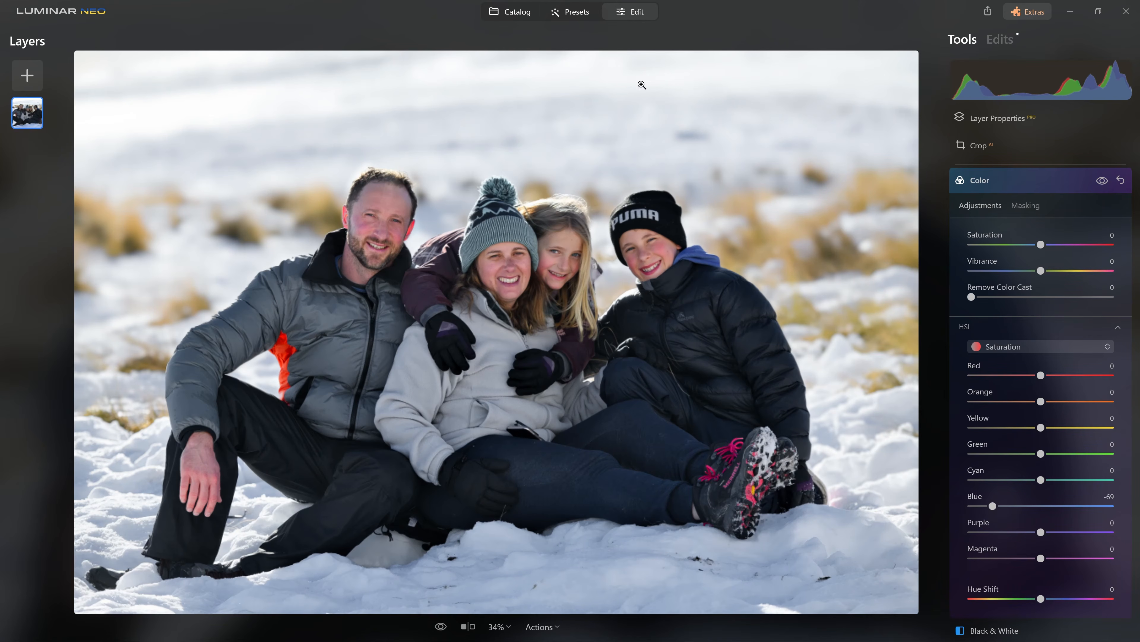
Limit the Color effect to the family with a Mask AI selecting Human, and close the tool.
{"action": "left_click", "coordinate": [1032, 207]}
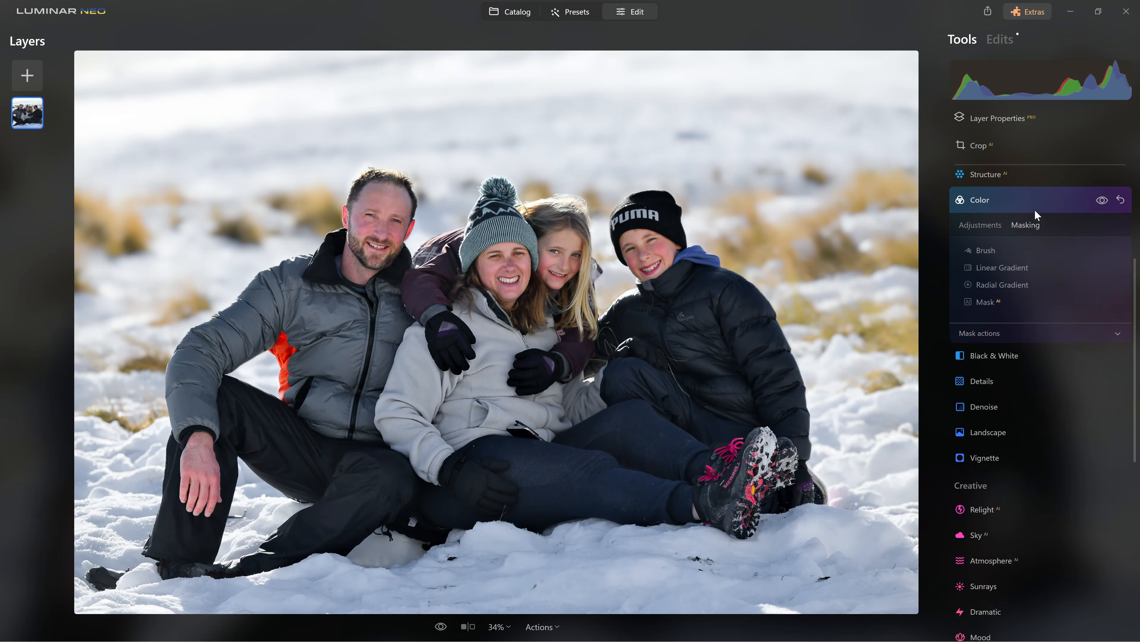
{"action": "left_click", "coordinate": [987, 308]}
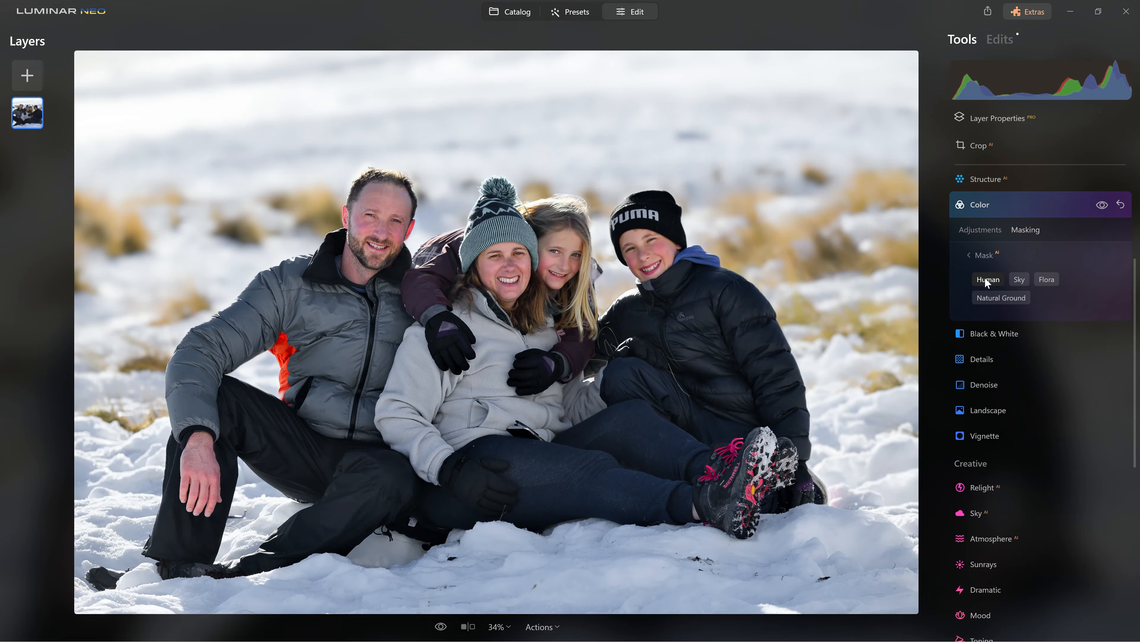
{"action": "left_click", "coordinate": [985, 279]}
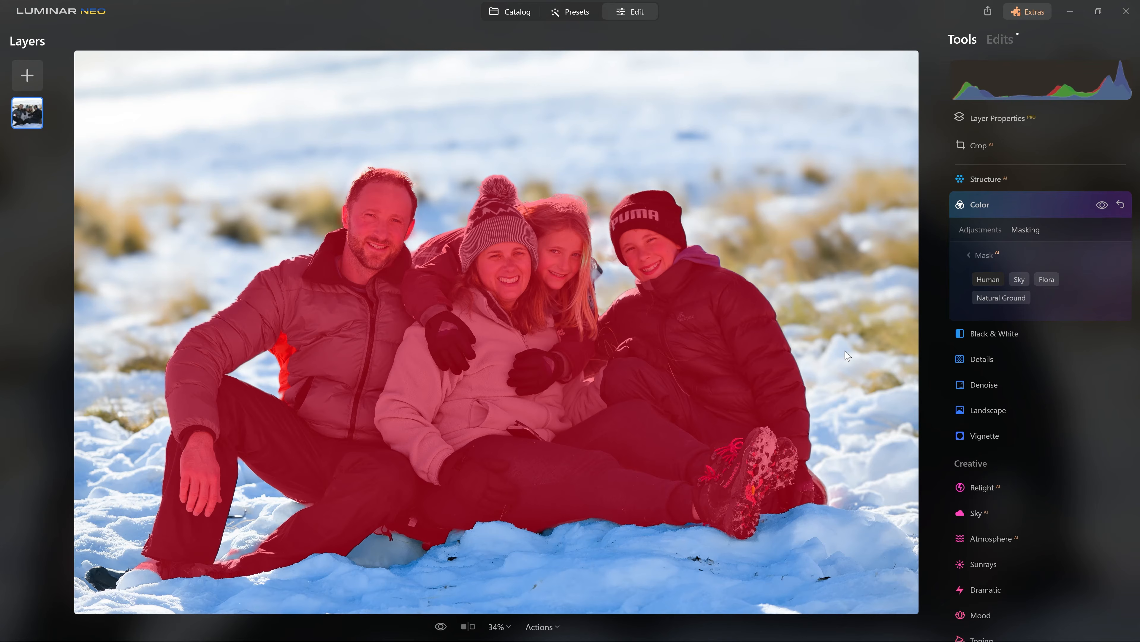
{"action": "left_click", "coordinate": [1011, 207]}
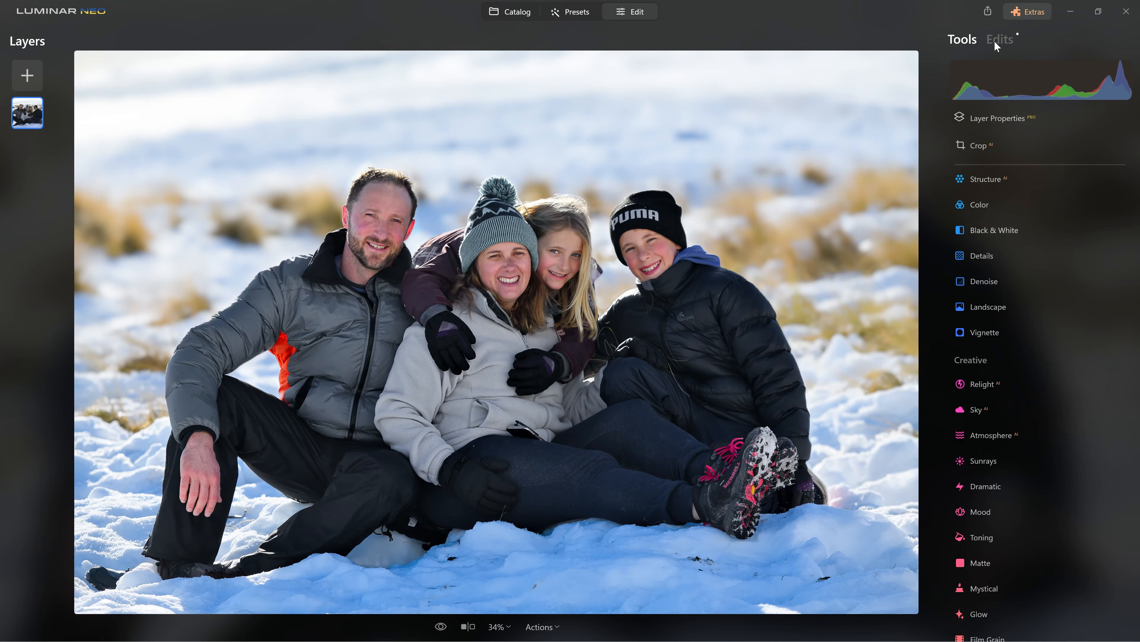
Compare the photo with the masked Color edit off and on in the applied edits, and return to the tool list.
{"action": "left_click", "coordinate": [998, 41]}
{"action": "left_click", "coordinate": [1103, 123]}
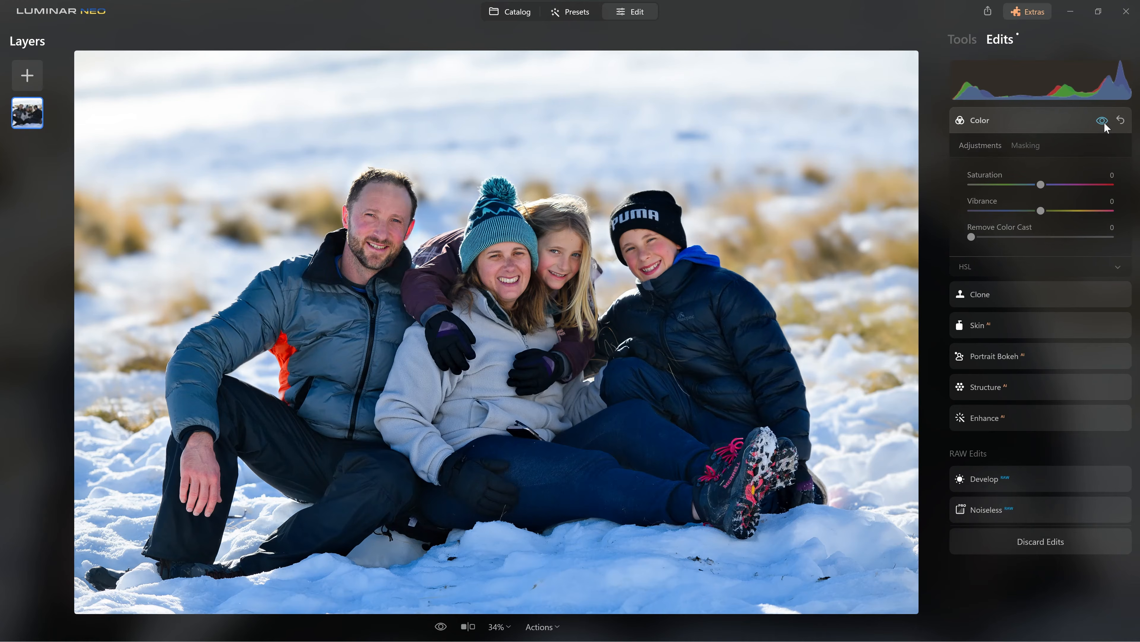
{"action": "left_click", "coordinate": [1104, 122]}
{"action": "left_click", "coordinate": [1104, 122]}
{"action": "left_click", "coordinate": [1105, 122]}
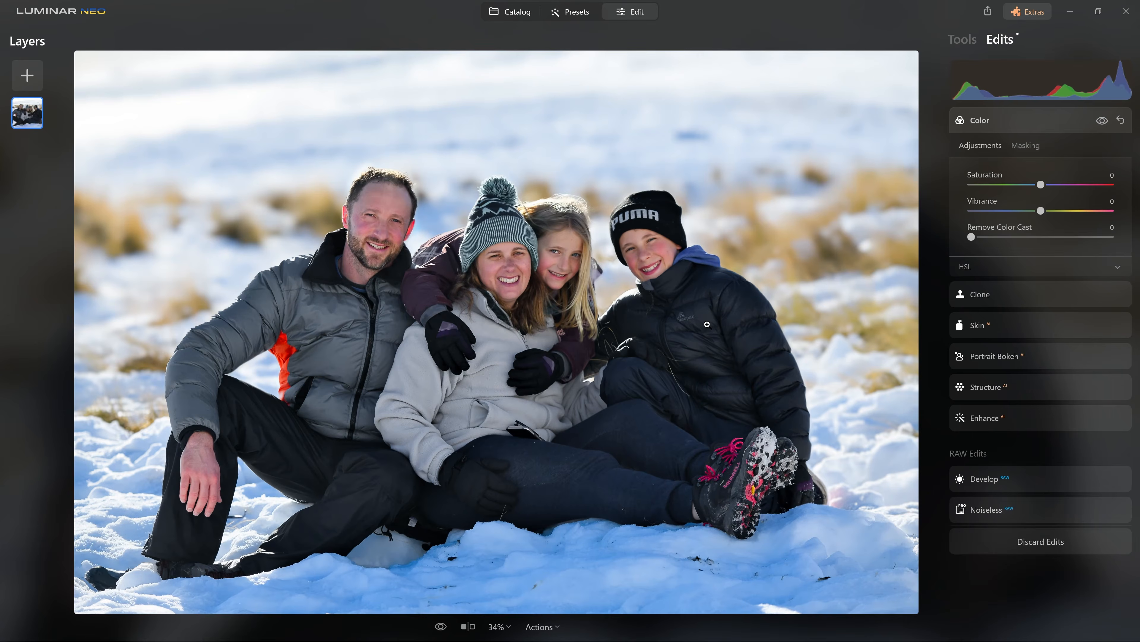
{"action": "left_click", "coordinate": [1105, 121]}
{"action": "left_click", "coordinate": [1106, 121]}
{"action": "left_click", "coordinate": [1044, 121]}
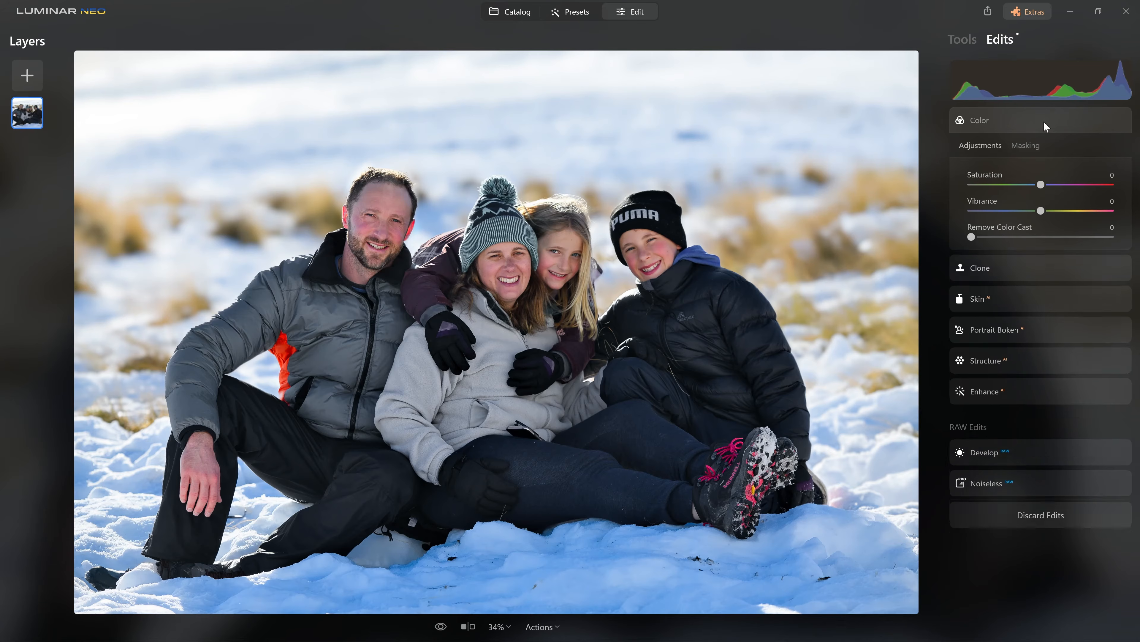
{"action": "left_click", "coordinate": [970, 42]}
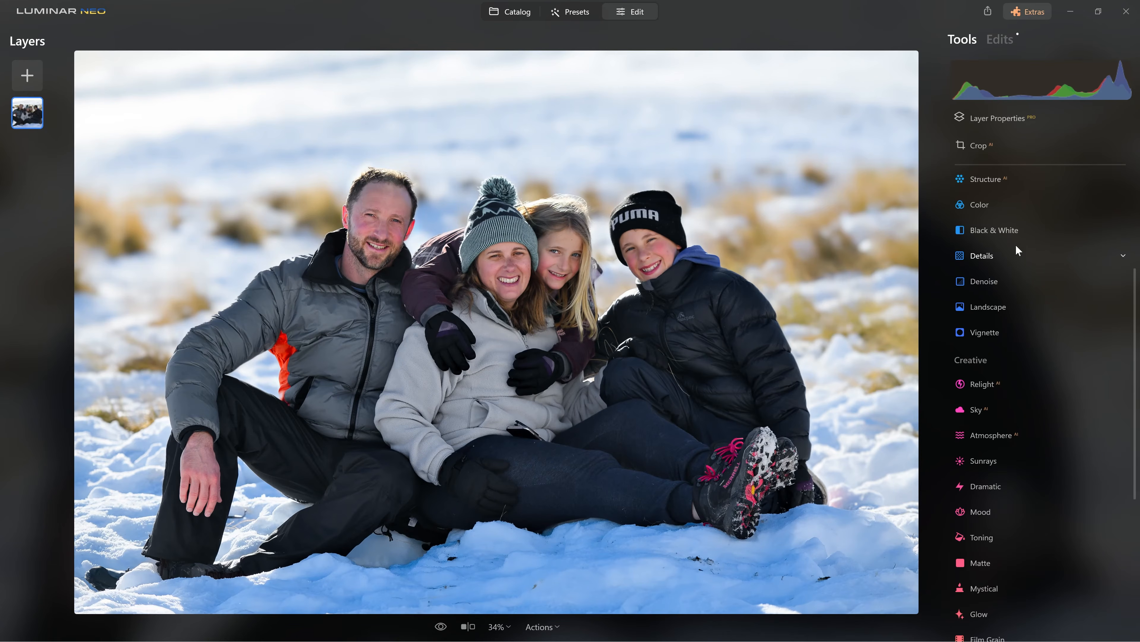
Desaturate the orange-red patch on the man's jacket with HSL Saturation in a new Color edit: Red -100, Orange -100, Magenta -71.
{"action": "left_click", "coordinate": [996, 206]}
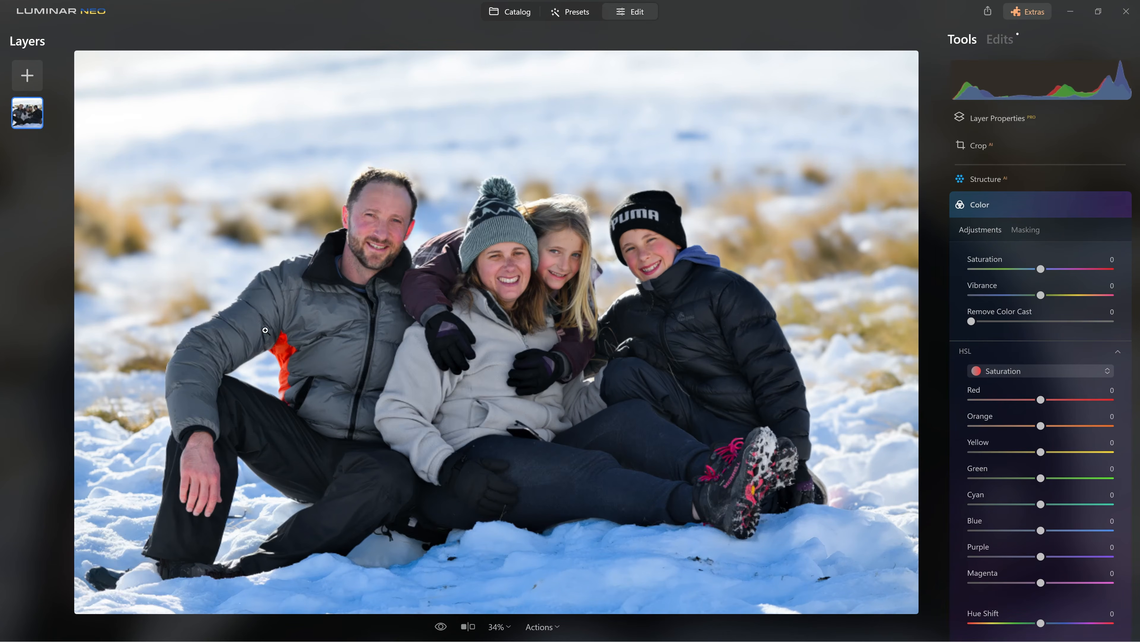
{"action": "left_click", "coordinate": [281, 351]}
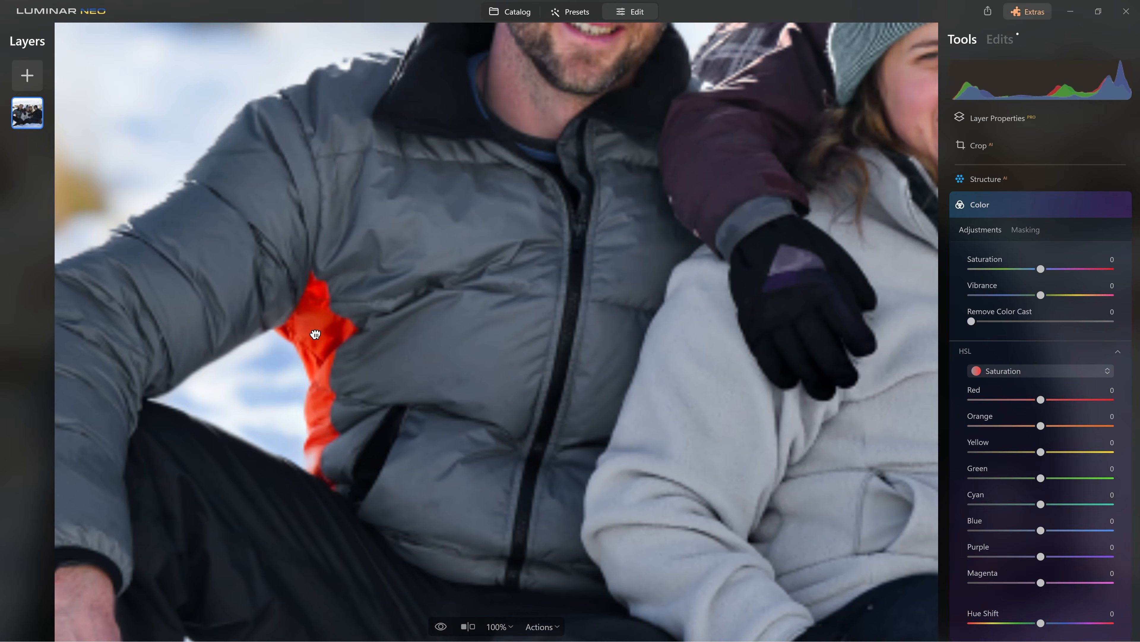
{"action": "left_click", "coordinate": [316, 334]}
{"action": "left_click", "coordinate": [279, 362]}
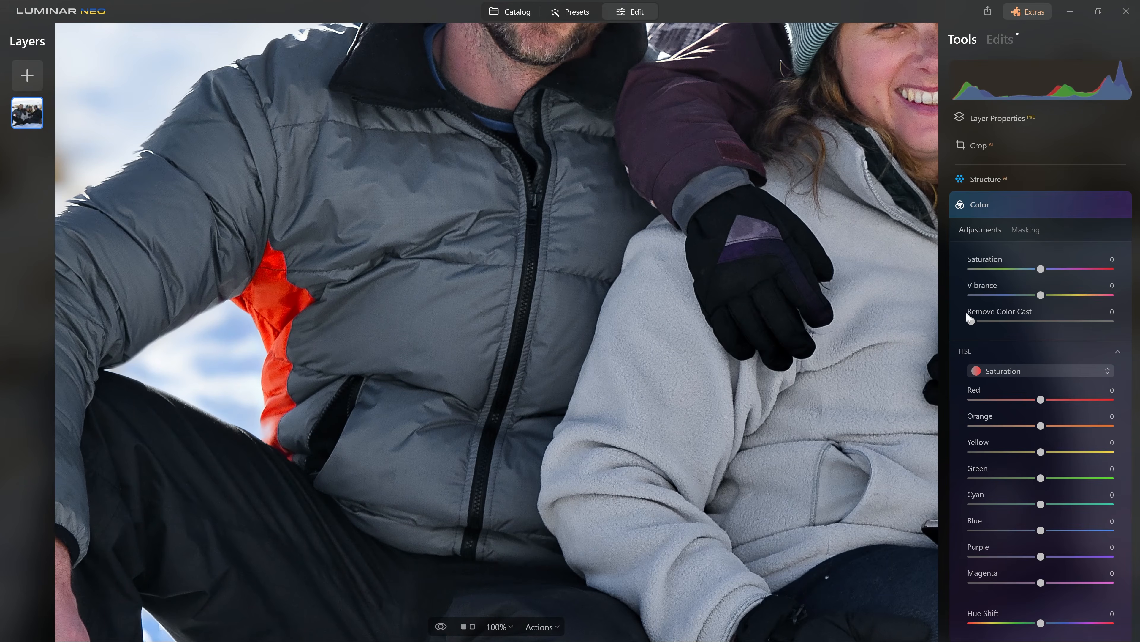
{"action": "scroll", "coordinate": [1034, 400], "scroll_direction": "down", "scroll_amount": 3}
{"action": "left_click_drag", "start_coordinate": [1043, 330], "coordinate": [948, 344]}
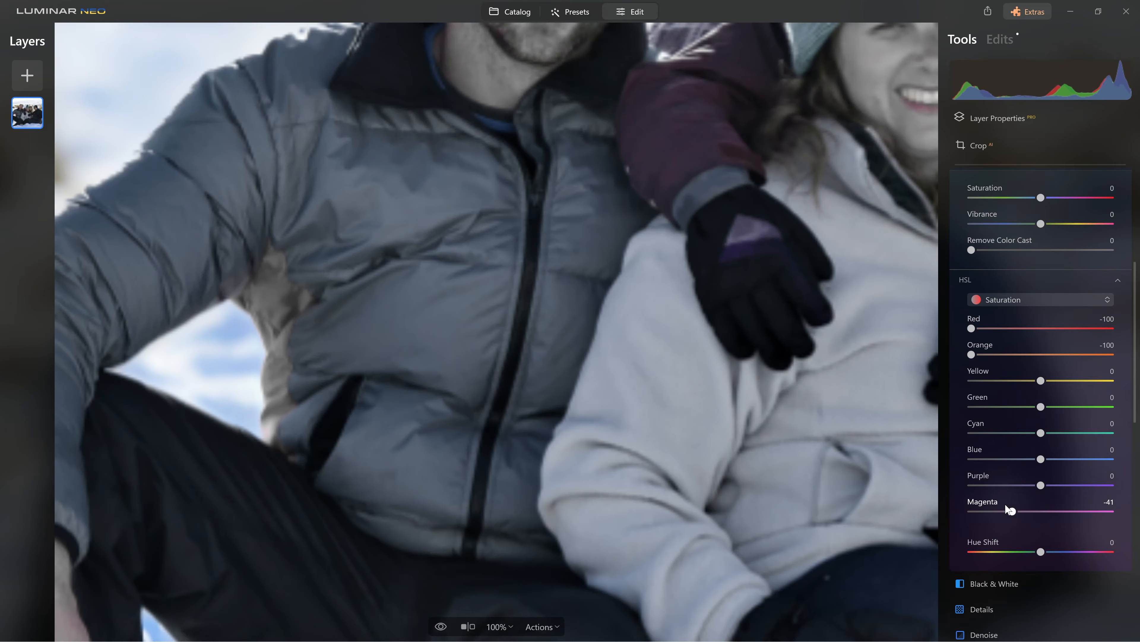
{"action": "left_click", "coordinate": [992, 511]}
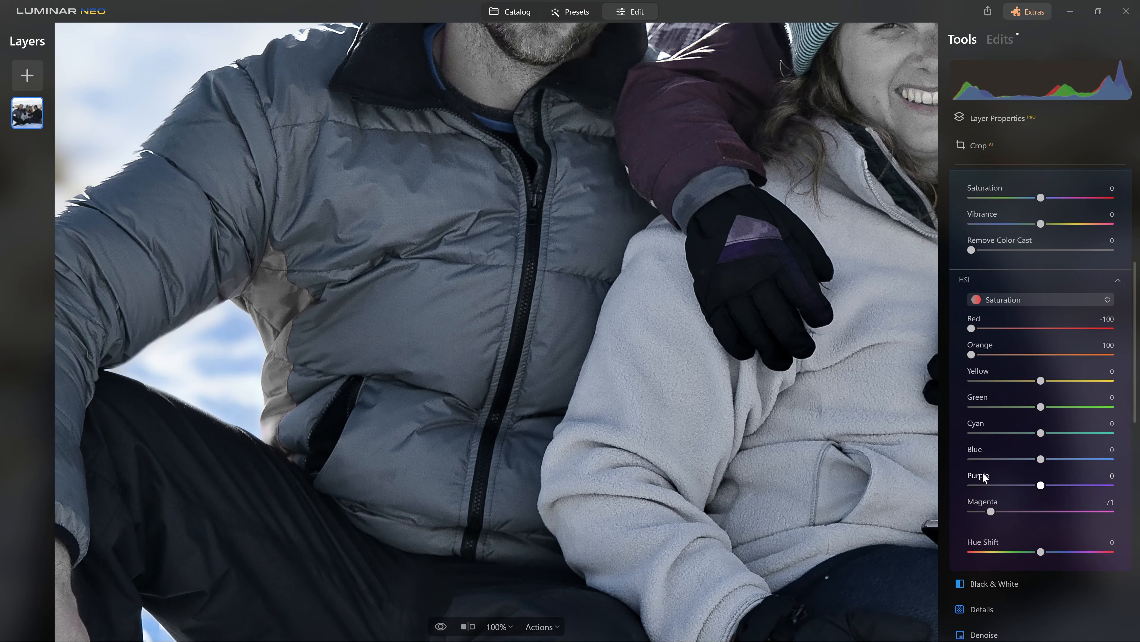
{"action": "left_click", "coordinate": [614, 324]}
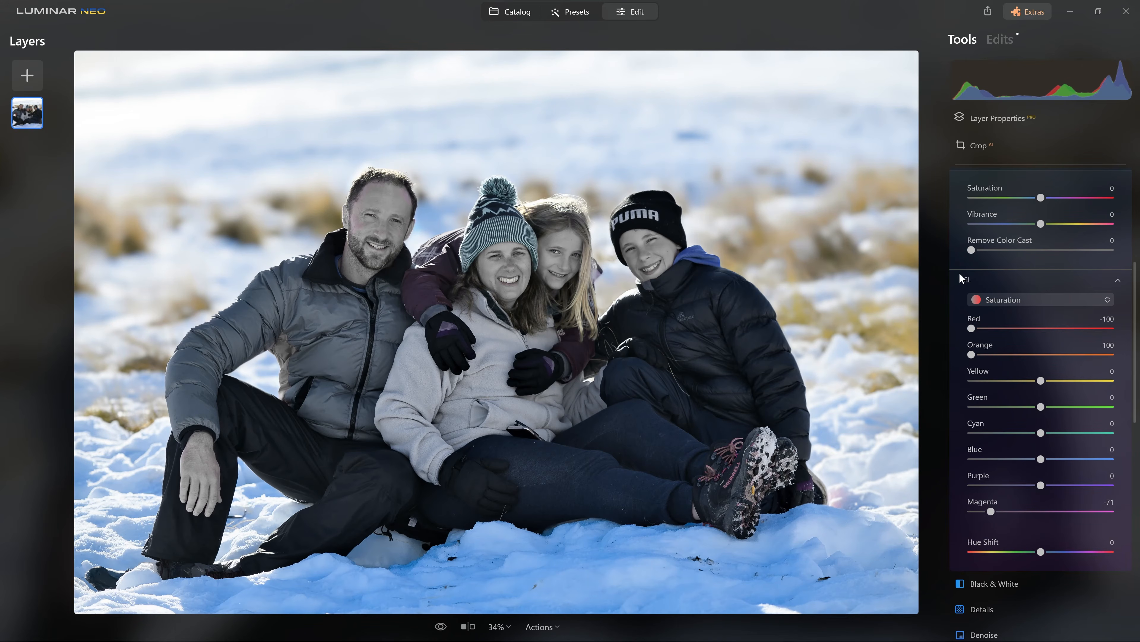
Limit the Color effect to the jacket's orange-red patch with a brush mask at strength 100, and close the tool.
{"action": "scroll", "coordinate": [1019, 198], "scroll_direction": "up", "scroll_amount": 5}
{"action": "left_click", "coordinate": [1026, 366]}
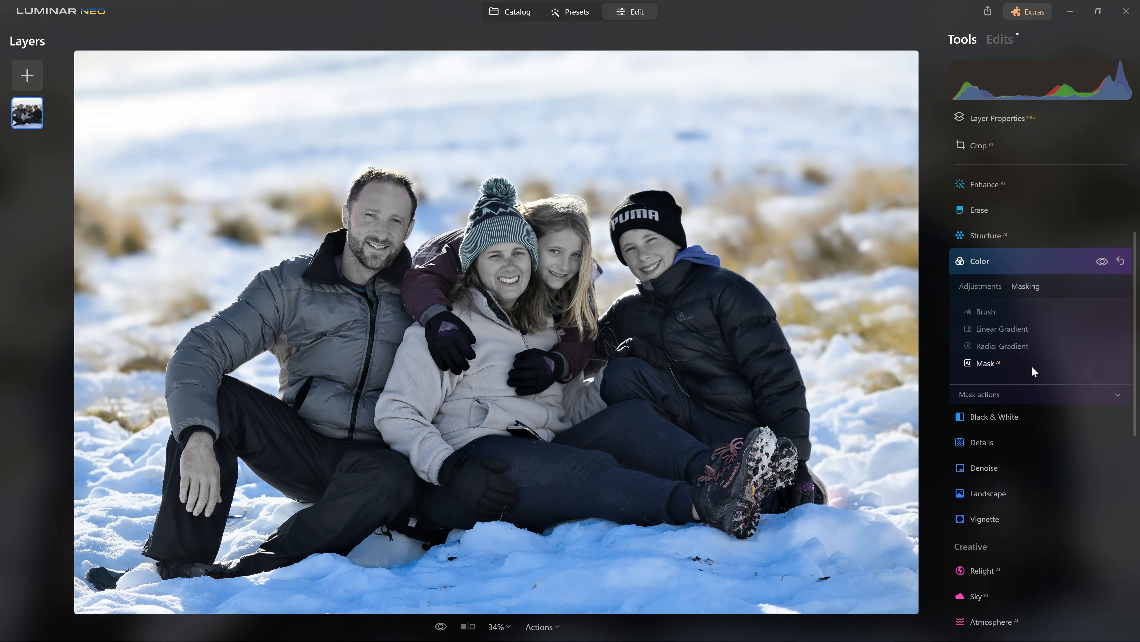
{"action": "left_click", "coordinate": [992, 256]}
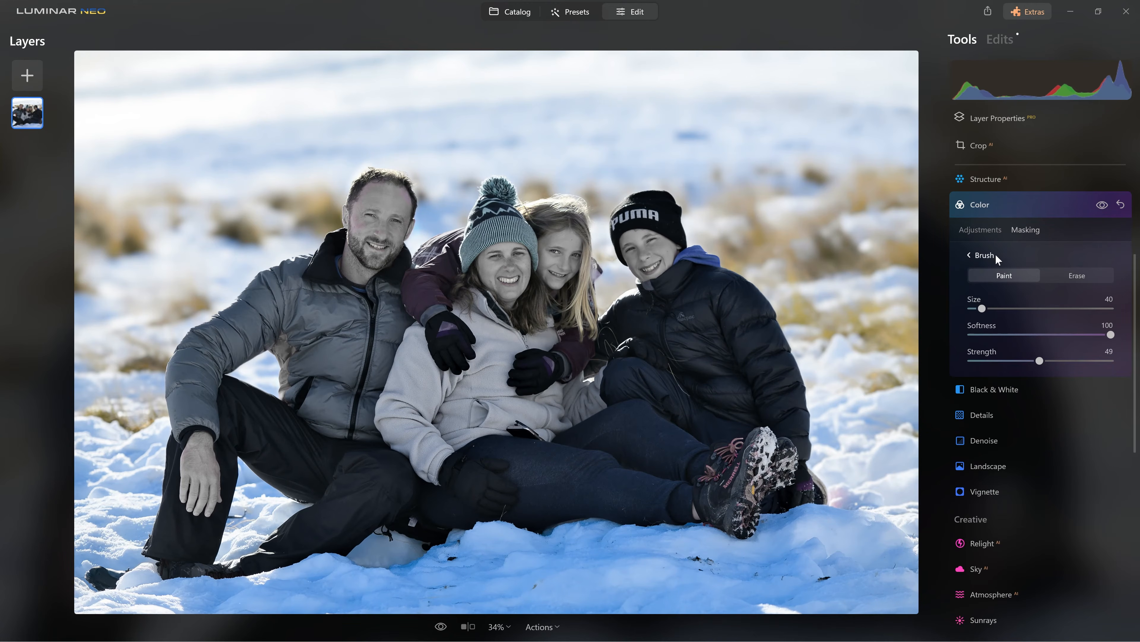
{"action": "left_click_drag", "start_coordinate": [1040, 361], "coordinate": [1112, 361]}
{"action": "left_click_drag", "start_coordinate": [280, 323], "coordinate": [285, 384]}
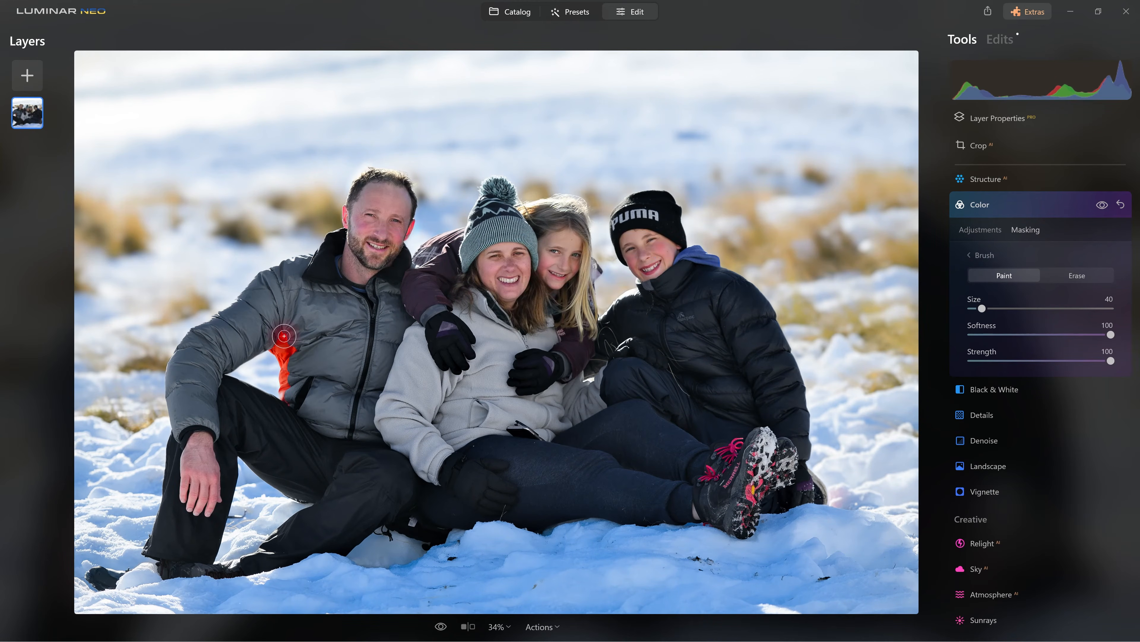
{"action": "mouse_move", "coordinate": [271, 344]}
{"action": "left_mouse_down"}
{"action": "mouse_move", "coordinate": [283, 399]}
{"action": "mouse_move", "coordinate": [296, 357]}
{"action": "mouse_move", "coordinate": [284, 337]}
{"action": "left_mouse_up"}
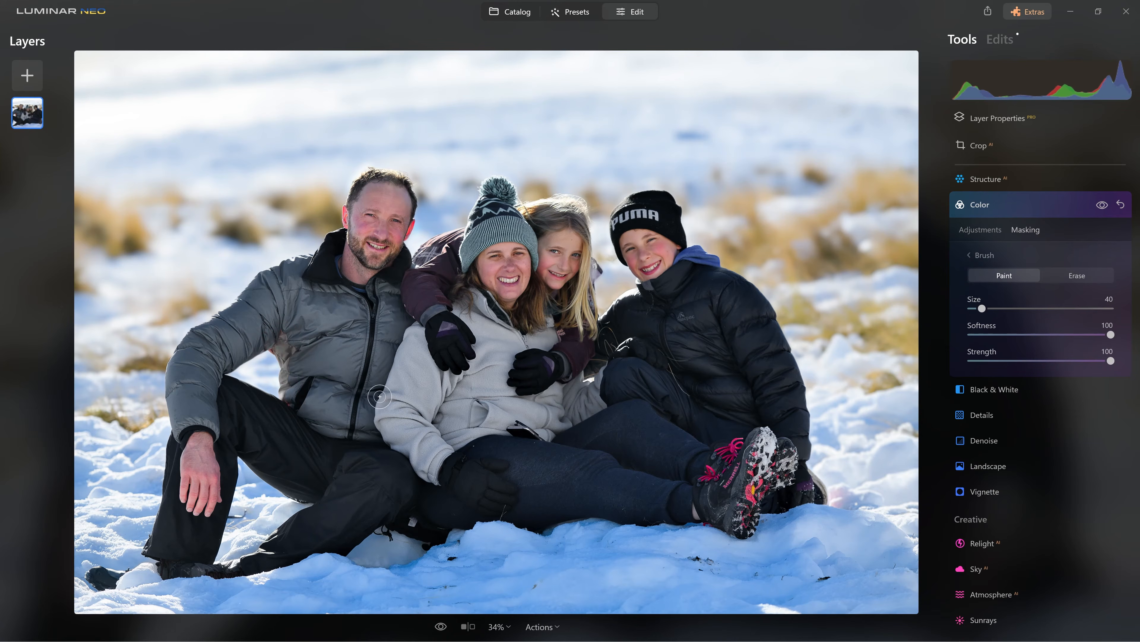
{"action": "left_click", "coordinate": [279, 330]}
{"action": "left_click", "coordinate": [985, 206]}
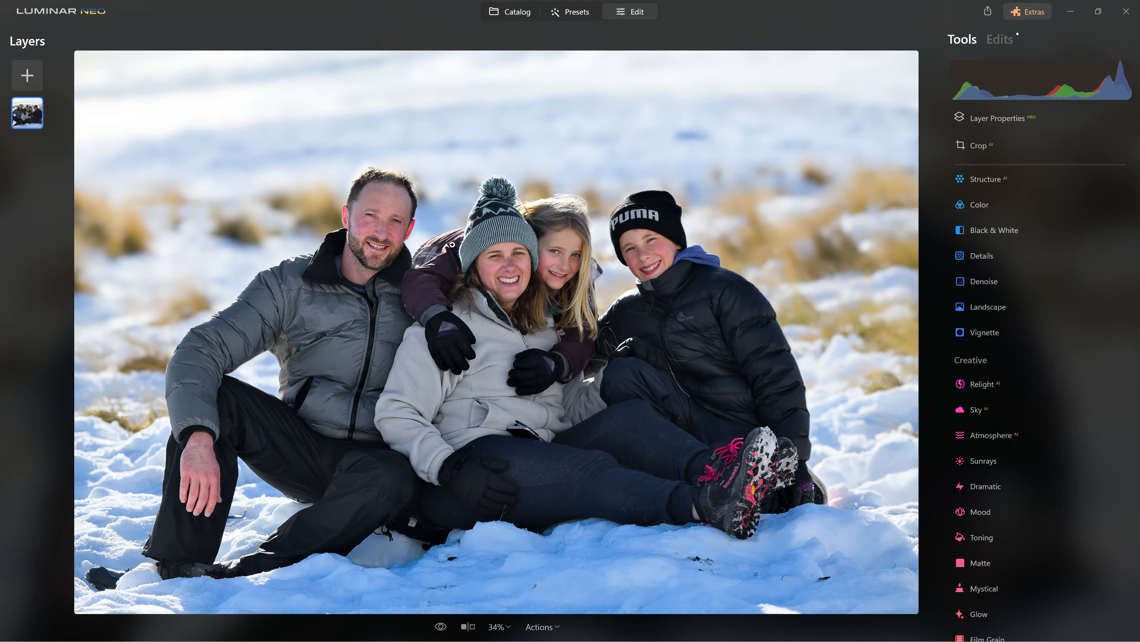
Try a Hue Shift of 49 in a new Color edit and reset it to 0.
{"action": "left_click", "coordinate": [426, 260]}
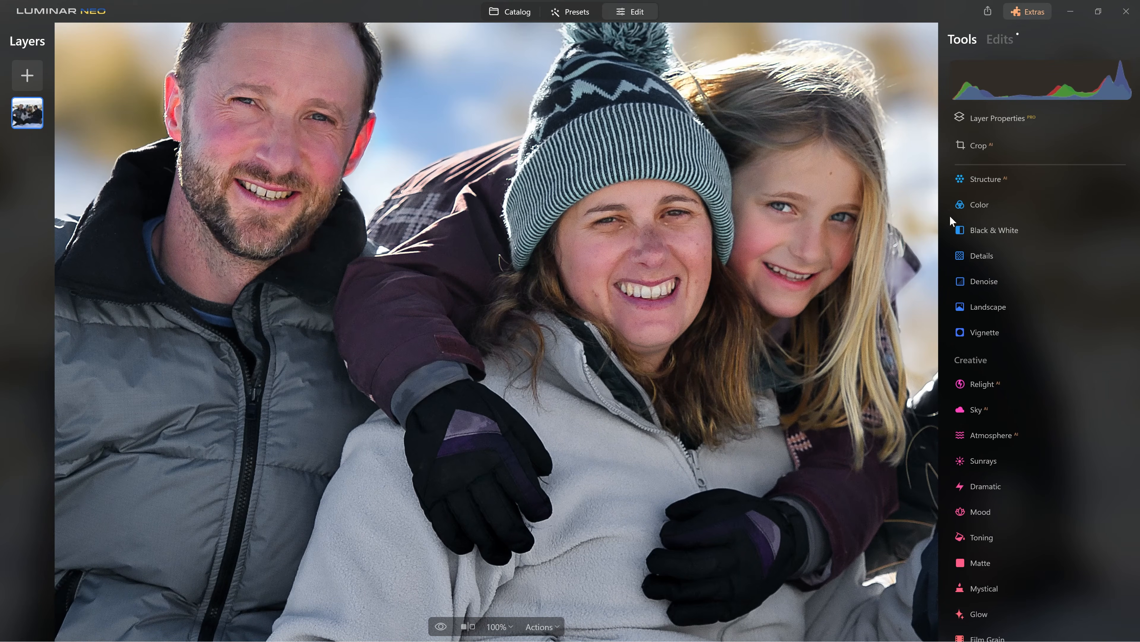
{"action": "left_click", "coordinate": [1011, 206]}
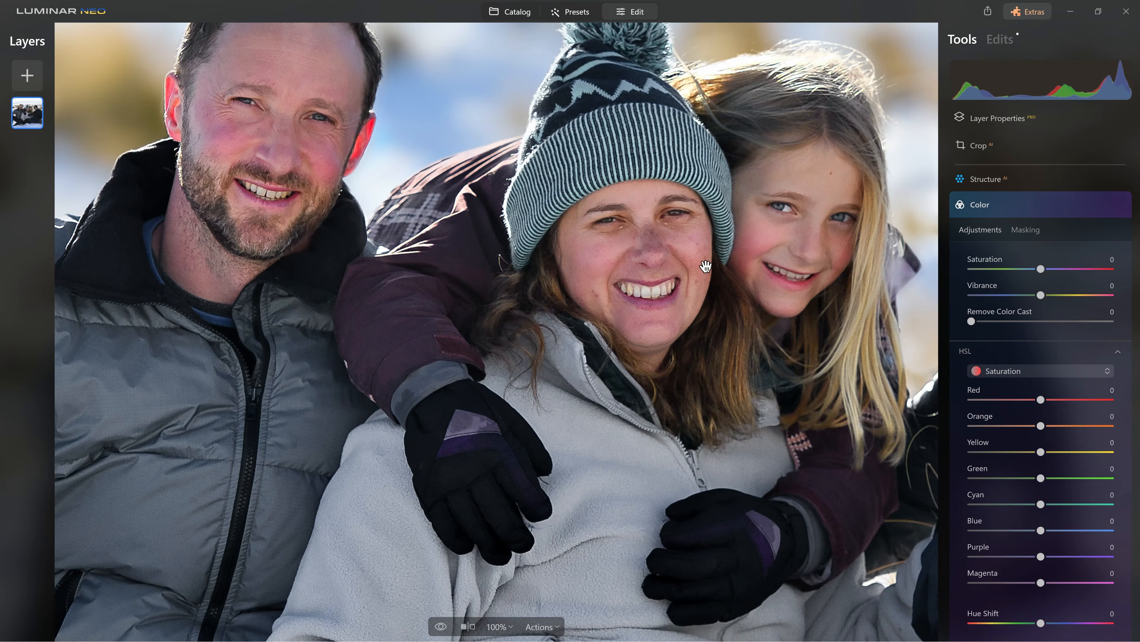
{"action": "scroll", "coordinate": [706, 266], "scroll_direction": "down", "scroll_amount": 1}
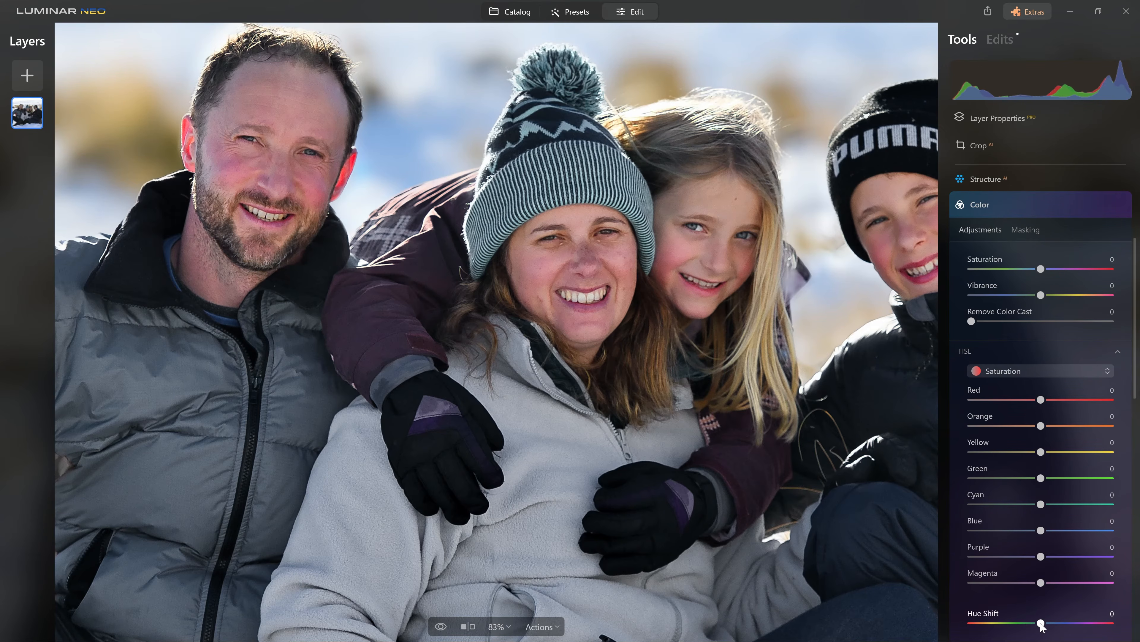
{"action": "left_click_drag", "start_coordinate": [1037, 626], "coordinate": [1060, 627]}
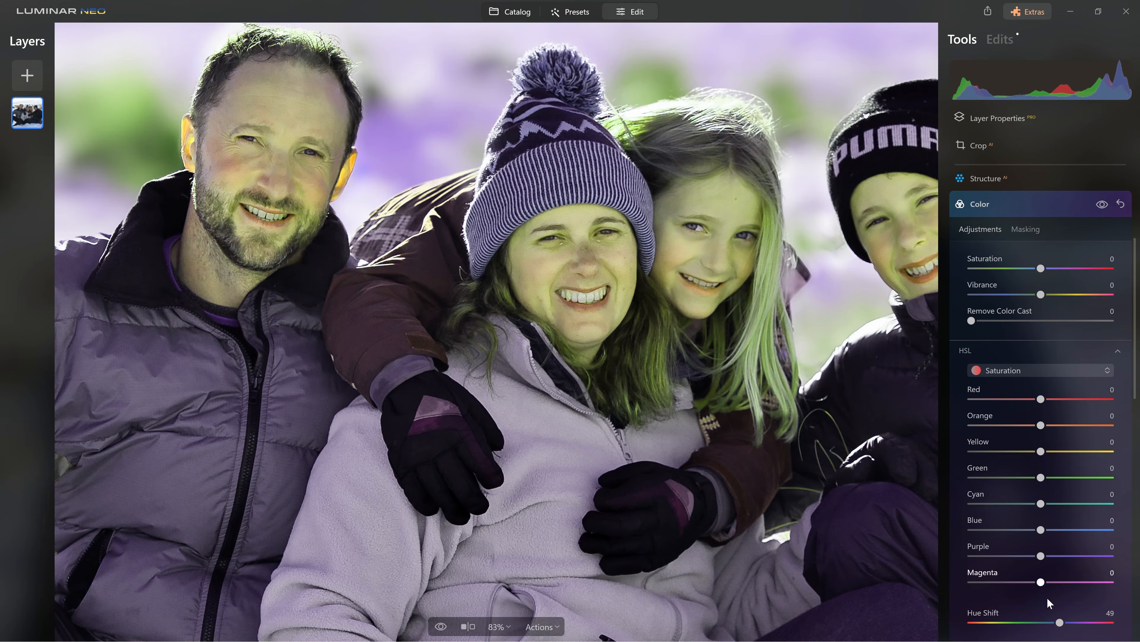
{"action": "double_click", "coordinate": [1060, 624]}
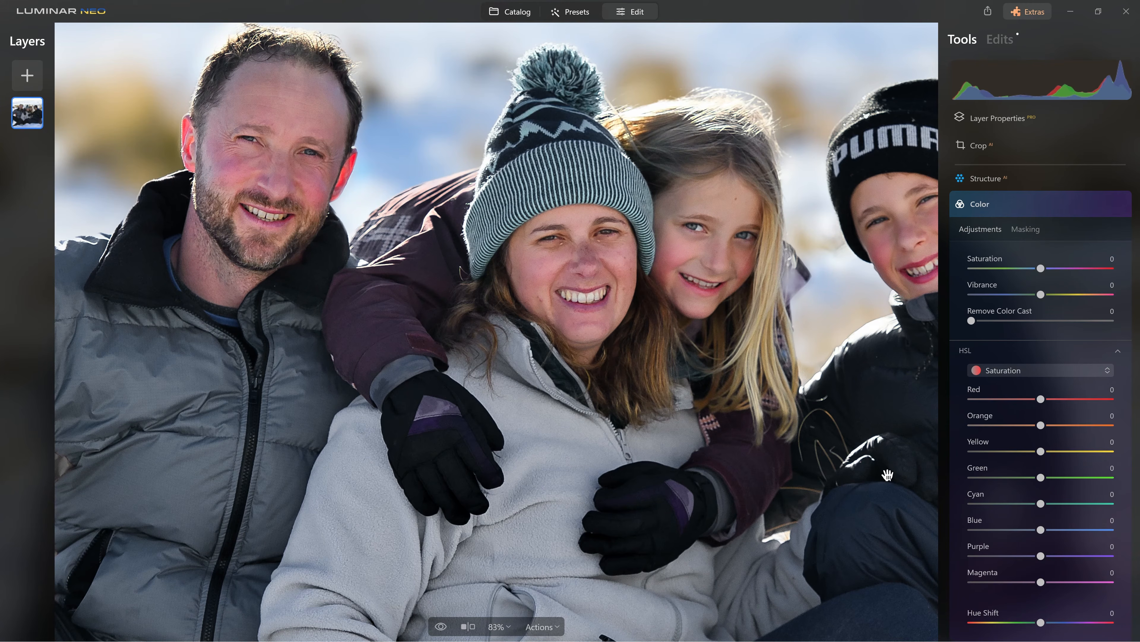
Lower the HSL Saturation of Purple to -100, Magenta to -100 and Blue to -72.
{"action": "left_click_drag", "start_coordinate": [1025, 557], "coordinate": [1007, 560]}
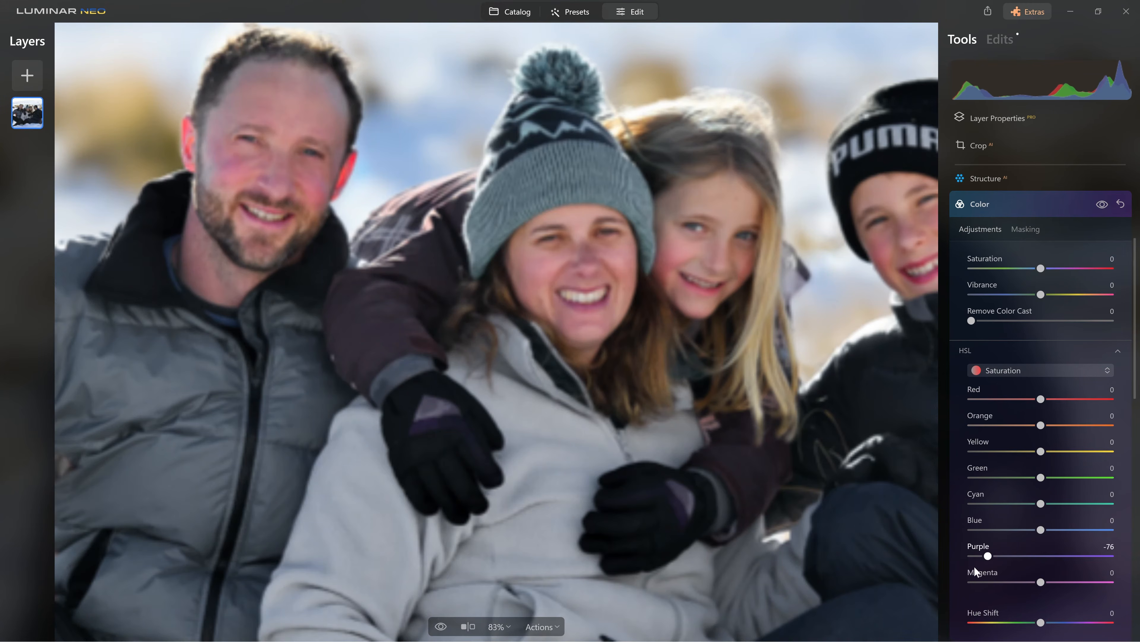
{"action": "left_click_drag", "start_coordinate": [937, 574], "coordinate": [939, 573]}
{"action": "left_click_drag", "start_coordinate": [1041, 583], "coordinate": [965, 586]}
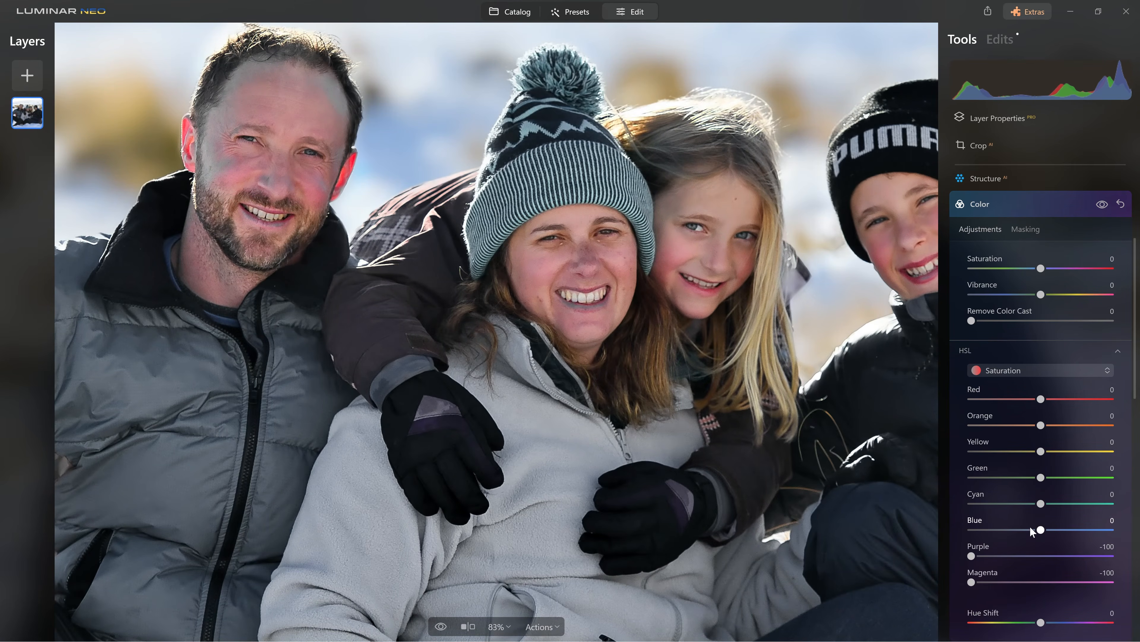
{"action": "left_click_drag", "start_coordinate": [1032, 527], "coordinate": [992, 526]}
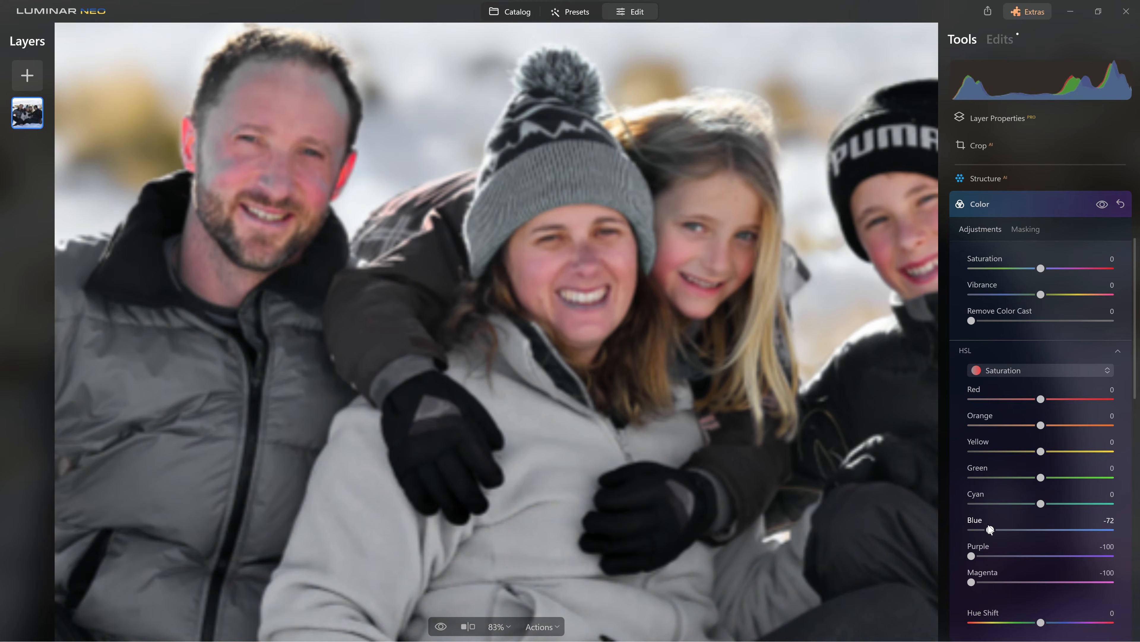
Paint a larger brush mask over the girl's maroon sleeves and shoulder to limit the Color effect to her jacket.
{"action": "left_click", "coordinate": [1025, 229]}
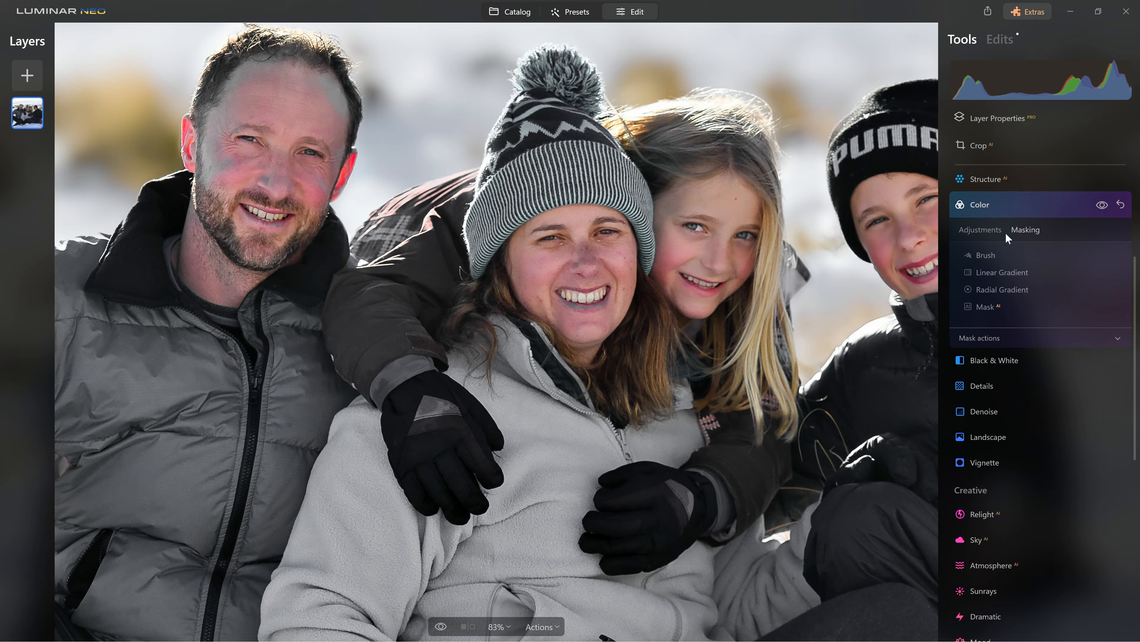
{"action": "left_click", "coordinate": [990, 253]}
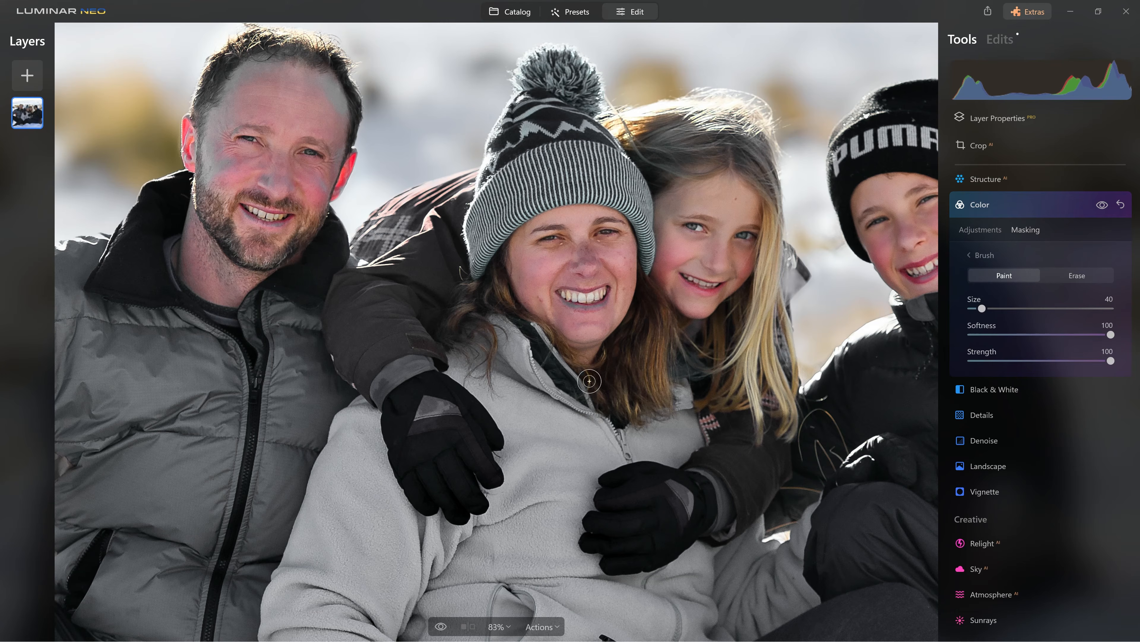
{"action": "key", "text": "bracketright"}
{"action": "key", "text": "bracketright"}
{"action": "key", "text": "bracketright"}
{"action": "key", "text": "bracketright"}
{"action": "key", "text": "bracketright"}
{"action": "key", "text": "bracketright"}
{"action": "mouse_move", "coordinate": [465, 181]}
{"action": "left_mouse_down"}
{"action": "mouse_move", "coordinate": [379, 246]}
{"action": "mouse_move", "coordinate": [342, 339]}
{"action": "mouse_move", "coordinate": [364, 369]}
{"action": "mouse_move", "coordinate": [428, 348]}
{"action": "mouse_move", "coordinate": [416, 285]}
{"action": "mouse_move", "coordinate": [449, 246]}
{"action": "mouse_move", "coordinate": [435, 299]}
{"action": "mouse_move", "coordinate": [436, 217]}
{"action": "mouse_move", "coordinate": [377, 337]}
{"action": "mouse_move", "coordinate": [395, 317]}
{"action": "mouse_move", "coordinate": [405, 397]}
{"action": "mouse_move", "coordinate": [450, 394]}
{"action": "mouse_move", "coordinate": [424, 422]}
{"action": "mouse_move", "coordinate": [400, 378]}
{"action": "left_mouse_up"}
{"action": "mouse_move", "coordinate": [636, 482]}
{"action": "left_mouse_down"}
{"action": "mouse_move", "coordinate": [700, 504]}
{"action": "mouse_move", "coordinate": [674, 496]}
{"action": "mouse_move", "coordinate": [727, 491]}
{"action": "mouse_move", "coordinate": [743, 450]}
{"action": "mouse_move", "coordinate": [717, 473]}
{"action": "mouse_move", "coordinate": [722, 417]}
{"action": "mouse_move", "coordinate": [707, 385]}
{"action": "mouse_move", "coordinate": [741, 494]}
{"action": "mouse_move", "coordinate": [760, 438]}
{"action": "mouse_move", "coordinate": [757, 510]}
{"action": "left_mouse_up"}
{"action": "left_click_drag", "start_coordinate": [814, 266], "coordinate": [794, 283]}
Refine the jacket mask with brush sizes of 16 and 28 on the narrow areas beside the girl's and woman's hair.
{"action": "scroll", "coordinate": [778, 322], "scroll_direction": "down", "scroll_amount": 7}
{"action": "left_click_drag", "start_coordinate": [794, 369], "coordinate": [777, 319]}
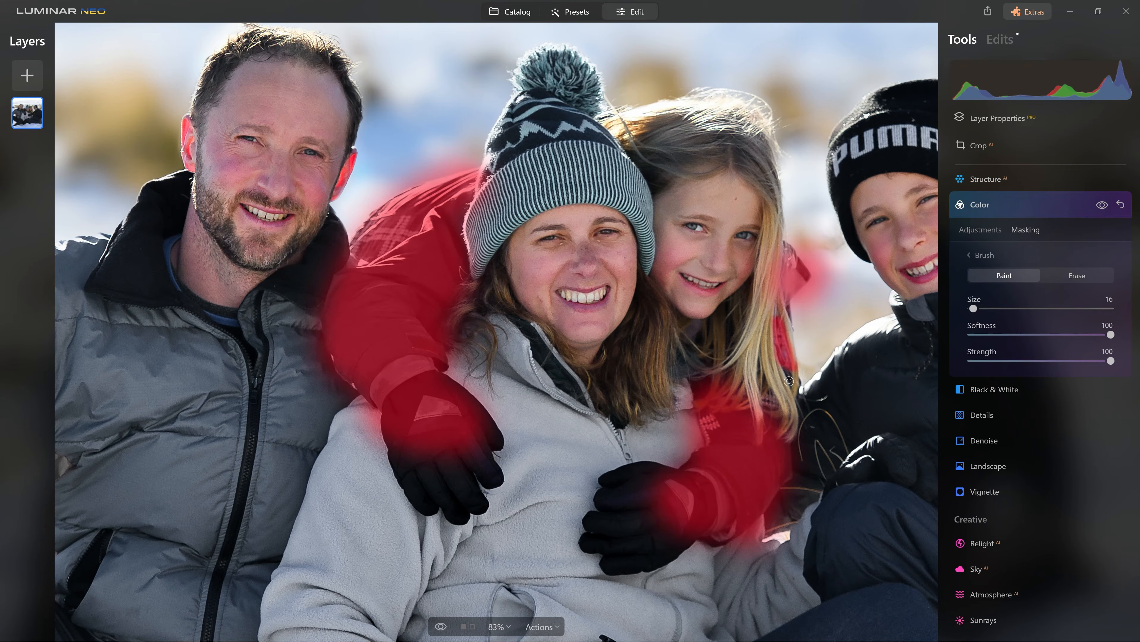
{"action": "scroll", "coordinate": [773, 400], "scroll_direction": "up", "scroll_amount": 1}
{"action": "left_click_drag", "start_coordinate": [777, 407], "coordinate": [763, 413]}
{"action": "mouse_move", "coordinate": [701, 327]}
{"action": "left_mouse_down"}
{"action": "mouse_move", "coordinate": [691, 328]}
{"action": "mouse_move", "coordinate": [719, 383]}
{"action": "left_mouse_up"}
Try painting the Color mask over the hiking boot's pink laces with a brush size of 112.
{"action": "key", "text": "ctrl+0"}
{"action": "left_click", "coordinate": [501, 623]}
{"action": "left_click", "coordinate": [502, 623]}
{"action": "left_click", "coordinate": [502, 623]}
{"action": "left_click", "coordinate": [510, 546]}
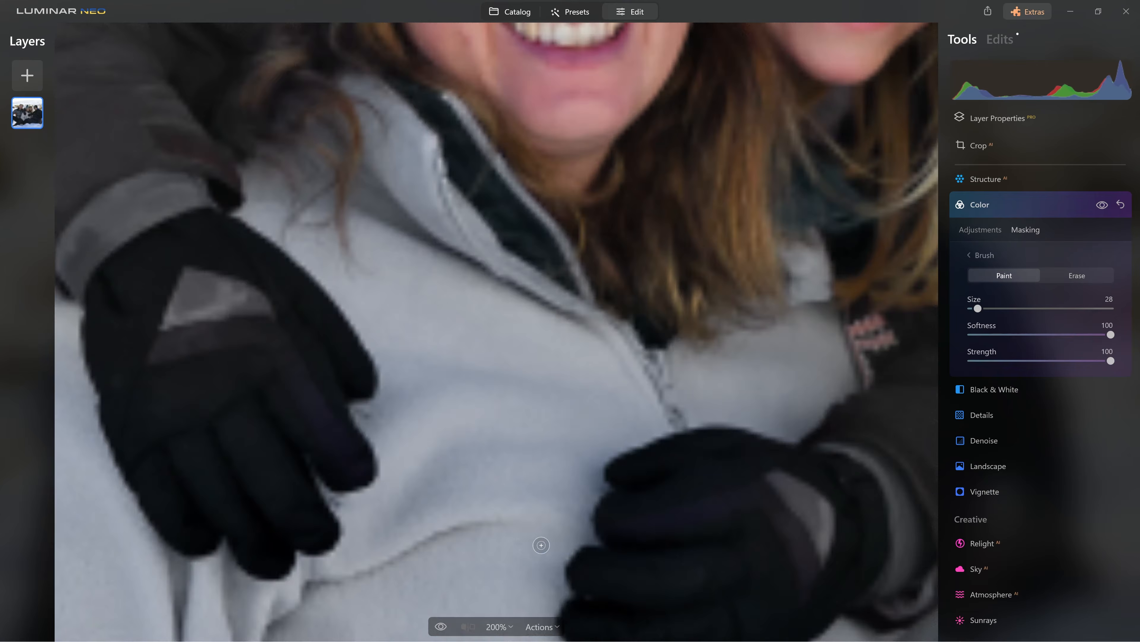
{"action": "left_click_drag", "start_coordinate": [751, 446], "coordinate": [287, 163]}
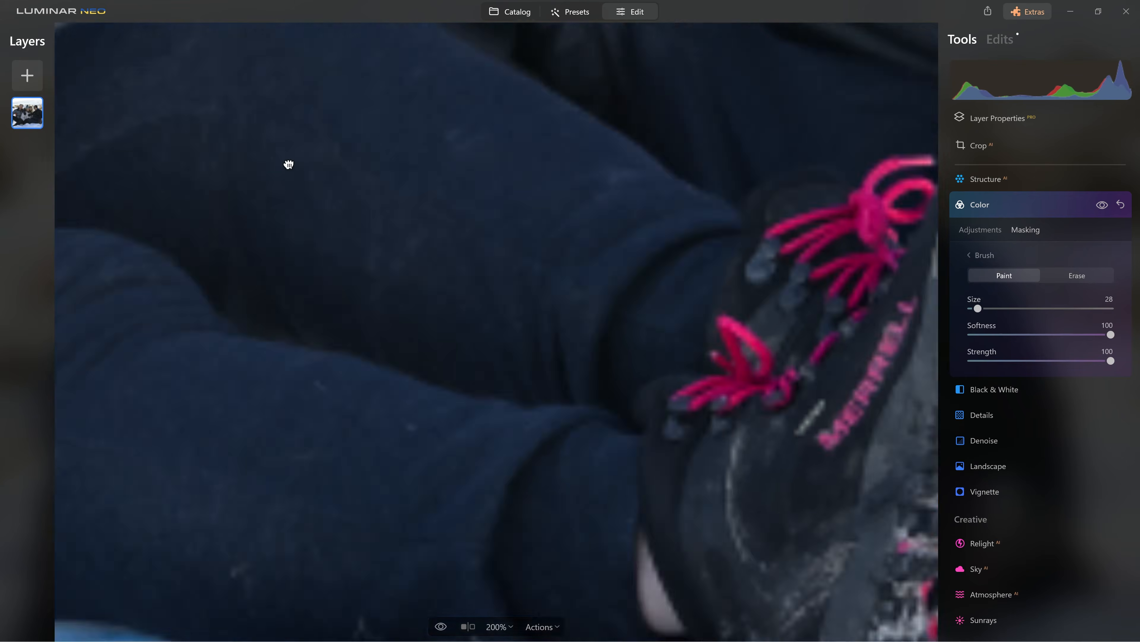
{"action": "left_click_drag", "start_coordinate": [647, 342], "coordinate": [303, 189]}
{"action": "left_click_drag", "start_coordinate": [718, 288], "coordinate": [306, 362]}
{"action": "scroll", "coordinate": [547, 355], "scroll_direction": "up", "scroll_amount": 6}
{"action": "mouse_move", "coordinate": [546, 380]}
{"action": "left_mouse_down"}
{"action": "mouse_move", "coordinate": [574, 328]}
{"action": "mouse_move", "coordinate": [592, 340]}
{"action": "mouse_move", "coordinate": [586, 314]}
{"action": "mouse_move", "coordinate": [584, 364]}
{"action": "mouse_move", "coordinate": [502, 359]}
{"action": "mouse_move", "coordinate": [635, 359]}
{"action": "mouse_move", "coordinate": [652, 376]}
{"action": "mouse_move", "coordinate": [623, 340]}
{"action": "mouse_move", "coordinate": [529, 367]}
{"action": "mouse_move", "coordinate": [855, 359]}
{"action": "left_mouse_up"}
{"action": "left_click_drag", "start_coordinate": [544, 123], "coordinate": [537, 232]}
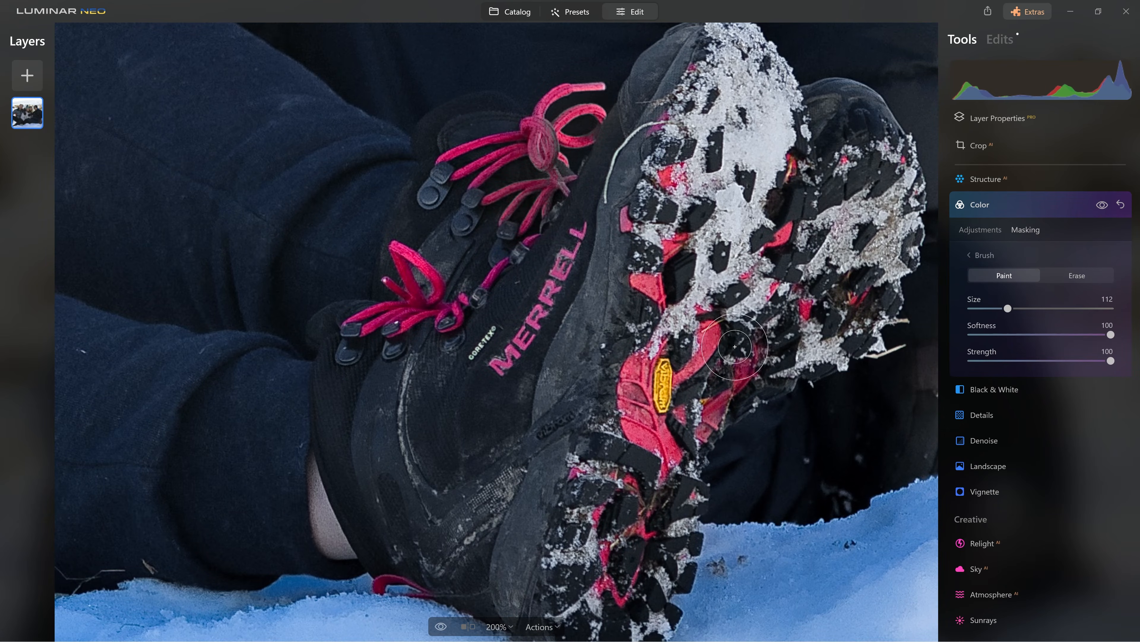
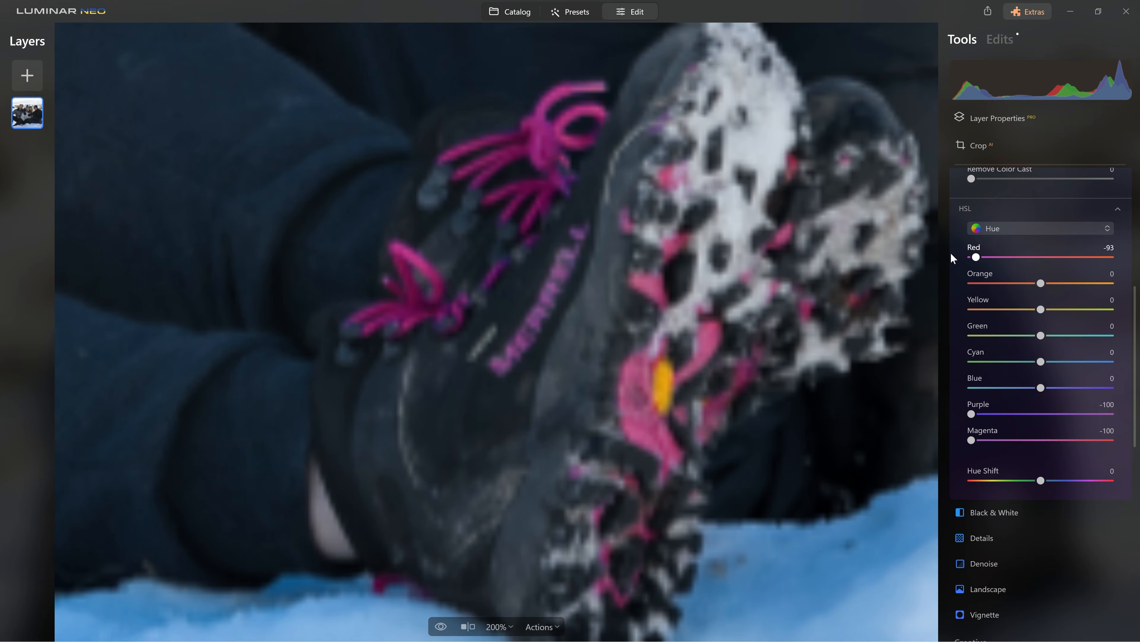
Reset the HSL Hue values of Red, Magenta and Purple to 0.
{"action": "double_click", "coordinate": [971, 257]}
{"action": "double_click", "coordinate": [971, 440]}
{"action": "double_click", "coordinate": [972, 414]}
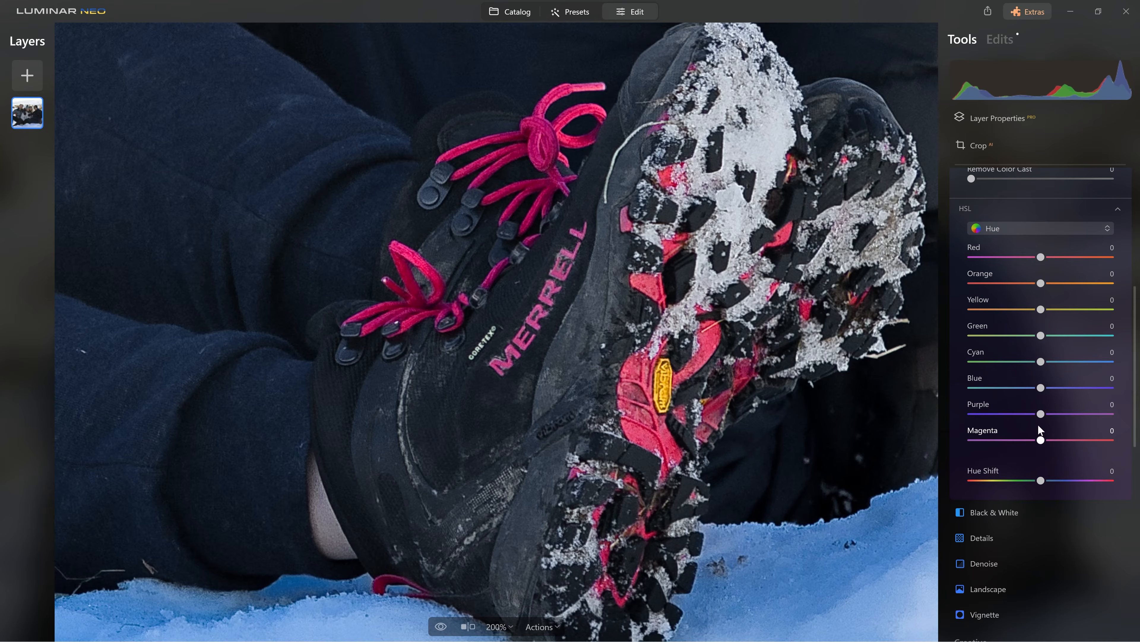
Set the Color tool's Hue Shift to -106, testing -84 first, and inspect the recolored boot laces.
{"action": "left_click_drag", "start_coordinate": [1036, 480], "coordinate": [1005, 482]}
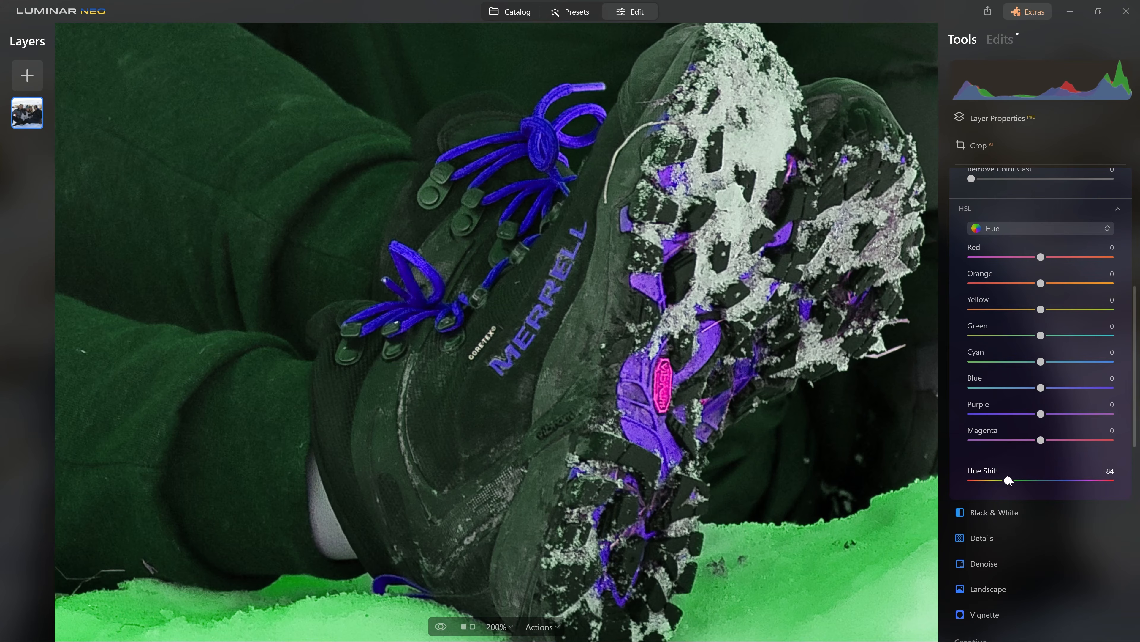
{"action": "left_click_drag", "start_coordinate": [1005, 483], "coordinate": [1000, 482]}
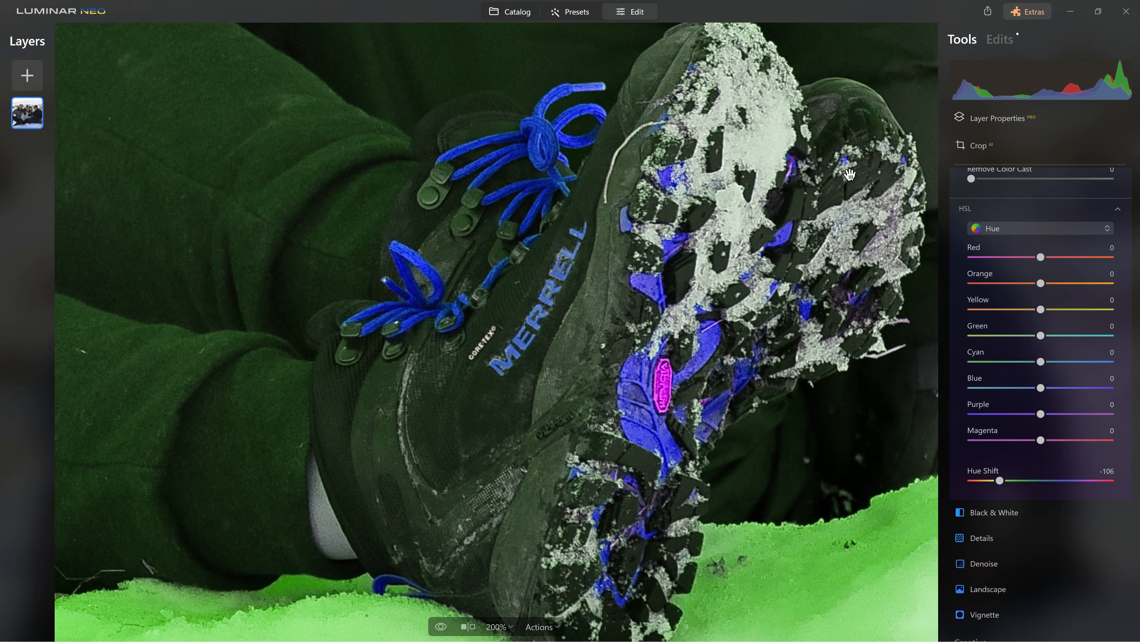
{"action": "scroll", "coordinate": [606, 359], "scroll_direction": "down", "scroll_amount": 5}
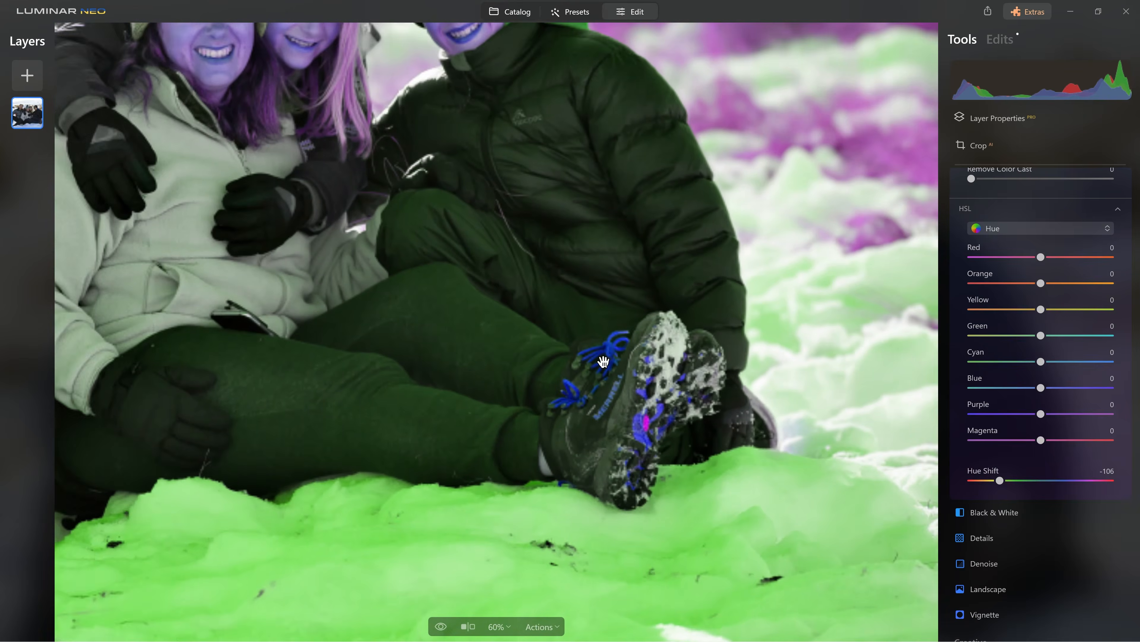
{"action": "scroll", "coordinate": [603, 361], "scroll_direction": "up", "scroll_amount": 5}
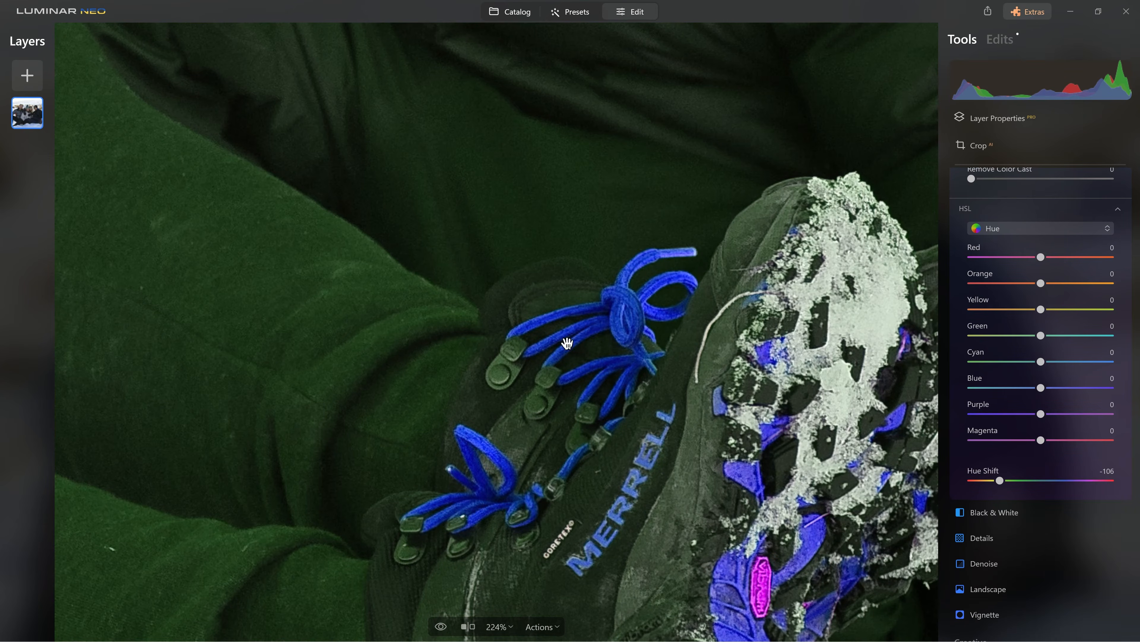
Limit the hue shift to the boot's laces and MERRELL lettering with a painted brush mask, and enlarge the brush to size 178.
{"action": "scroll", "coordinate": [1024, 255], "scroll_direction": "up", "scroll_amount": 5}
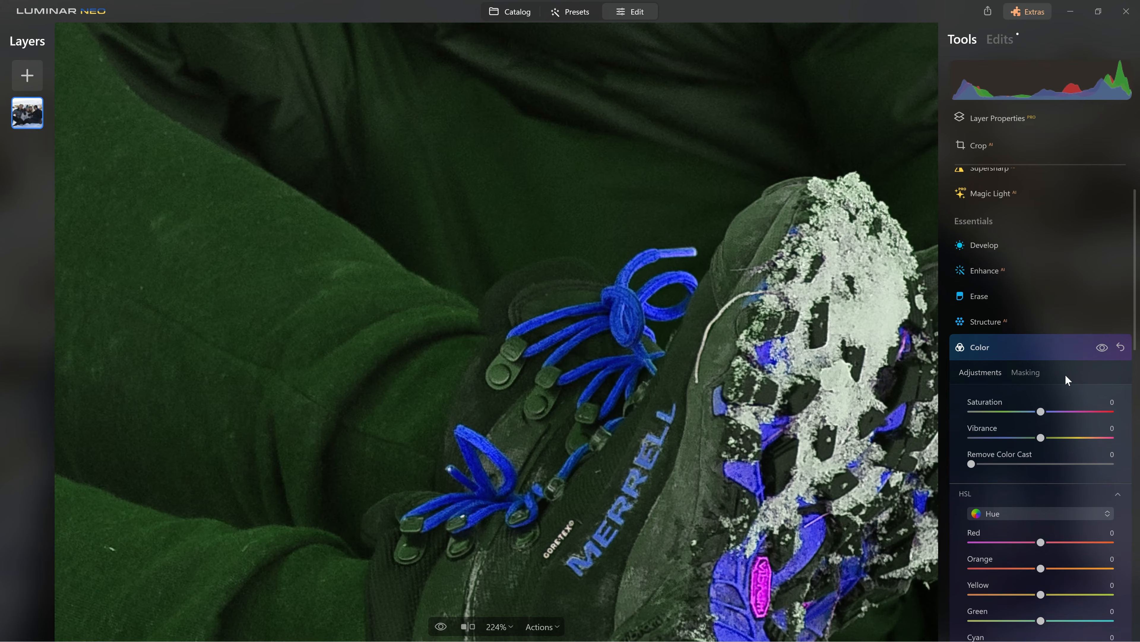
{"action": "left_click", "coordinate": [1028, 371]}
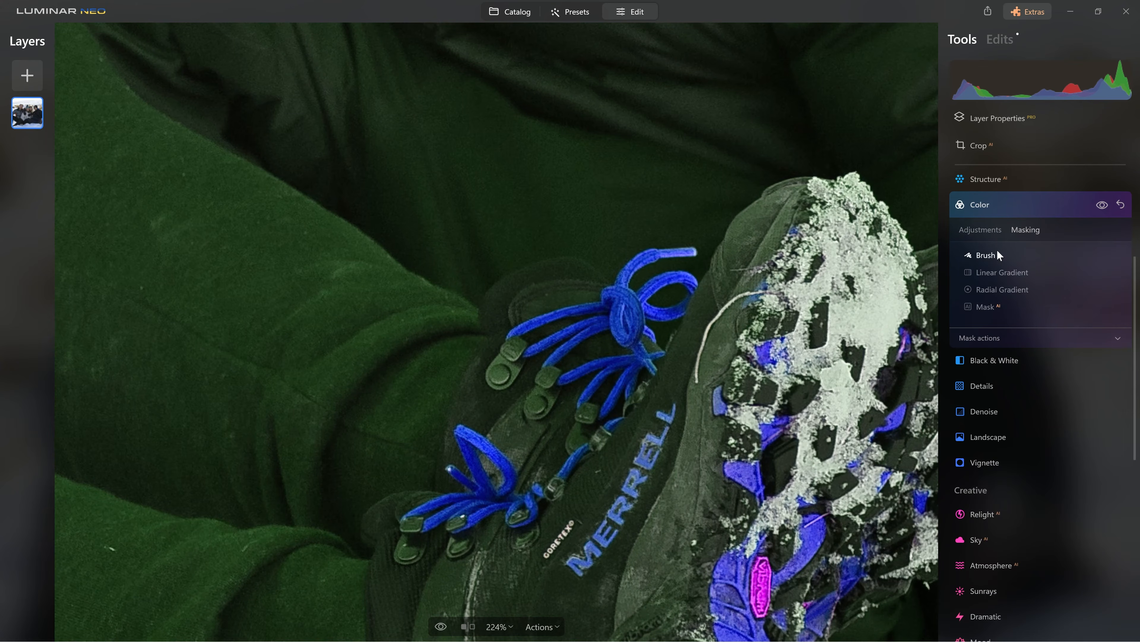
{"action": "left_click", "coordinate": [971, 256]}
{"action": "key", "text": "bracketleft"}
{"action": "key", "text": "bracketleft"}
{"action": "key", "text": "bracketleft"}
{"action": "key", "text": "bracketleft"}
{"action": "key", "text": "bracketleft"}
{"action": "key", "text": "bracketleft"}
{"action": "key", "text": "bracketleft"}
{"action": "key", "text": "bracketleft"}
{"action": "key", "text": "bracketleft"}
{"action": "mouse_move", "coordinate": [687, 251]}
{"action": "left_mouse_down"}
{"action": "mouse_move", "coordinate": [642, 260]}
{"action": "mouse_move", "coordinate": [619, 298]}
{"action": "mouse_move", "coordinate": [652, 296]}
{"action": "mouse_move", "coordinate": [530, 364]}
{"action": "mouse_move", "coordinate": [637, 388]}
{"action": "mouse_move", "coordinate": [581, 522]}
{"action": "mouse_move", "coordinate": [471, 484]}
{"action": "mouse_move", "coordinate": [449, 460]}
{"action": "mouse_move", "coordinate": [479, 452]}
{"action": "mouse_move", "coordinate": [484, 331]}
{"action": "mouse_move", "coordinate": [692, 409]}
{"action": "left_mouse_up"}
{"action": "key", "text": "bracketright"}
{"action": "key", "text": "bracketright"}
{"action": "key", "text": "bracketright"}
{"action": "key", "text": "bracketright"}
{"action": "key", "text": "bracketright"}
{"action": "key", "text": "bracketright"}
{"action": "key", "text": "bracketright"}
{"action": "key", "text": "bracketright"}
{"action": "key", "text": "bracketright"}
{"action": "key", "text": "bracketright"}
{"action": "key", "text": "bracketright"}
{"action": "key", "text": "bracketright"}
{"action": "key", "text": "bracketright"}
{"action": "key", "text": "bracketright"}
{"action": "key", "text": "bracketright"}
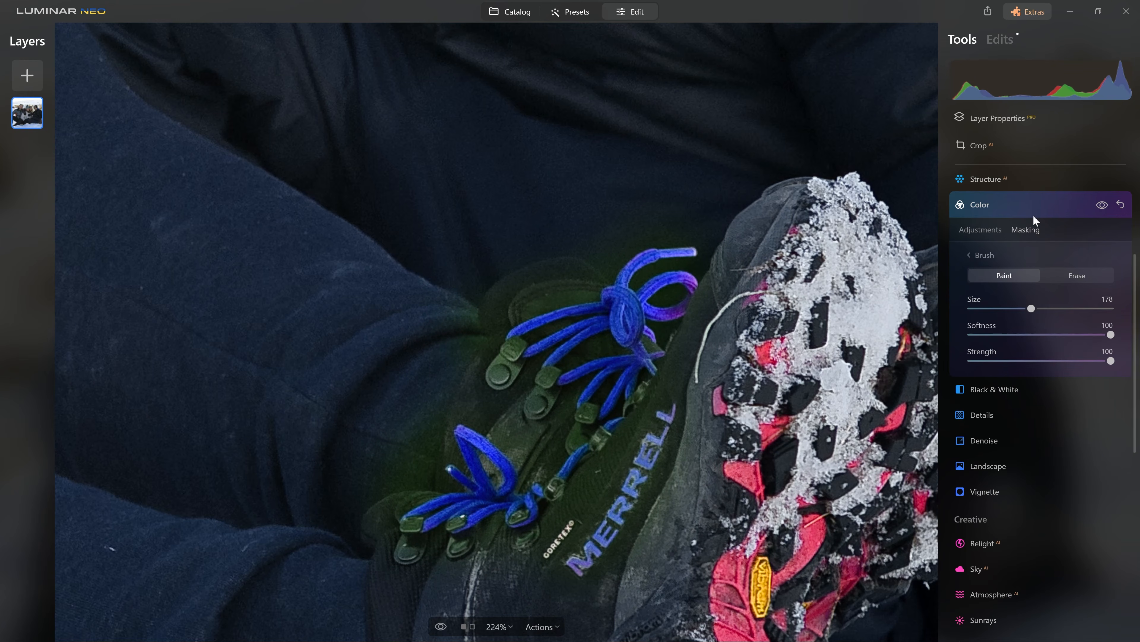
Set the HSL saturation of Yellow, Green, Cyan and Blue to -100 in the boot's Color edit to remove the green cast.
{"action": "left_click", "coordinate": [990, 230]}
{"action": "scroll", "coordinate": [994, 256], "scroll_direction": "down", "scroll_amount": 3}
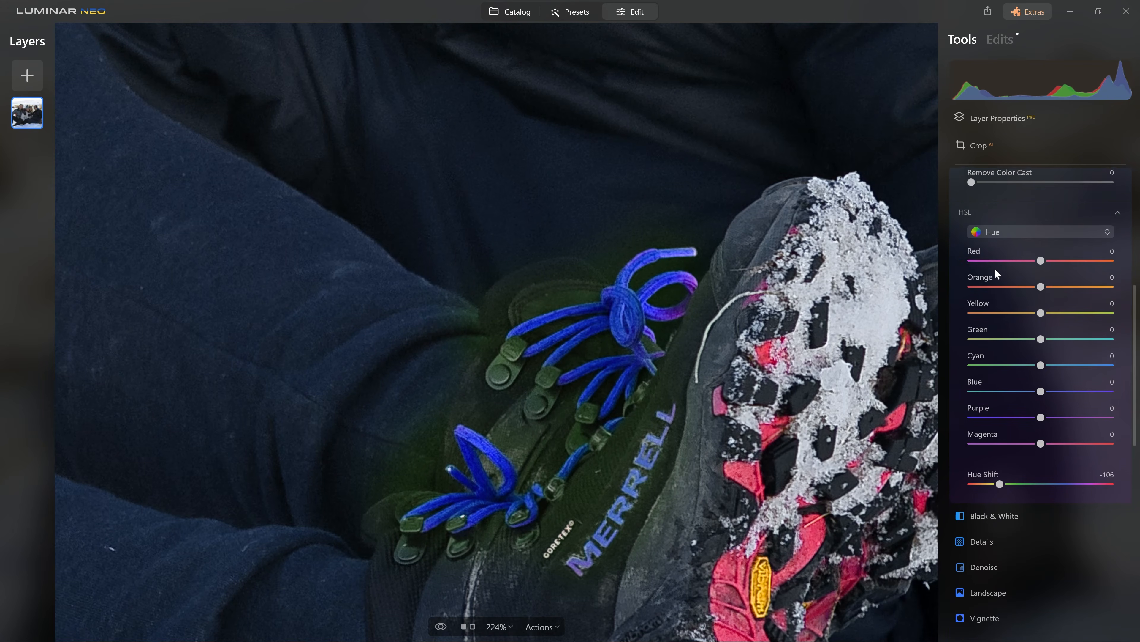
{"action": "left_click", "coordinate": [1038, 228]}
{"action": "left_click", "coordinate": [1027, 265]}
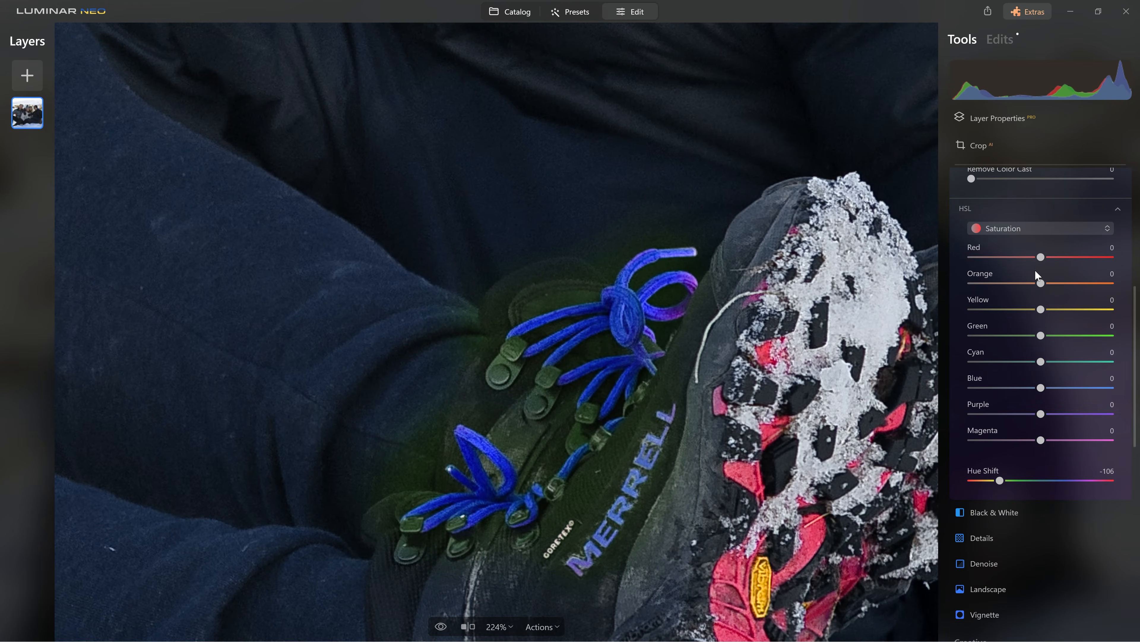
{"action": "left_click_drag", "start_coordinate": [1041, 336], "coordinate": [971, 361]}
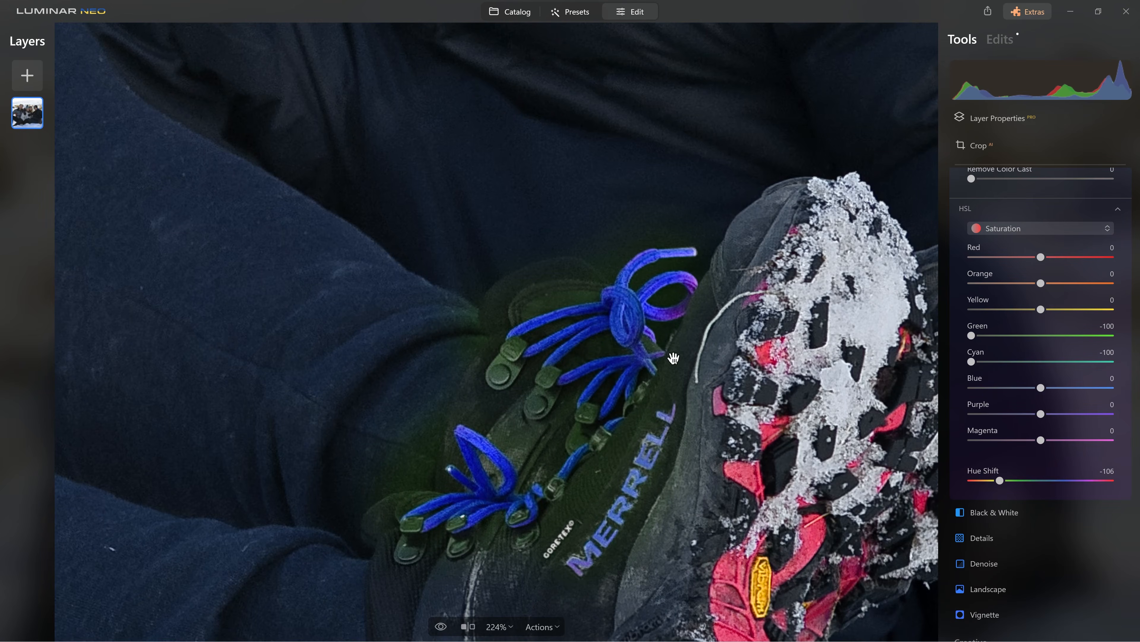
{"action": "left_click_drag", "start_coordinate": [1025, 310], "coordinate": [965, 310]}
{"action": "left_click_drag", "start_coordinate": [1031, 387], "coordinate": [1018, 387]}
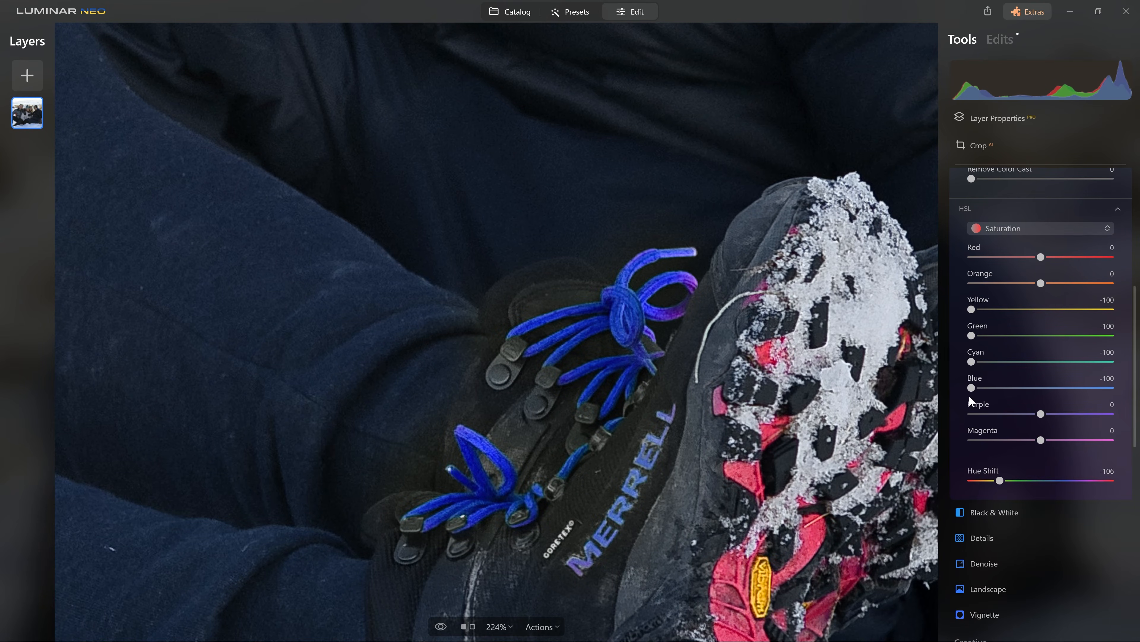
Test the Blue saturation at both extremes, up to 99, and return it to -100.
{"action": "left_click_drag", "start_coordinate": [979, 387], "coordinate": [1046, 390]}
{"action": "left_click_drag", "start_coordinate": [1023, 341], "coordinate": [1039, 336]}
{"action": "left_click_drag", "start_coordinate": [1036, 387], "coordinate": [1000, 389]}
{"action": "double_click", "coordinate": [974, 388]}
{"action": "left_click_drag", "start_coordinate": [1042, 388], "coordinate": [1110, 388]}
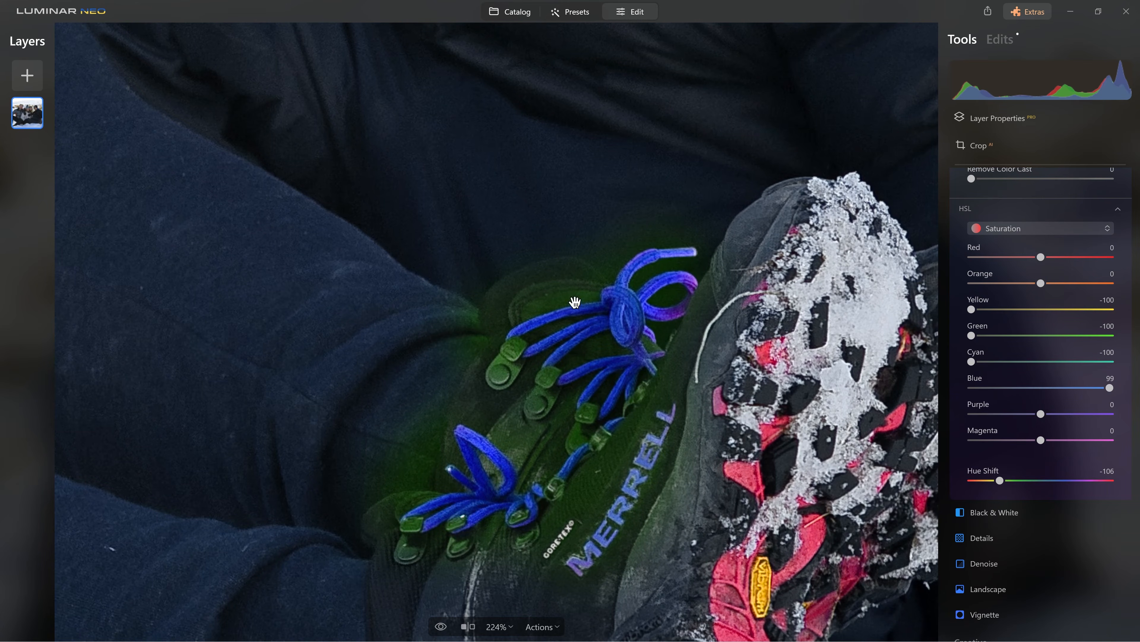
{"action": "left_click_drag", "start_coordinate": [1110, 388], "coordinate": [941, 399]}
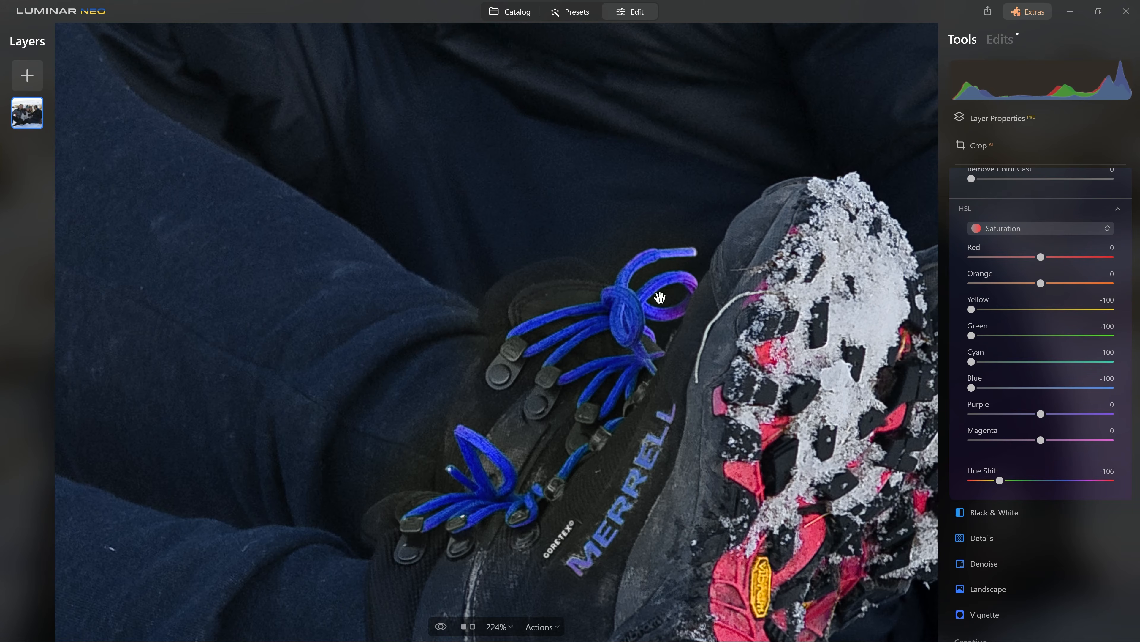
Extend the Color mask over the pink parts of the boot's sole with a size 46 brush, and compare before and after.
{"action": "left_click", "coordinate": [1022, 224]}
{"action": "left_click", "coordinate": [1020, 230]}
{"action": "scroll", "coordinate": [1020, 232], "scroll_direction": "up", "scroll_amount": 3}
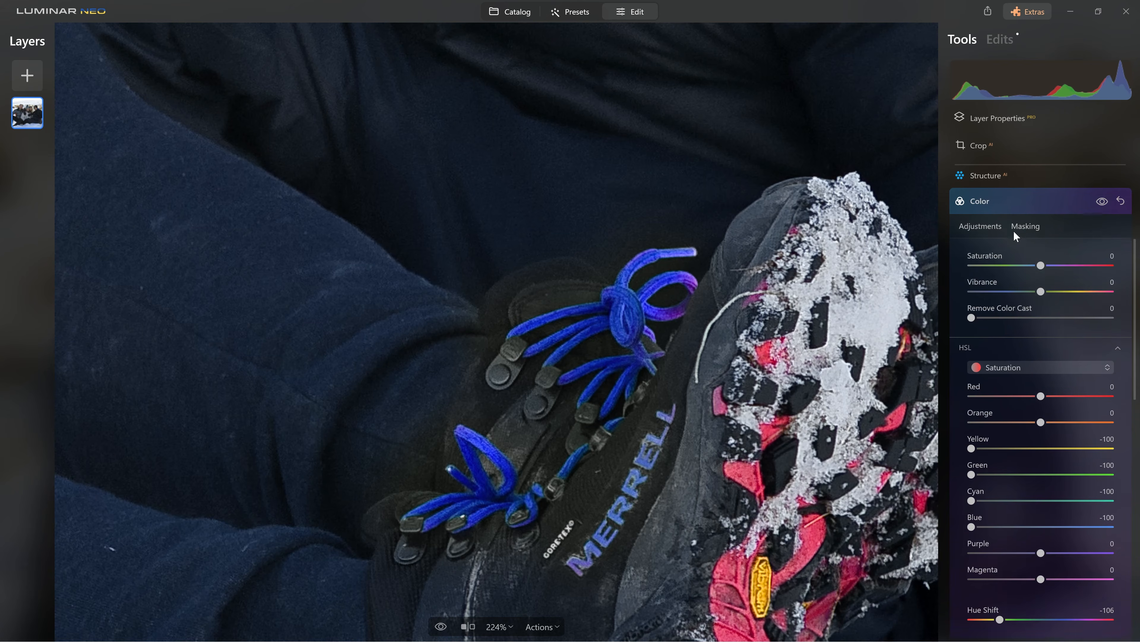
{"action": "left_click", "coordinate": [1025, 229]}
{"action": "mouse_move", "coordinate": [514, 368]}
{"action": "left_mouse_down"}
{"action": "mouse_move", "coordinate": [584, 364]}
{"action": "mouse_move", "coordinate": [763, 260]}
{"action": "left_mouse_up"}
{"action": "mouse_move", "coordinate": [749, 390]}
{"action": "left_mouse_down"}
{"action": "mouse_move", "coordinate": [746, 540]}
{"action": "mouse_move", "coordinate": [756, 546]}
{"action": "left_mouse_up"}
{"action": "mouse_move", "coordinate": [786, 327]}
{"action": "left_mouse_down"}
{"action": "mouse_move", "coordinate": [763, 484]}
{"action": "mouse_move", "coordinate": [681, 273]}
{"action": "left_mouse_up"}
{"action": "mouse_move", "coordinate": [741, 319]}
{"action": "left_mouse_down"}
{"action": "mouse_move", "coordinate": [706, 396]}
{"action": "mouse_move", "coordinate": [745, 434]}
{"action": "mouse_move", "coordinate": [674, 598]}
{"action": "mouse_move", "coordinate": [604, 504]}
{"action": "mouse_move", "coordinate": [642, 458]}
{"action": "mouse_move", "coordinate": [651, 485]}
{"action": "left_mouse_up"}
{"action": "mouse_move", "coordinate": [434, 581]}
{"action": "left_mouse_down"}
{"action": "mouse_move", "coordinate": [397, 596]}
{"action": "mouse_move", "coordinate": [475, 532]}
{"action": "left_mouse_up"}
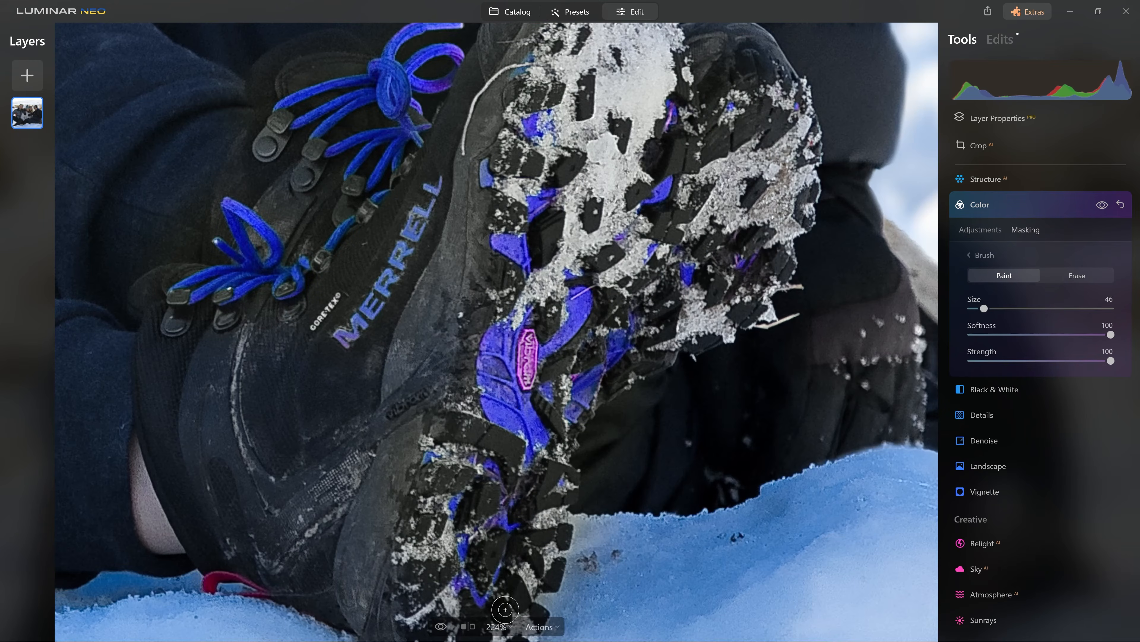
{"action": "left_click", "coordinate": [498, 626]}
{"action": "left_click", "coordinate": [511, 542]}
{"action": "left_click", "coordinate": [1107, 203]}
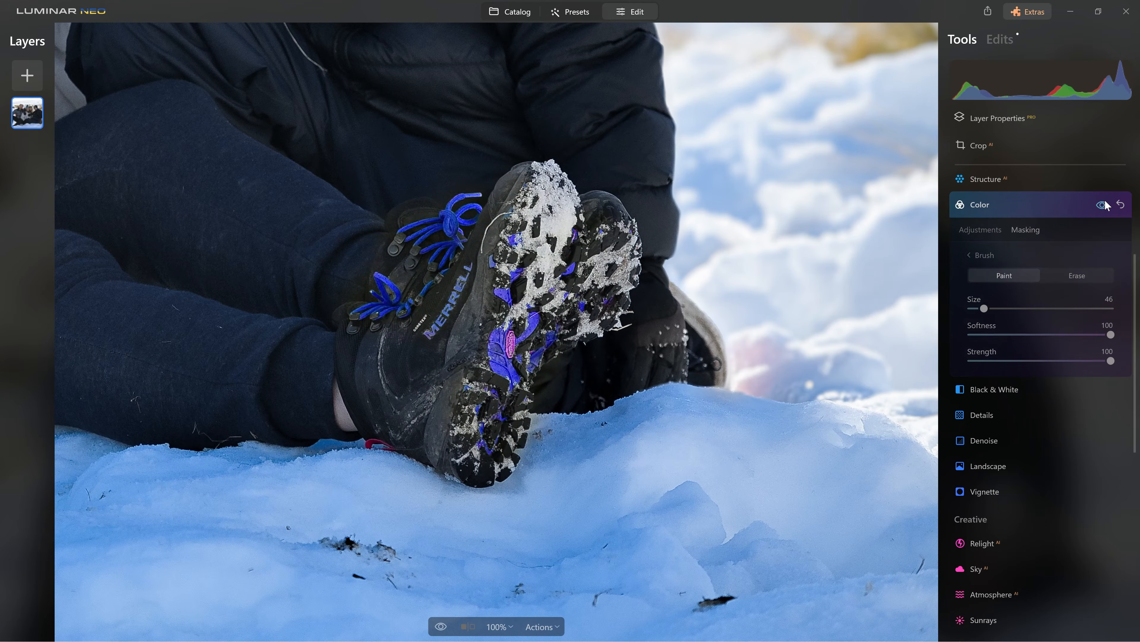
{"action": "left_click", "coordinate": [1107, 203]}
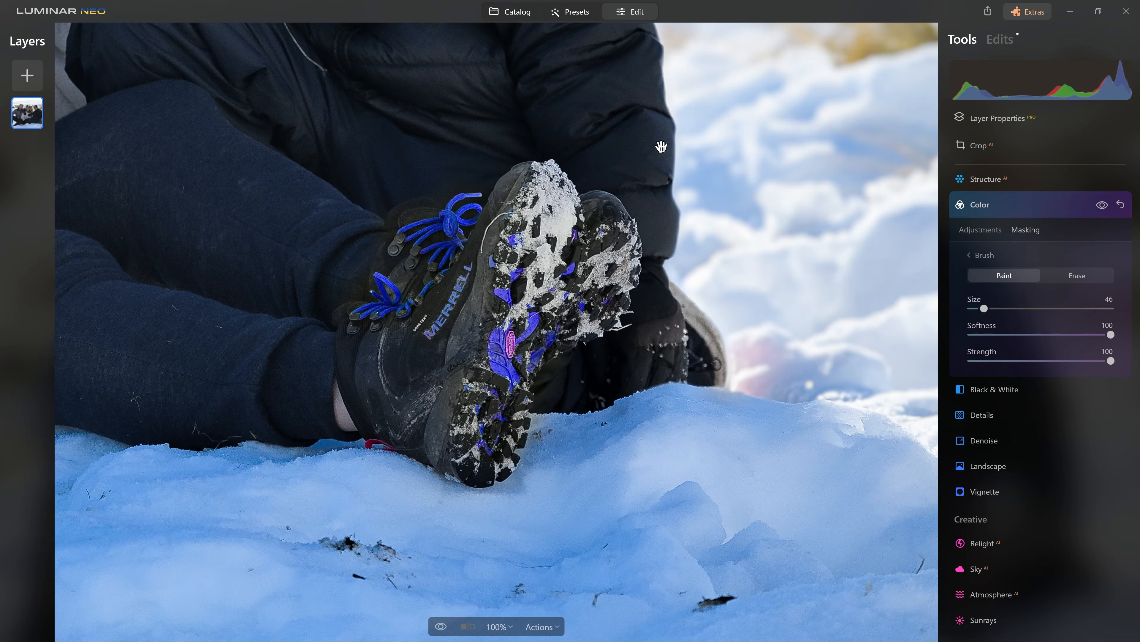
Lower the Blue saturation in a new Color edit and brush its mask over the boy's blue hood at size 46, comparing before and after.
{"action": "scroll", "coordinate": [657, 145], "scroll_direction": "up", "scroll_amount": 10}
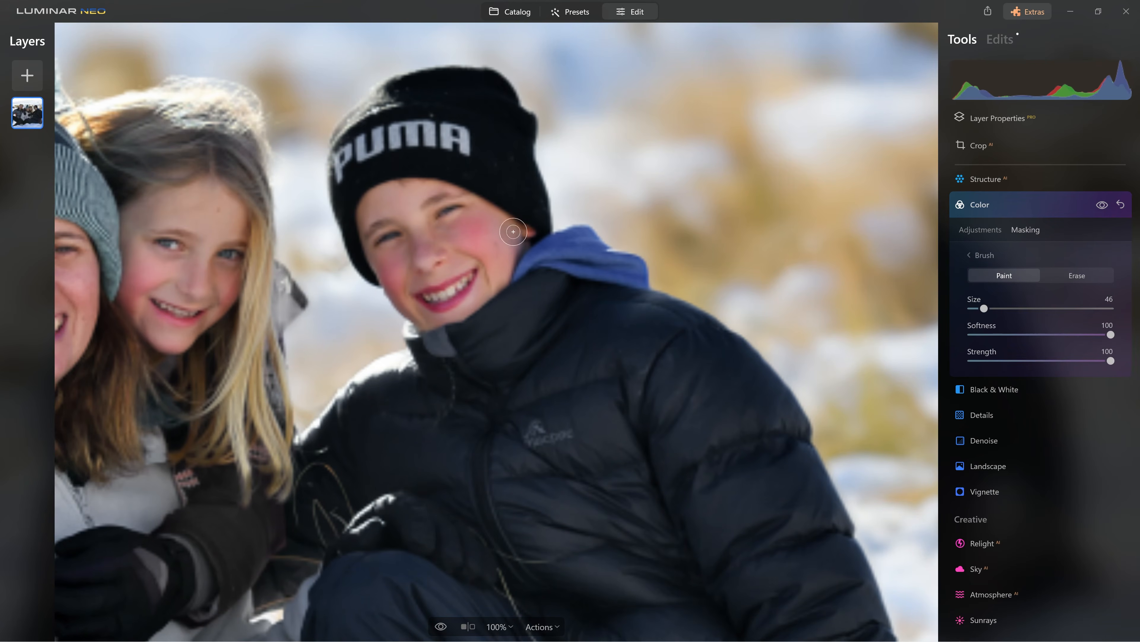
{"action": "left_click", "coordinate": [1067, 201]}
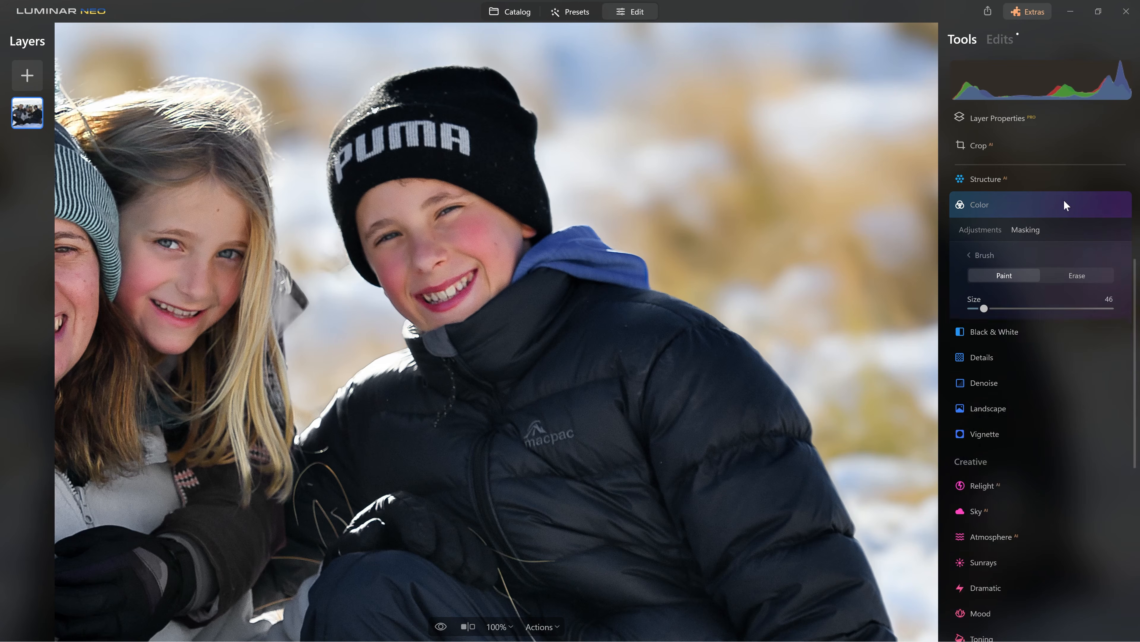
{"action": "left_click", "coordinate": [978, 205]}
{"action": "left_click", "coordinate": [1038, 371]}
{"action": "left_click", "coordinate": [1037, 375]}
{"action": "left_click_drag", "start_coordinate": [1040, 536], "coordinate": [984, 533]}
{"action": "mouse_move", "coordinate": [570, 237]}
{"action": "left_mouse_down"}
{"action": "mouse_move", "coordinate": [507, 263]}
{"action": "mouse_move", "coordinate": [618, 277]}
{"action": "mouse_move", "coordinate": [586, 254]}
{"action": "mouse_move", "coordinate": [624, 265]}
{"action": "mouse_move", "coordinate": [651, 283]}
{"action": "mouse_move", "coordinate": [653, 310]}
{"action": "left_mouse_up"}
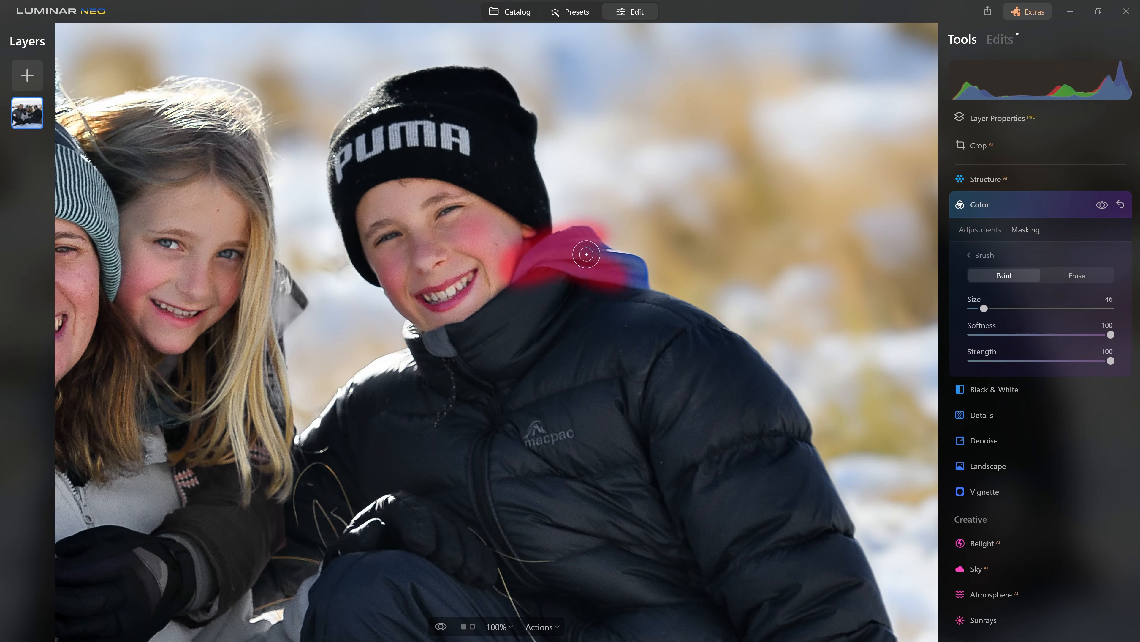
{"action": "left_click", "coordinate": [1102, 205]}
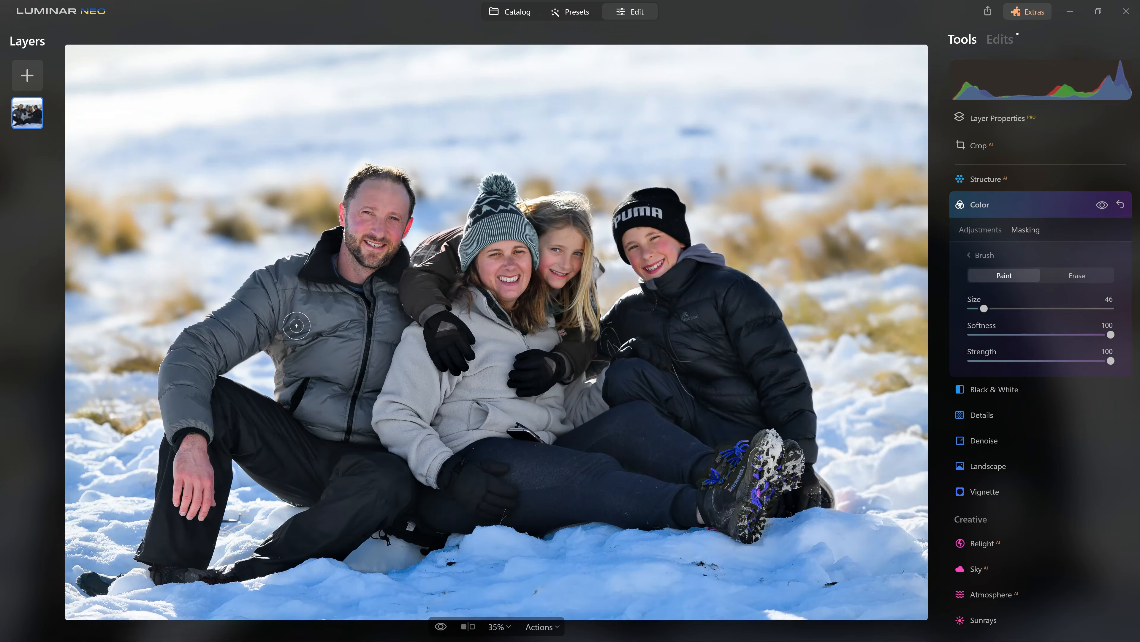
Start another Color edit for the man's flushed face, setting Red saturation to -23 and Orange saturation to 17.
{"action": "scroll", "coordinate": [322, 257], "scroll_direction": "up", "scroll_amount": 4}
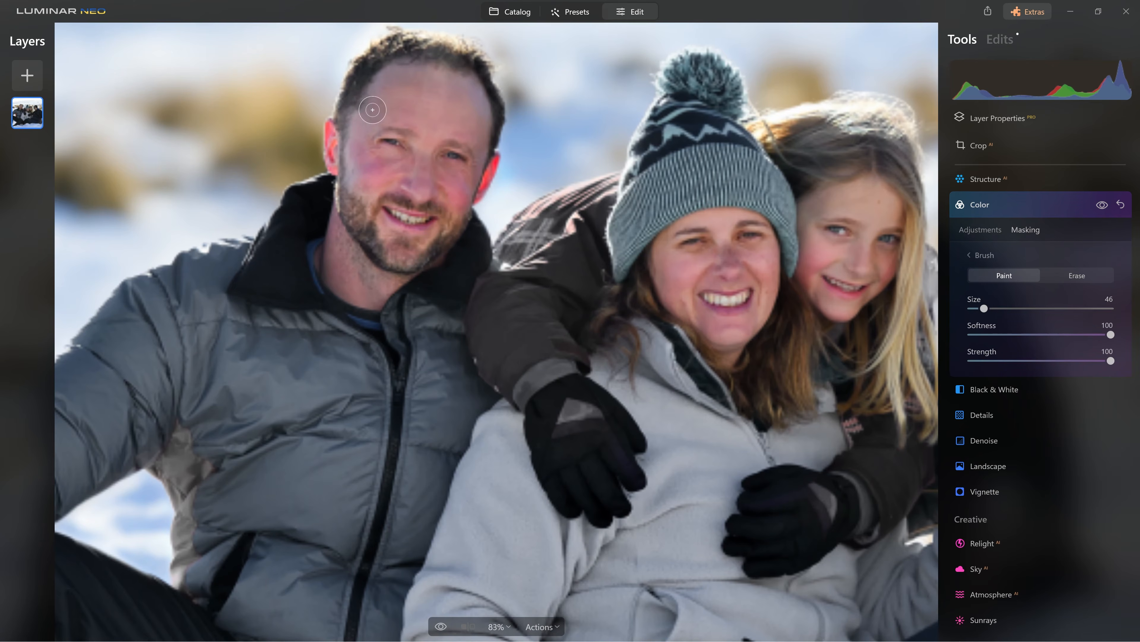
{"action": "left_click", "coordinate": [1013, 214]}
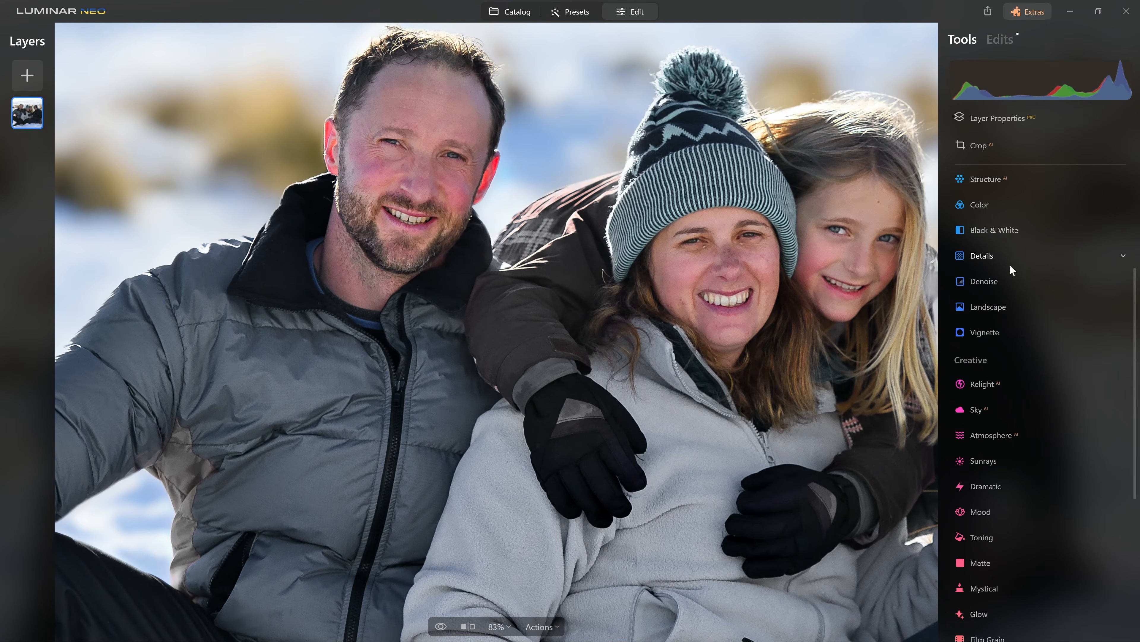
{"action": "left_click", "coordinate": [1008, 206]}
{"action": "scroll", "coordinate": [1059, 332], "scroll_direction": "down", "scroll_amount": 3}
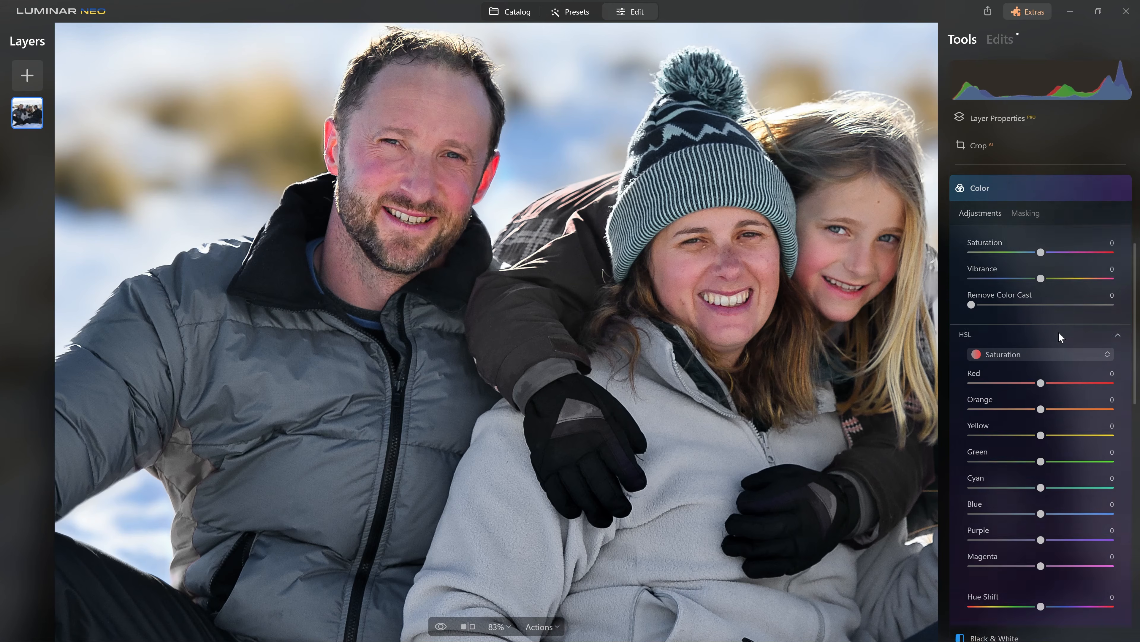
{"action": "left_click_drag", "start_coordinate": [1039, 257], "coordinate": [1033, 257]}
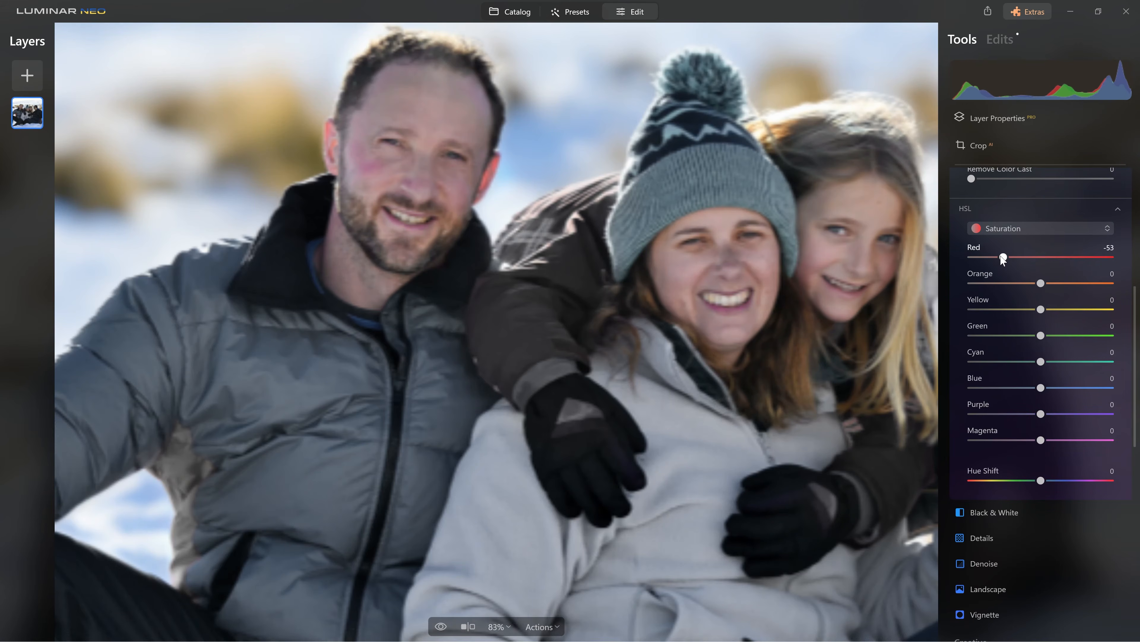
{"action": "left_click_drag", "start_coordinate": [976, 257], "coordinate": [1026, 259]}
{"action": "left_click_drag", "start_coordinate": [1041, 283], "coordinate": [1047, 284]}
Test a Red hue shift on the man's skin, and set the saturation of Red to -28 and Orange to 0.
{"action": "left_click", "coordinate": [1020, 229]}
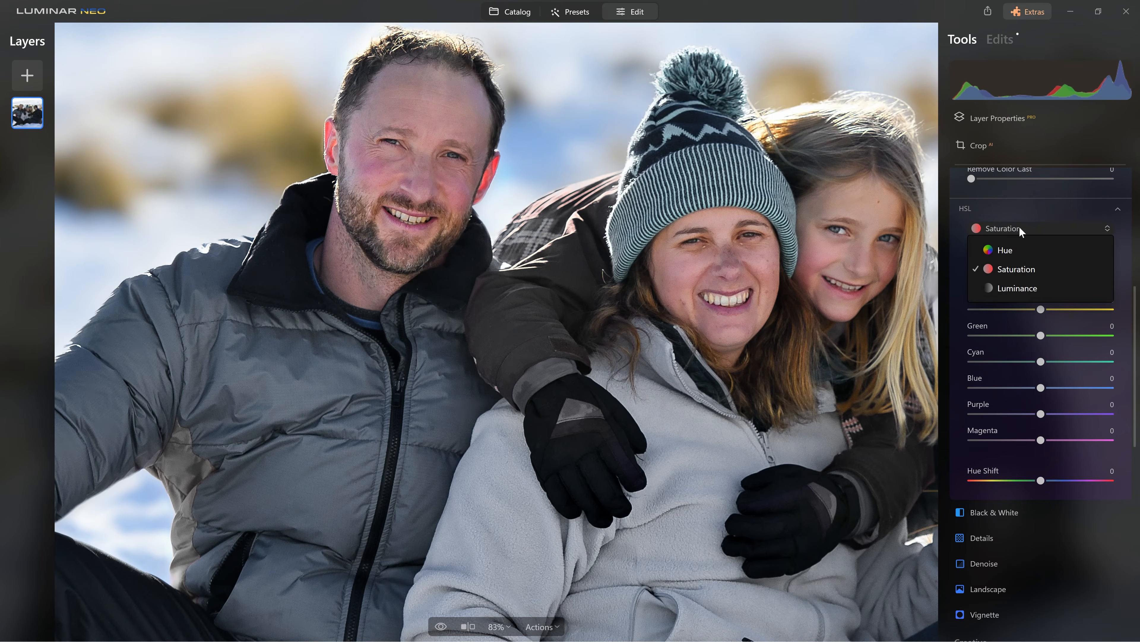
{"action": "left_click", "coordinate": [1011, 247]}
{"action": "mouse_move", "coordinate": [1041, 257]}
{"action": "left_mouse_down"}
{"action": "mouse_move", "coordinate": [975, 255]}
{"action": "mouse_move", "coordinate": [1134, 261]}
{"action": "mouse_move", "coordinate": [1040, 257]}
{"action": "left_mouse_up"}
{"action": "left_click", "coordinate": [1043, 232]}
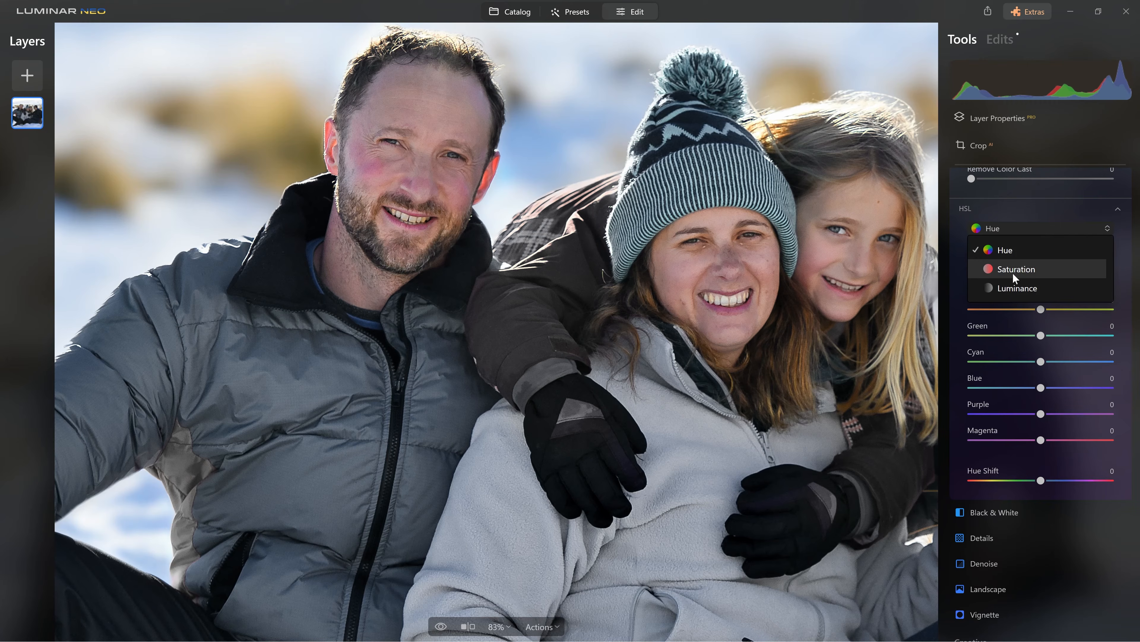
{"action": "left_click", "coordinate": [1013, 273]}
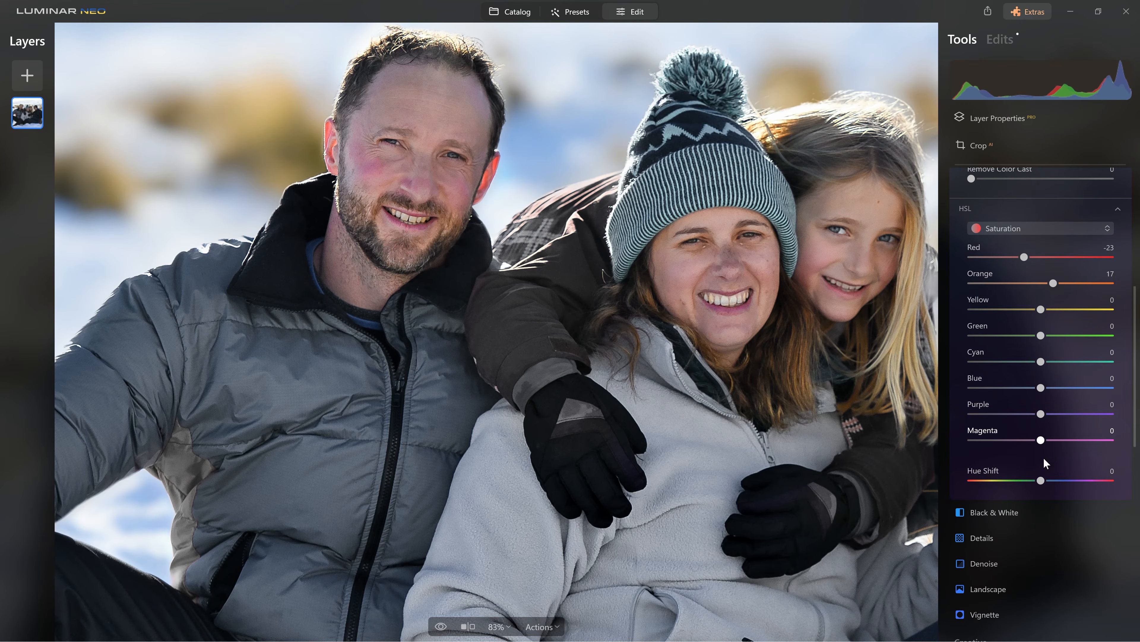
{"action": "left_click_drag", "start_coordinate": [1041, 440], "coordinate": [1017, 434]}
{"action": "scroll", "coordinate": [1042, 292], "scroll_direction": "up", "scroll_amount": 5}
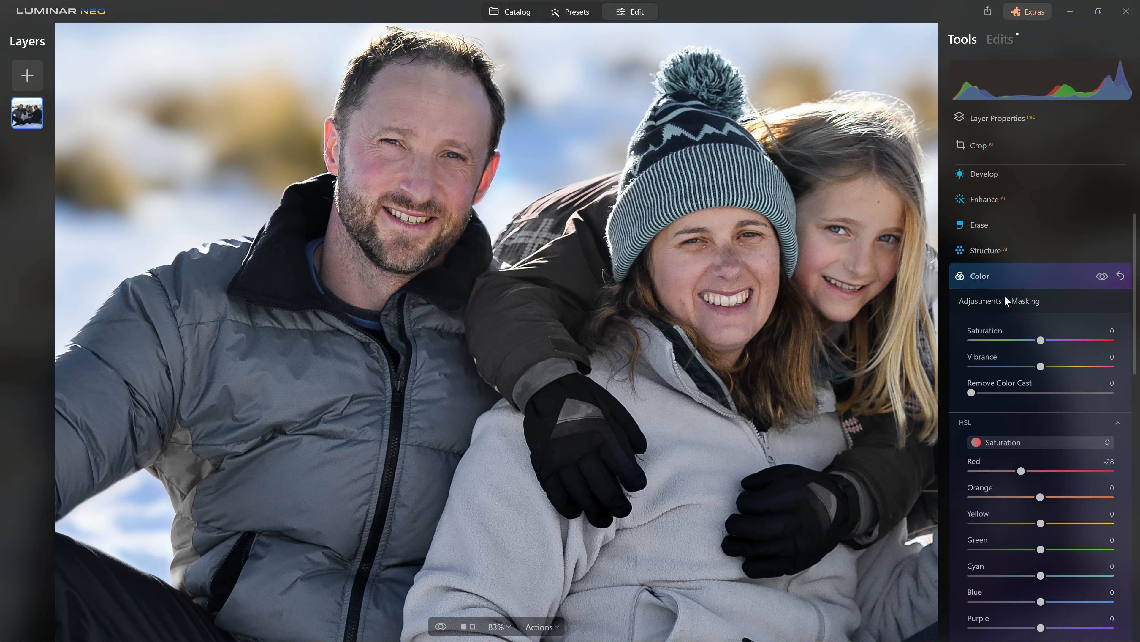
Set the Color mask brush to strength 47, try a size 118 stroke across the man's forehead, and undo it.
{"action": "left_click", "coordinate": [1027, 301]}
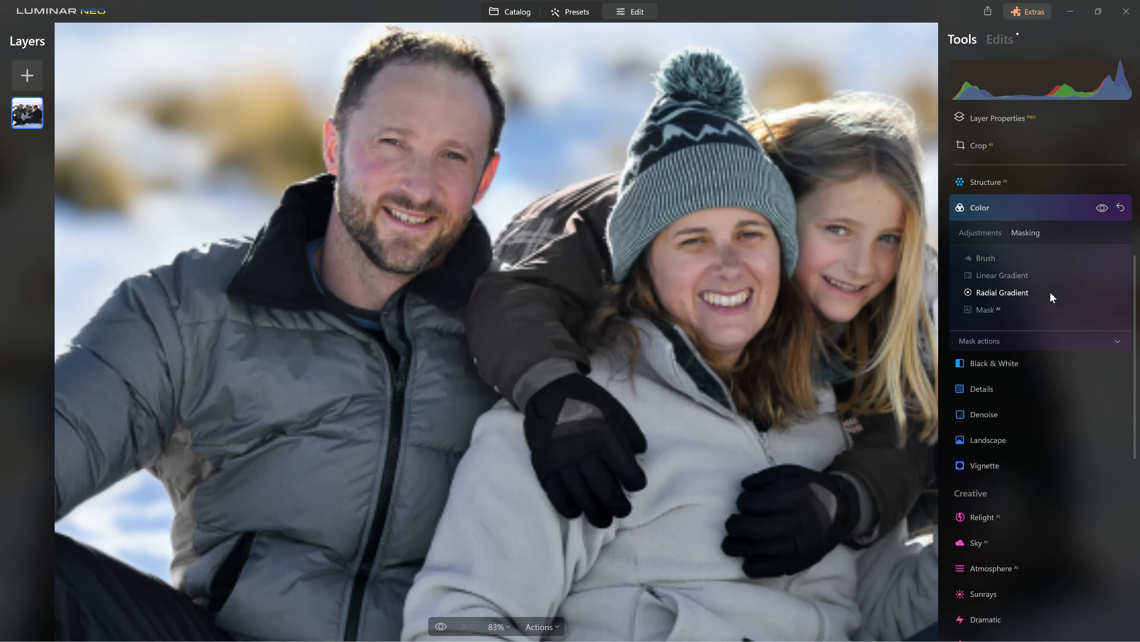
{"action": "left_click", "coordinate": [983, 255]}
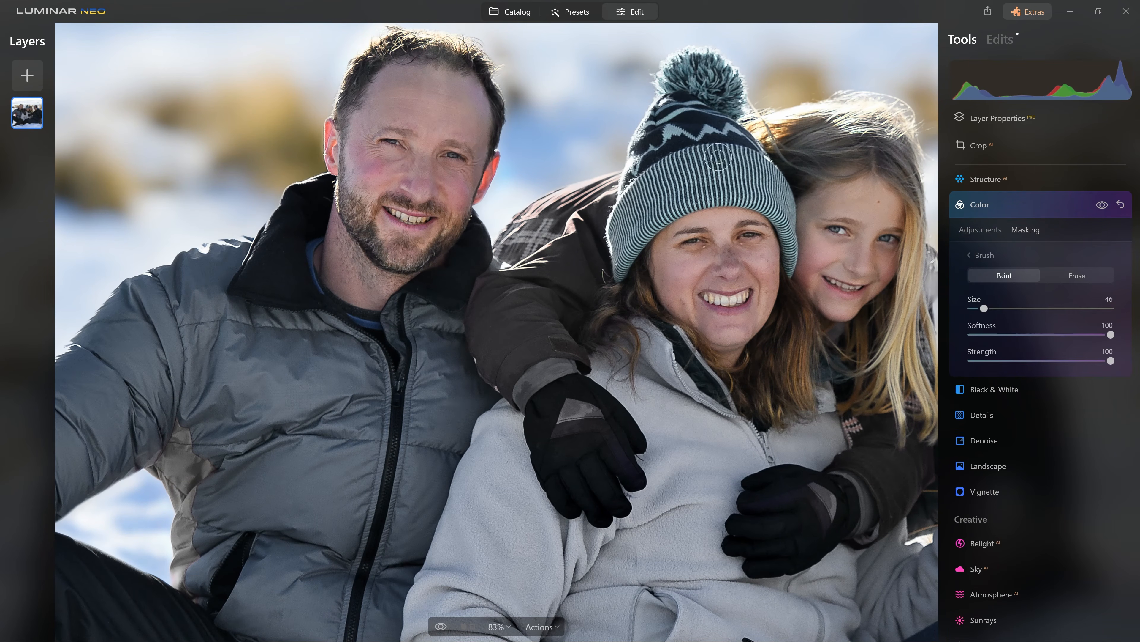
{"action": "key", "text": "bracketright"}
{"action": "key", "text": "bracketright"}
{"action": "key", "text": "bracketright"}
{"action": "key", "text": "bracketright"}
{"action": "key", "text": "bracketright"}
{"action": "key", "text": "bracketright"}
{"action": "left_click_drag", "start_coordinate": [429, 102], "coordinate": [471, 120]}
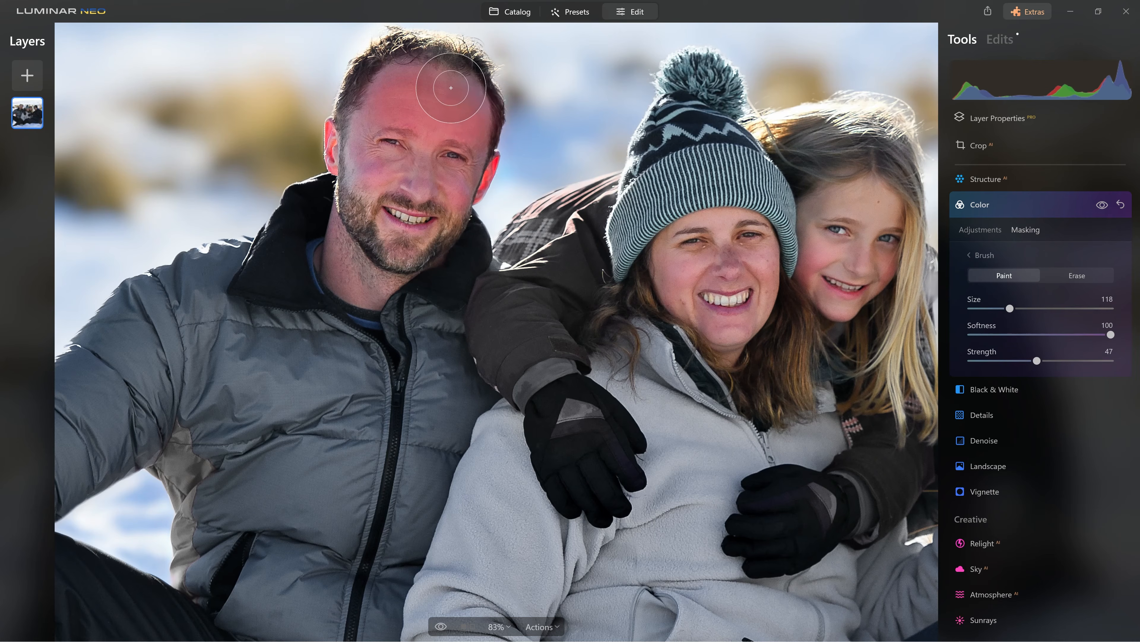
{"action": "key", "text": "ctrl+z"}
Paint the Color mask over the man's face, ear and neck with smaller brushes, finishing at size 70.
{"action": "key", "text": "bracketleft"}
{"action": "key", "text": "bracketleft"}
{"action": "key", "text": "bracketleft"}
{"action": "key", "text": "bracketleft"}
{"action": "key", "text": "bracketleft"}
{"action": "key", "text": "bracketleft"}
{"action": "key", "text": "bracketleft"}
{"action": "mouse_move", "coordinate": [496, 157]}
{"action": "left_mouse_down"}
{"action": "mouse_move", "coordinate": [476, 194]}
{"action": "mouse_move", "coordinate": [488, 155]}
{"action": "mouse_move", "coordinate": [479, 199]}
{"action": "mouse_move", "coordinate": [492, 188]}
{"action": "mouse_move", "coordinate": [468, 192]}
{"action": "mouse_move", "coordinate": [443, 169]}
{"action": "mouse_move", "coordinate": [459, 202]}
{"action": "mouse_move", "coordinate": [442, 175]}
{"action": "mouse_move", "coordinate": [467, 181]}
{"action": "mouse_move", "coordinate": [442, 176]}
{"action": "left_mouse_up"}
{"action": "key", "text": "bracketright"}
{"action": "key", "text": "bracketright"}
{"action": "mouse_move", "coordinate": [371, 159]}
{"action": "left_mouse_down"}
{"action": "mouse_move", "coordinate": [359, 129]}
{"action": "mouse_move", "coordinate": [376, 179]}
{"action": "mouse_move", "coordinate": [442, 196]}
{"action": "left_mouse_up"}
{"action": "key", "text": "bracketright"}
{"action": "key", "text": "bracketright"}
{"action": "mouse_move", "coordinate": [335, 220]}
{"action": "left_mouse_down"}
{"action": "mouse_move", "coordinate": [363, 289]}
{"action": "mouse_move", "coordinate": [332, 275]}
{"action": "mouse_move", "coordinate": [395, 310]}
{"action": "left_mouse_up"}
Compare the man's skin tone with the masked Color edit hidden and shown.
{"action": "scroll", "coordinate": [802, 343], "scroll_direction": "down", "scroll_amount": 3}
{"action": "scroll", "coordinate": [778, 335], "scroll_direction": "down", "scroll_amount": 3}
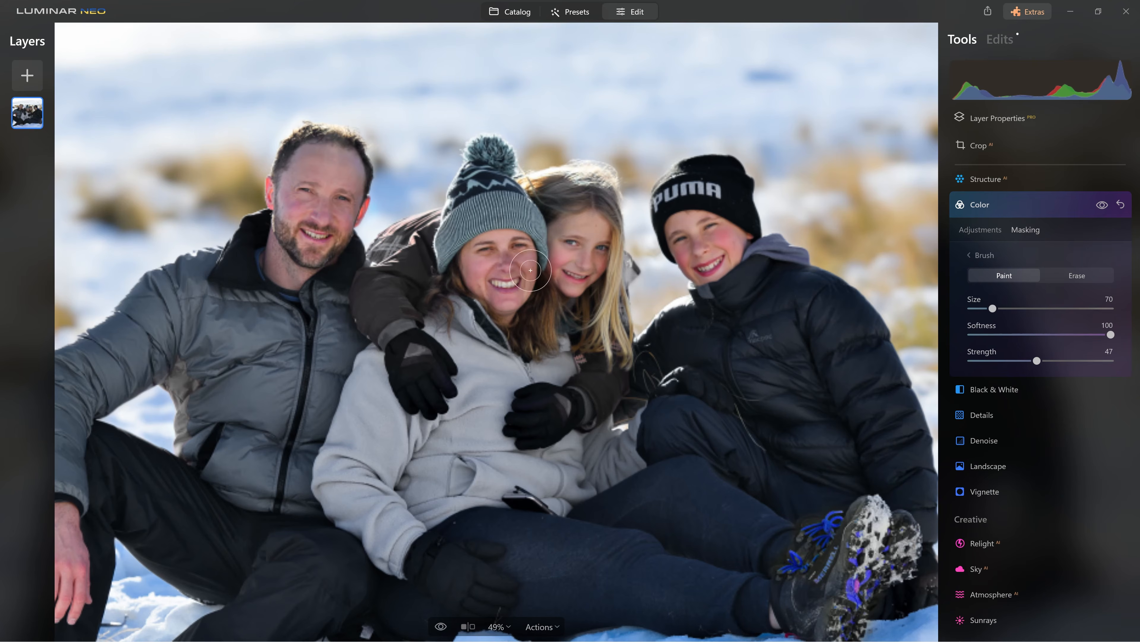
{"action": "left_click", "coordinate": [1107, 209]}
{"action": "left_click", "coordinate": [1106, 210]}
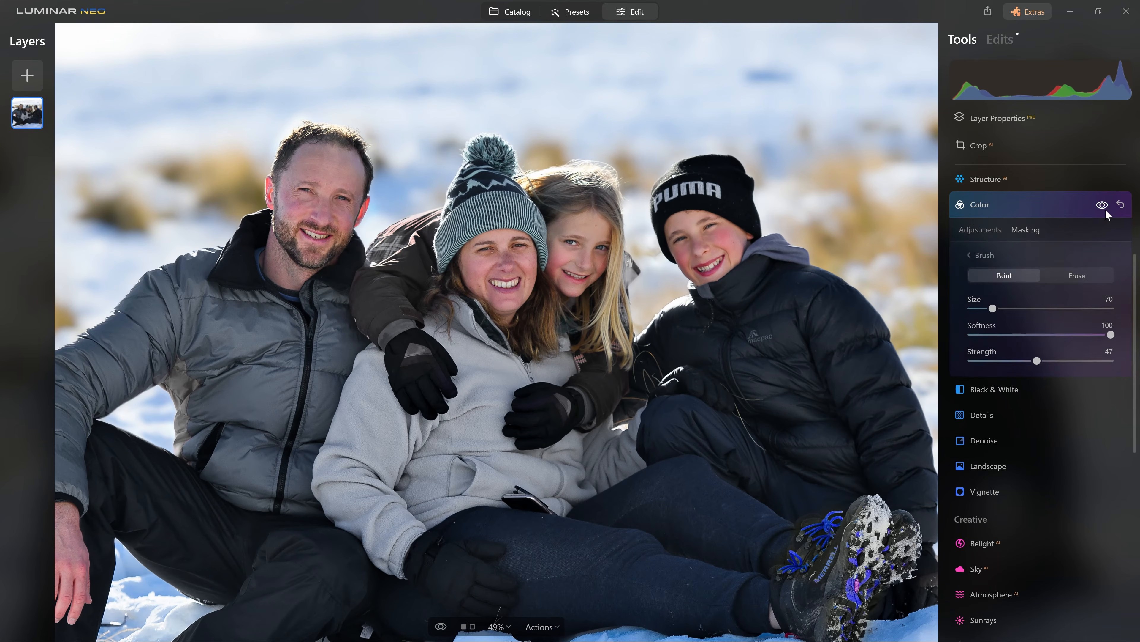
{"action": "left_click", "coordinate": [1106, 209]}
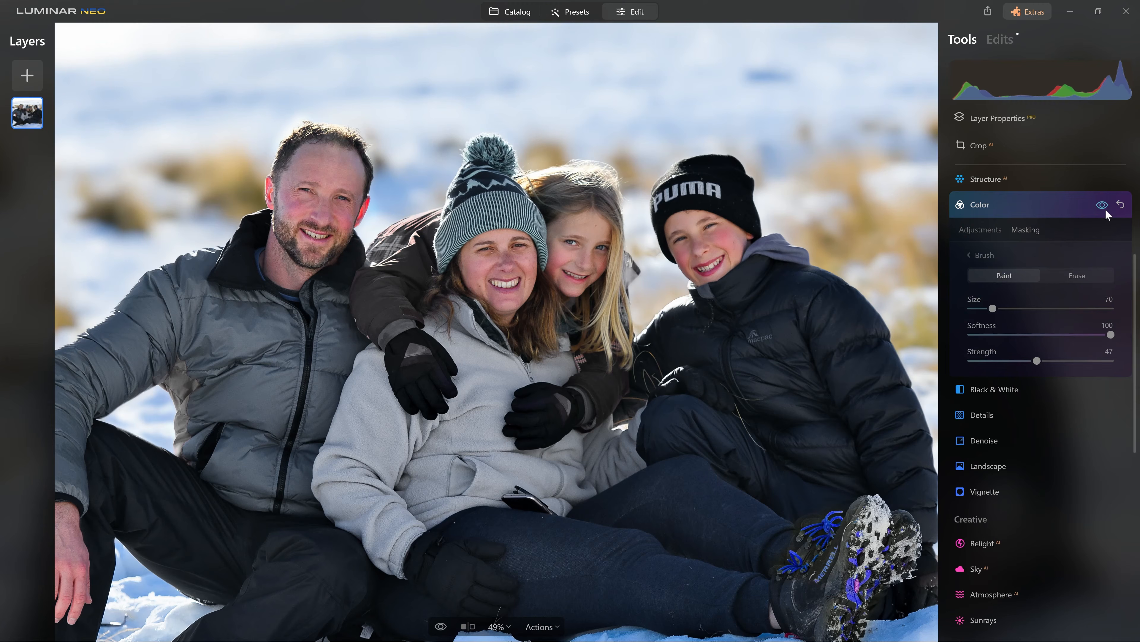
{"action": "left_click", "coordinate": [1106, 209]}
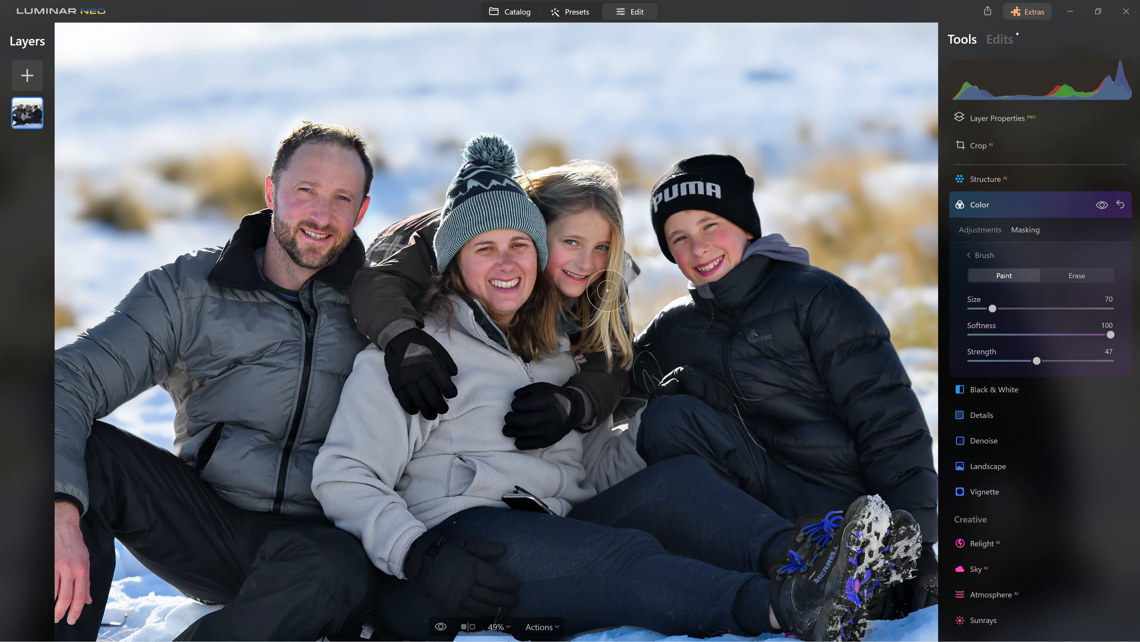
Start a new Color edit for the whole photo and set Blue saturation to -40 and Purple saturation to -63.
{"action": "scroll", "coordinate": [608, 290], "scroll_direction": "down", "scroll_amount": 3}
{"action": "left_click", "coordinate": [997, 198]}
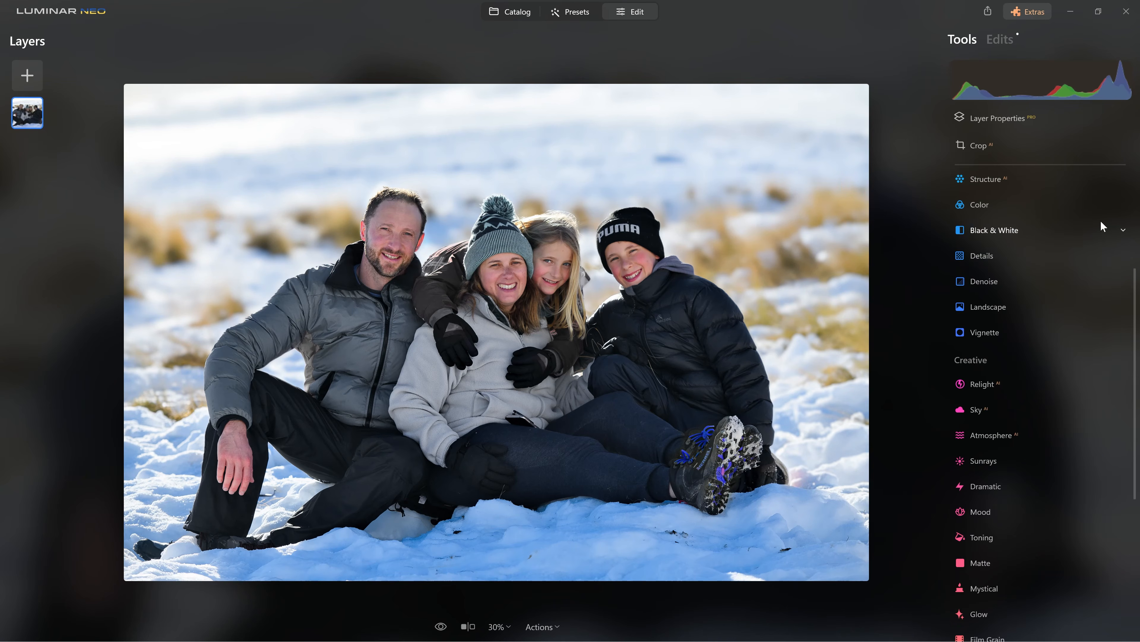
{"action": "left_click", "coordinate": [1101, 214]}
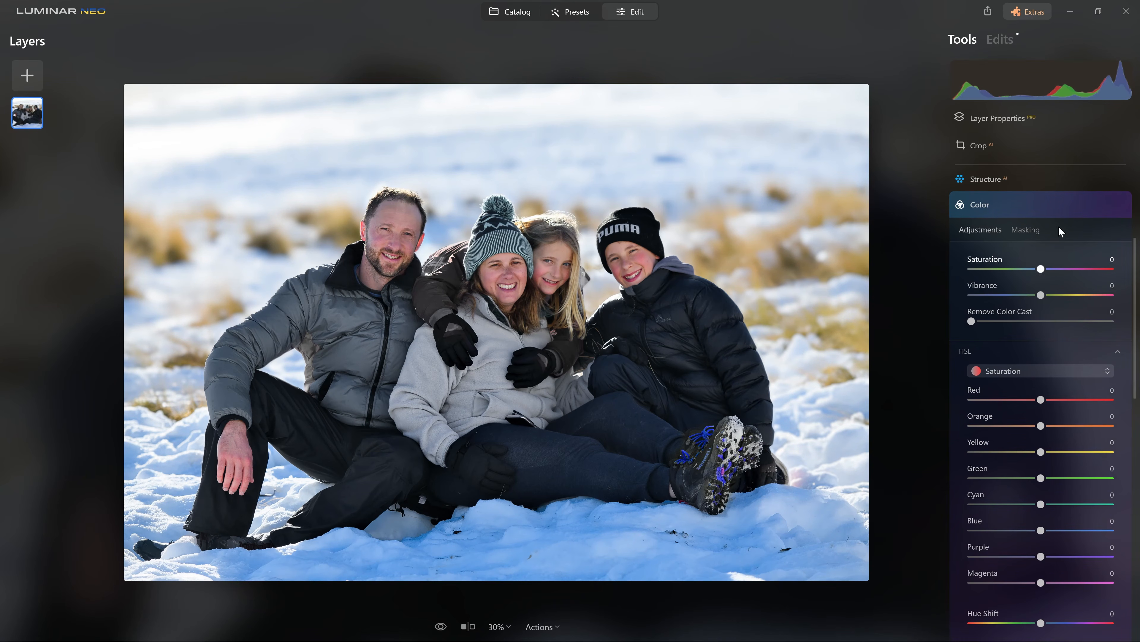
{"action": "left_click_drag", "start_coordinate": [1041, 531], "coordinate": [1013, 531]}
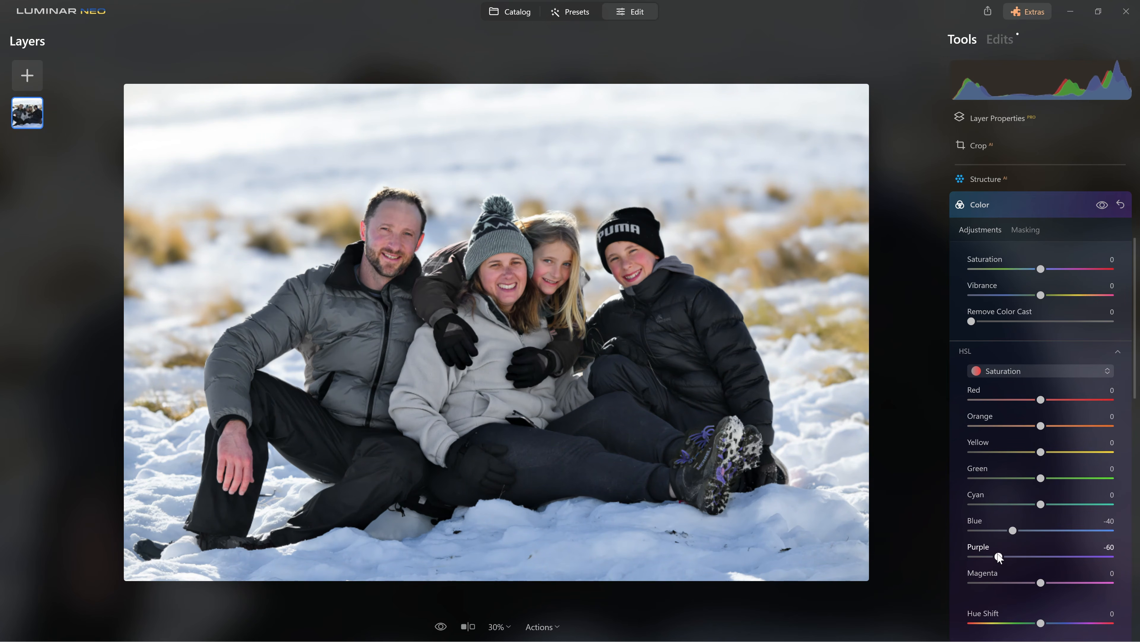
Test the Purple hue in both directions and set it to -70.
{"action": "left_click", "coordinate": [1021, 375]}
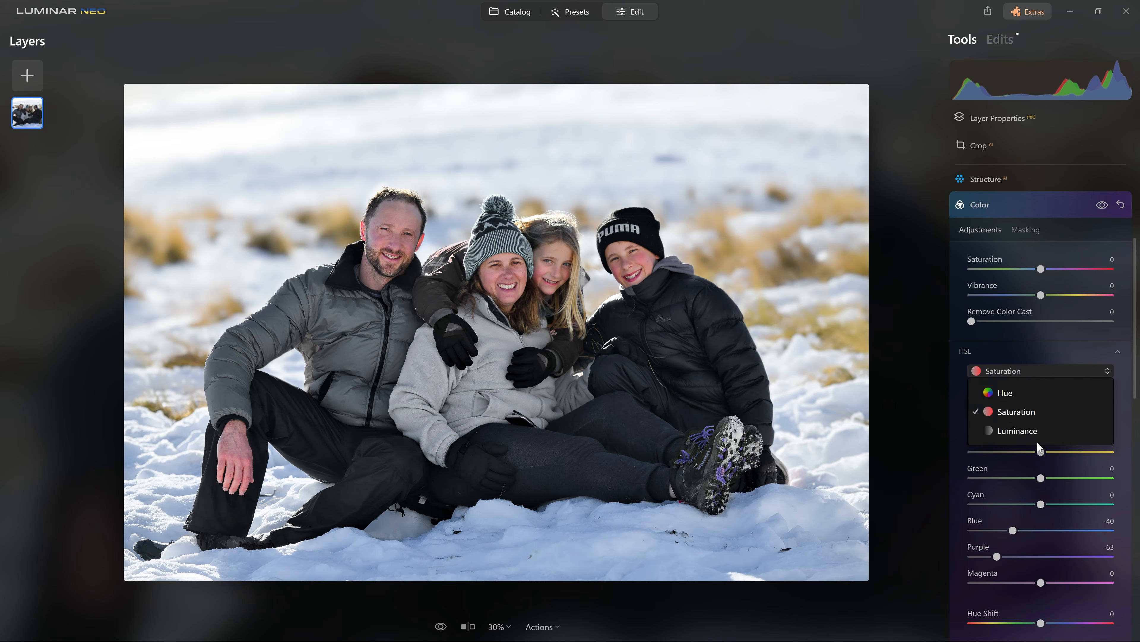
{"action": "left_click", "coordinate": [1016, 387]}
{"action": "left_click_drag", "start_coordinate": [1042, 560], "coordinate": [1101, 560]}
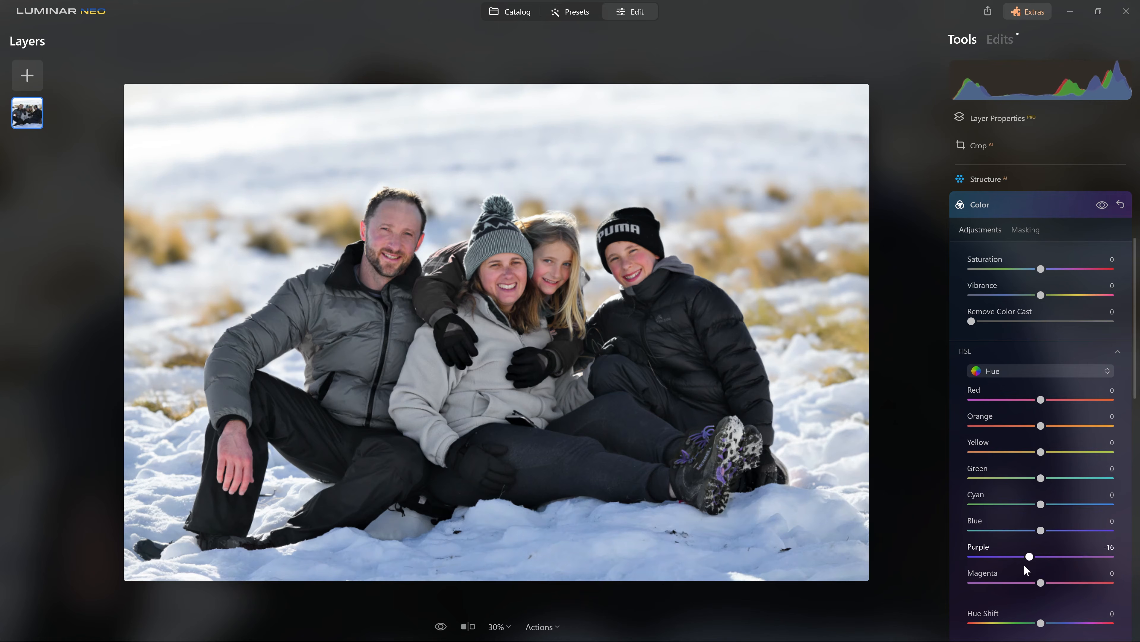
{"action": "left_click_drag", "start_coordinate": [998, 564], "coordinate": [992, 563]}
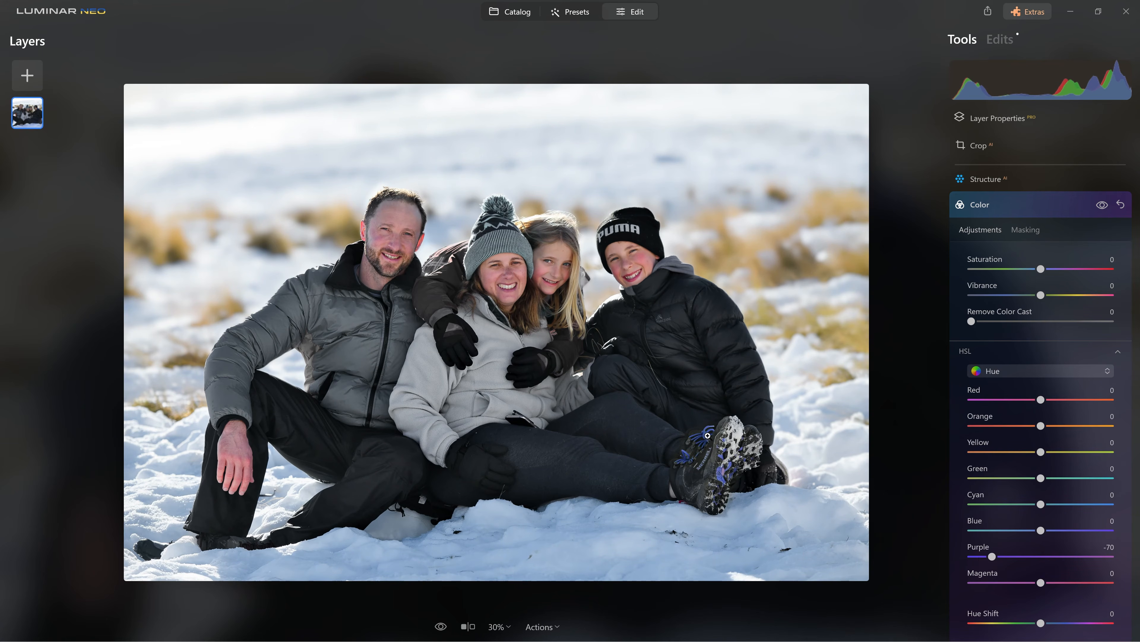
Switch the HSL controls to Saturation and set Cyan to -14, Blue to -41 and Purple to -69.
{"action": "left_click", "coordinate": [1019, 371]}
{"action": "left_click", "coordinate": [1012, 413]}
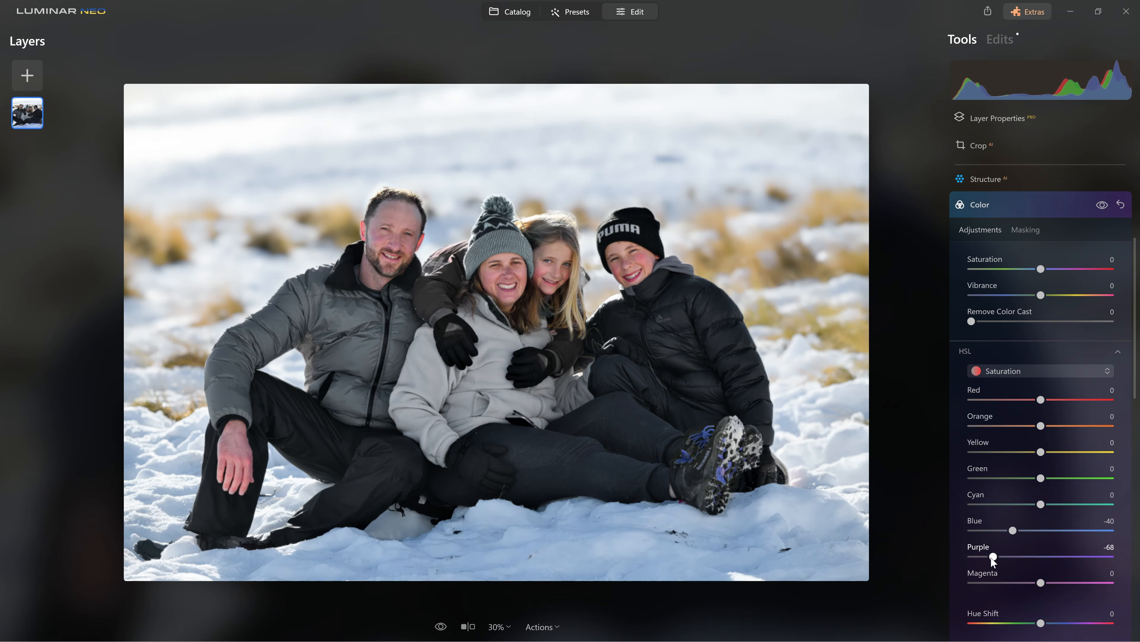
{"action": "left_click_drag", "start_coordinate": [1015, 527], "coordinate": [1031, 504]}
Compare the boots, trousers and snow up close with the Color edit hidden and shown.
{"action": "scroll", "coordinate": [713, 447], "scroll_direction": "up", "scroll_amount": 1}
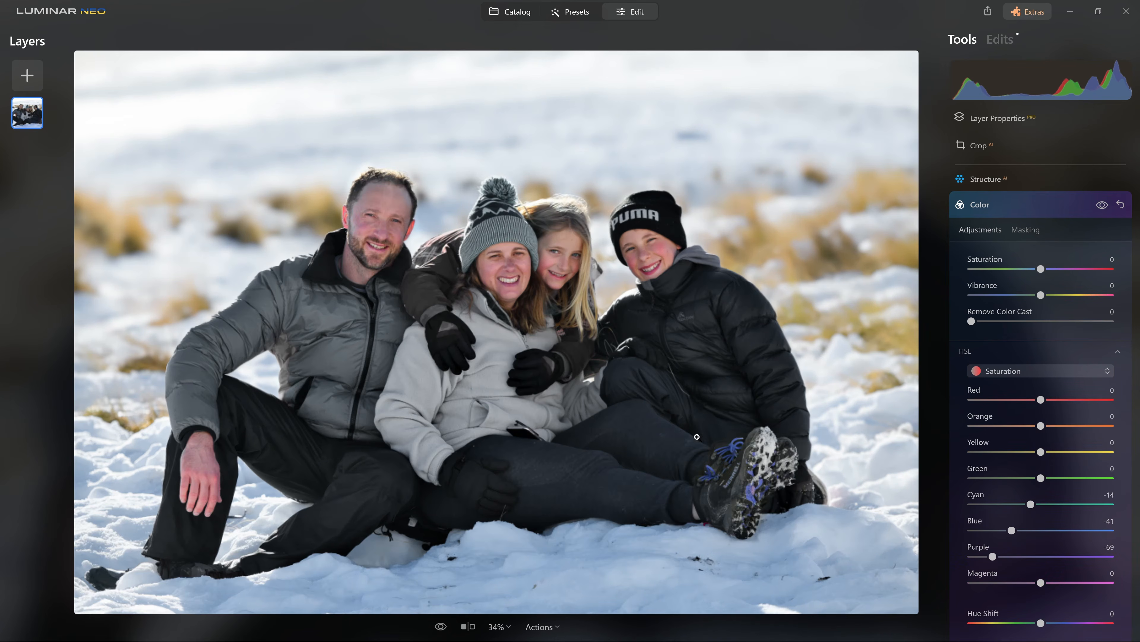
{"action": "left_click", "coordinate": [760, 474]}
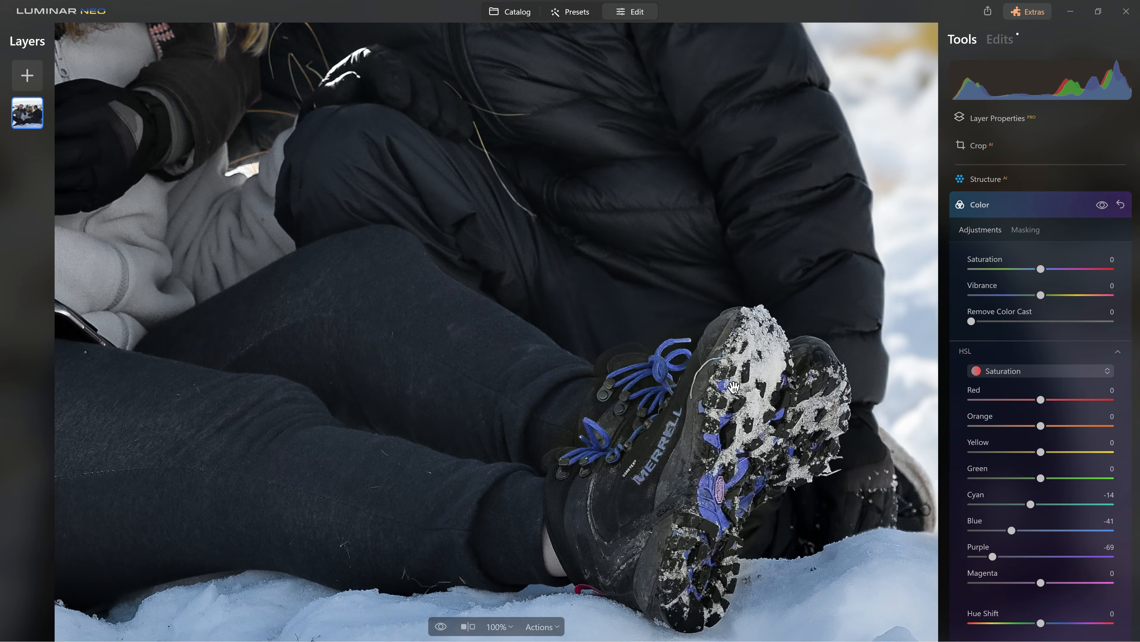
{"action": "left_click", "coordinate": [1106, 206]}
{"action": "left_click", "coordinate": [1107, 207]}
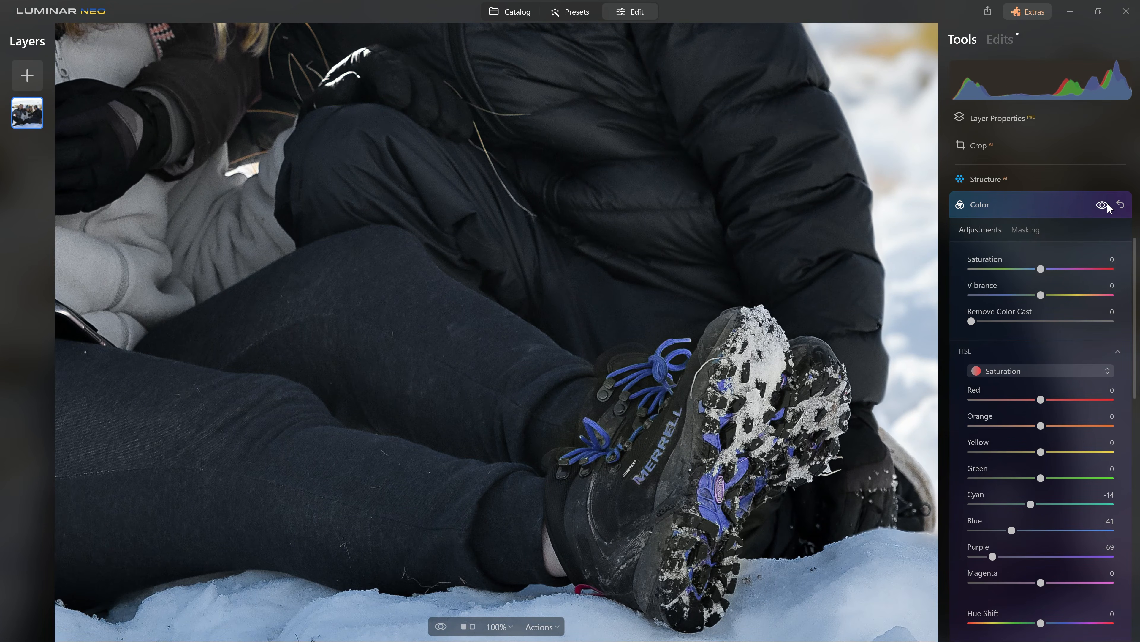
Brush a mask for the Color edit over the blue-laced Merrell boot.
{"action": "left_click", "coordinate": [1029, 227]}
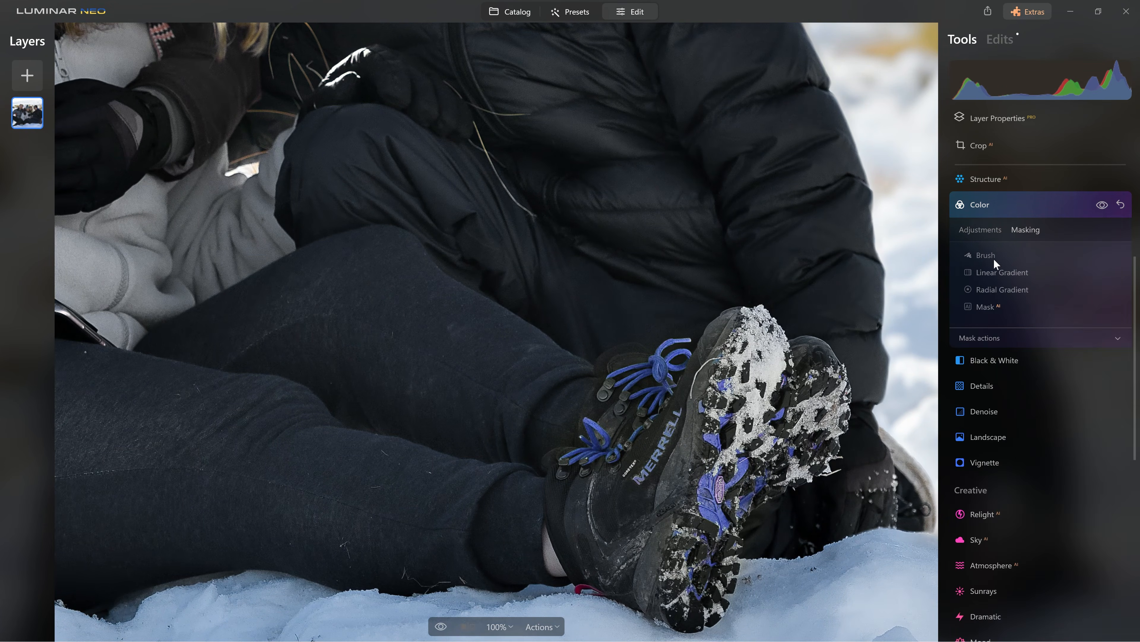
{"action": "left_click", "coordinate": [994, 258]}
{"action": "left_click_drag", "start_coordinate": [615, 390], "coordinate": [680, 355]}
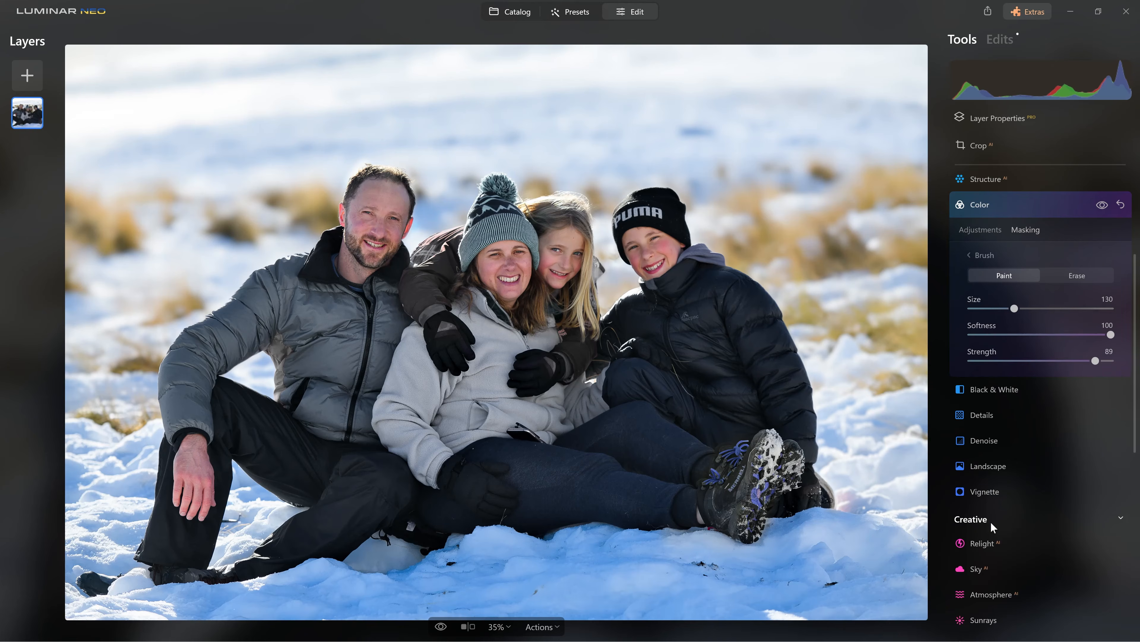
Open the Clone tool, sample clean snow below the legs and clone over the nearby debris with brush size 88.
{"action": "left_click", "coordinate": [980, 512]}
{"action": "scroll", "coordinate": [980, 515], "scroll_direction": "down", "scroll_amount": 5}
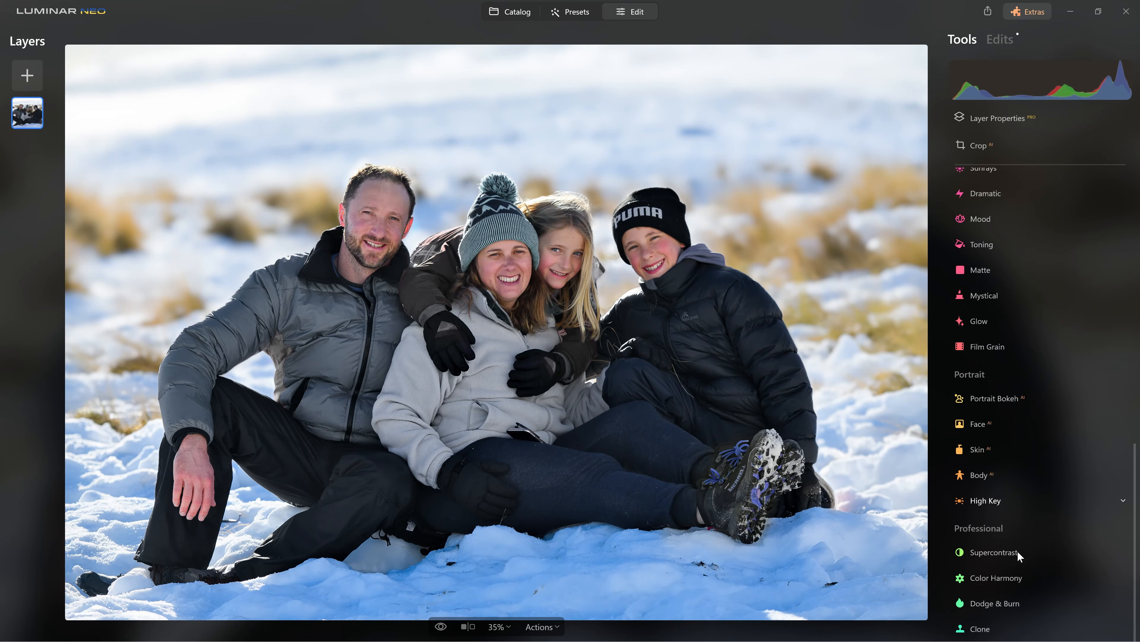
{"action": "left_click", "coordinate": [984, 628]}
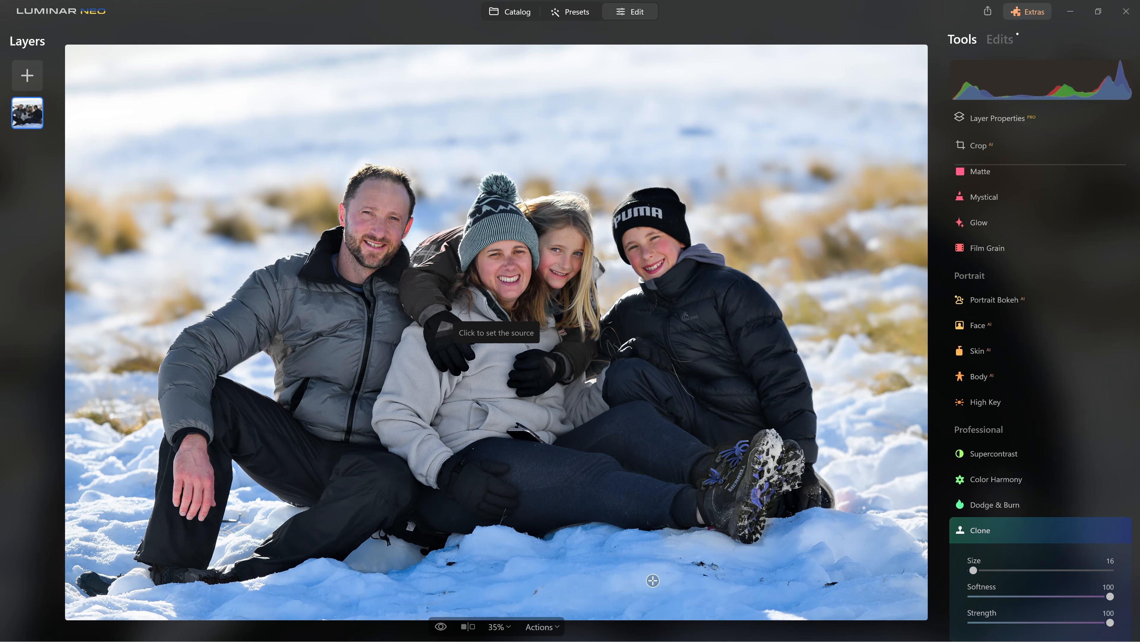
{"action": "left_click", "coordinate": [688, 592]}
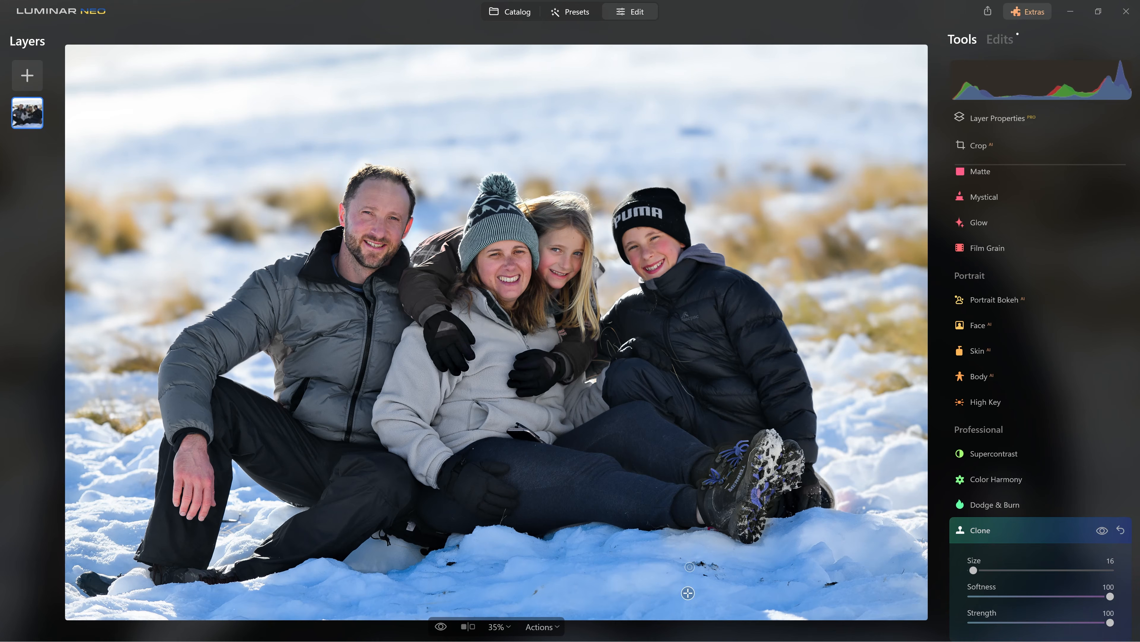
{"action": "scroll", "coordinate": [688, 593], "scroll_direction": "up", "scroll_amount": 5}
{"action": "mouse_move", "coordinate": [687, 496]}
{"action": "left_mouse_down"}
{"action": "mouse_move", "coordinate": [675, 476]}
{"action": "mouse_move", "coordinate": [735, 514]}
{"action": "mouse_move", "coordinate": [730, 502]}
{"action": "mouse_move", "coordinate": [755, 508]}
{"action": "mouse_move", "coordinate": [730, 494]}
{"action": "mouse_move", "coordinate": [777, 511]}
{"action": "mouse_move", "coordinate": [782, 554]}
{"action": "mouse_move", "coordinate": [677, 546]}
{"action": "mouse_move", "coordinate": [725, 483]}
{"action": "mouse_move", "coordinate": [724, 466]}
{"action": "mouse_move", "coordinate": [747, 540]}
{"action": "left_mouse_up"}
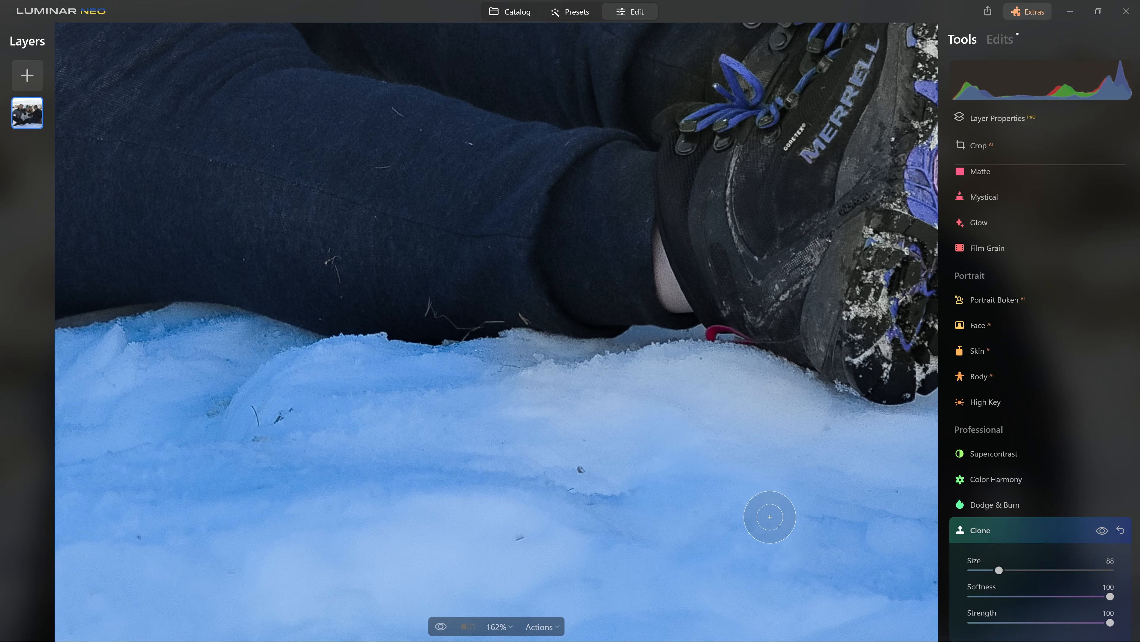
Sample clean snow beside the dark twig below the boots and reduce the Clone brush size to 40.
{"action": "key", "text": "ctrl+0"}
{"action": "scroll", "coordinate": [727, 535], "scroll_direction": "up", "scroll_amount": 3}
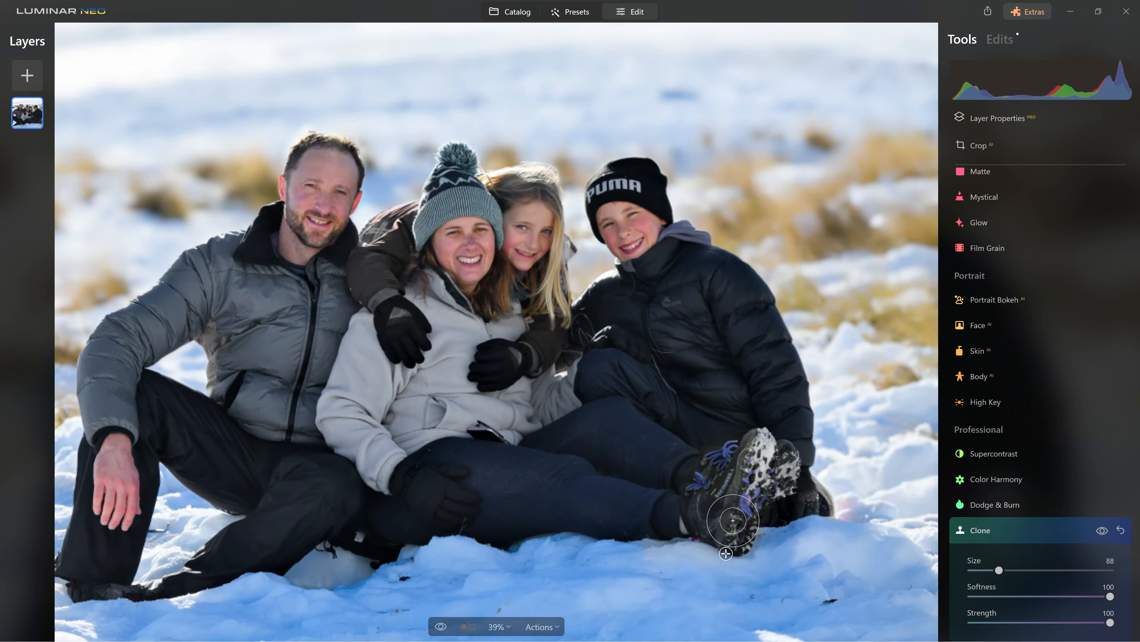
{"action": "left_click_drag", "start_coordinate": [822, 555], "coordinate": [771, 446]}
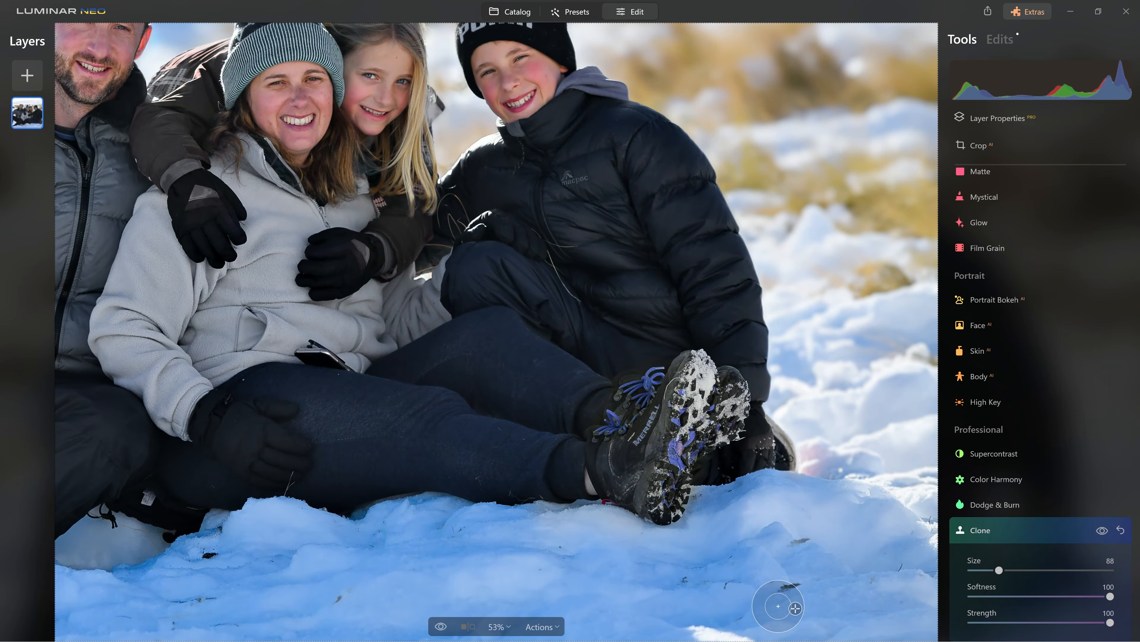
{"action": "scroll", "coordinate": [805, 586], "scroll_direction": "up", "scroll_amount": 2}
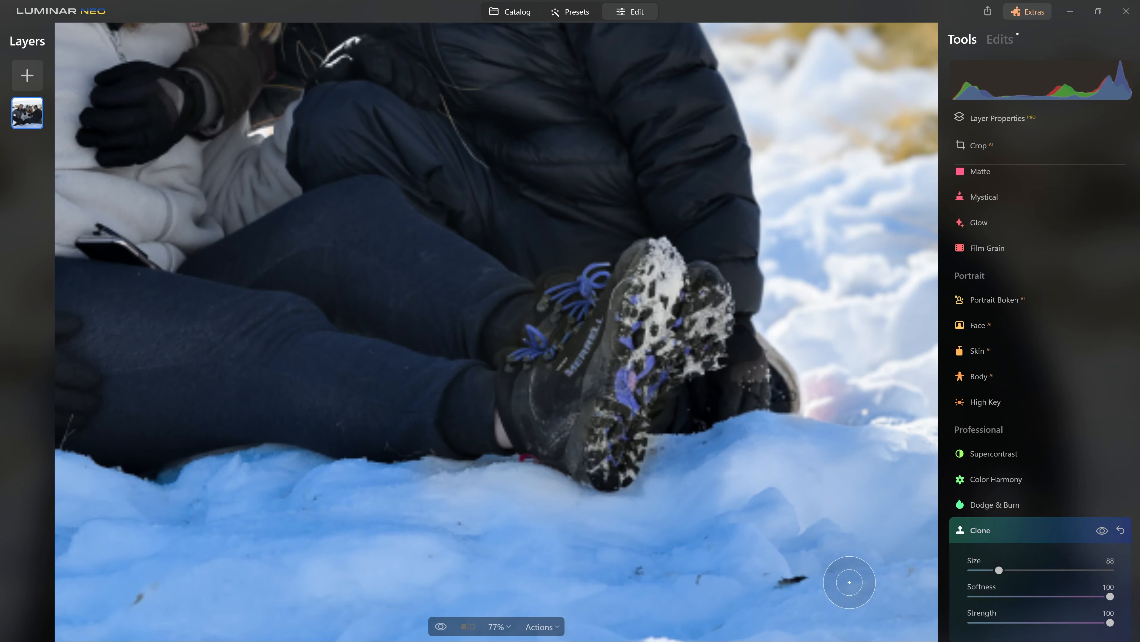
{"action": "key", "text": "alt"}
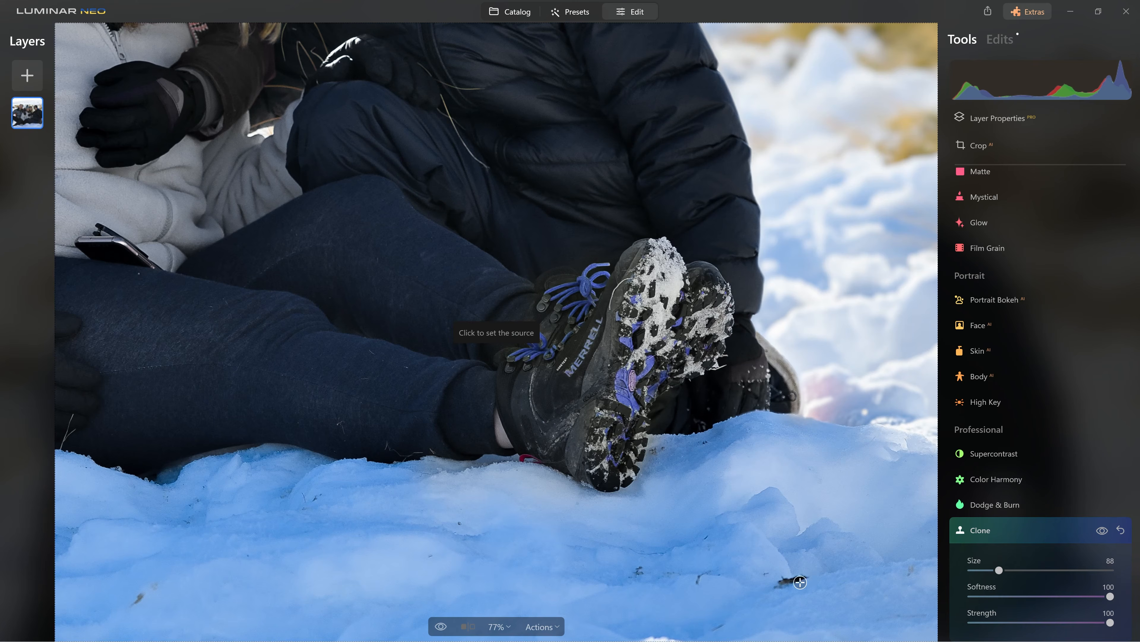
{"action": "left_click", "coordinate": [852, 569], "text": "alt"}
{"action": "key", "text": "bracketleft"}
{"action": "key", "text": "bracketleft"}
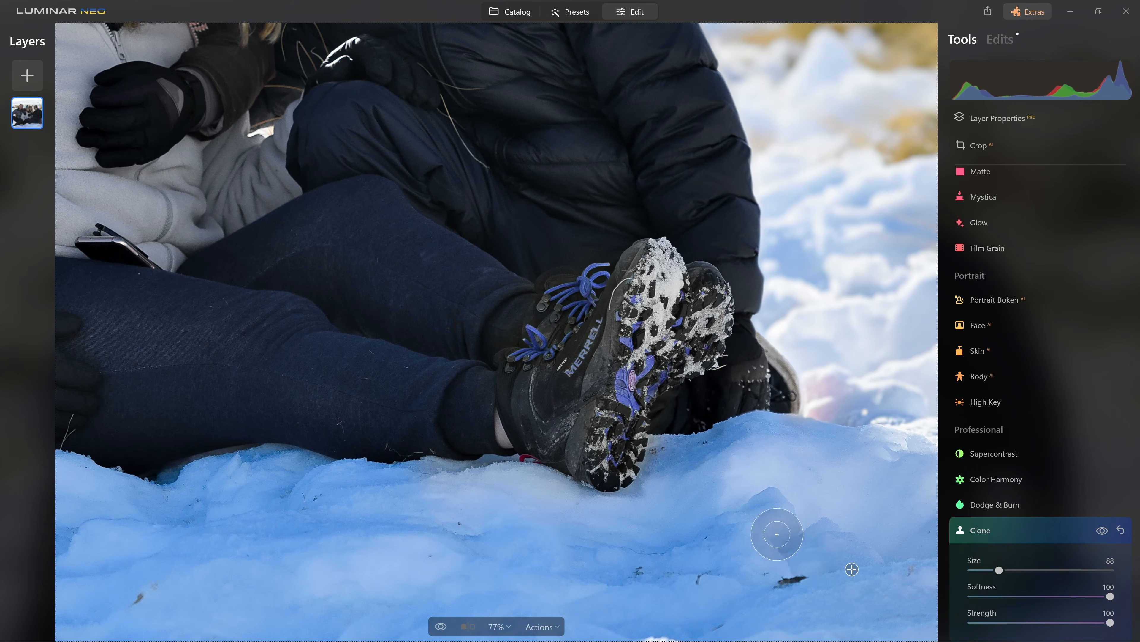
{"action": "key", "text": "bracketleft"}
{"action": "key", "text": "bracketleft"}
{"action": "key", "text": "bracketleft"}
{"action": "key", "text": "bracketleft"}
{"action": "key", "text": "bracketleft"}
{"action": "key", "text": "bracketleft"}
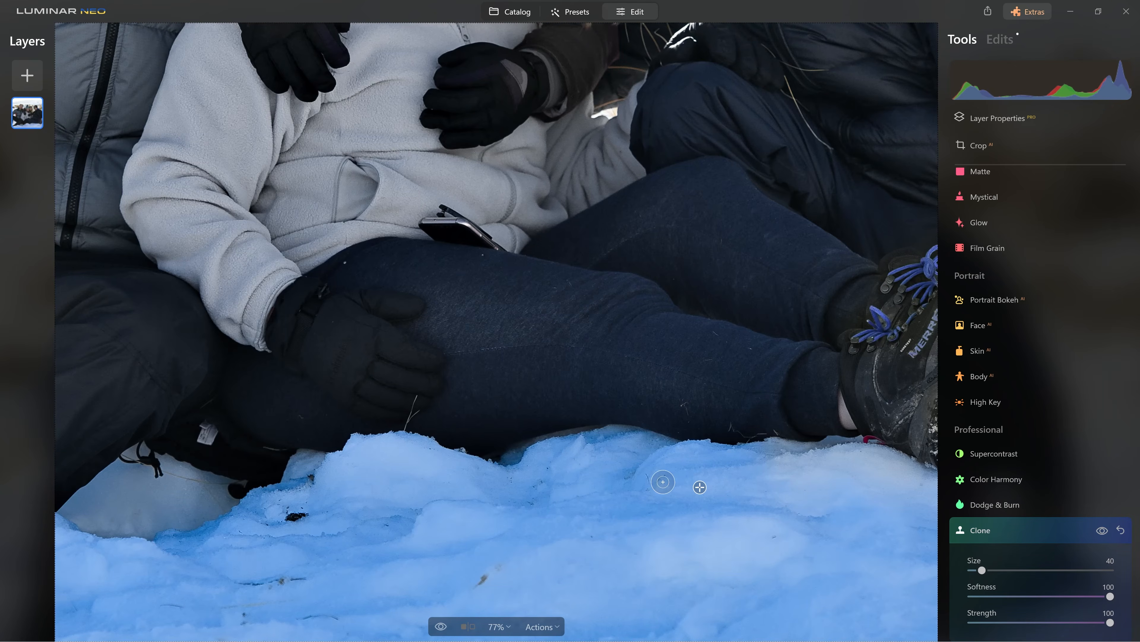
Clone clean snow over the brown speck below the woman's legs and the dark clump near her gloved hand.
{"action": "left_click_drag", "start_coordinate": [611, 554], "coordinate": [736, 553]}
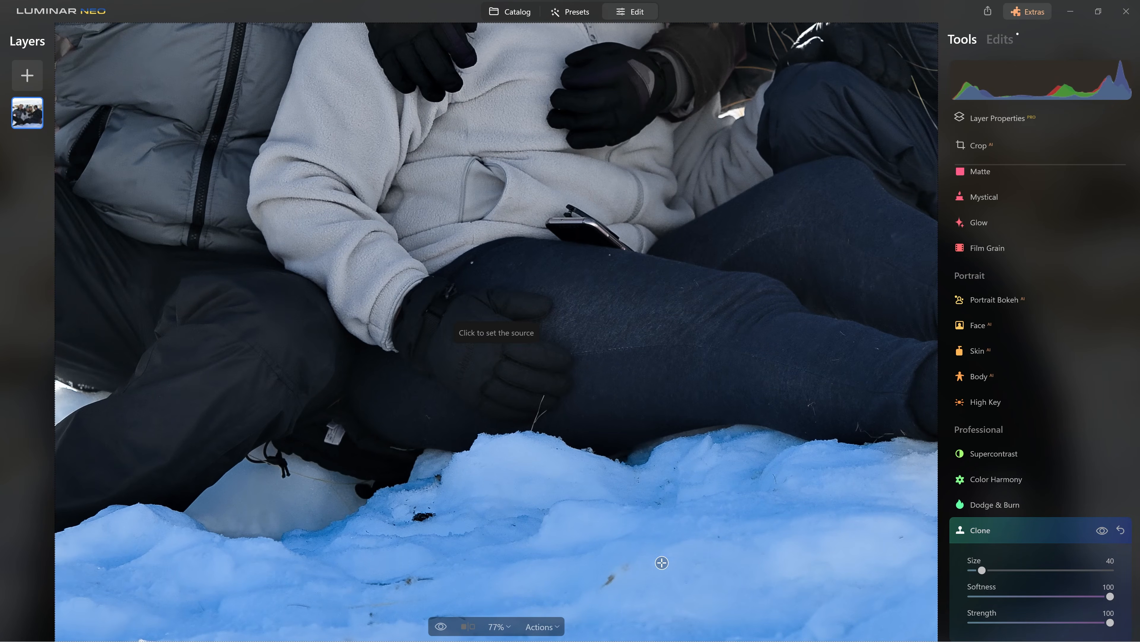
{"action": "left_click", "coordinate": [659, 545]}
{"action": "left_click_drag", "start_coordinate": [619, 566], "coordinate": [607, 581]}
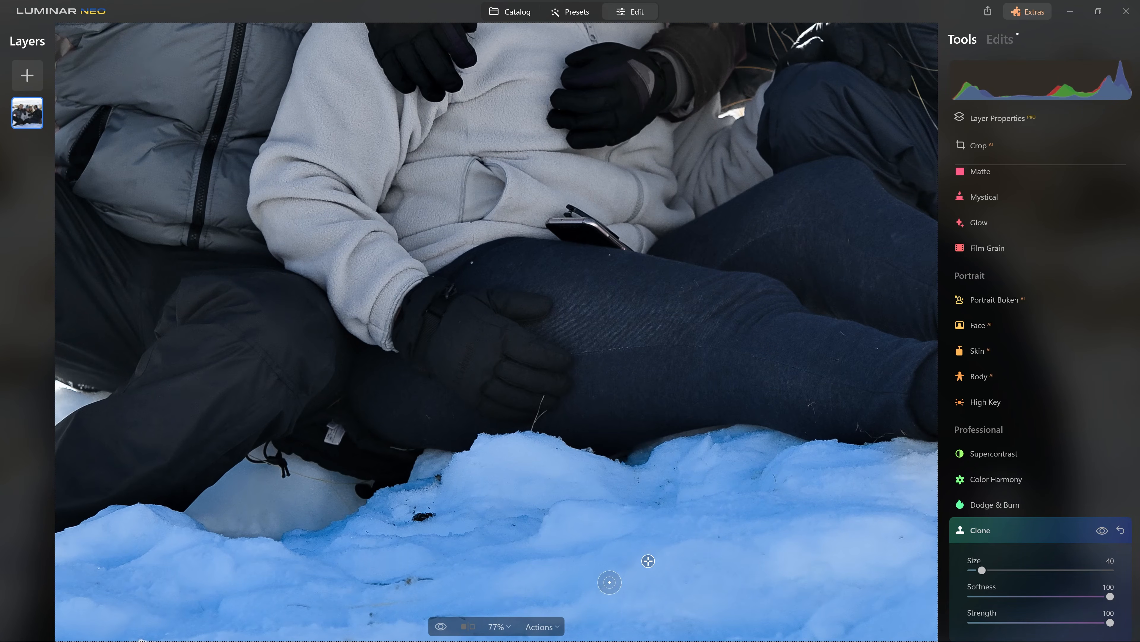
{"action": "mouse_move", "coordinate": [711, 562]}
{"action": "left_mouse_down"}
{"action": "mouse_move", "coordinate": [815, 533]}
{"action": "mouse_move", "coordinate": [899, 528]}
{"action": "left_mouse_up"}
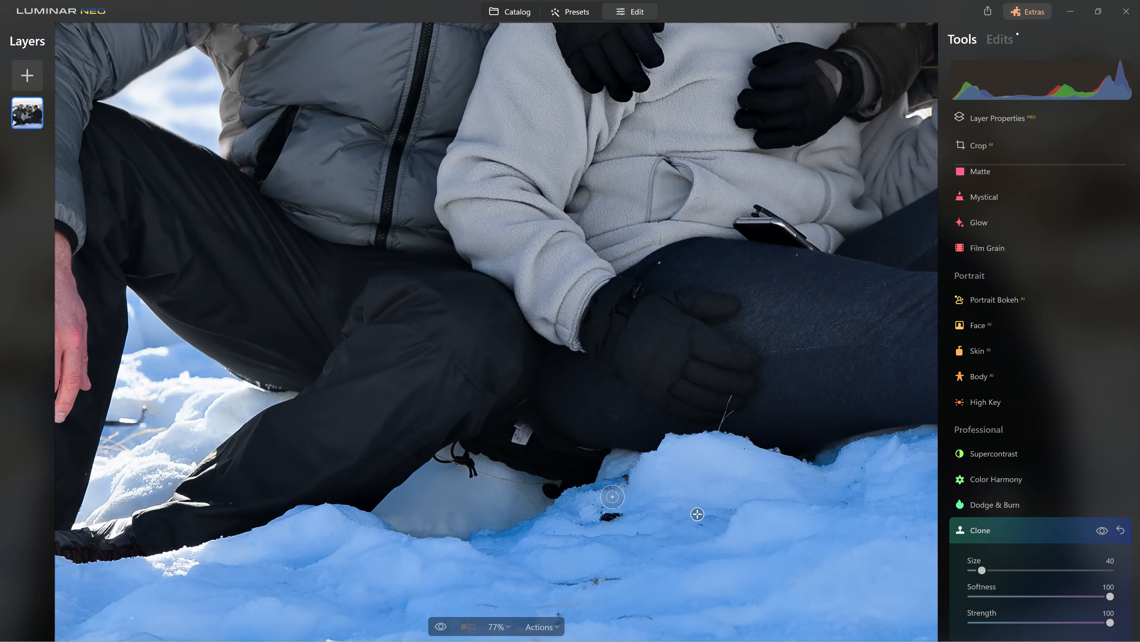
{"action": "left_click", "coordinate": [668, 550]}
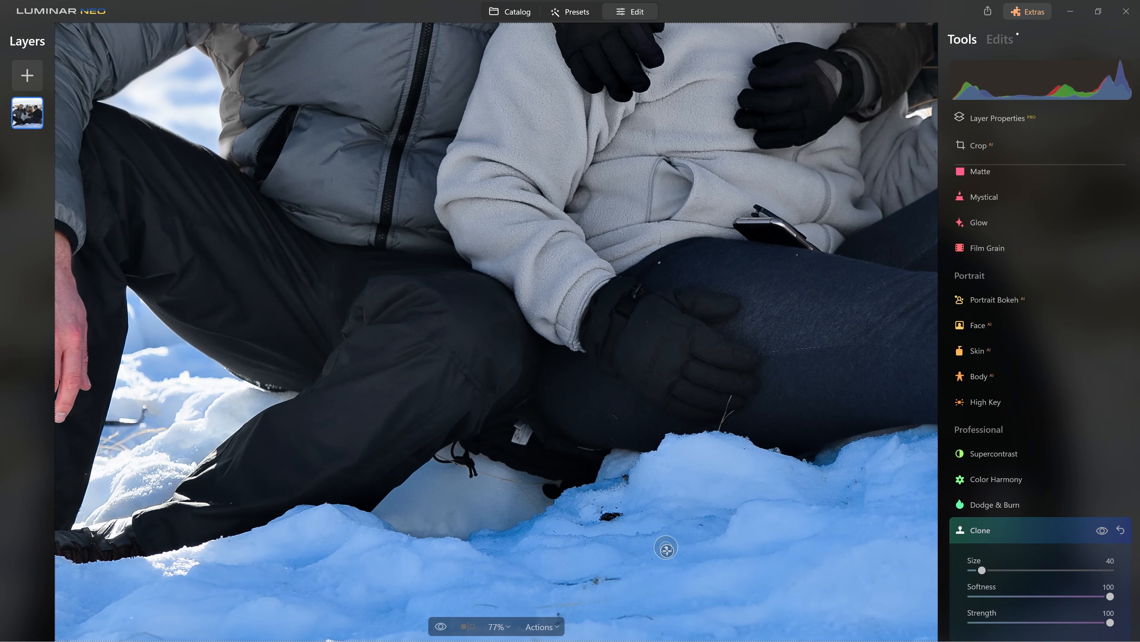
{"action": "left_click_drag", "start_coordinate": [616, 515], "coordinate": [601, 506]}
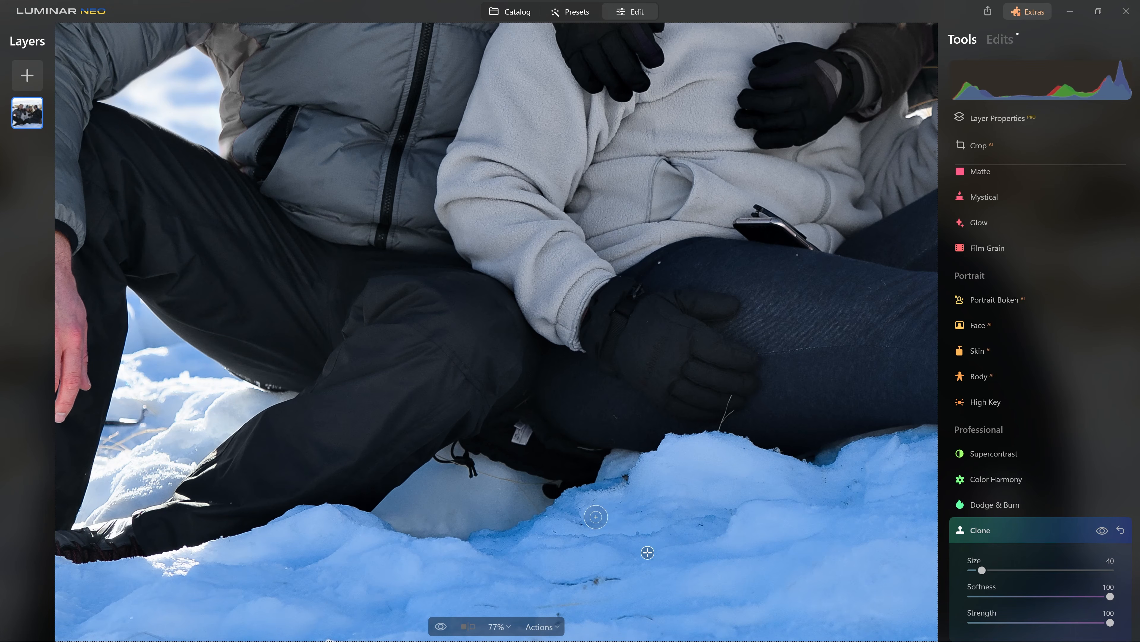
Clone out the thin twigs in the foreground snow below the couple, resampling clean snow between strokes.
{"action": "key", "text": "alt"}
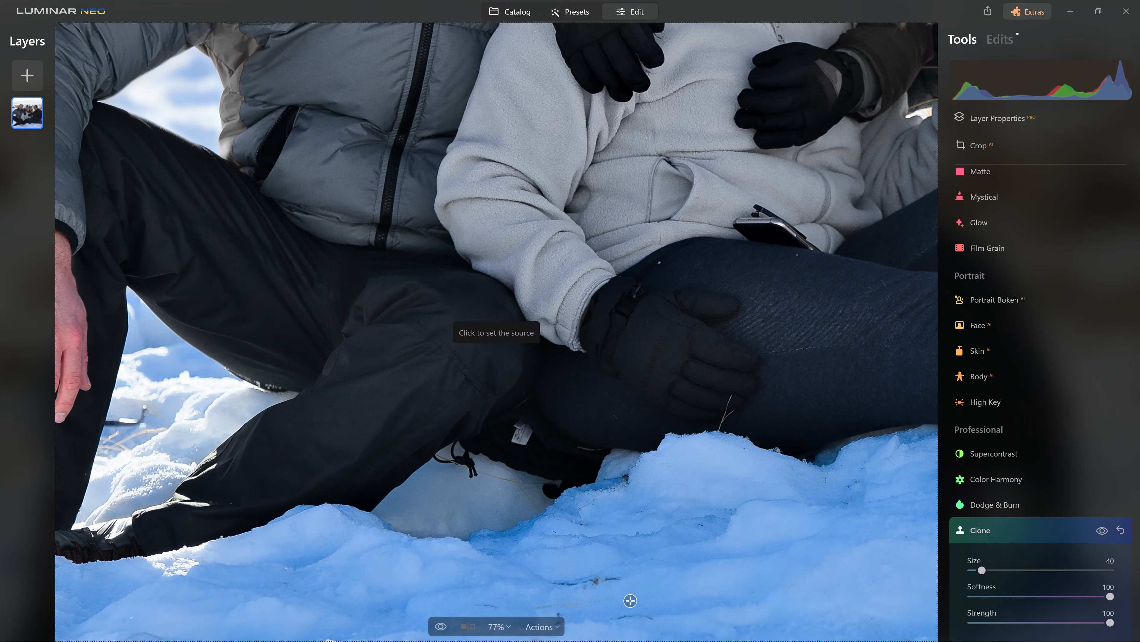
{"action": "left_click", "coordinate": [641, 592], "text": "alt"}
{"action": "left_click_drag", "start_coordinate": [618, 580], "coordinate": [563, 586]}
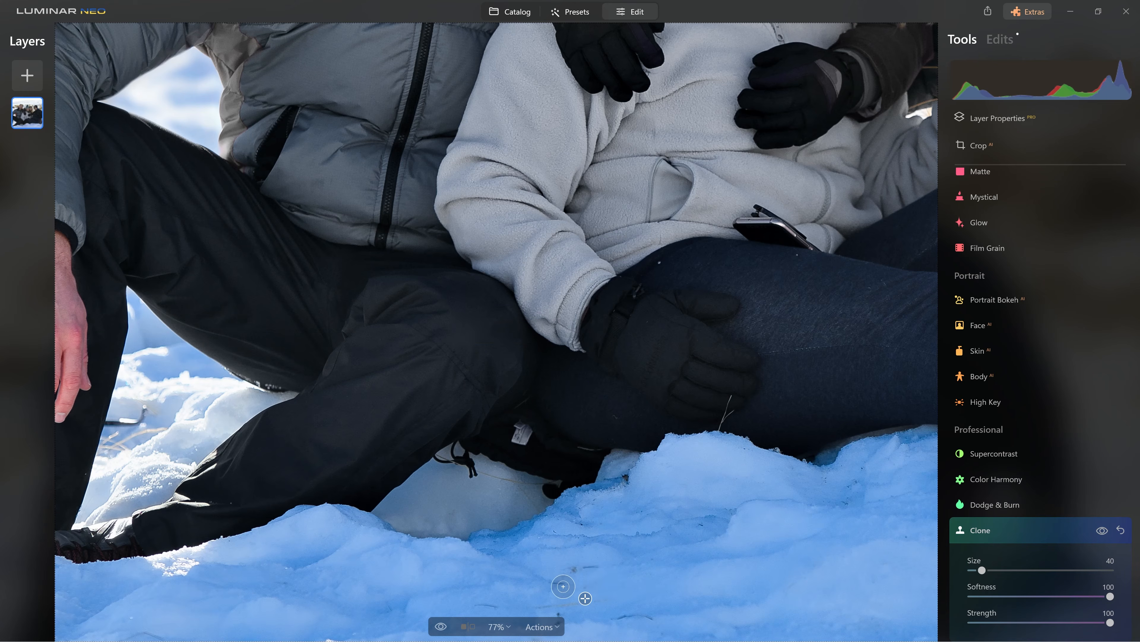
{"action": "key", "text": "alt"}
{"action": "left_click", "coordinate": [622, 584], "text": "alt"}
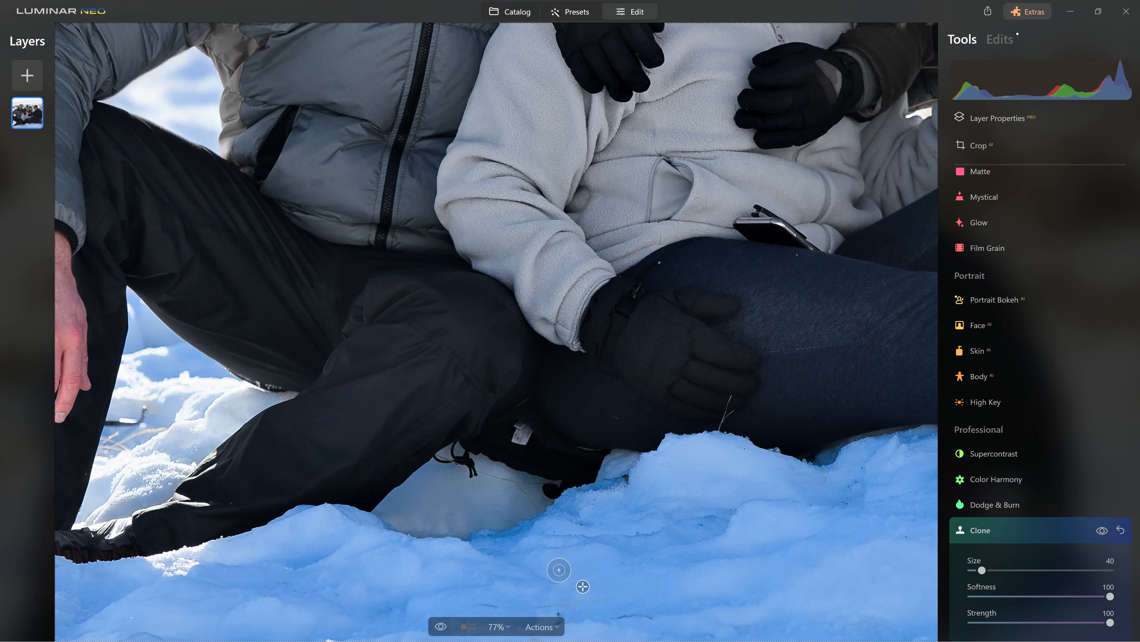
{"action": "left_click", "coordinate": [642, 598], "text": "alt"}
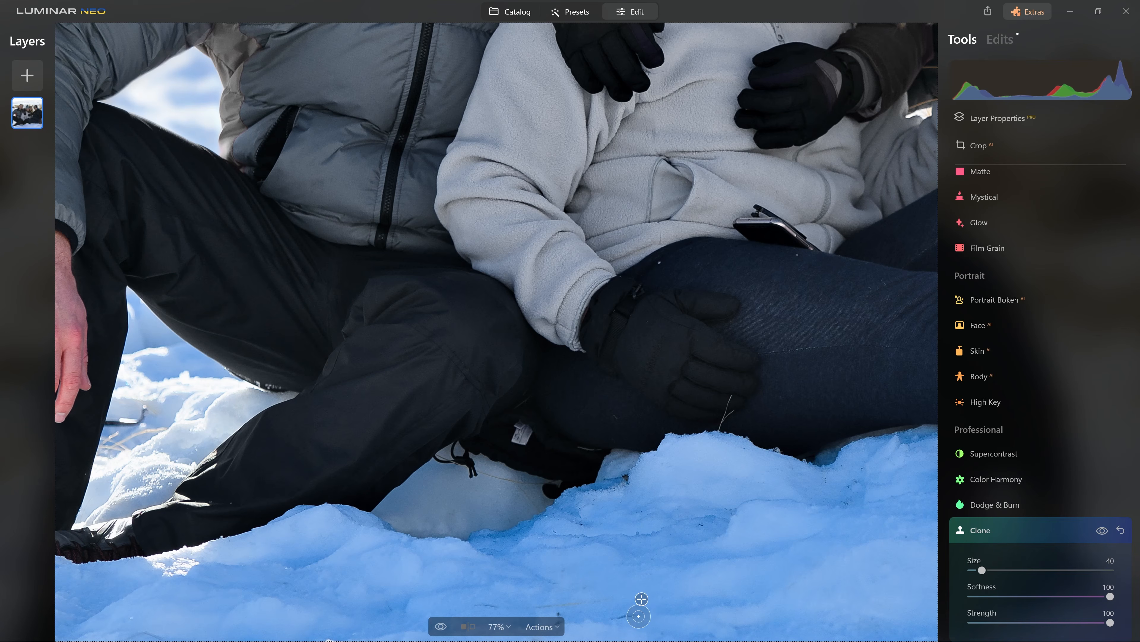
{"action": "left_click", "coordinate": [639, 589], "text": "alt"}
Resample the foreground snow and touch up the remaining small marks with Clone brush size 16.
{"action": "left_click_drag", "start_coordinate": [617, 611], "coordinate": [742, 476]}
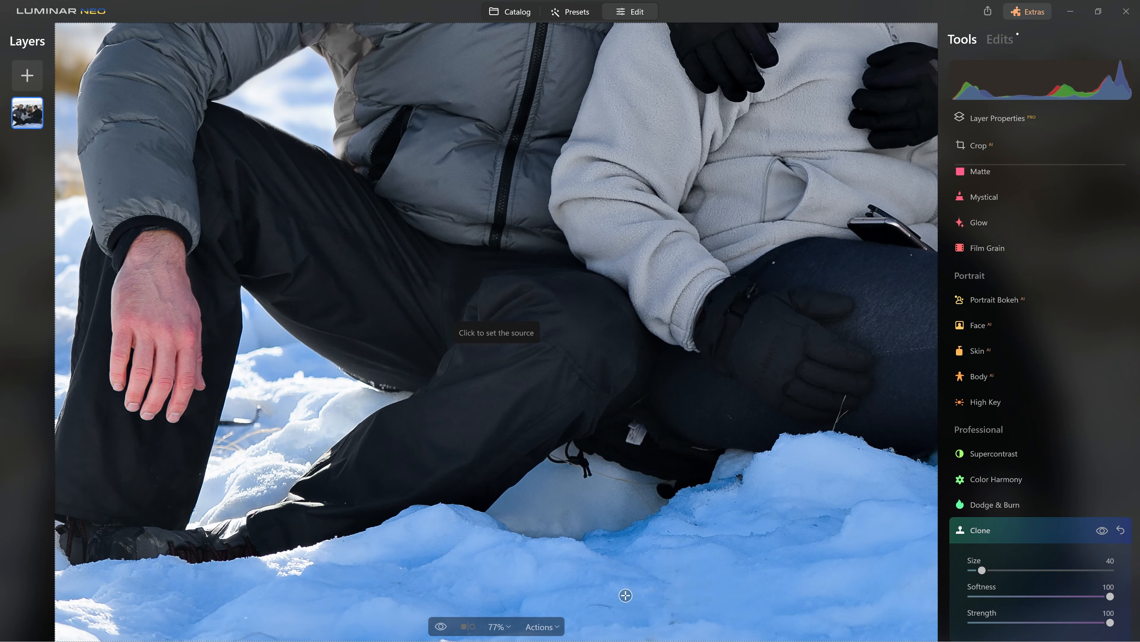
{"action": "left_click", "coordinate": [619, 591], "text": "alt"}
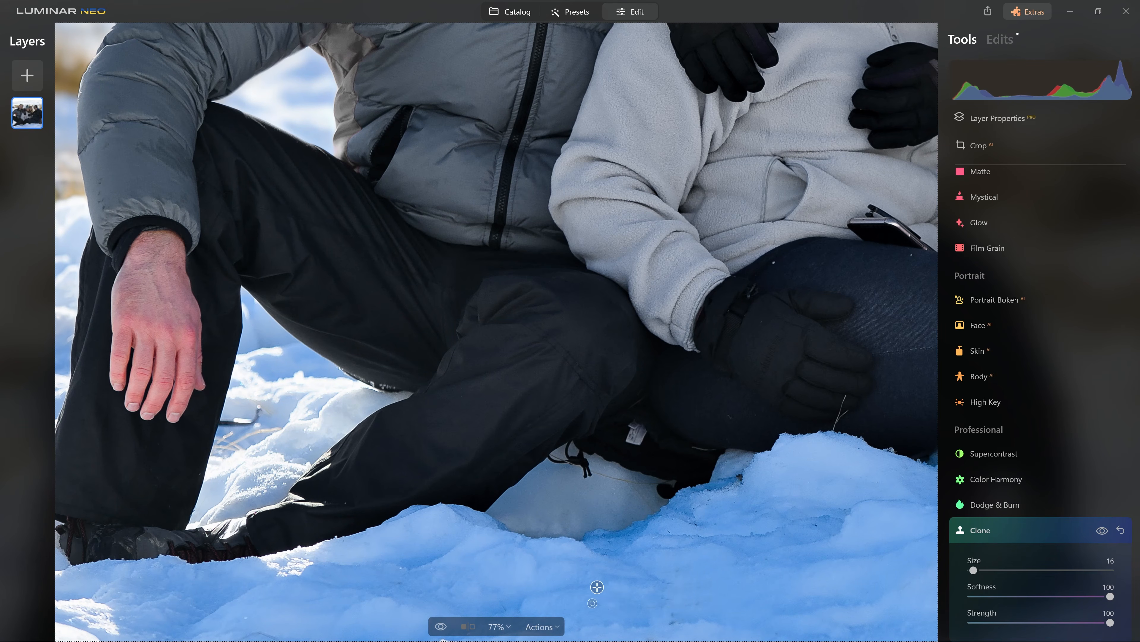
{"action": "left_click_drag", "start_coordinate": [659, 577], "coordinate": [797, 542]}
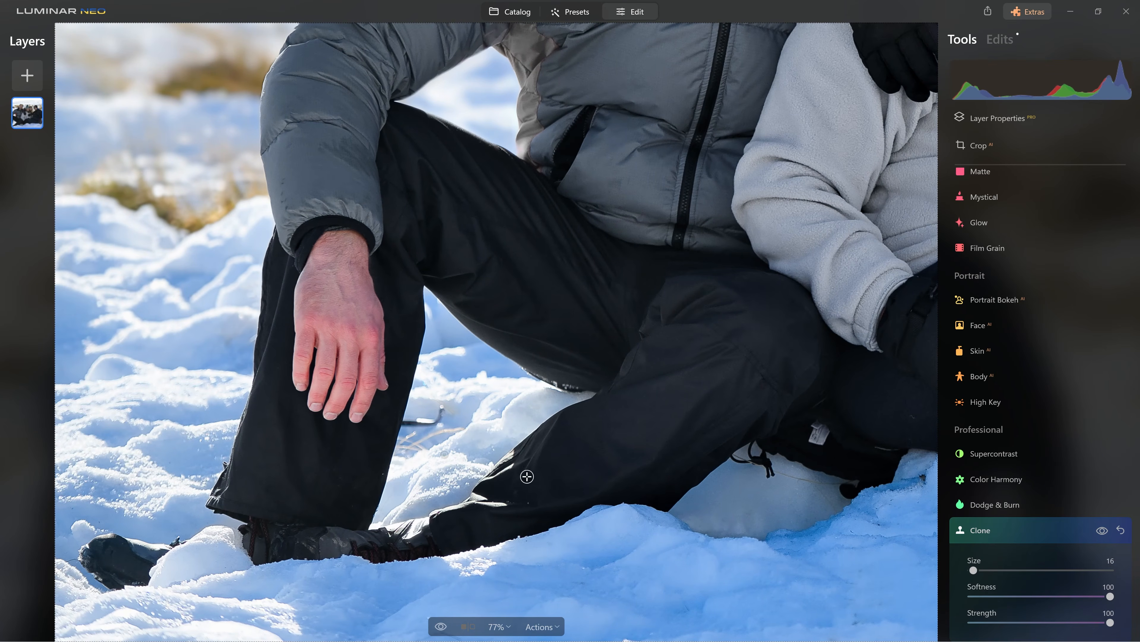
Enlarge the Clone brush to size 124 for the dark object in the snow between the man's legs.
{"action": "scroll", "coordinate": [413, 425], "scroll_direction": "up", "scroll_amount": 5}
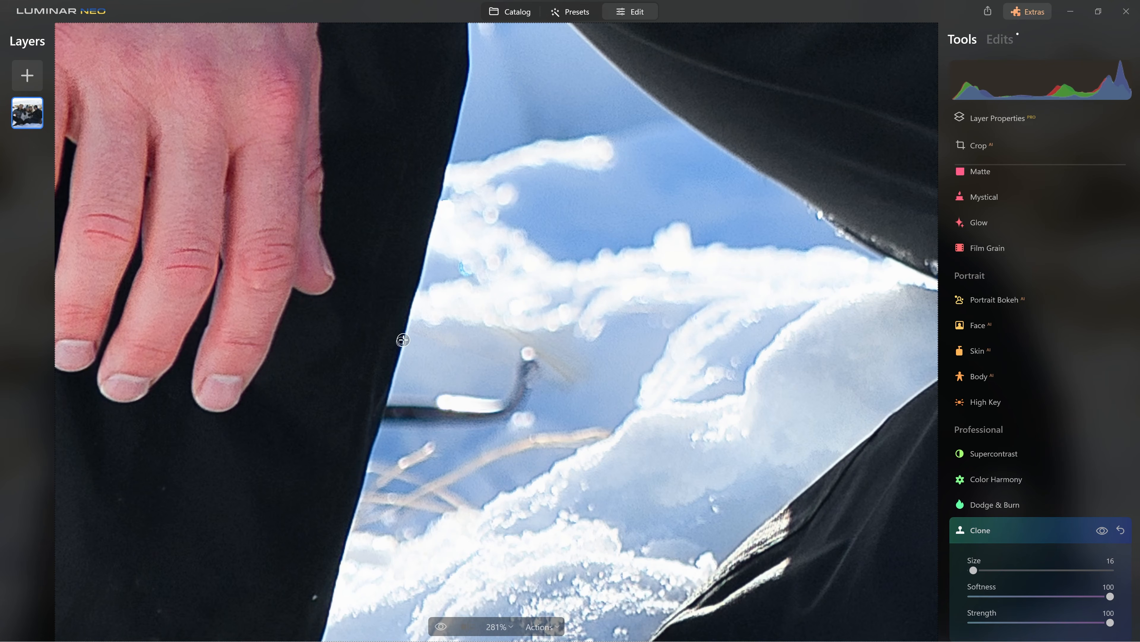
{"action": "scroll", "coordinate": [393, 385], "scroll_direction": "up", "scroll_amount": 2}
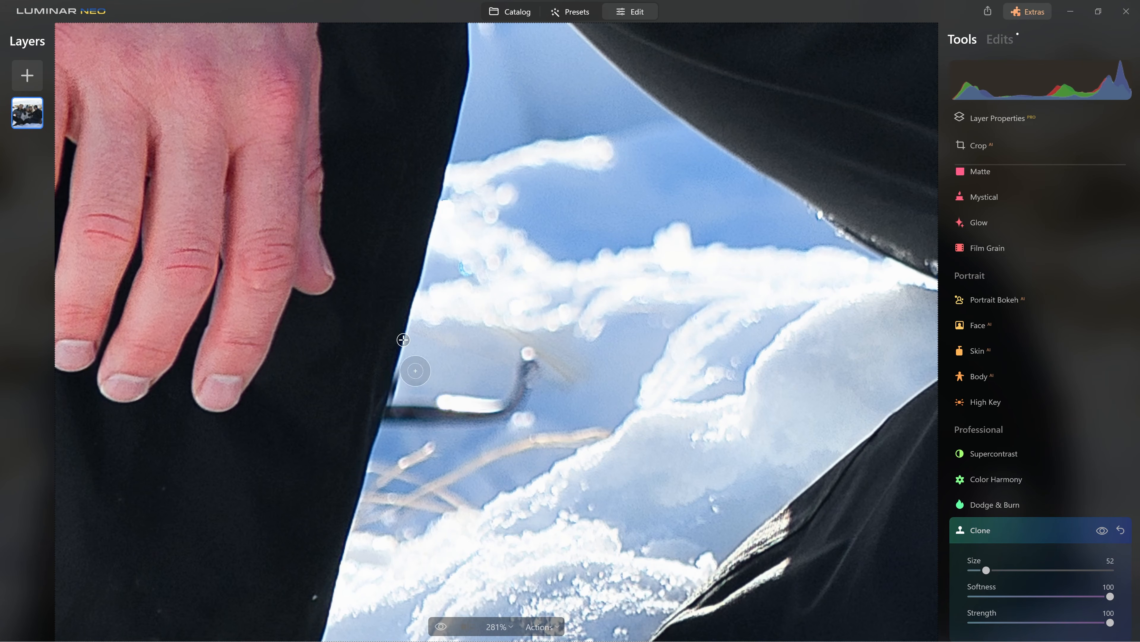
{"action": "scroll", "coordinate": [446, 358], "scroll_direction": "up", "scroll_amount": 4}
{"action": "scroll", "coordinate": [454, 355], "scroll_direction": "up", "scroll_amount": 2}
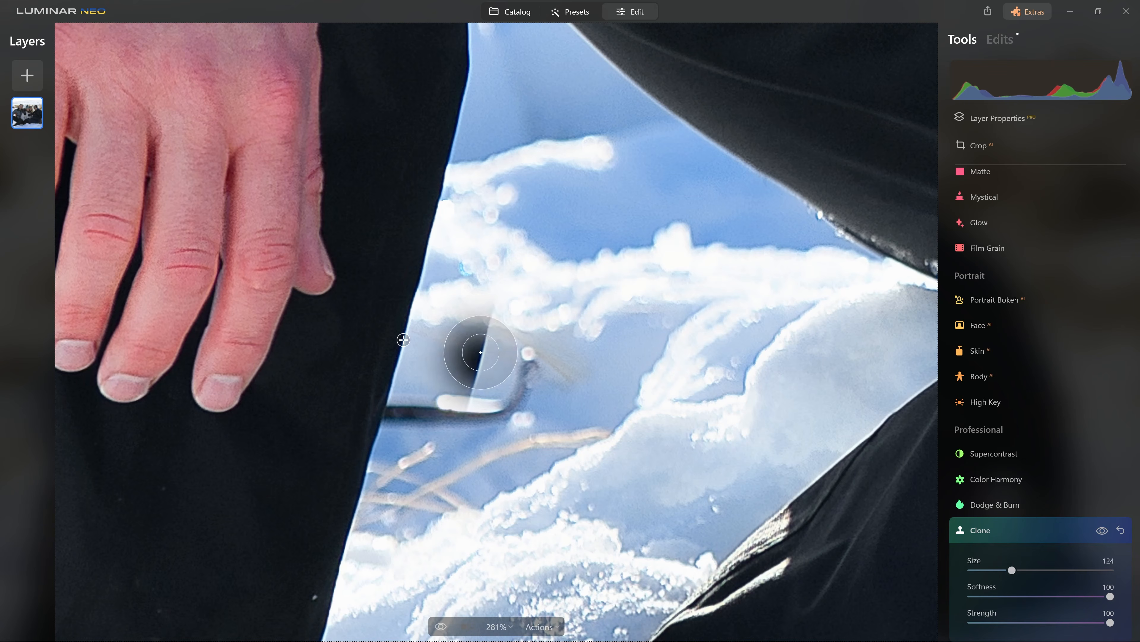
{"action": "mouse_move", "coordinate": [637, 316]}
{"action": "left_mouse_down"}
{"action": "mouse_move", "coordinate": [681, 305]}
{"action": "mouse_move", "coordinate": [685, 369]}
{"action": "mouse_move", "coordinate": [543, 315]}
{"action": "mouse_move", "coordinate": [617, 285]}
{"action": "mouse_move", "coordinate": [533, 308]}
{"action": "mouse_move", "coordinate": [621, 360]}
{"action": "left_mouse_up"}
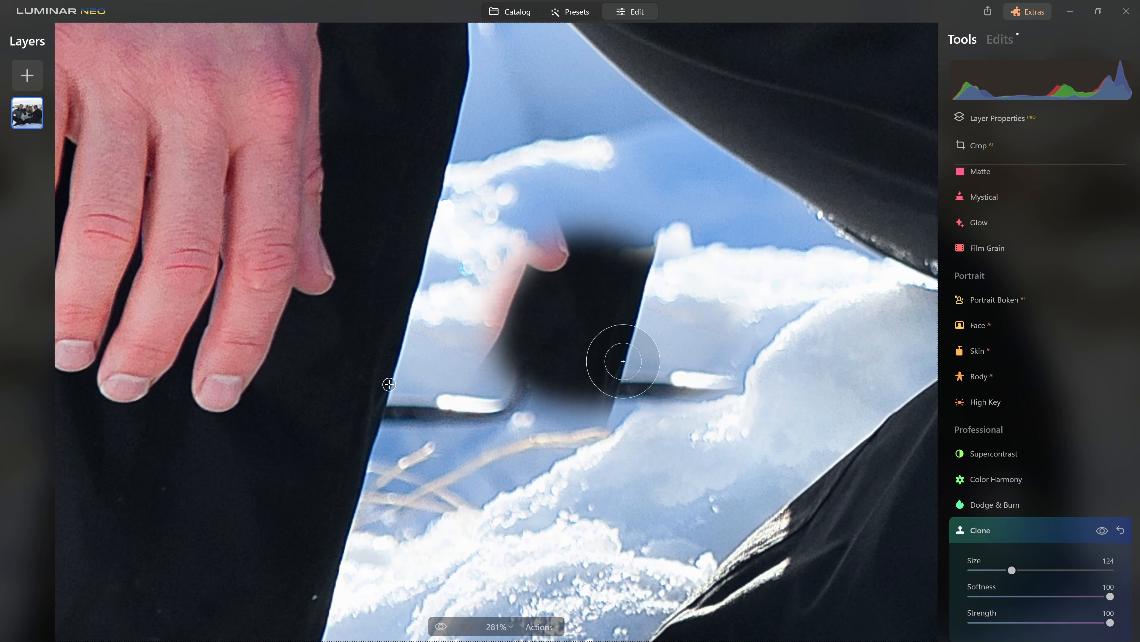
{"action": "left_click_drag", "start_coordinate": [281, 306], "coordinate": [319, 330]}
{"action": "key", "text": "ctrl+z"}
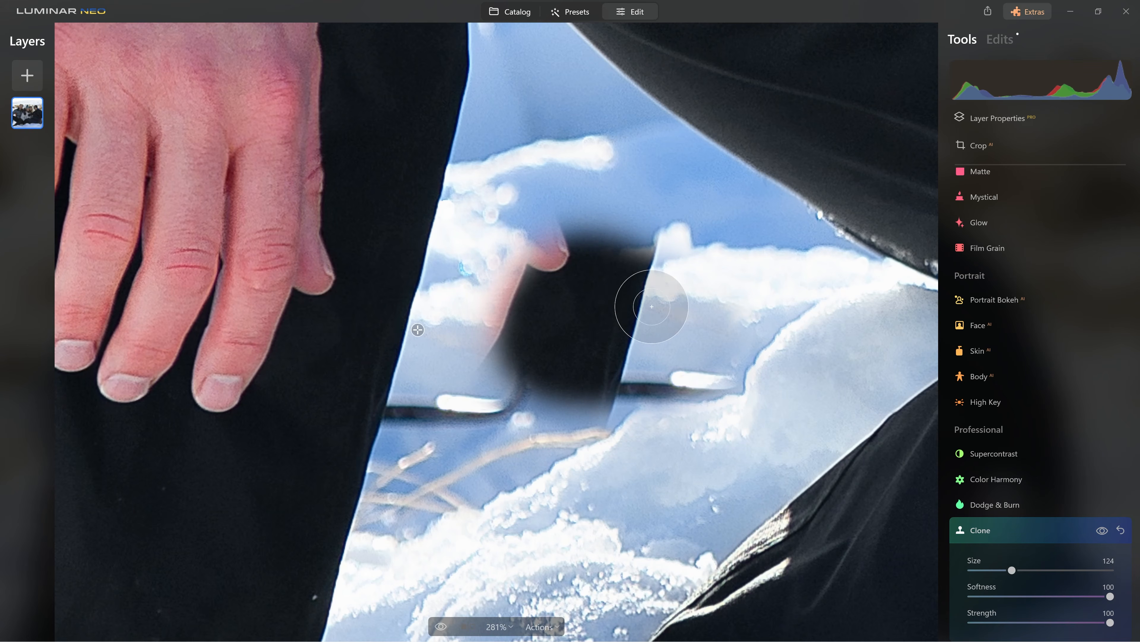
{"action": "key", "text": "ctrl+z"}
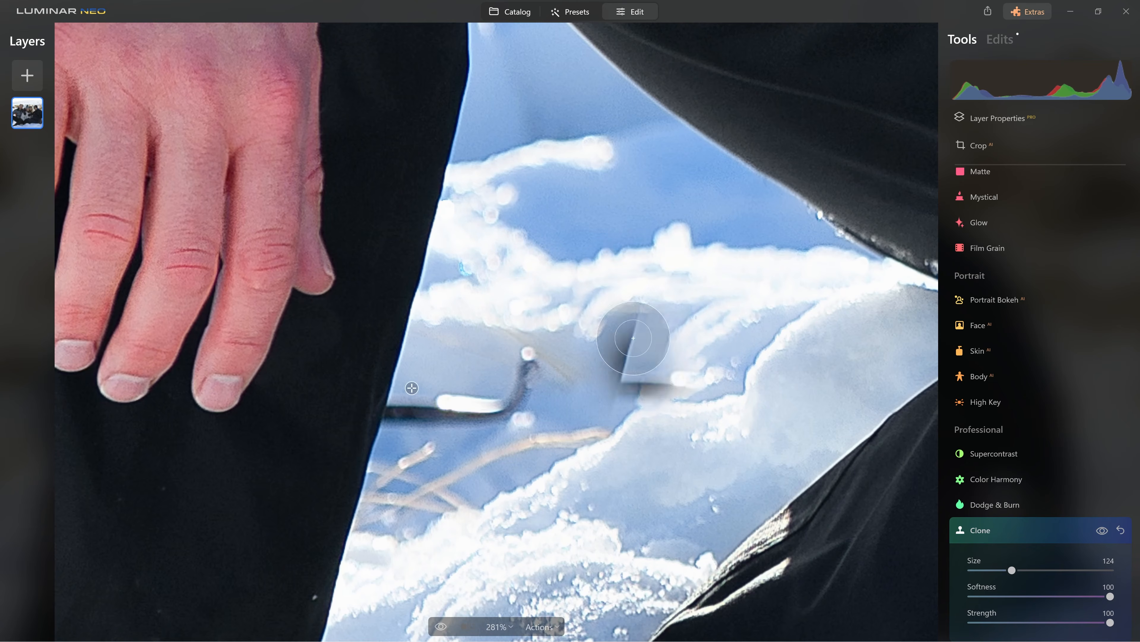
Sample the snow edge beside the man's trousers and clone it over the dark curved object between his legs.
{"action": "key", "text": "alt"}
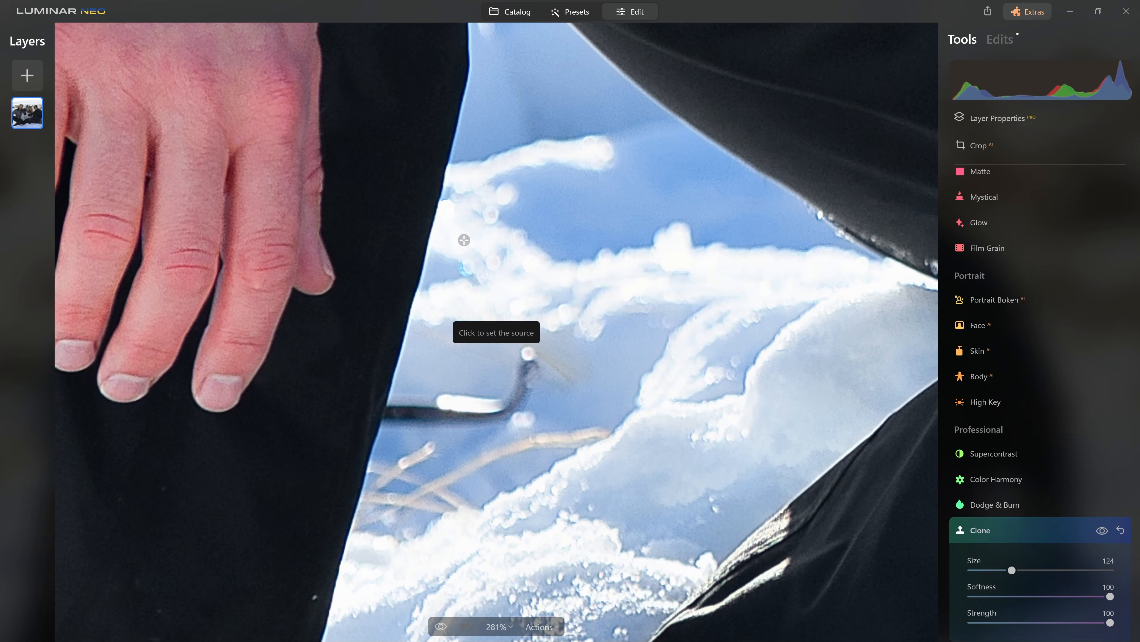
{"action": "left_click", "coordinate": [423, 259]}
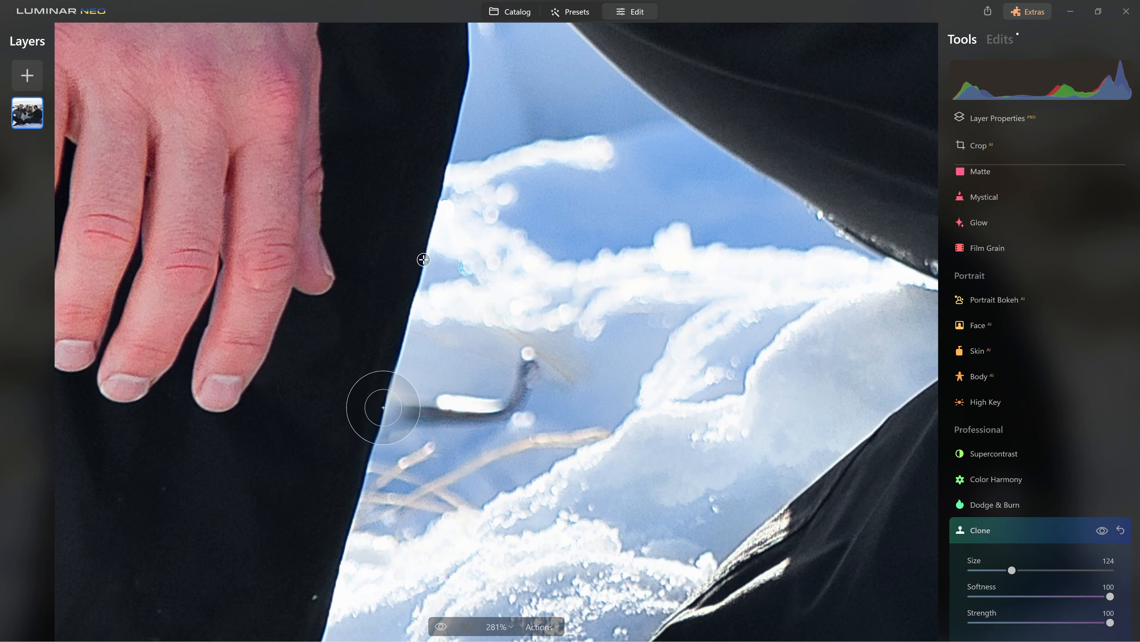
{"action": "mouse_move", "coordinate": [383, 407]}
{"action": "left_mouse_down"}
{"action": "mouse_move", "coordinate": [484, 403]}
{"action": "mouse_move", "coordinate": [524, 364]}
{"action": "left_mouse_up"}
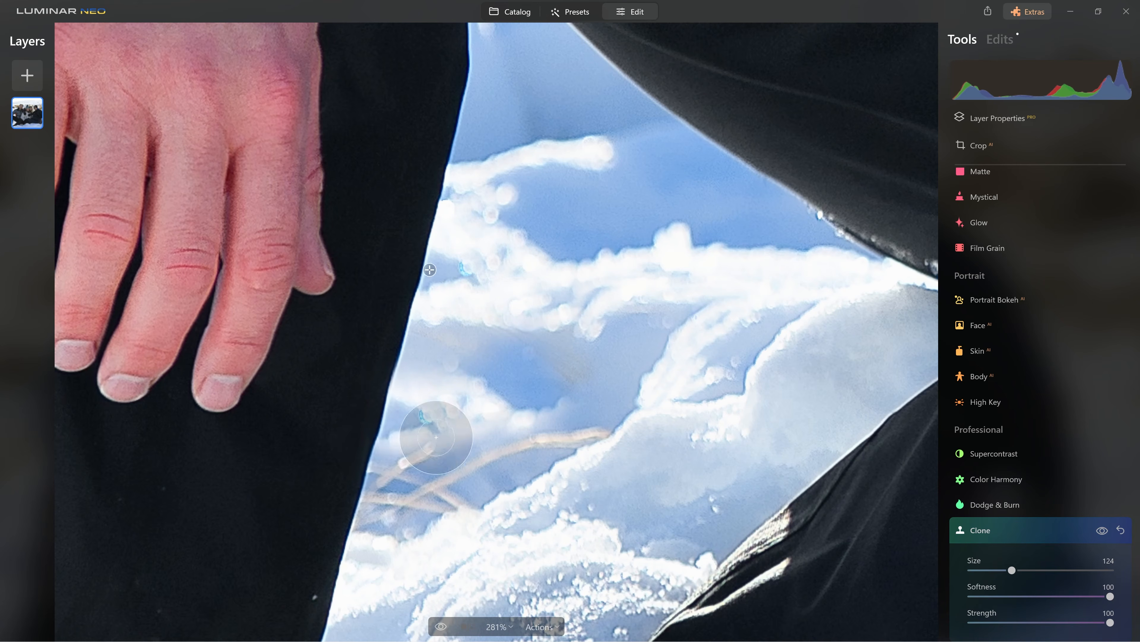
Clone clean snow over the brown twigs between the man's legs and finish with the Clone tool.
{"action": "key", "text": "alt"}
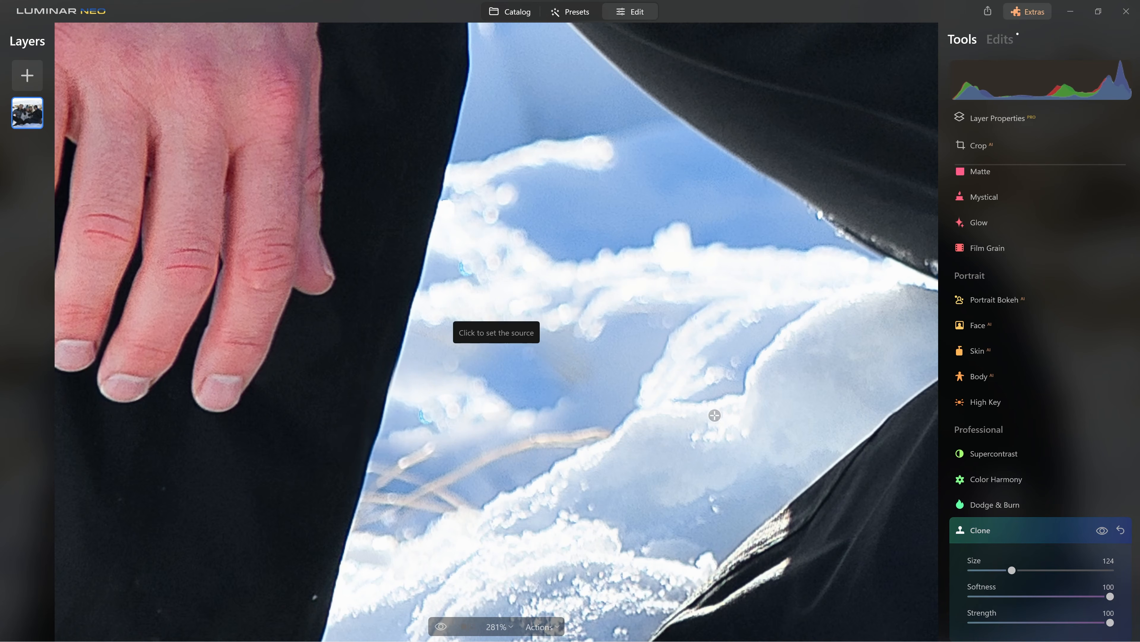
{"action": "left_click", "coordinate": [678, 475], "text": "alt"}
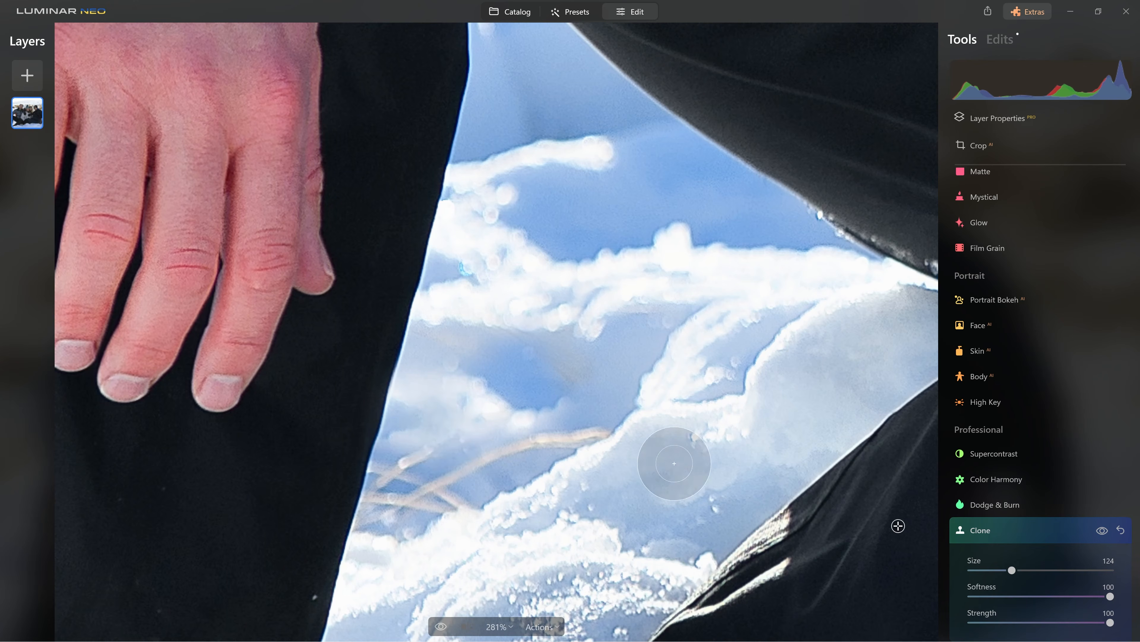
{"action": "key", "text": "alt"}
{"action": "left_click", "coordinate": [682, 481], "text": "alt"}
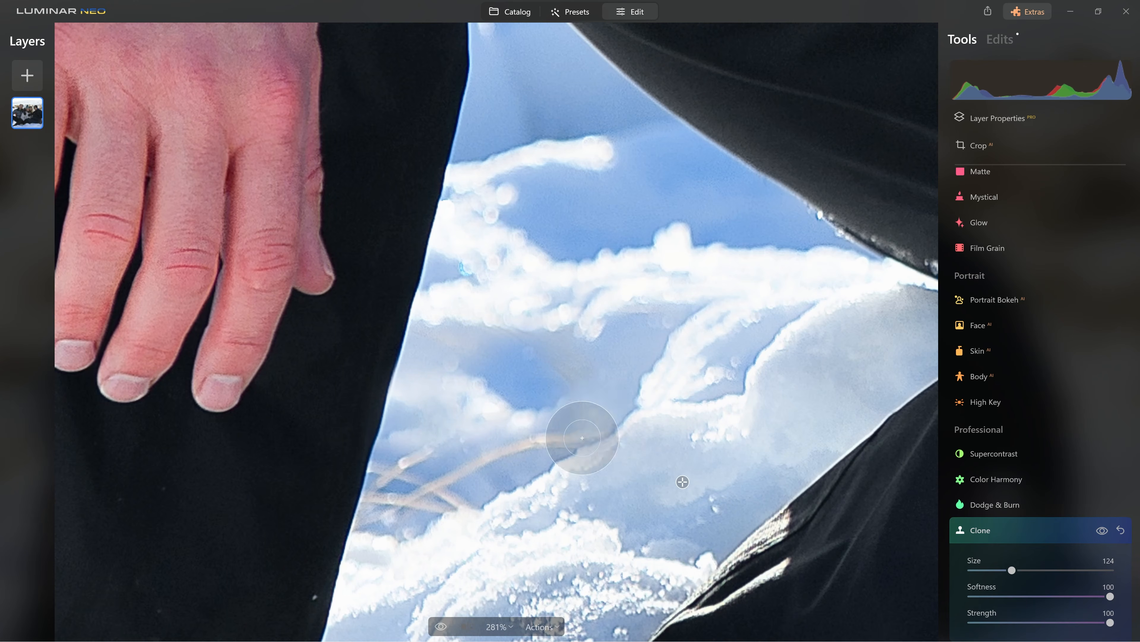
{"action": "scroll", "coordinate": [556, 378], "scroll_direction": "down", "scroll_amount": 10}
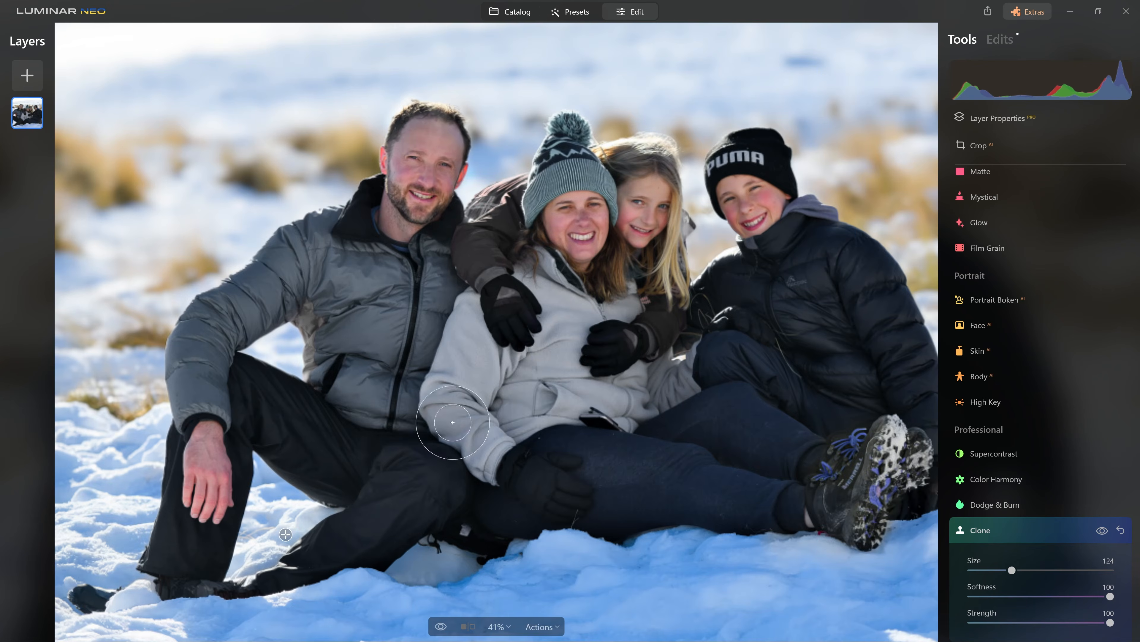
{"action": "scroll", "coordinate": [713, 382], "scroll_direction": "down", "scroll_amount": 2}
{"action": "left_click", "coordinate": [1038, 527]}
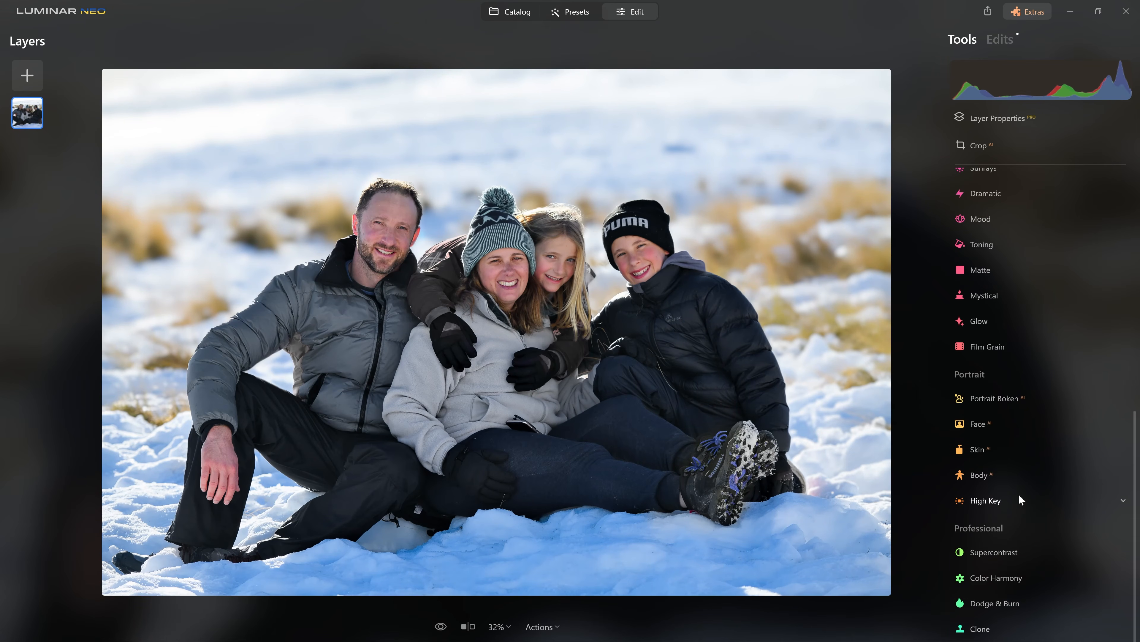
Try a strong High Key effect with Amount 75 and compare the photo with and without it.
{"action": "scroll", "coordinate": [986, 289], "scroll_direction": "up", "scroll_amount": 3}
{"action": "scroll", "coordinate": [1021, 442], "scroll_direction": "down", "scroll_amount": 3}
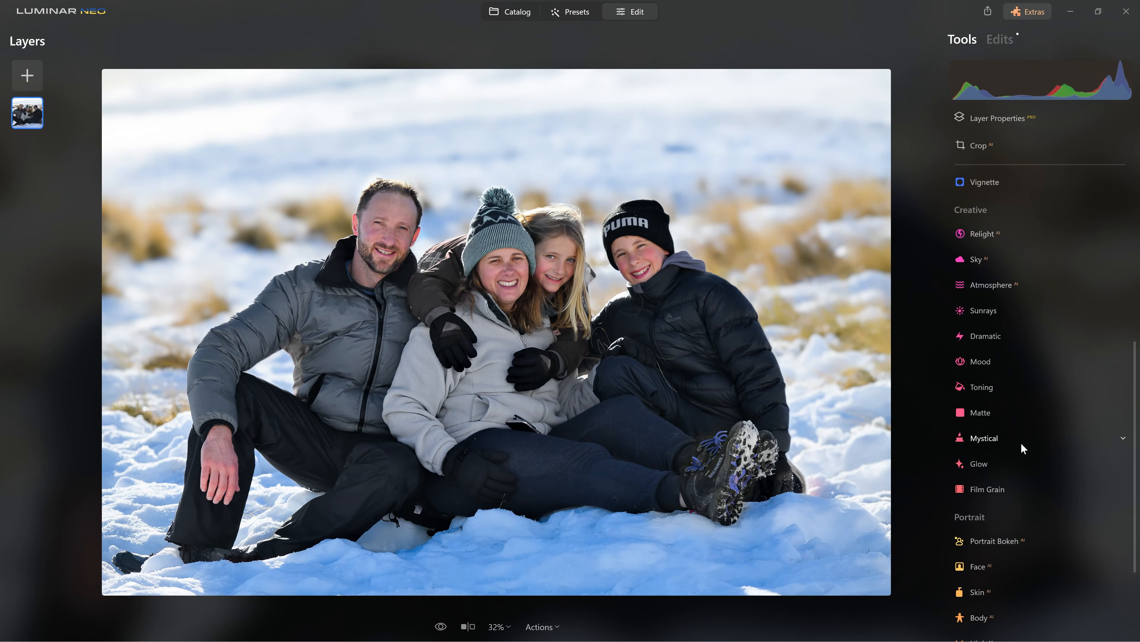
{"action": "left_click", "coordinate": [1002, 496]}
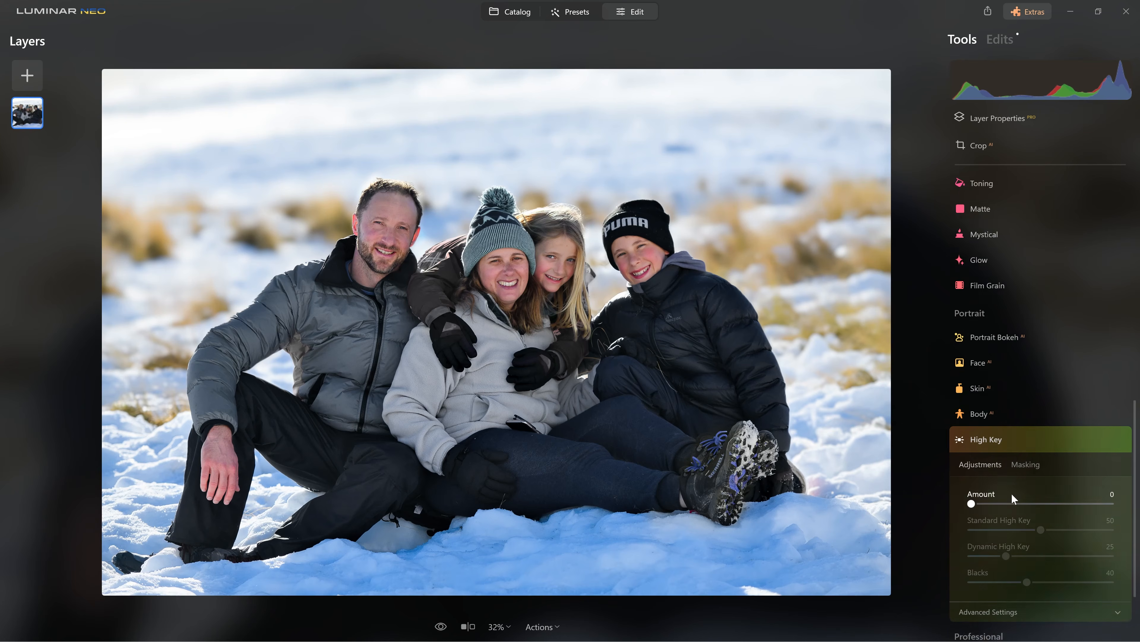
{"action": "left_click_drag", "start_coordinate": [972, 398], "coordinate": [1077, 408]}
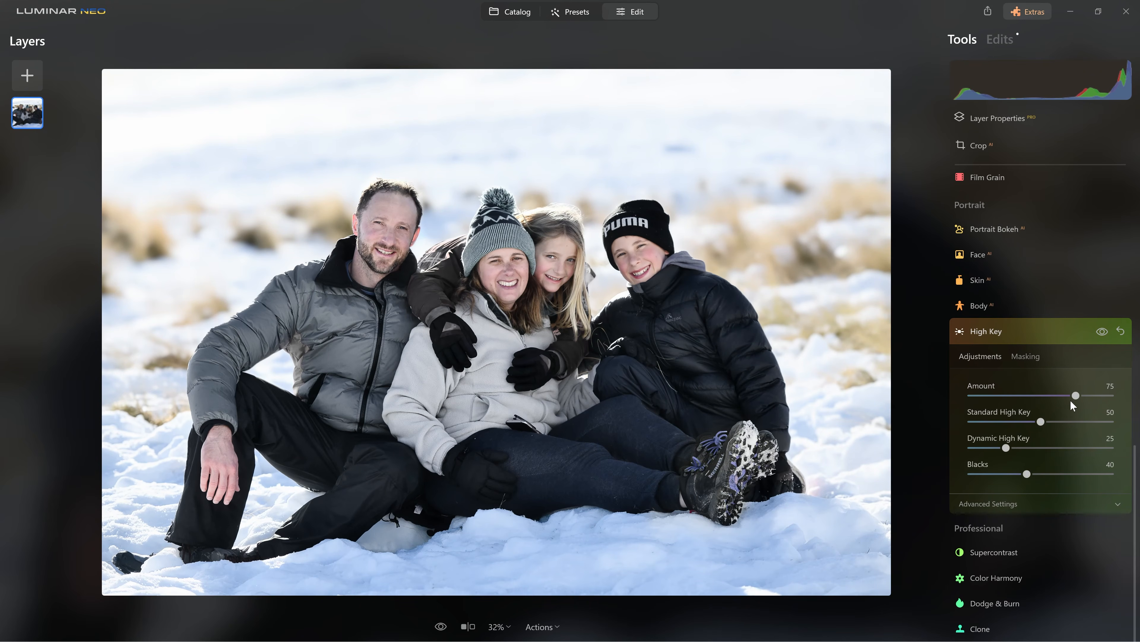
{"action": "left_click", "coordinate": [1103, 337]}
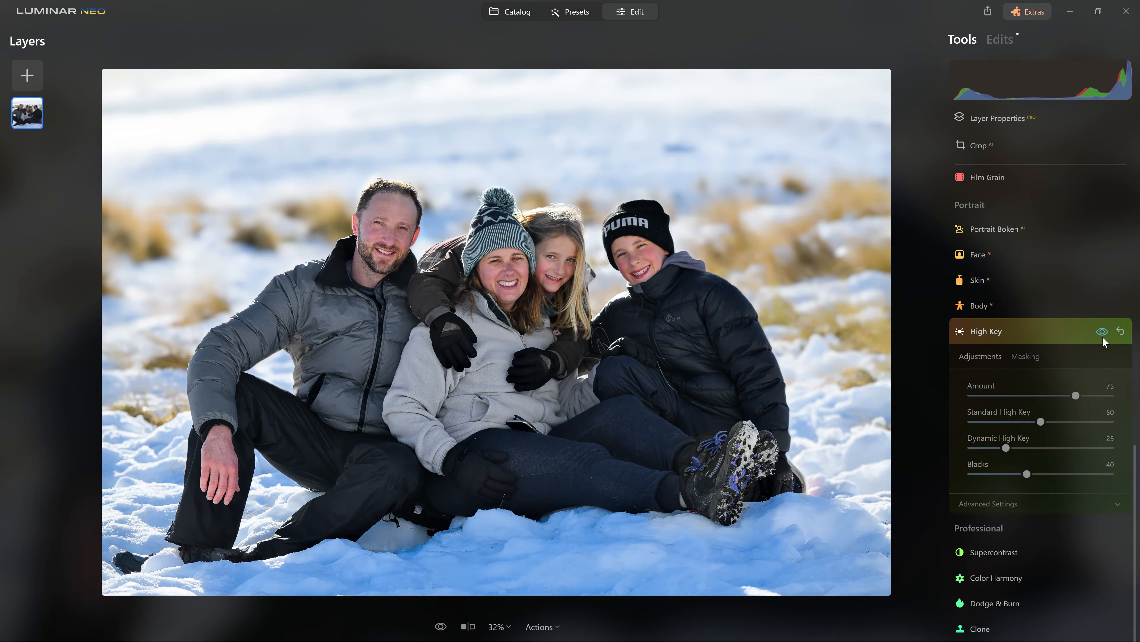
{"action": "left_click", "coordinate": [1104, 337]}
Set the High Key Amount to 30 and compare the photo before and after the effect.
{"action": "left_click_drag", "start_coordinate": [1076, 395], "coordinate": [955, 396]}
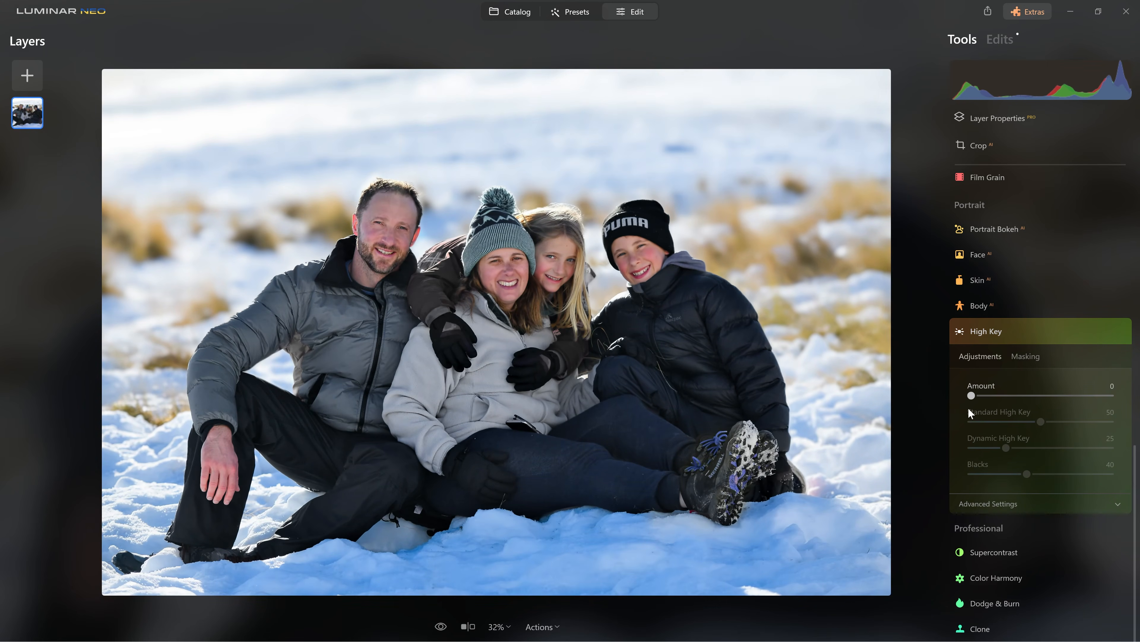
{"action": "left_click_drag", "start_coordinate": [971, 398], "coordinate": [1015, 400]}
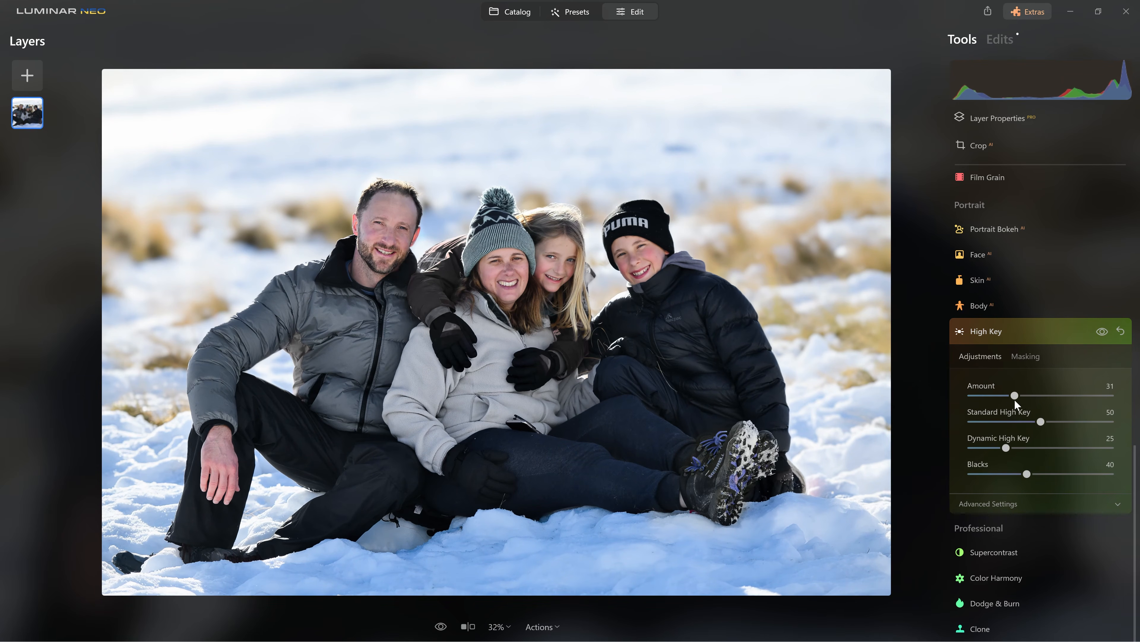
{"action": "mouse_move", "coordinate": [1015, 398]}
{"action": "left_mouse_down"}
{"action": "mouse_move", "coordinate": [972, 395]}
{"action": "mouse_move", "coordinate": [1029, 396]}
{"action": "left_mouse_up"}
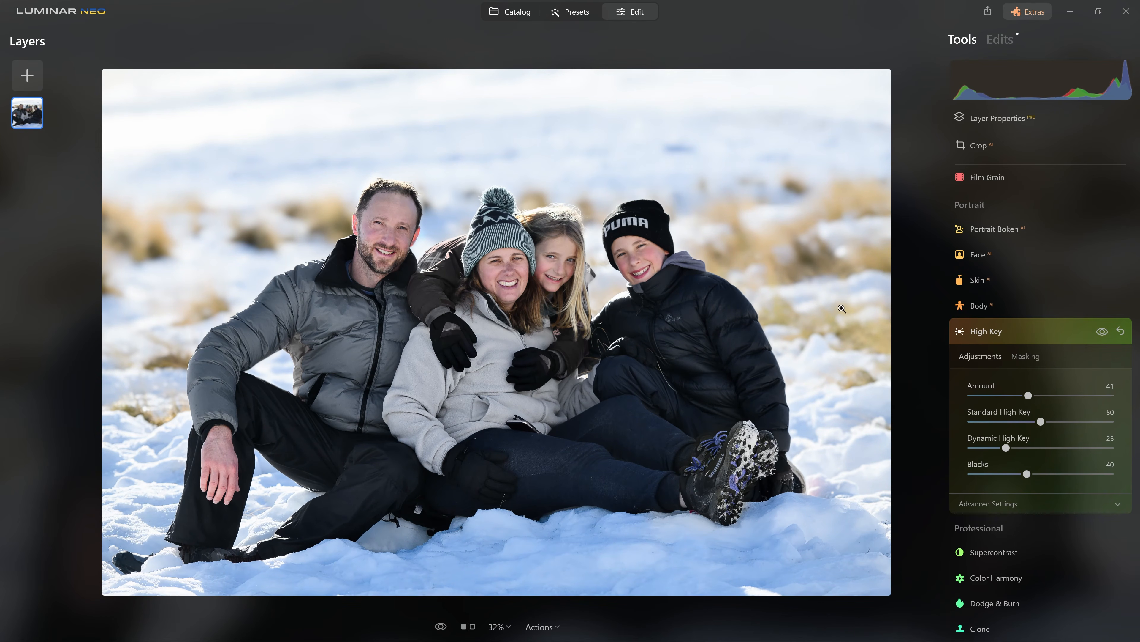
{"action": "left_click", "coordinate": [1014, 395]}
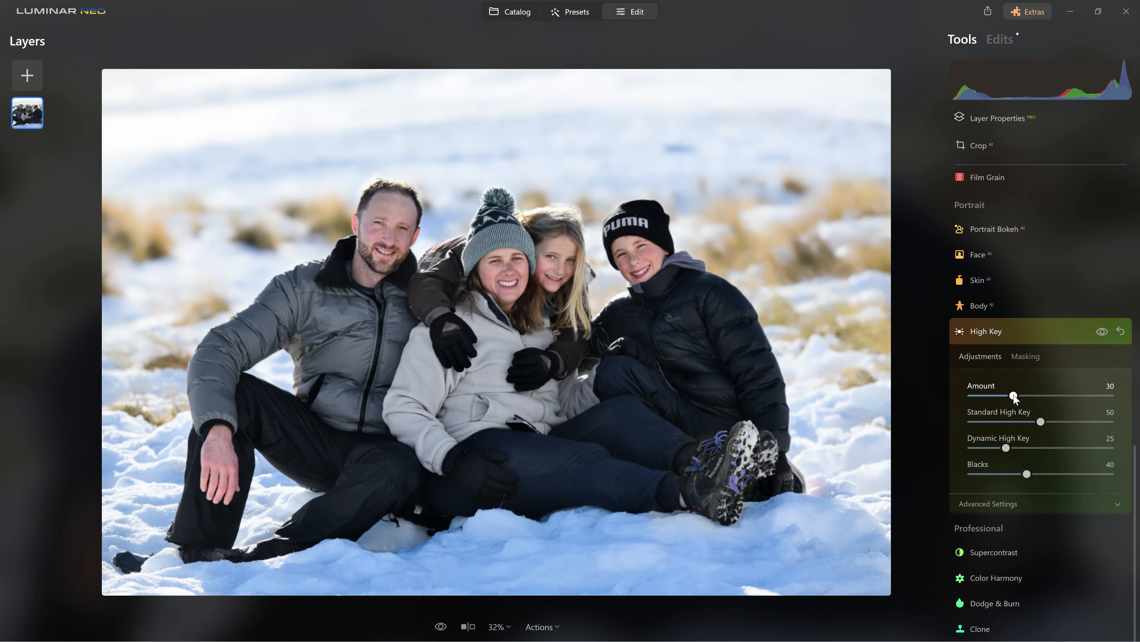
{"action": "left_click", "coordinate": [1104, 331]}
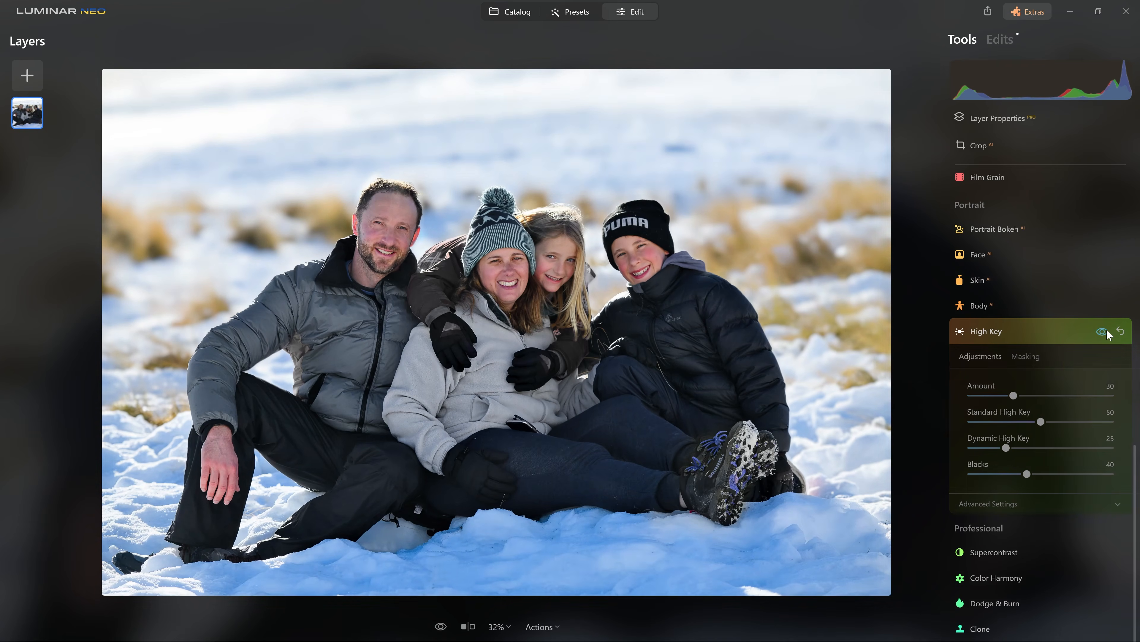
{"action": "left_click", "coordinate": [1104, 331]}
Try the Dramatic effect with Amount 100, compare before and after, and reset it.
{"action": "scroll", "coordinate": [1028, 355], "scroll_direction": "up", "scroll_amount": 5}
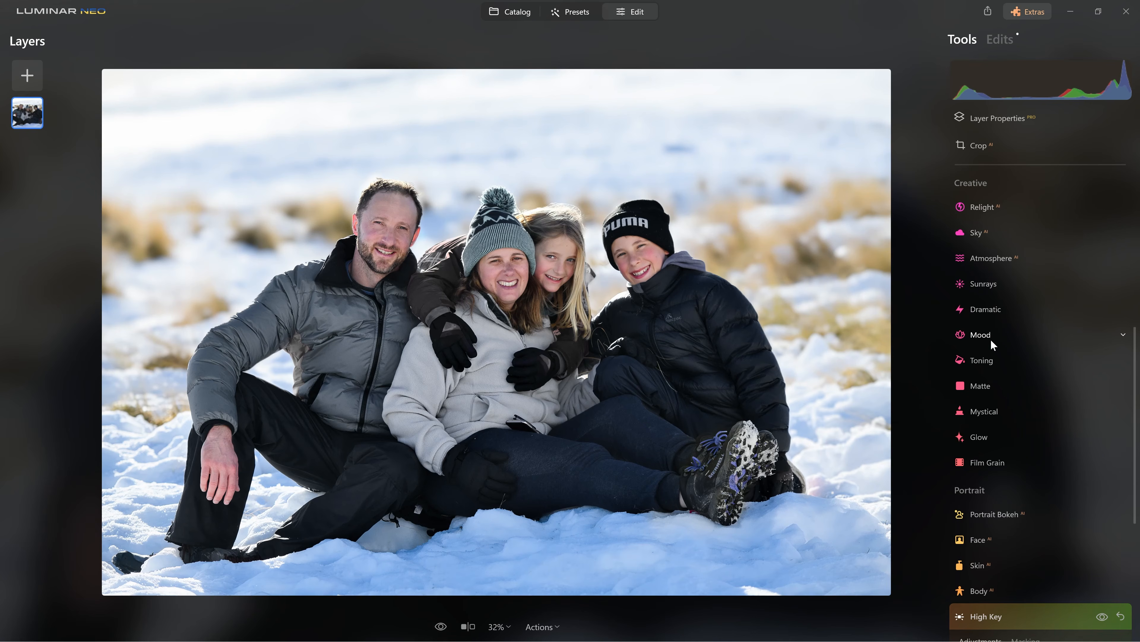
{"action": "left_click", "coordinate": [1006, 317]}
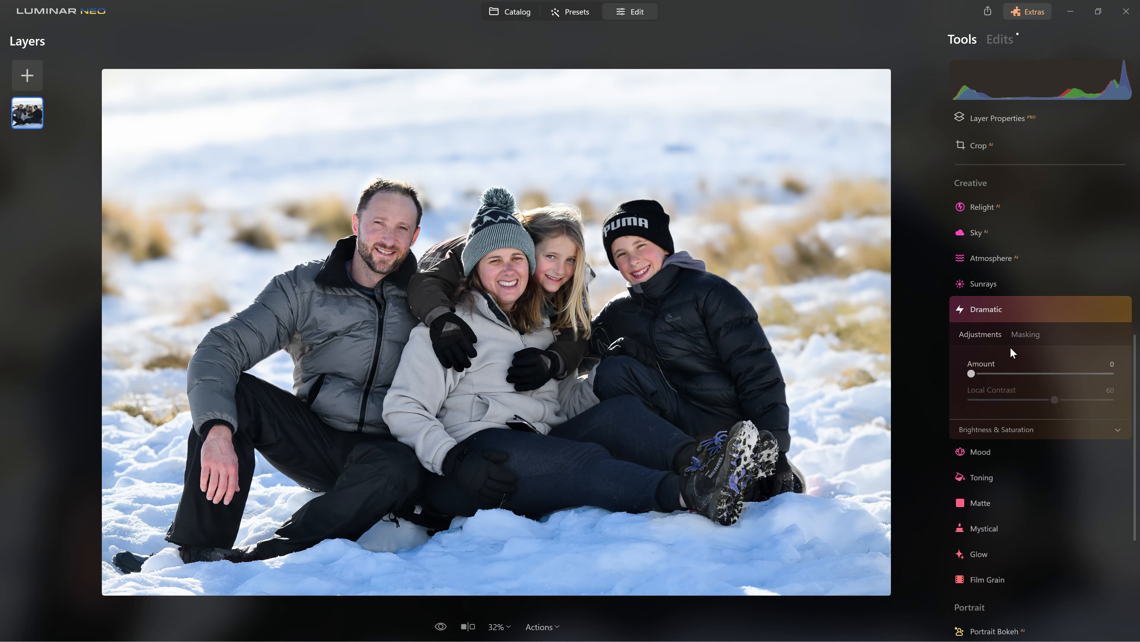
{"action": "left_click_drag", "start_coordinate": [973, 374], "coordinate": [1113, 373]}
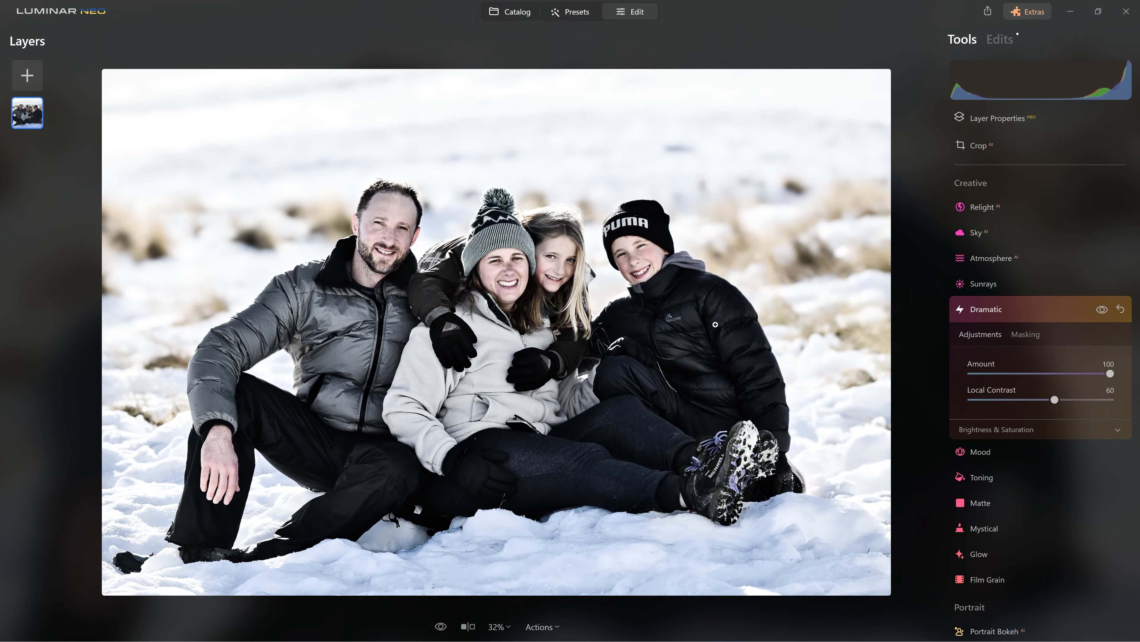
{"action": "left_click", "coordinate": [1102, 308]}
{"action": "left_click", "coordinate": [1103, 309]}
{"action": "left_click", "coordinate": [1120, 309]}
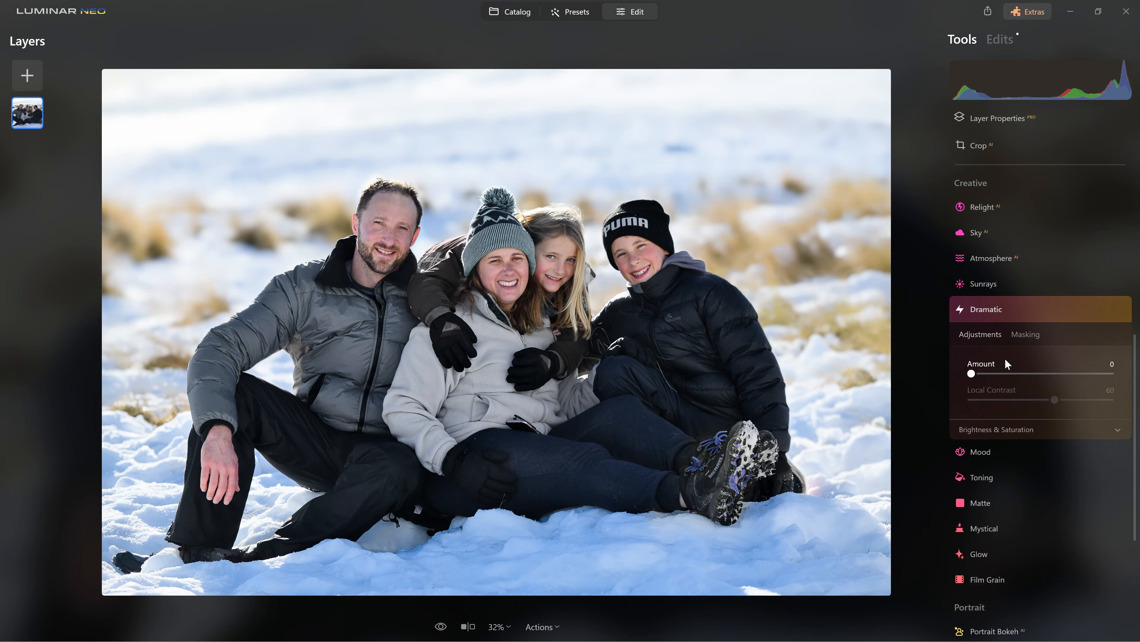
Apply the Mystical effect with Amount 20 and compare the photo before and after it.
{"action": "scroll", "coordinate": [1005, 358], "scroll_direction": "down", "scroll_amount": 3}
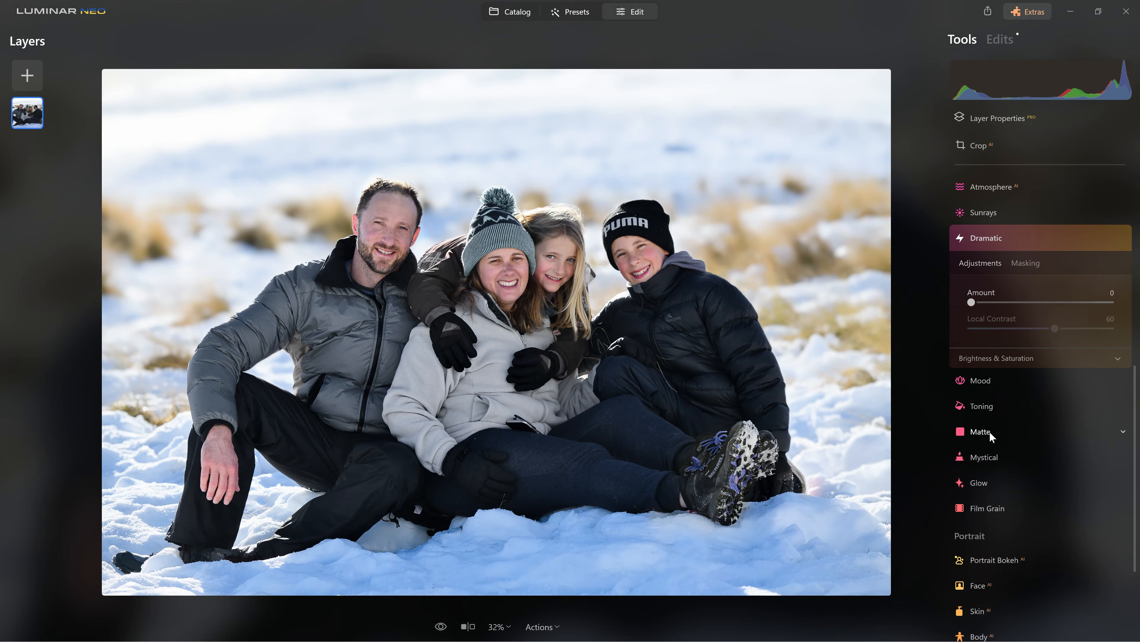
{"action": "left_click", "coordinate": [993, 455]}
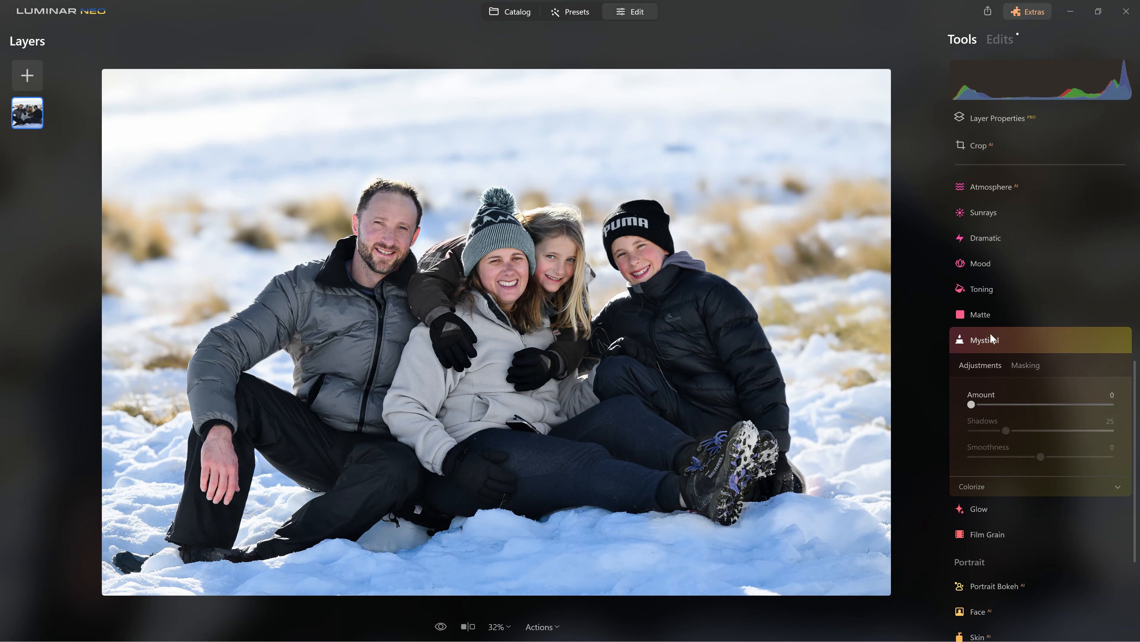
{"action": "left_click_drag", "start_coordinate": [972, 404], "coordinate": [1113, 408]}
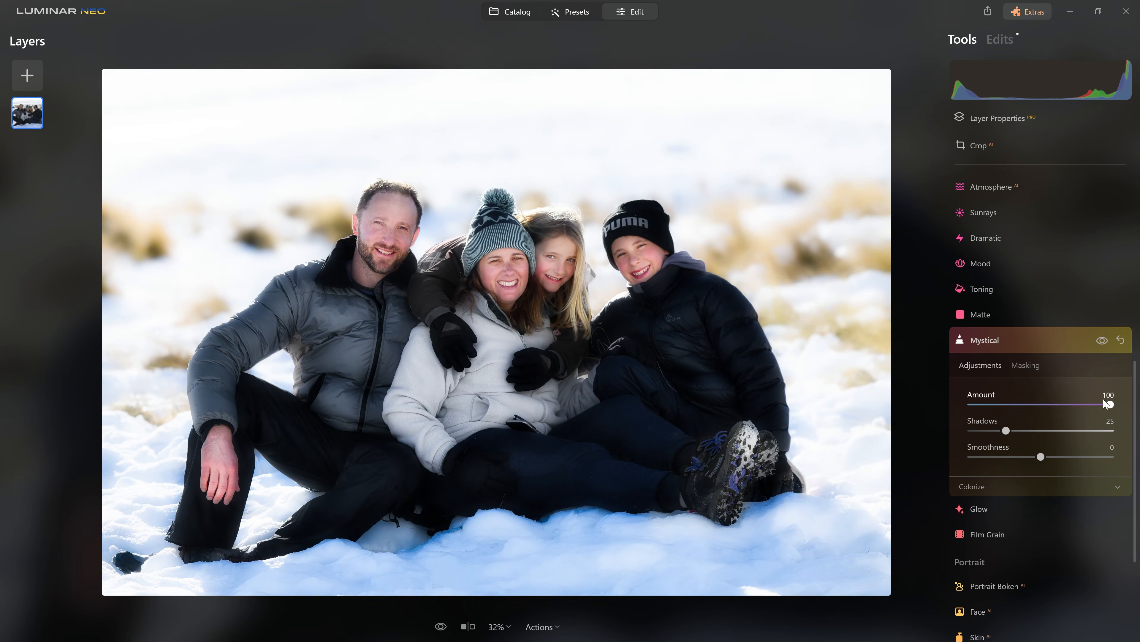
{"action": "left_click_drag", "start_coordinate": [1108, 406], "coordinate": [998, 420]}
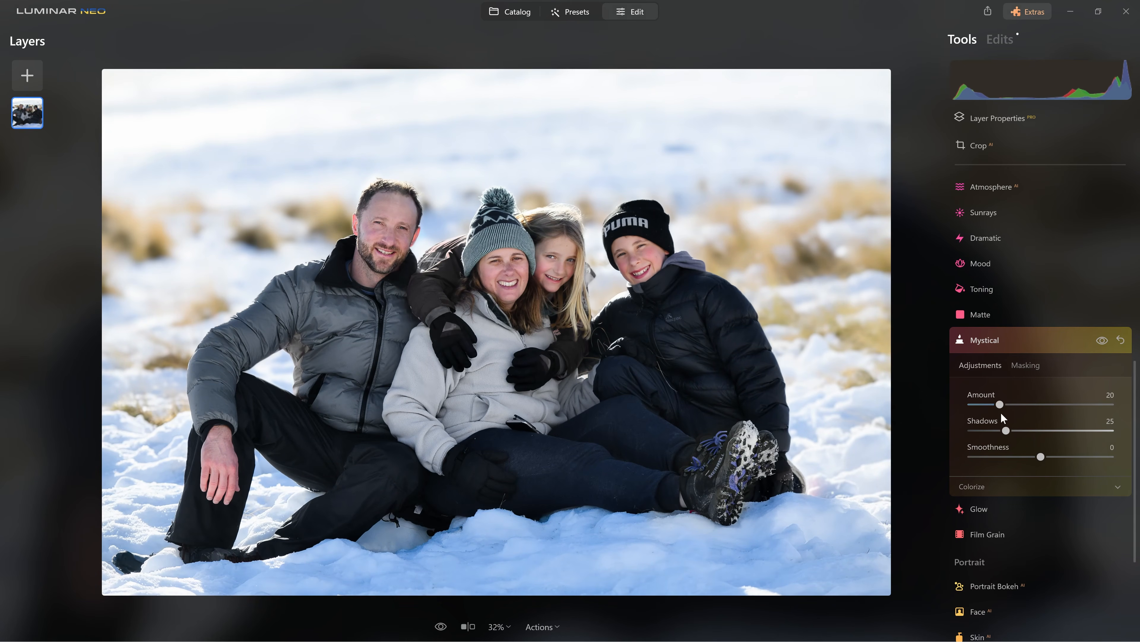
{"action": "left_click", "coordinate": [1106, 340]}
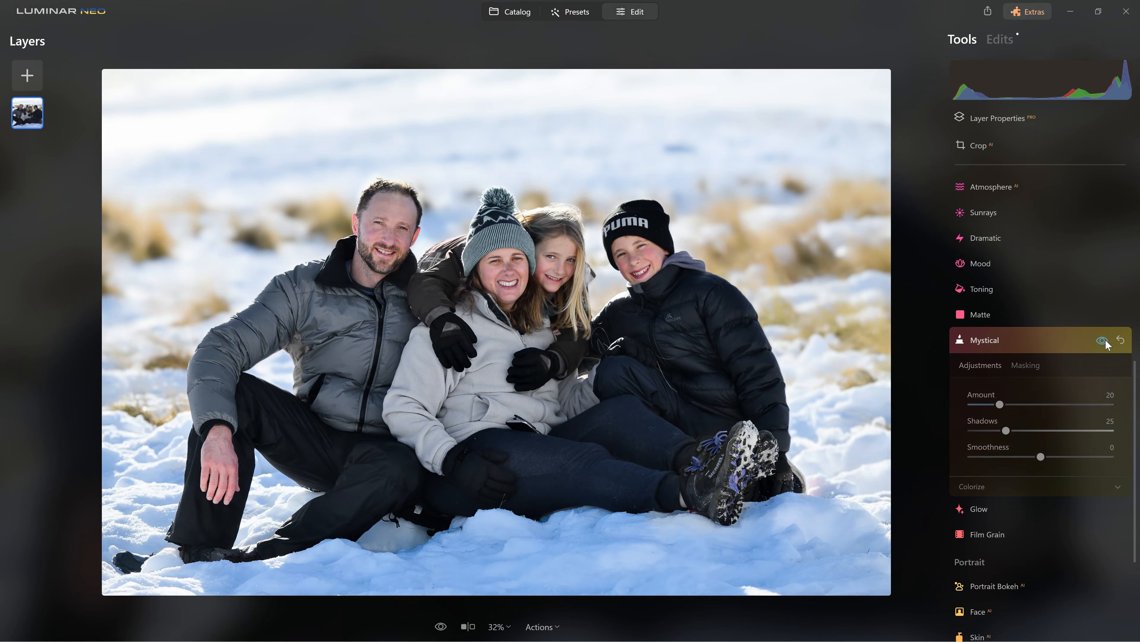
{"action": "left_click", "coordinate": [1106, 340]}
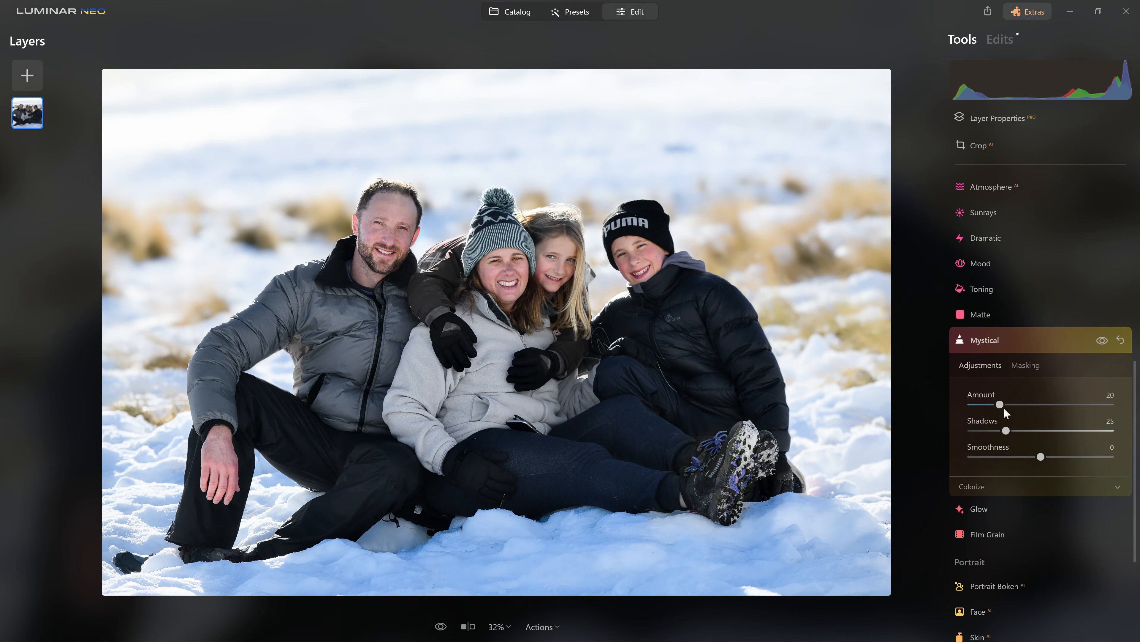
{"action": "left_click", "coordinate": [1107, 340]}
{"action": "left_click", "coordinate": [1107, 340]}
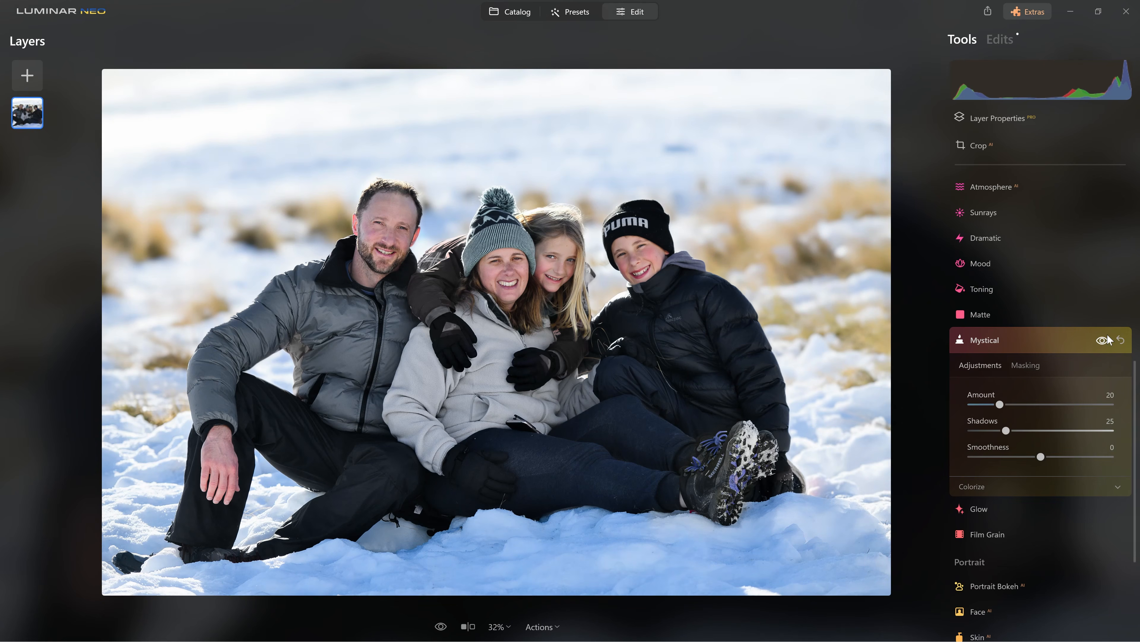
{"action": "left_click", "coordinate": [1023, 339]}
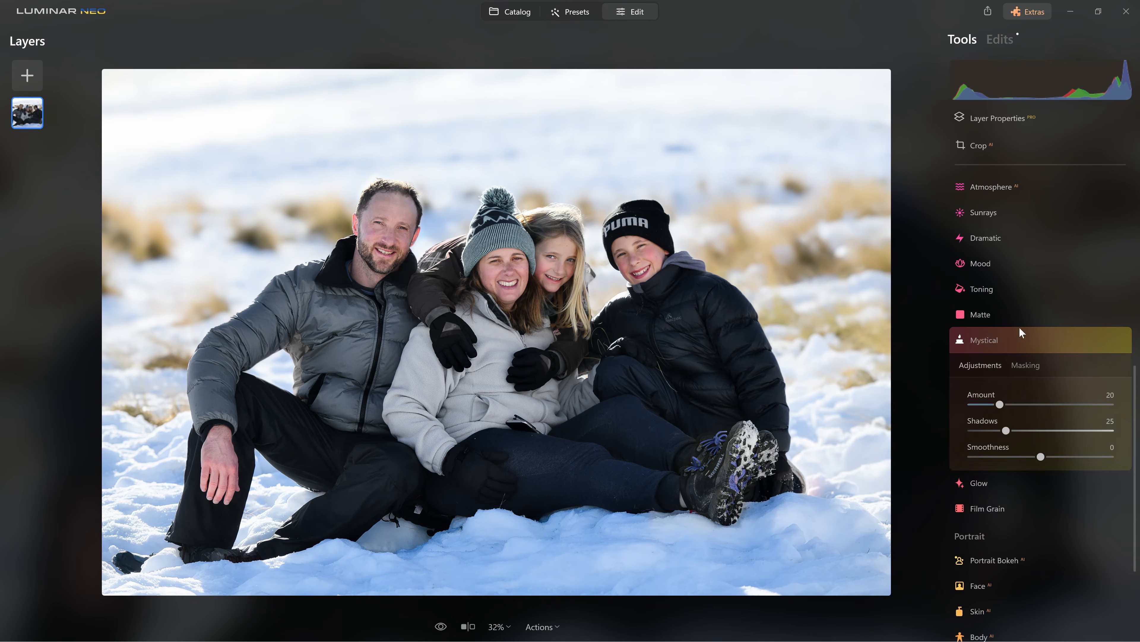
Tone the shadows blue in Toning with Saturation 65 and Hue 233.
{"action": "left_click", "coordinate": [983, 284]}
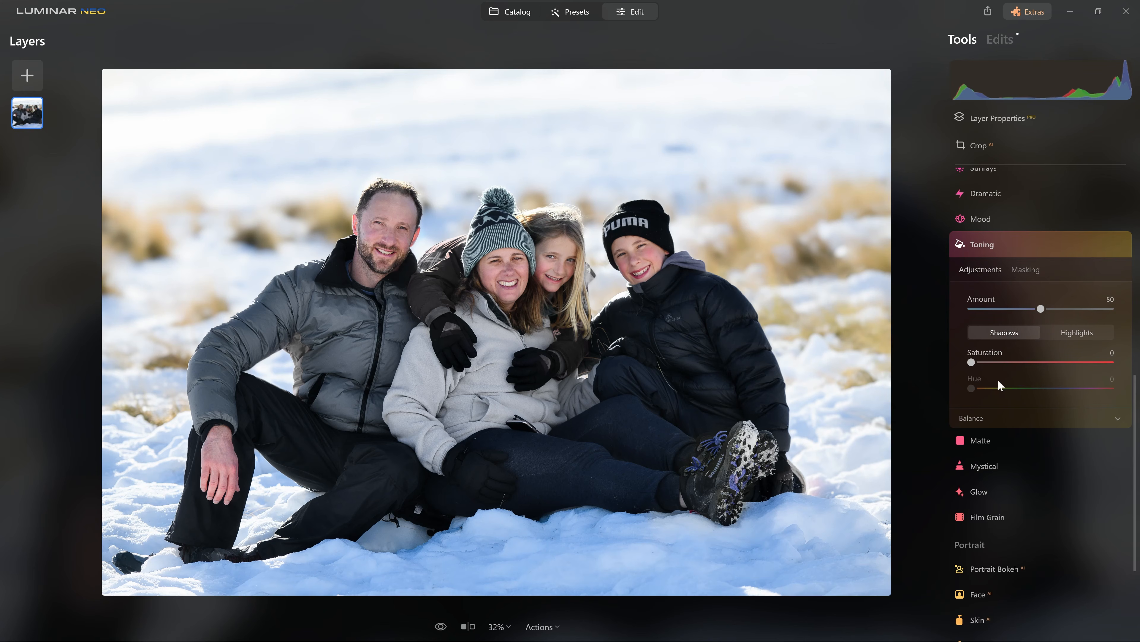
{"action": "left_click_drag", "start_coordinate": [975, 363], "coordinate": [1066, 369]}
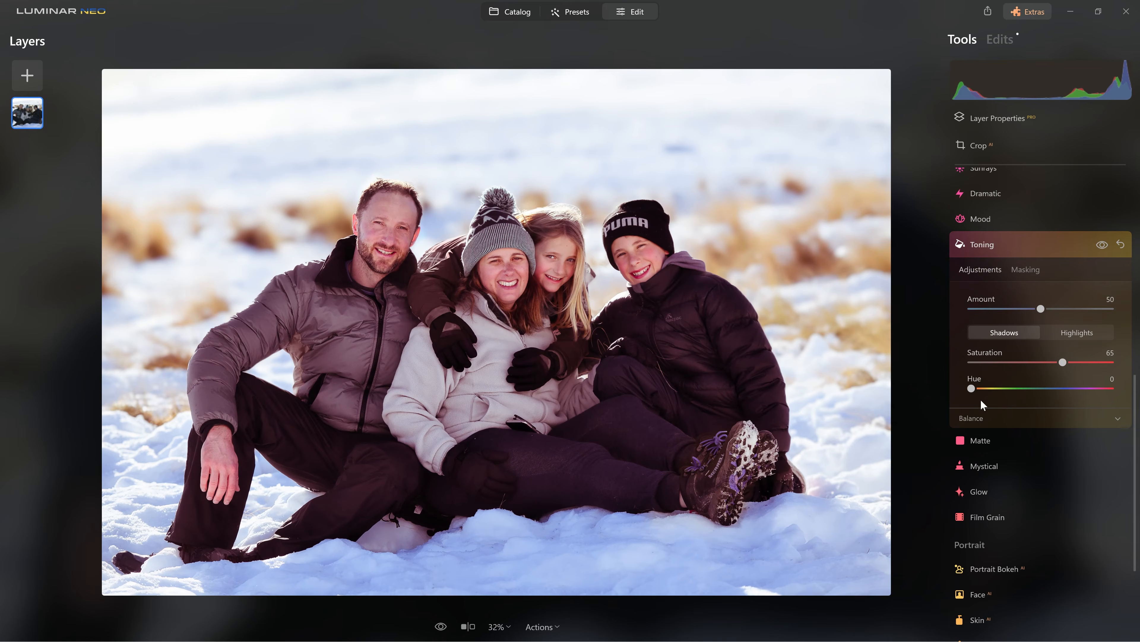
{"action": "left_click_drag", "start_coordinate": [972, 388], "coordinate": [1063, 399]}
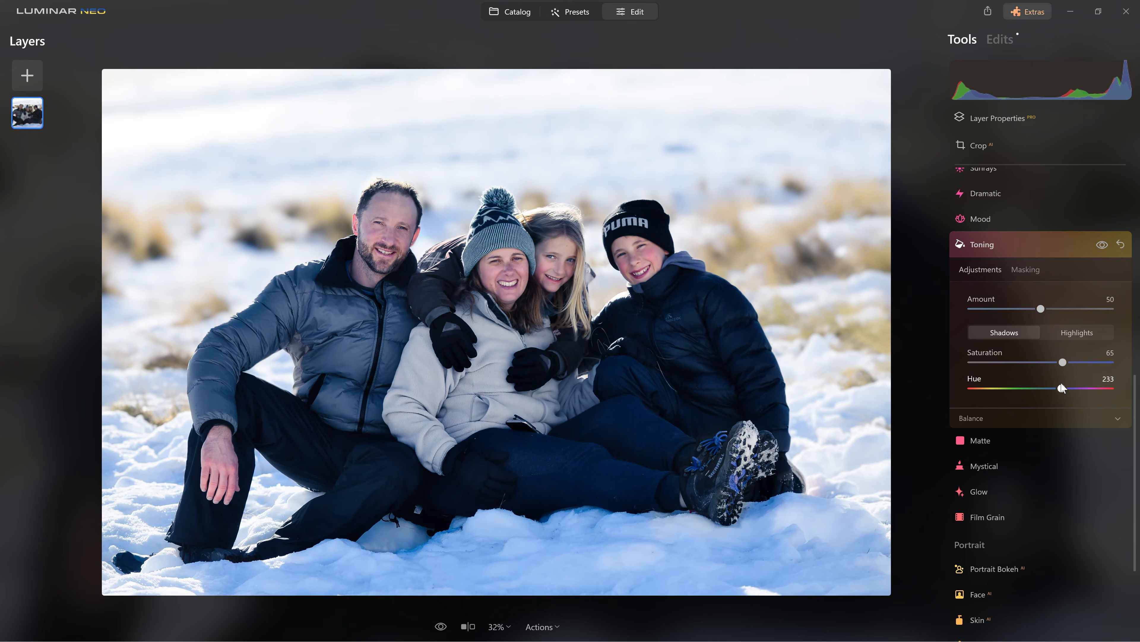
Tone the highlights warm yellow in Toning with Saturation 30 and Hue 50.
{"action": "left_click", "coordinate": [1064, 334]}
{"action": "scroll", "coordinate": [1068, 335], "scroll_direction": "down", "scroll_amount": 1}
{"action": "left_click_drag", "start_coordinate": [971, 322], "coordinate": [1077, 322]}
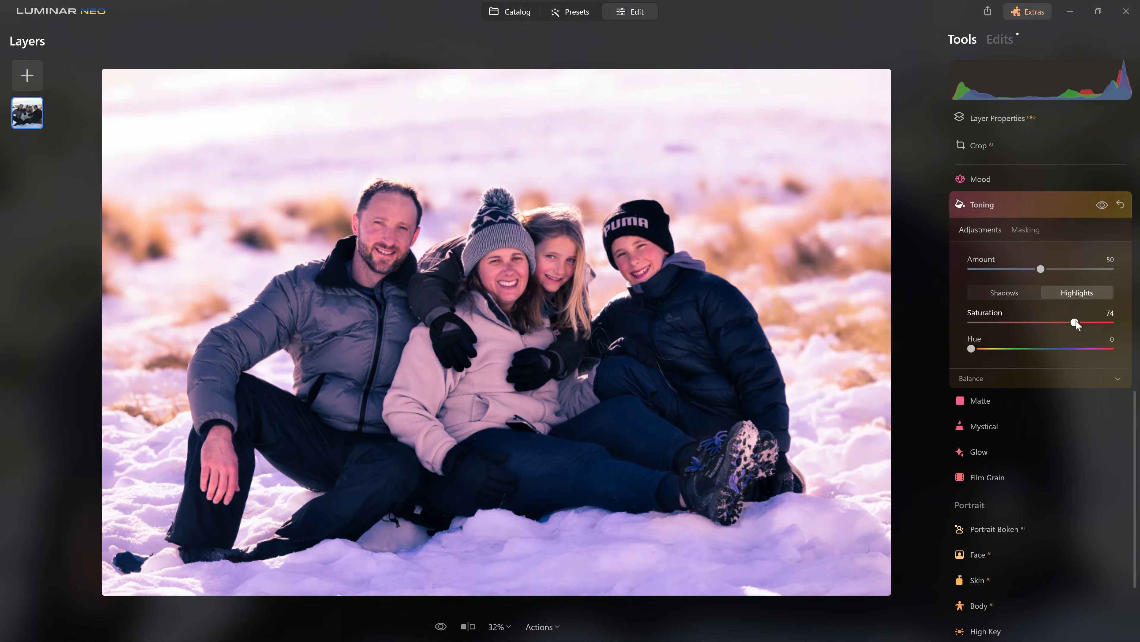
{"action": "left_click_drag", "start_coordinate": [975, 347], "coordinate": [986, 350]}
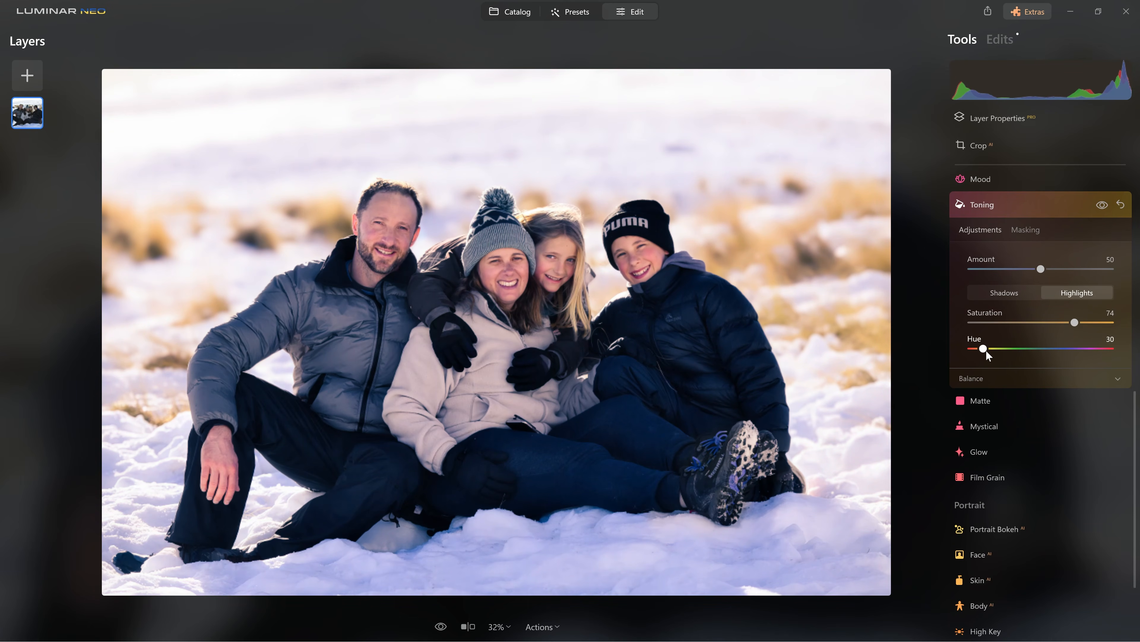
{"action": "left_click_drag", "start_coordinate": [1078, 326], "coordinate": [1111, 322]}
{"action": "mouse_move", "coordinate": [982, 349]}
{"action": "left_mouse_down"}
{"action": "mouse_move", "coordinate": [1007, 351]}
{"action": "mouse_move", "coordinate": [991, 351]}
{"action": "left_mouse_up"}
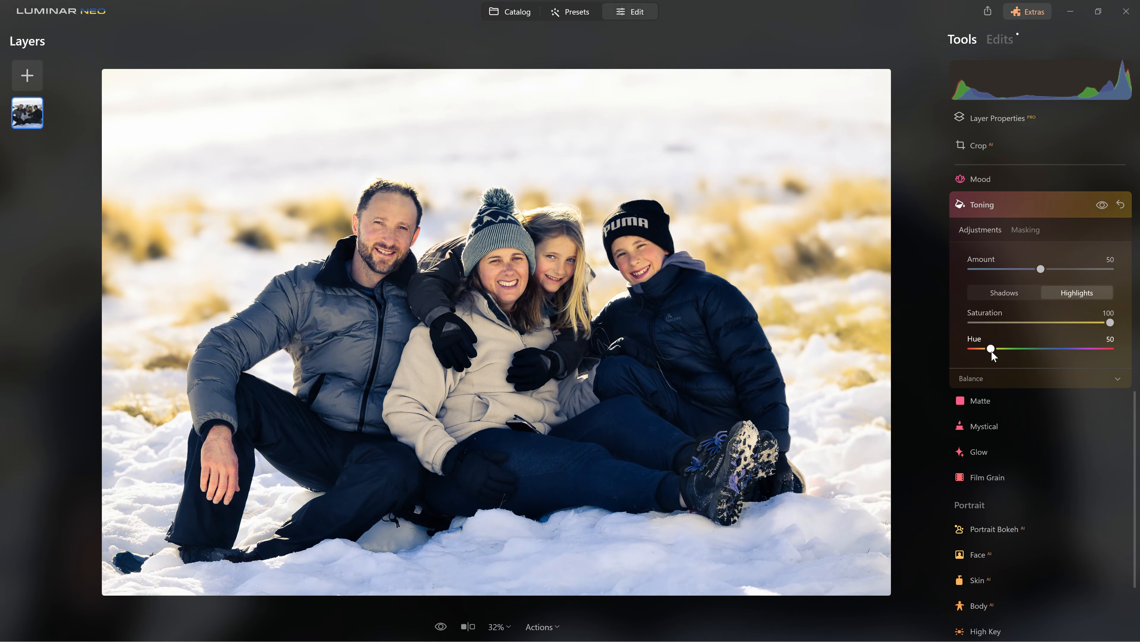
{"action": "left_click_drag", "start_coordinate": [1107, 323], "coordinate": [1016, 309]}
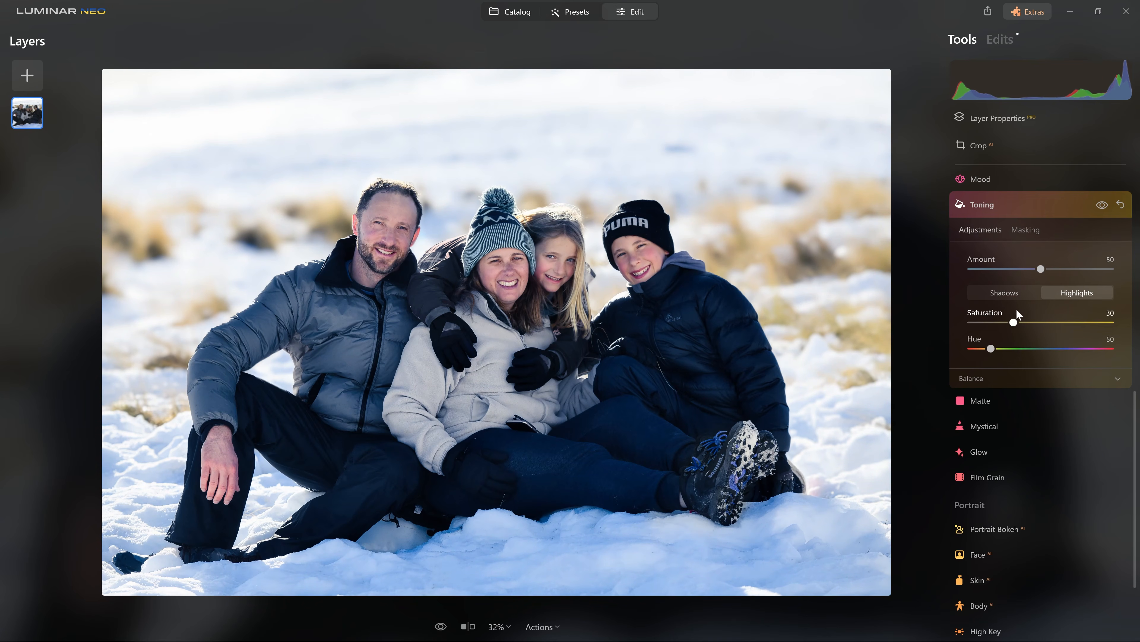
Lower the overall Toning Amount to 27 and compare the photo with and without the toning.
{"action": "left_click_drag", "start_coordinate": [1040, 269], "coordinate": [1008, 269]}
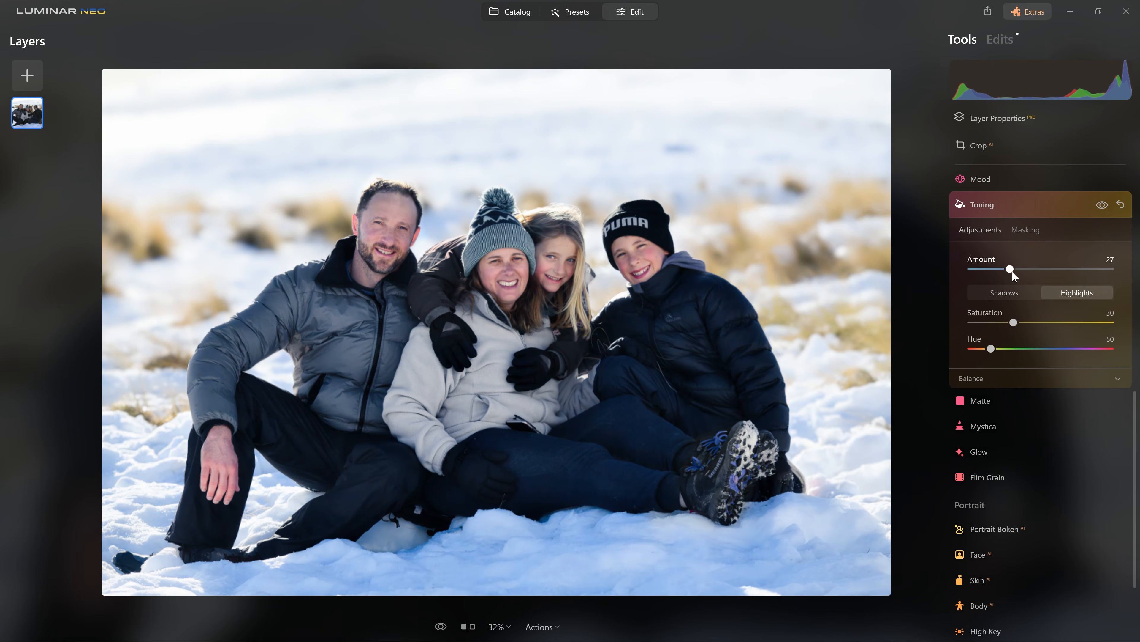
{"action": "left_click", "coordinate": [1102, 206]}
{"action": "left_click", "coordinate": [1102, 206]}
{"action": "left_click", "coordinate": [1102, 205]}
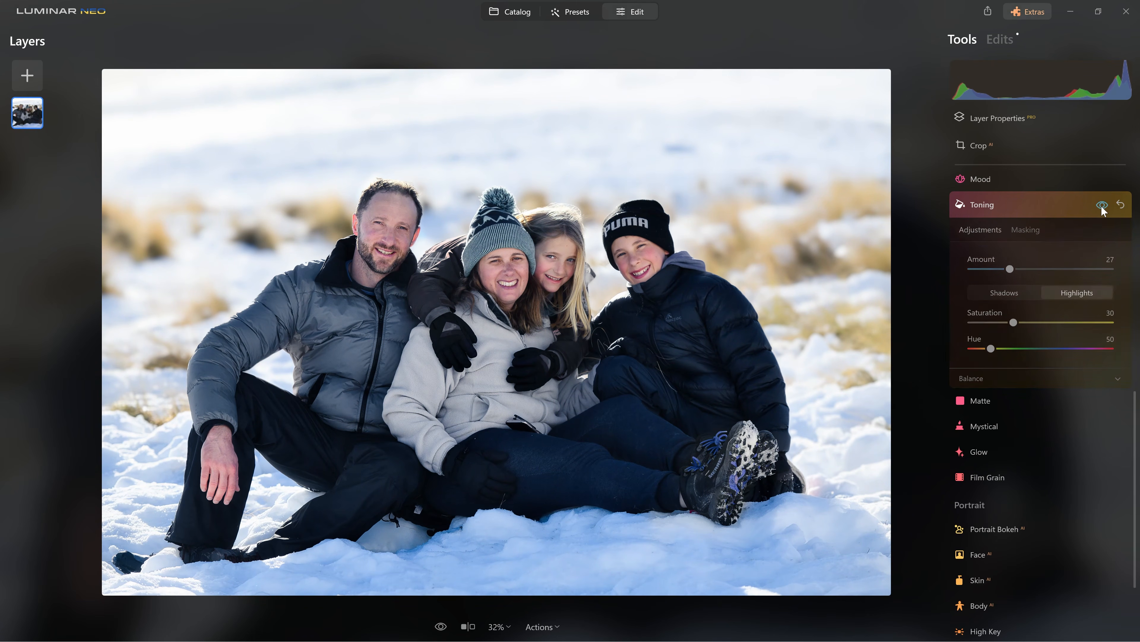
{"action": "left_click", "coordinate": [1102, 206]}
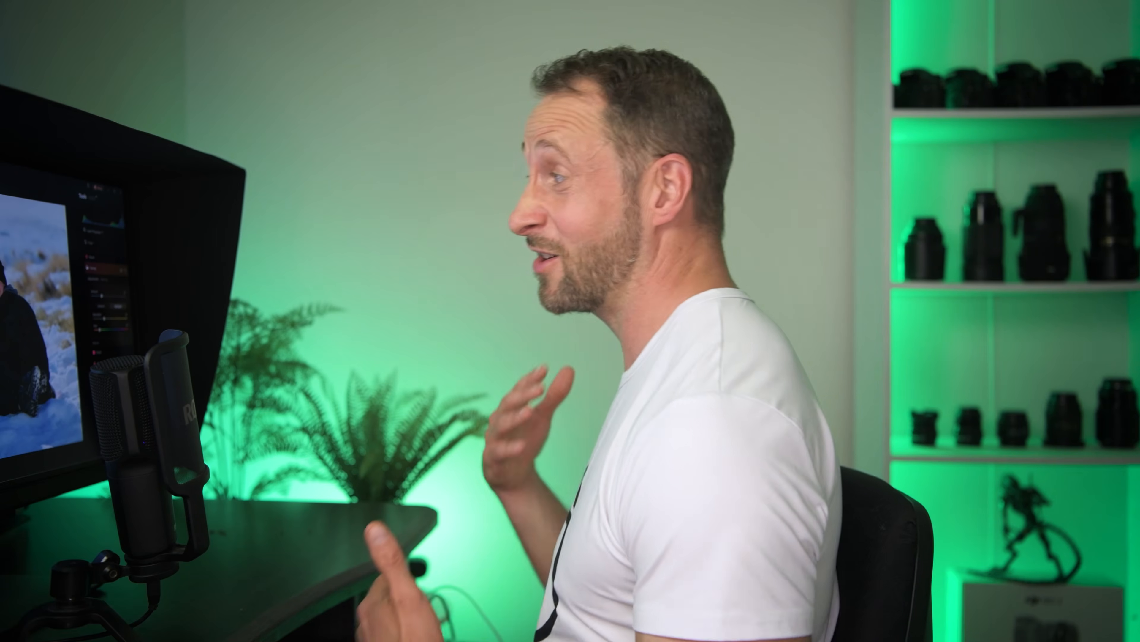